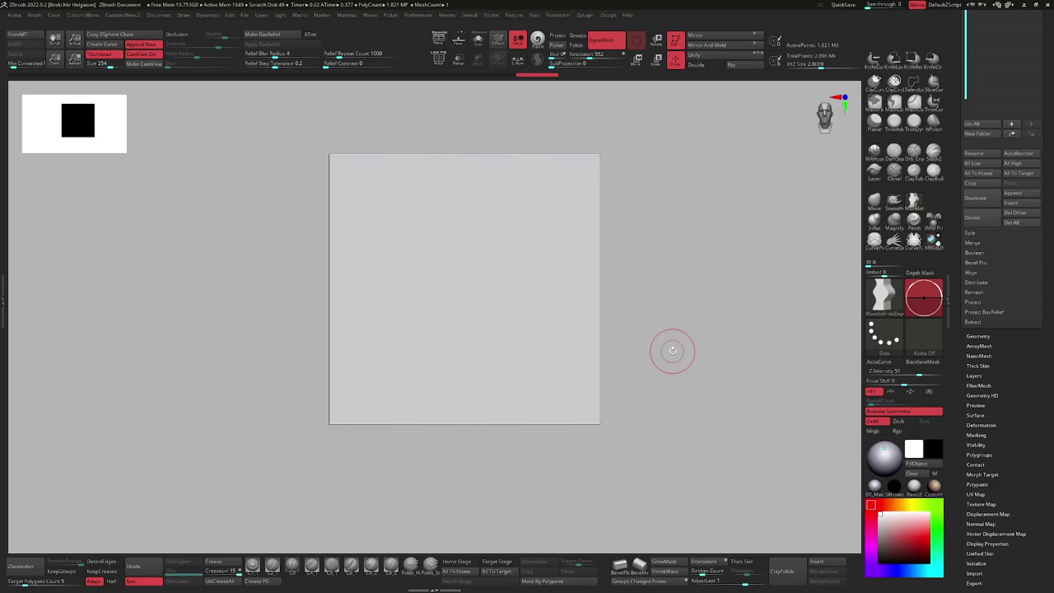
Mask a square on the cube's front face, leaving an even unmasked border around it.
mouse_move(267, 367)
left_mouse_down("ctrl")
mouse_move(361, 446)
mouse_move(431, 285)
mouse_move(515, 376)
mouse_move(581, 409)
left_mouse_up("ctrl")
right_click_drag(562, 382, 535, 365, "ctrl")
left_click_drag(280, 192, 421, 472, "ctrl+alt")
mouse_move(504, 412)
right_mouse_down()
mouse_move(459, 412)
mouse_move(367, 350)
mouse_move(353, 363)
mouse_move(415, 331)
right_mouse_up()
mouse_move(415, 331)
right_mouse_down("ctrl")
mouse_move(475, 344)
mouse_move(388, 398)
right_mouse_up("ctrl")
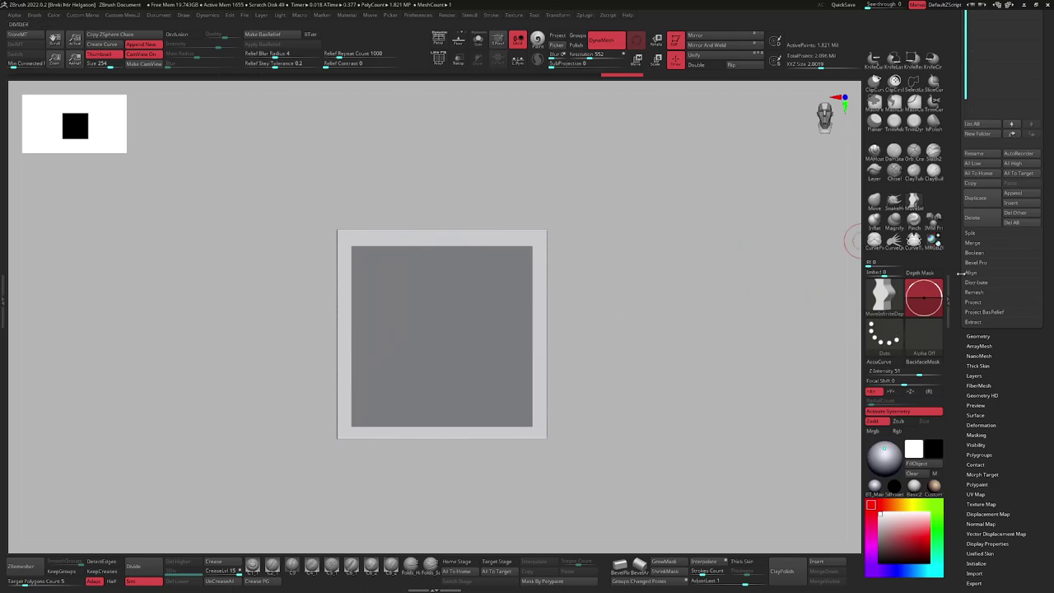
Open the Geometry settings and expand their EdgeLoop section.
left_click_drag(959, 291, 961, 305)
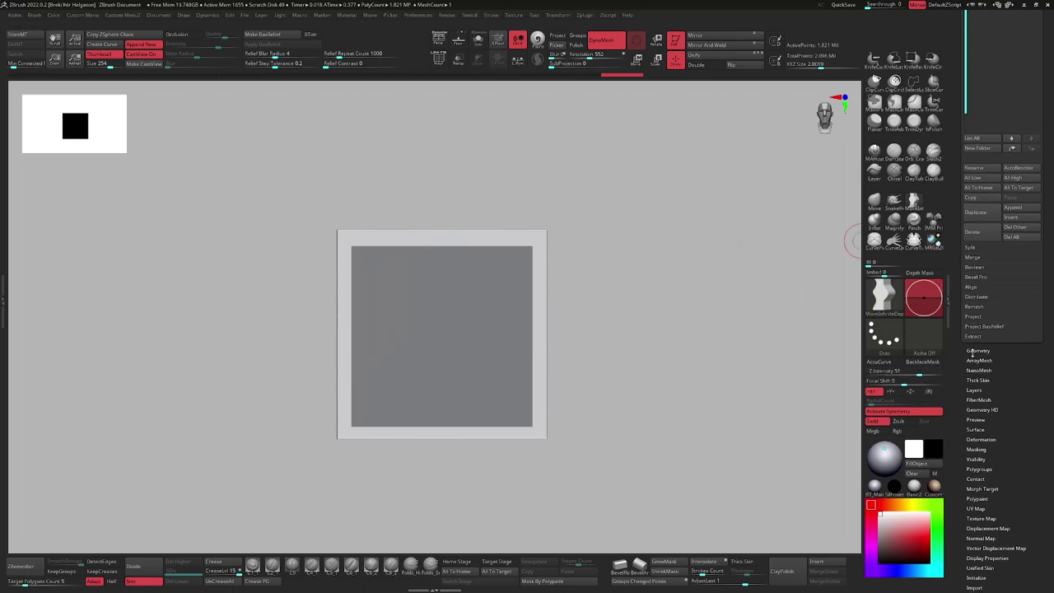
key("shift")
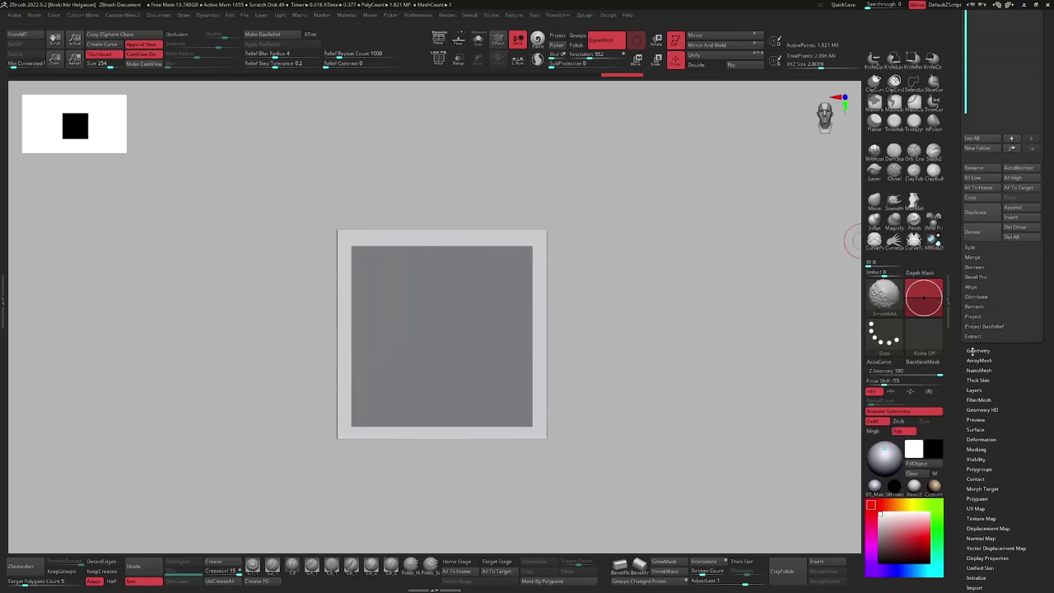
left_click(972, 351, "shift")
left_click_drag(957, 449, 957, 414)
left_click(972, 415, "shift")
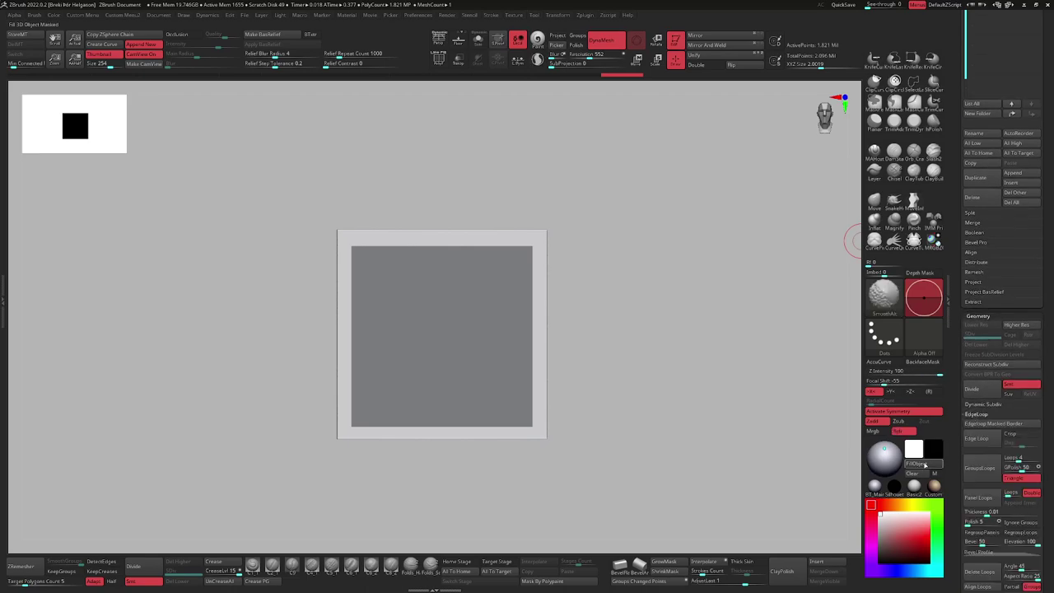
left_click_drag(958, 474, 957, 425)
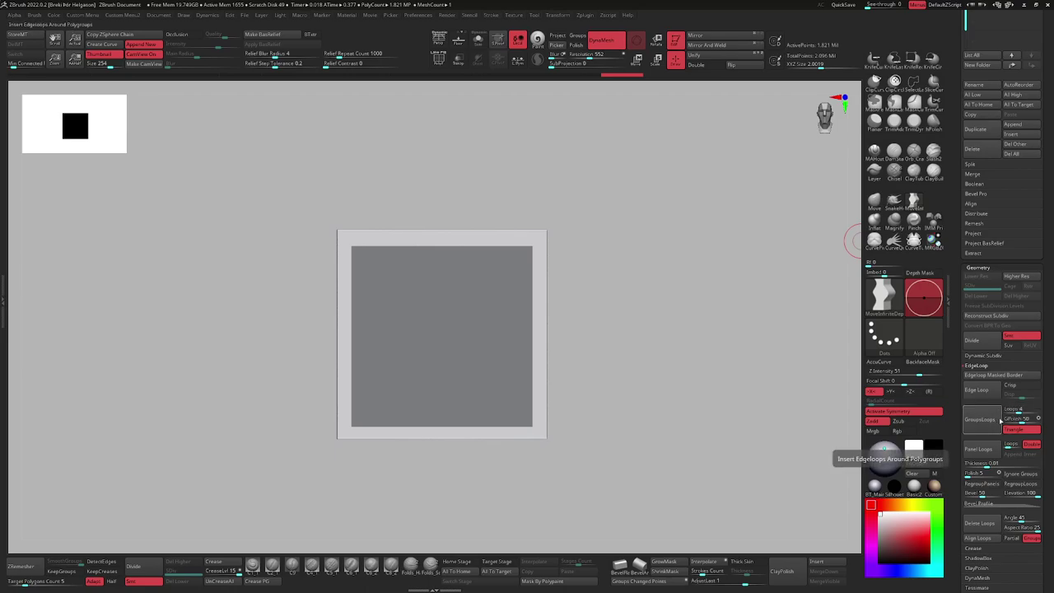
Show the polyframe and turn the masked square on the front face into its own polygroup.
left_click_drag(795, 375, 660, 348)
key("shift+f")
right_click_drag(495, 287, 494, 302, "ctrl")
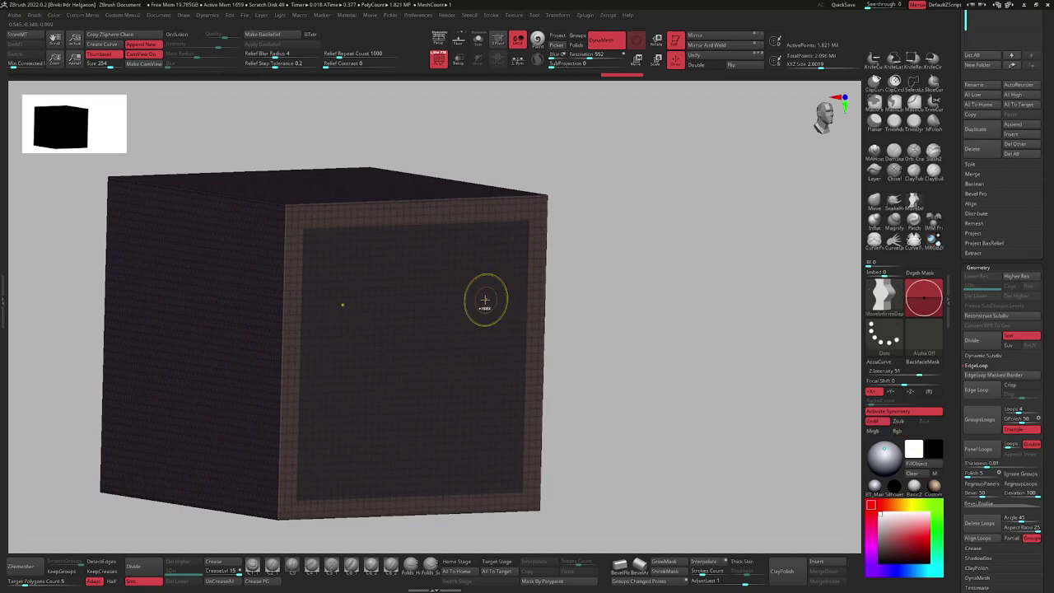
key("ctrl+w")
right_click_drag(362, 301, 409, 262, "alt")
right_click_drag(482, 308, 462, 260)
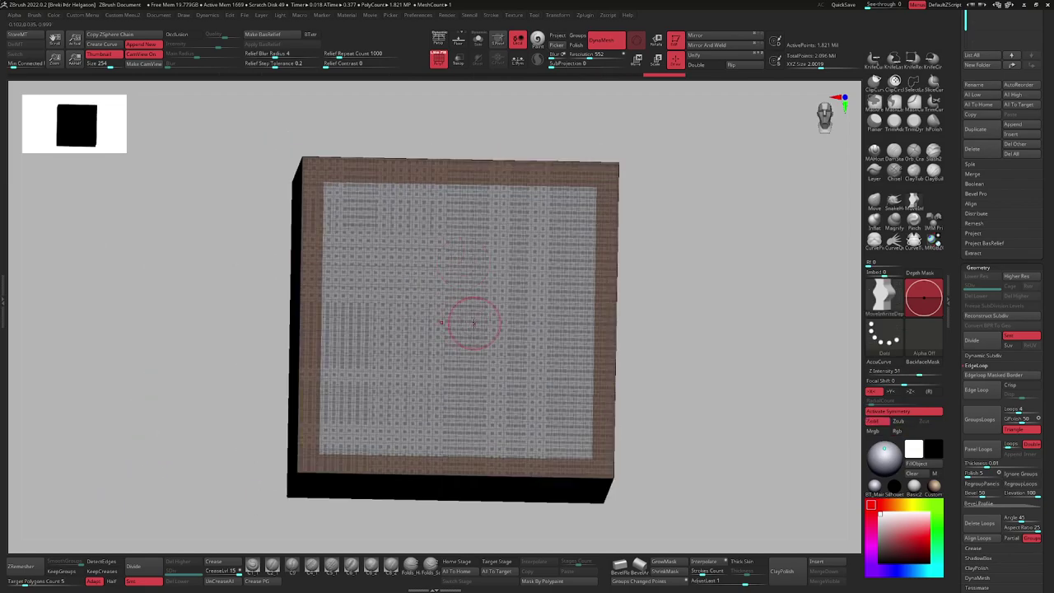
Isolate the inner square, regroup it and insert edge loops around its border with GroupsLoops.
right_click_drag(470, 319, 494, 321, "alt")
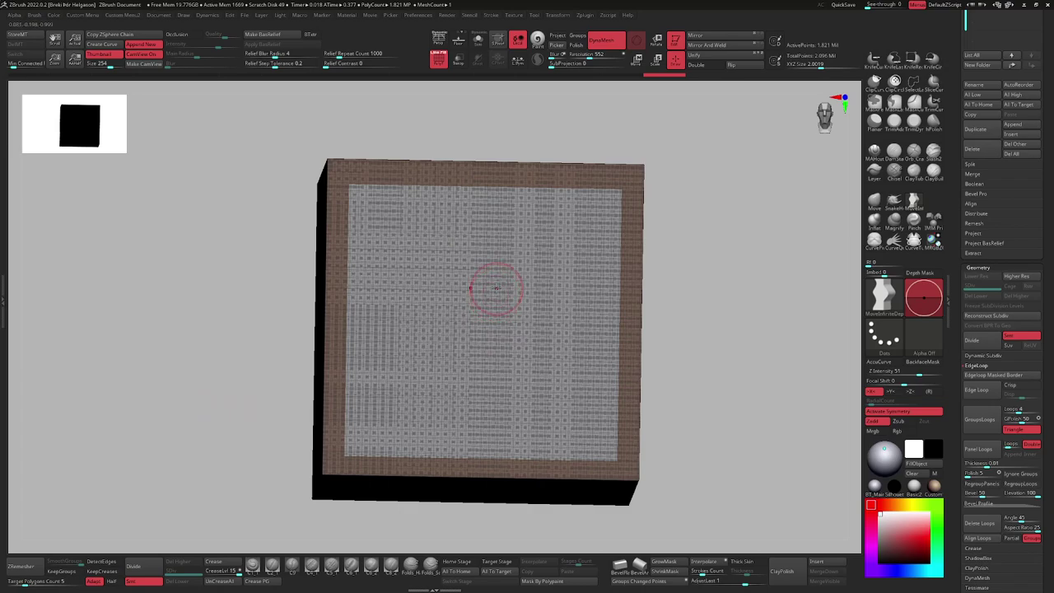
left_click(485, 287, "ctrl+shift")
key("ctrl+w")
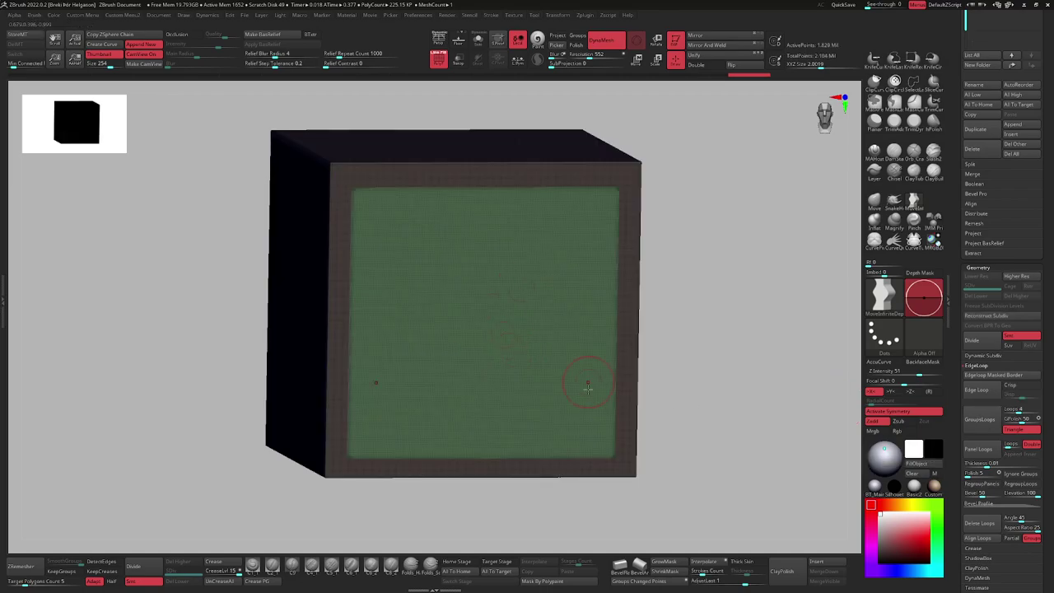
Examine the edge loops and the corner topology around the inner square of the front face.
left_click_drag(577, 376, 450, 261)
right_click_drag(450, 261, 451, 270, "alt")
right_click_drag(359, 256, 506, 244, "ctrl")
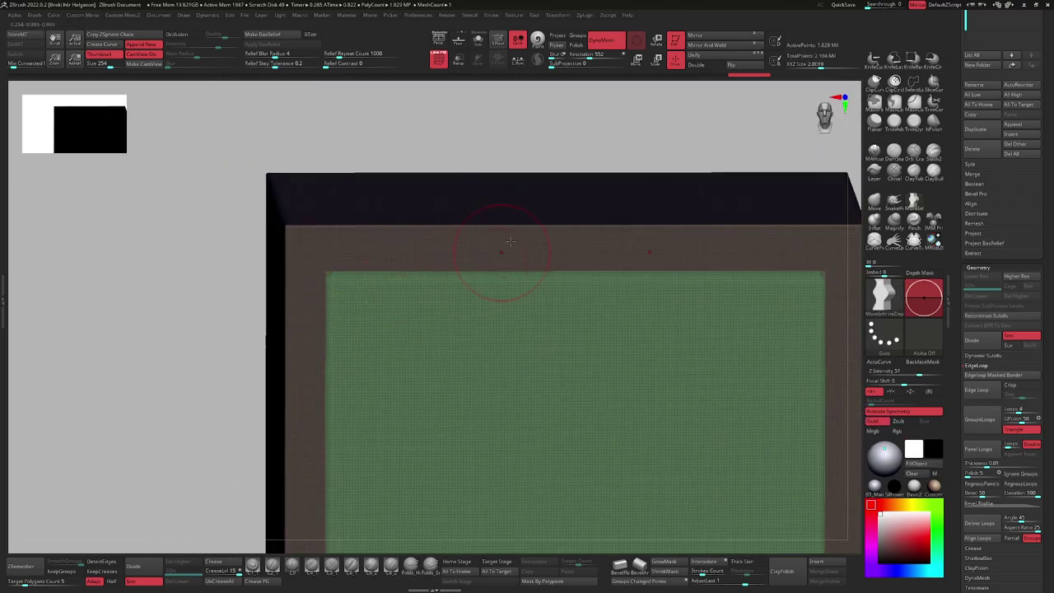
right_click_drag(344, 272, 405, 325, "ctrl")
key("s")
left_click_drag(265, 239, 242, 240)
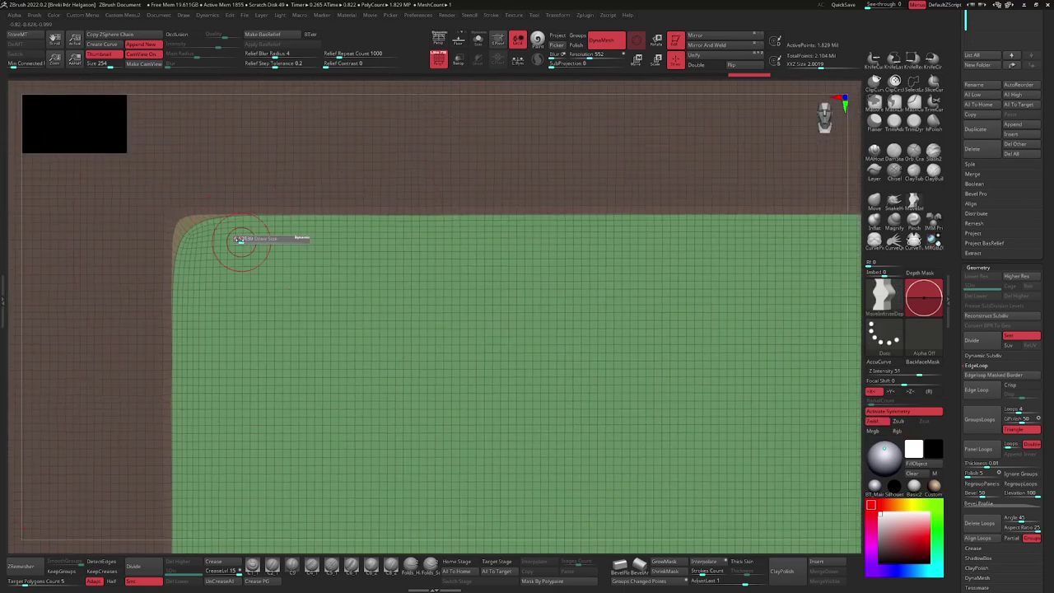
right_click_drag(242, 239, 282, 272, "alt")
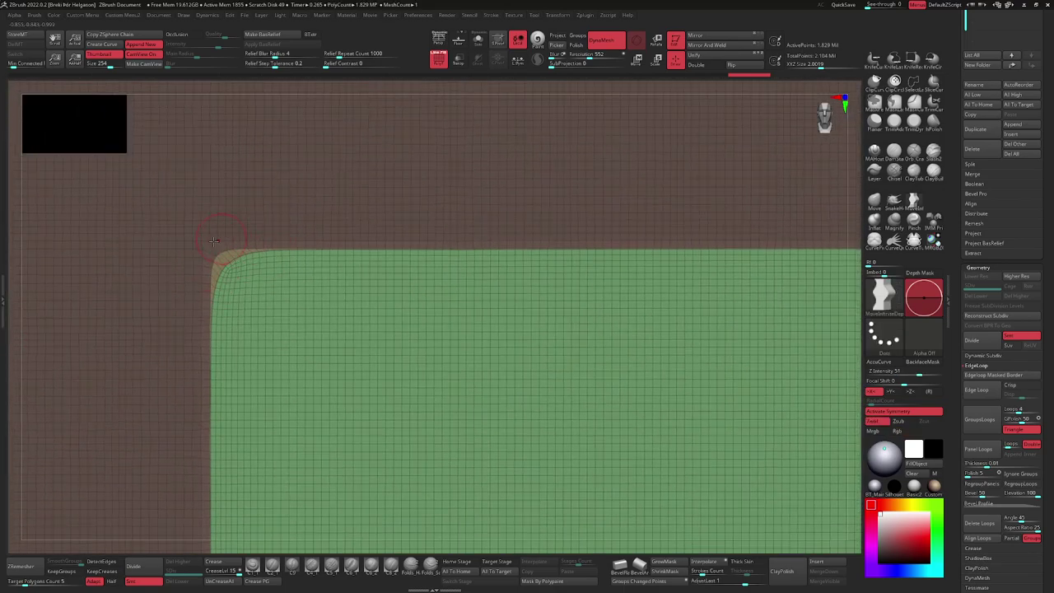
mouse_move(237, 265)
right_mouse_down()
mouse_move(254, 273)
mouse_move(244, 292)
mouse_move(247, 264)
mouse_move(266, 287)
right_mouse_up()
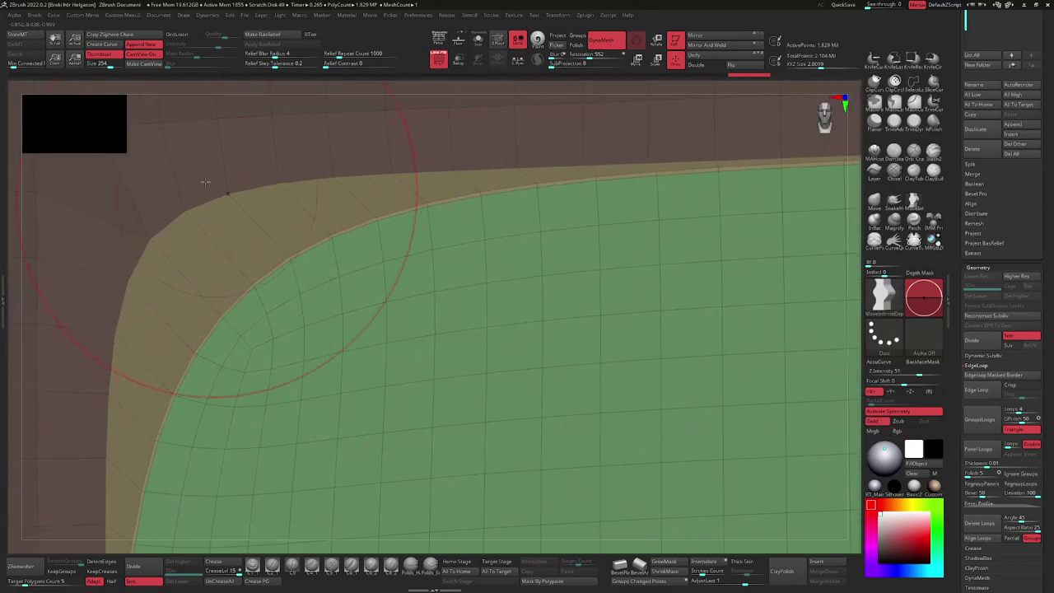
right_click_drag(347, 384, 217, 213, "ctrl")
right_click_drag(459, 408, 402, 280, "ctrl")
Push the inner square into the cube with the gizmo to form a recess, with the polyframe hidden.
key("w")
right_click_drag(583, 428, 478, 268, "alt")
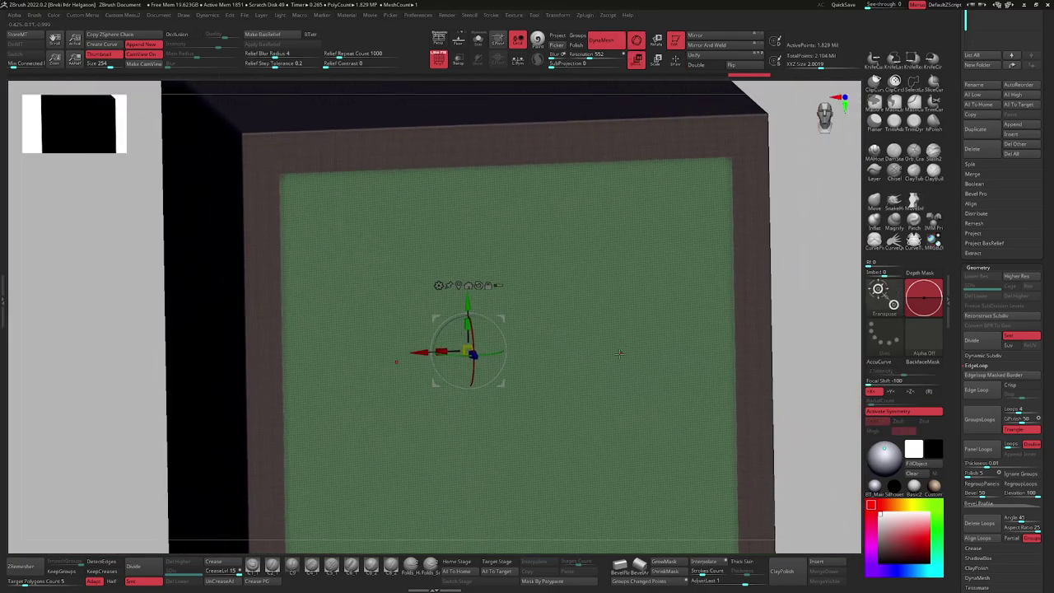
left_click(578, 327)
right_click_drag(744, 169, 752, 154, "ctrl")
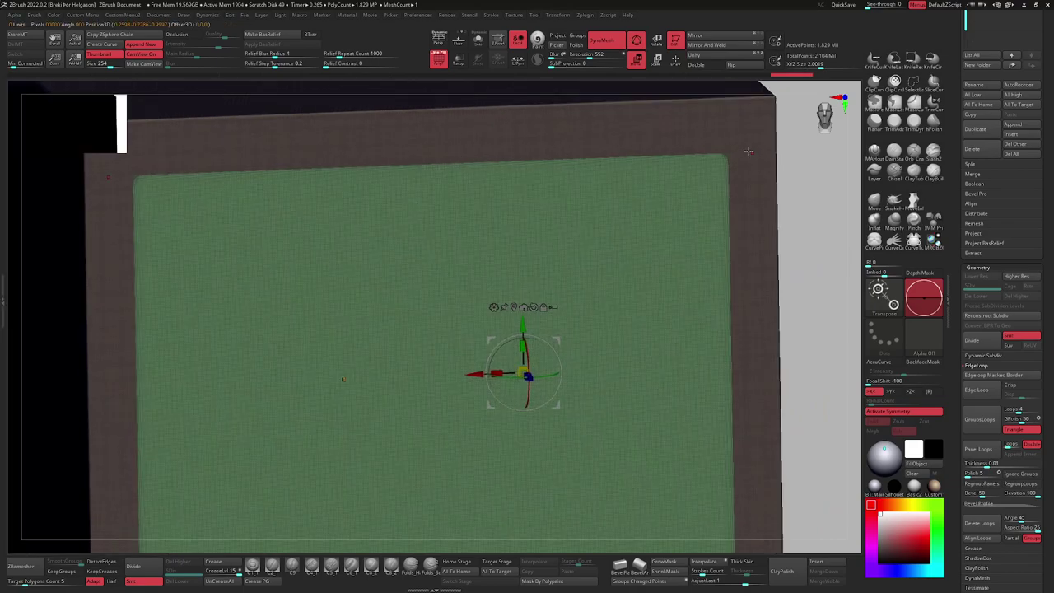
right_click_drag(697, 212, 506, 326, "ctrl")
mouse_move(506, 325)
right_mouse_down("ctrl")
mouse_move(502, 285)
mouse_move(553, 261)
mouse_move(527, 294)
mouse_move(526, 332)
right_mouse_up("ctrl")
key("shift+f")
left_click_drag(476, 266, 431, 221)
right_click_drag(556, 346, 395, 365)
right_click_drag(395, 365, 401, 258, "alt")
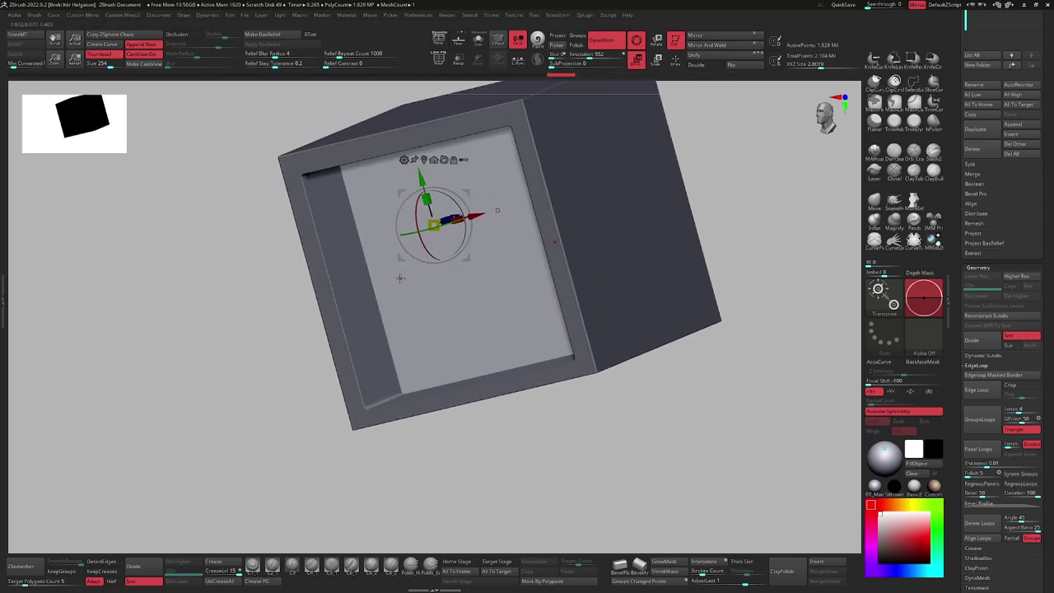
key("q")
right_click_drag(485, 309, 494, 333)
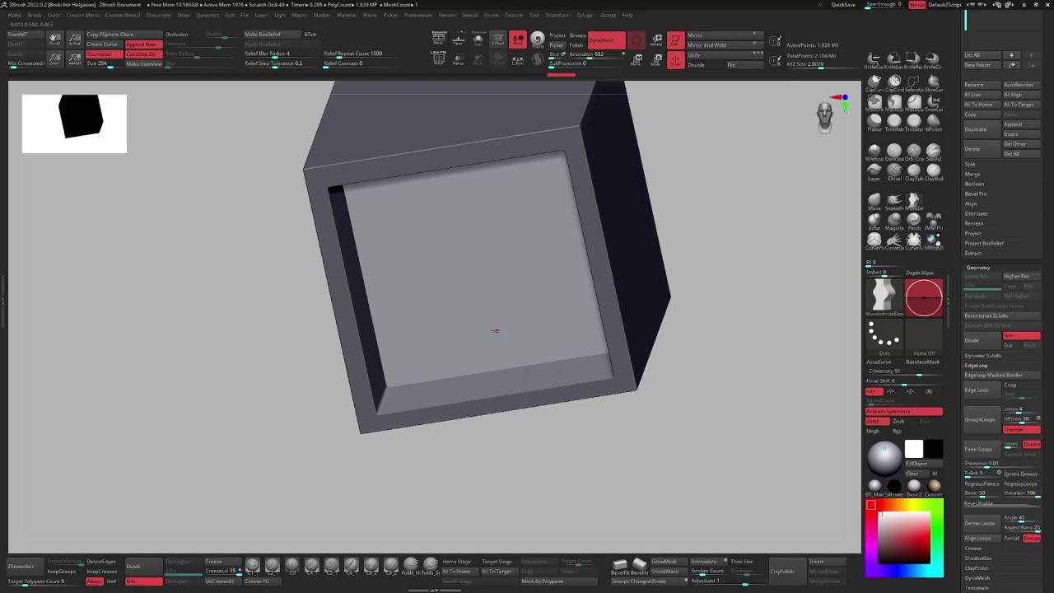
Reposition the gizmo on the recessed panel and tilt the panel inside the cube's opening.
mouse_move(518, 318)
right_mouse_down()
mouse_move(414, 266)
mouse_move(475, 310)
mouse_move(431, 251)
mouse_move(512, 298)
right_mouse_up()
right_click_drag(513, 298, 485, 265, "ctrl")
mouse_move(559, 243)
right_mouse_down("shift")
mouse_move(553, 240)
mouse_move(560, 252)
right_mouse_up("shift")
right_click_drag(560, 252, 572, 201)
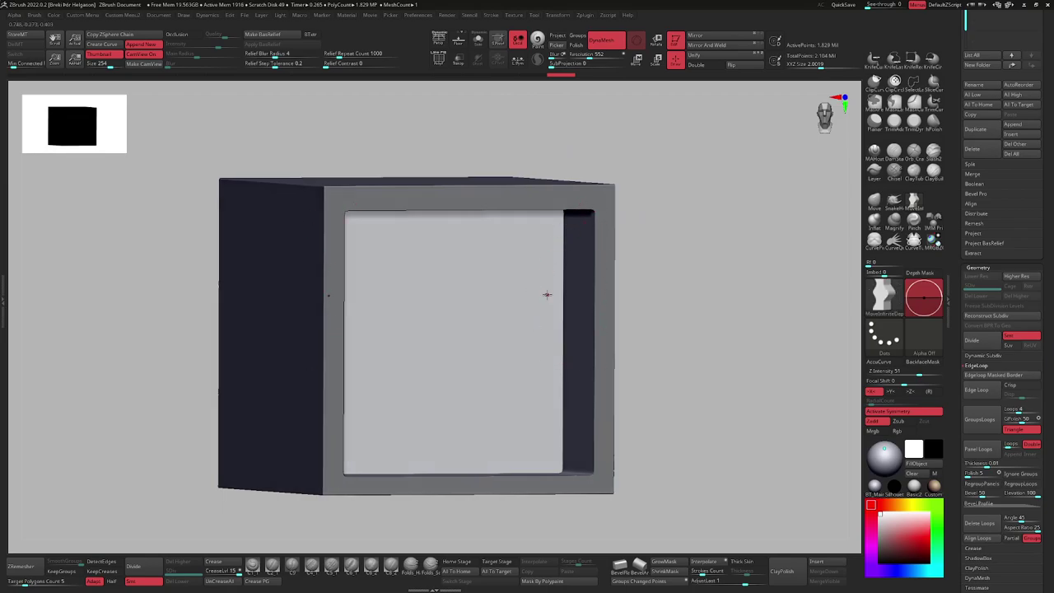
mouse_move(484, 349)
right_mouse_down("ctrl")
mouse_move(456, 336)
mouse_move(470, 295)
mouse_move(445, 279)
right_mouse_up("ctrl")
key("w")
left_click_drag(433, 222, 435, 354, "alt")
right_click_drag(435, 354, 454, 365, "ctrl")
left_click_drag(451, 364, 467, 359)
mouse_move(468, 359)
right_mouse_down("ctrl")
mouse_move(455, 302)
mouse_move(471, 315)
mouse_move(505, 302)
right_mouse_up("ctrl")
key("q")
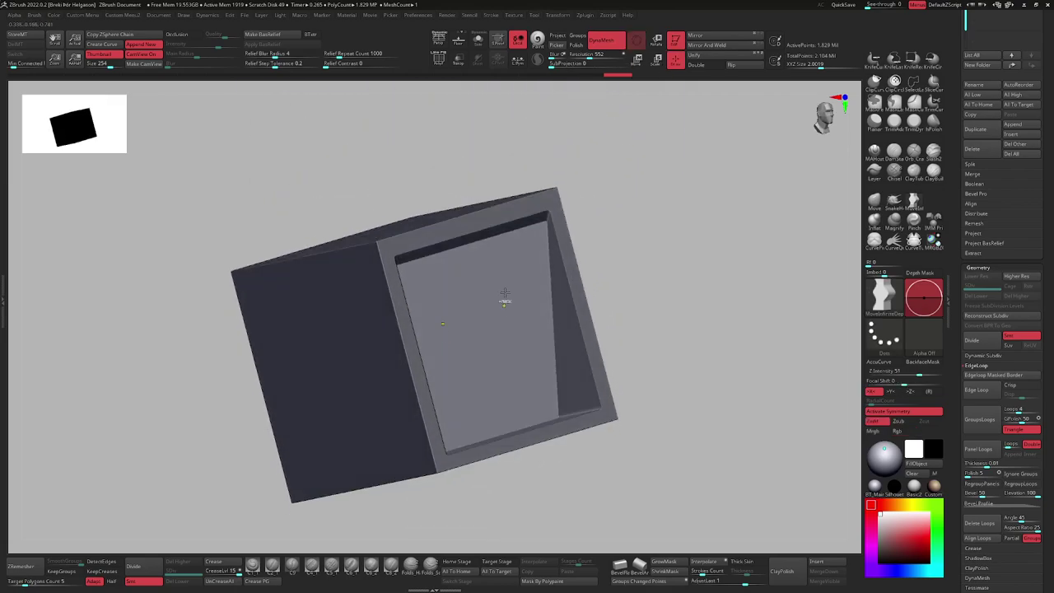
right_click_drag(496, 417, 494, 234, "ctrl")
right_click_drag(496, 368, 494, 339, "alt")
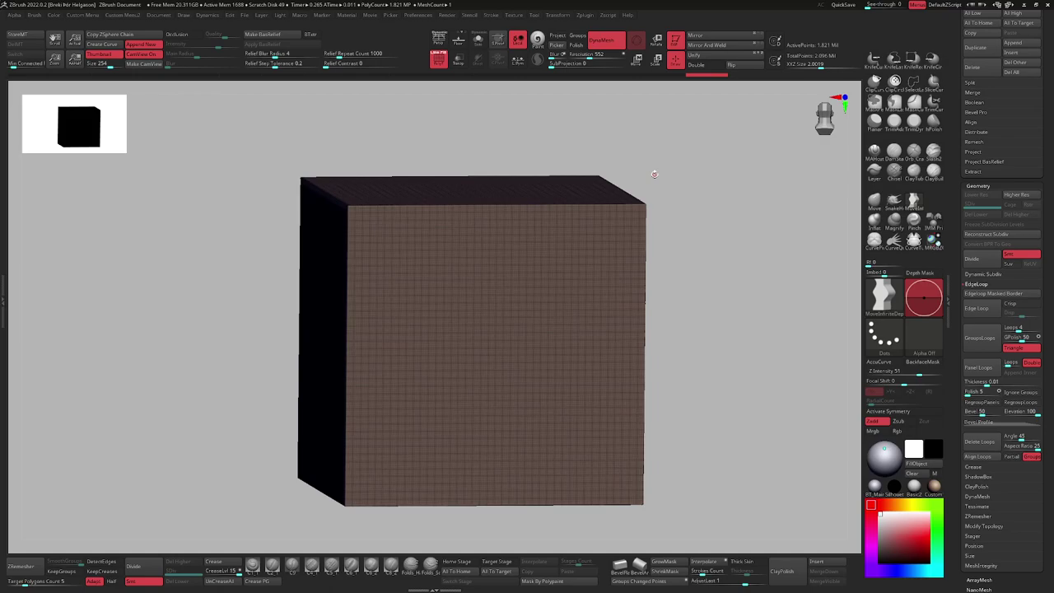
Mask a rectangular strip across the upper middle of the cube's front and top, and make it its own polygroup.
right_click_drag(558, 345, 504, 247, "ctrl")
right_click_drag(504, 181, 499, 206, "ctrl")
left_click_drag(379, 162, 571, 302, "ctrl")
right_click_drag(574, 244, 515, 331, "alt")
right_click_drag(515, 331, 513, 381, "ctrl")
key("ctrl+w")
Isolate the strip's polygroup and insert edge loops around its border with GroupsLoops.
left_click(492, 305, "ctrl+shift")
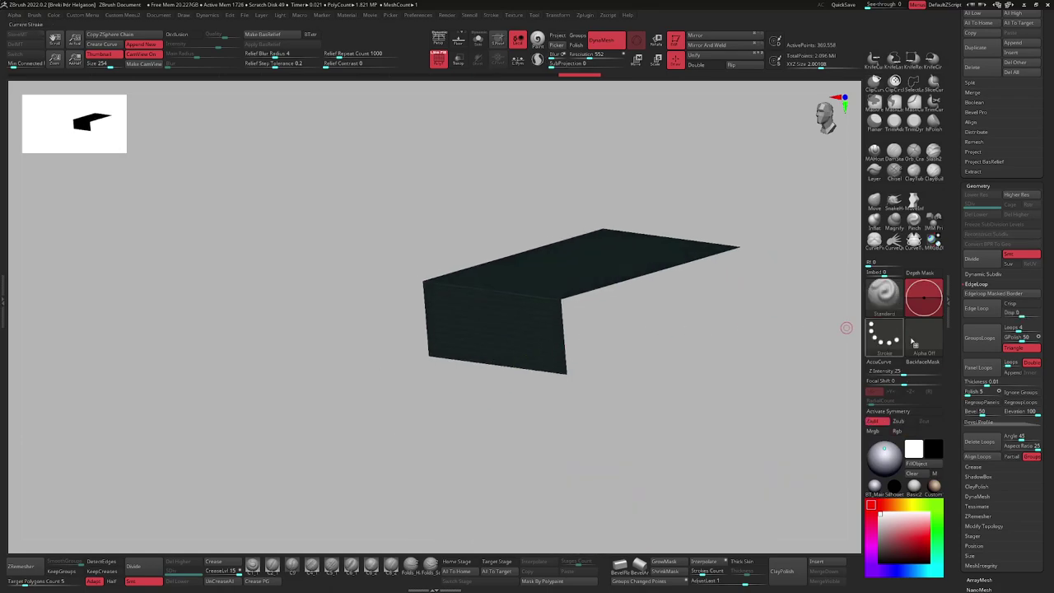
left_click(976, 339)
right_click_drag(536, 301, 562, 313)
right_click_drag(562, 313, 499, 242, "ctrl")
Reset the gizmo's orientation and center it on the unmasked strip.
key("w")
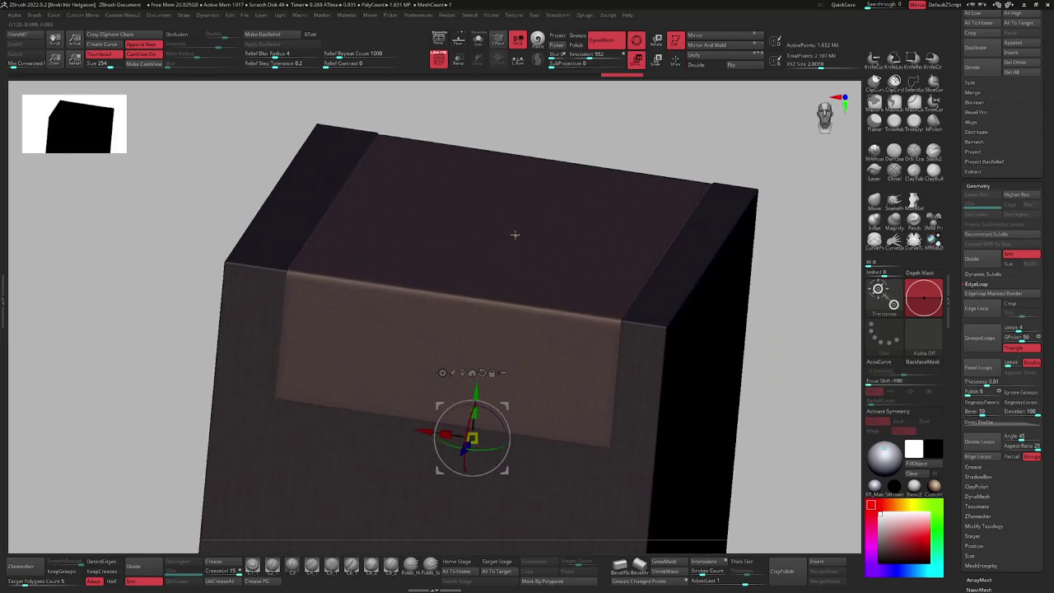
left_click(511, 232, "alt")
right_click_drag(477, 322, 482, 362, "alt")
right_click_drag(367, 275, 339, 291, "ctrl")
right_click_drag(522, 260, 523, 214, "alt")
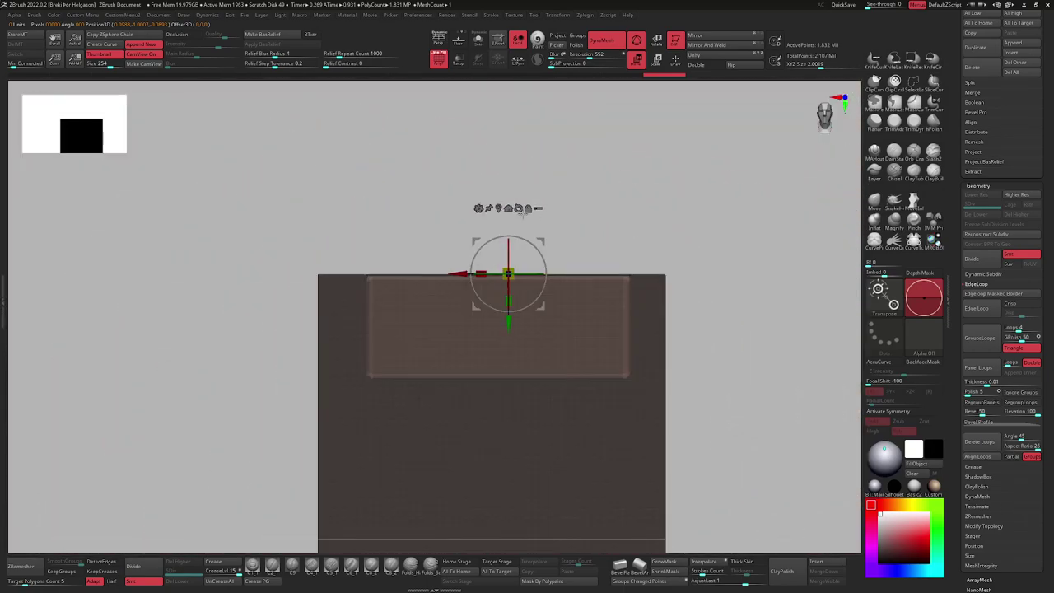
left_click(518, 208, "alt")
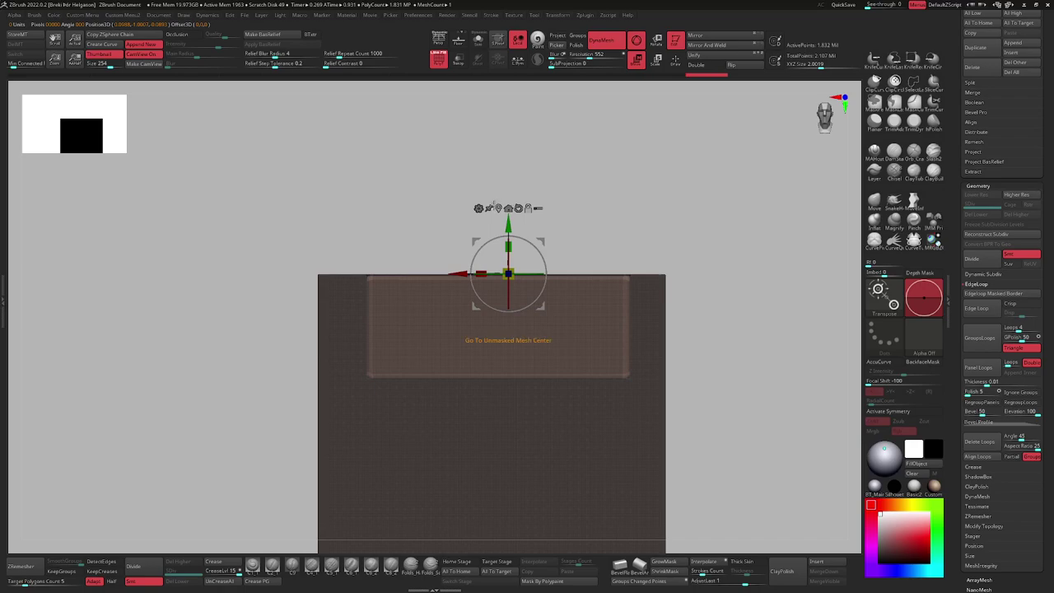
left_click(498, 208)
right_click_drag(501, 339, 486, 356)
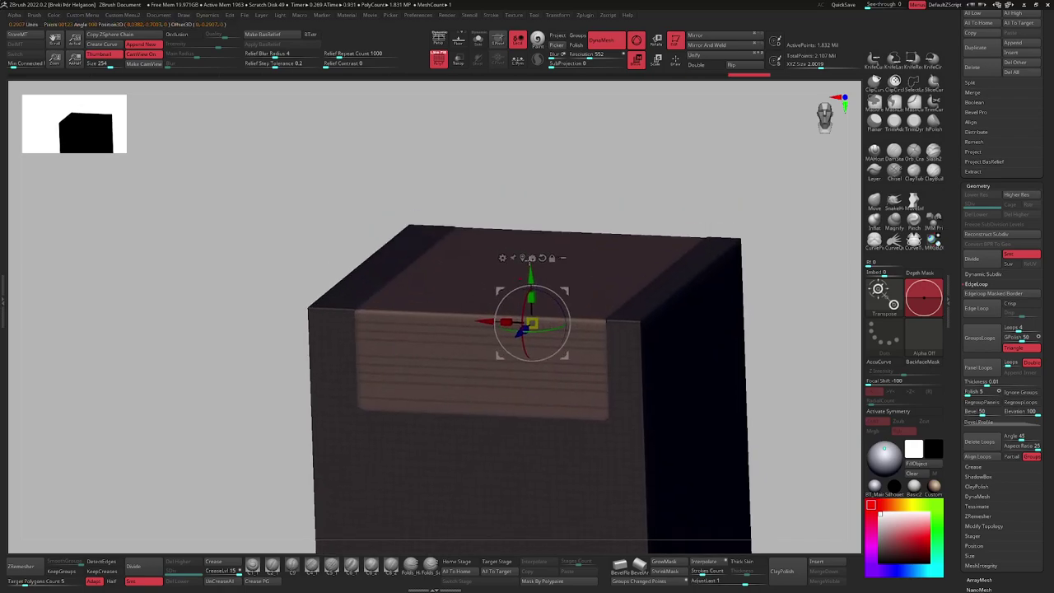
Push the unmasked strip into the cube with the gizmo to form a channel across the top and front.
left_click_drag(538, 320, 514, 322, "ctrl")
right_click_drag(510, 323, 494, 333, "shift")
mouse_move(463, 357)
left_mouse_down()
mouse_move(451, 358)
mouse_move(492, 330)
mouse_move(490, 318)
left_mouse_up()
key("q")
mouse_move(492, 325)
right_mouse_down()
mouse_move(476, 373)
mouse_move(520, 339)
right_mouse_up()
mouse_move(537, 297)
right_mouse_down("shift")
mouse_move(498, 285)
mouse_move(459, 348)
right_mouse_up("shift")
key("w")
left_click_drag(454, 331, 450, 331)
key("q")
mouse_move(449, 331)
right_mouse_down()
mouse_move(410, 360)
mouse_move(404, 294)
right_mouse_up()
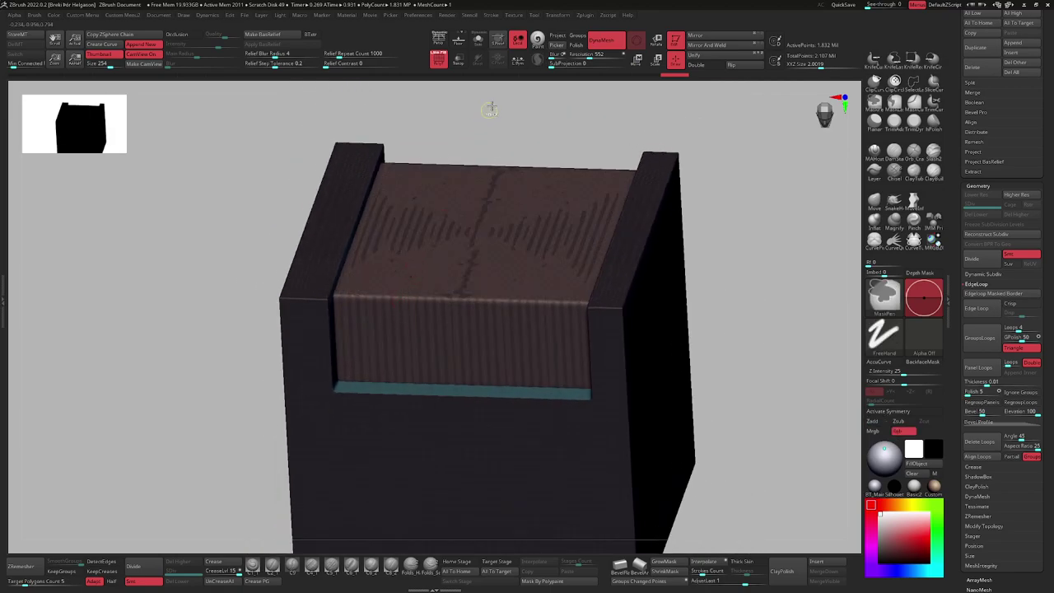
Clear the mask and isolate the recessed strip's polygroup.
left_click(490, 109, "ctrl")
left_click_drag(522, 130, 532, 117, "ctrl")
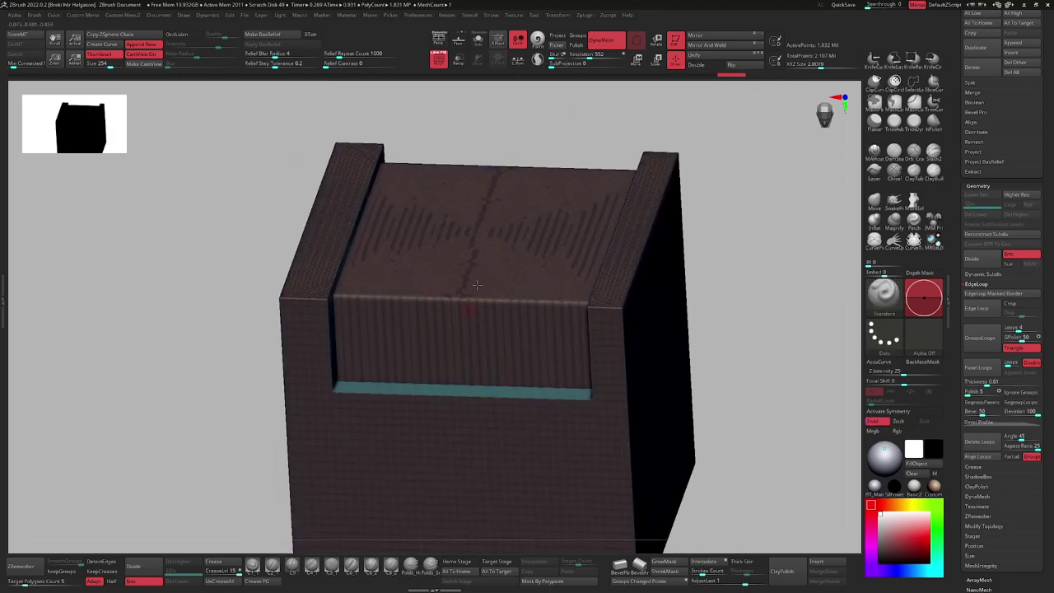
right_click_drag(476, 294, 440, 301, "ctrl")
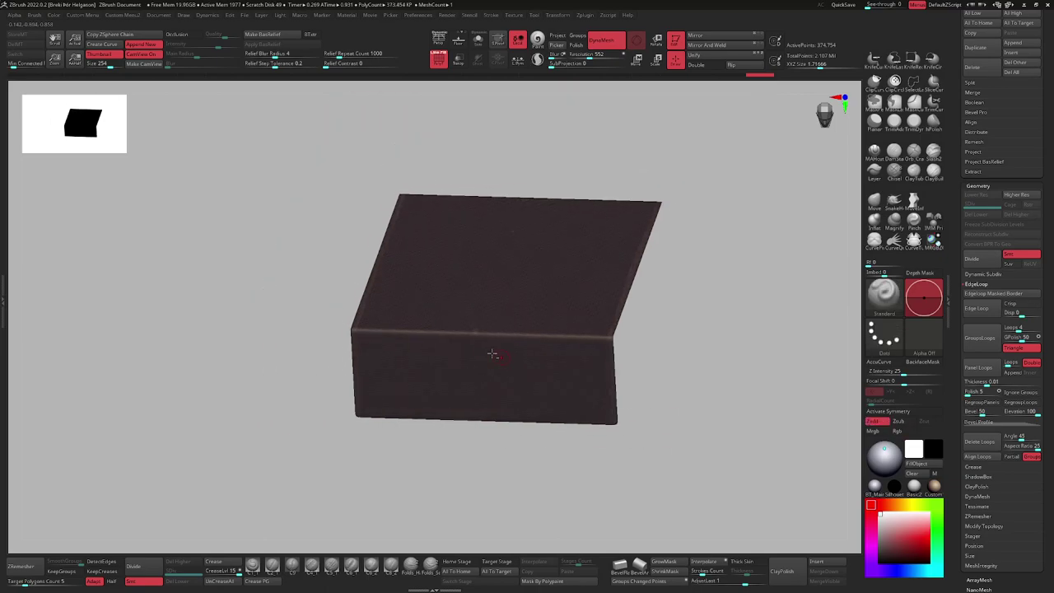
right_click_drag(491, 353, 468, 307)
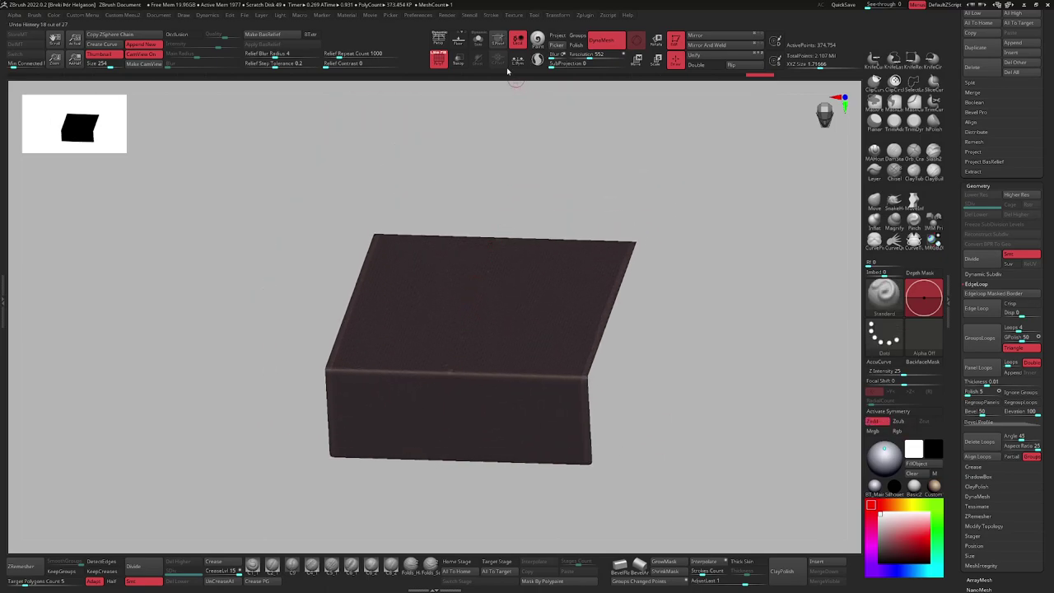
Frame the isolated strip with curves using Frame Mesh, with only Border enabled and Polygroups and Creased edges off.
left_click(491, 15)
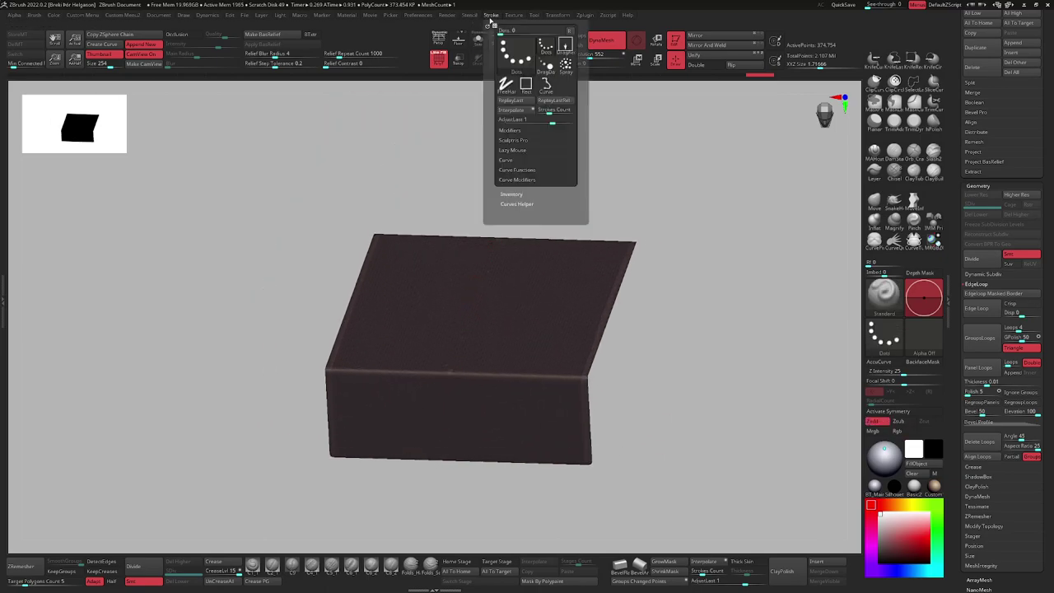
left_click(518, 170)
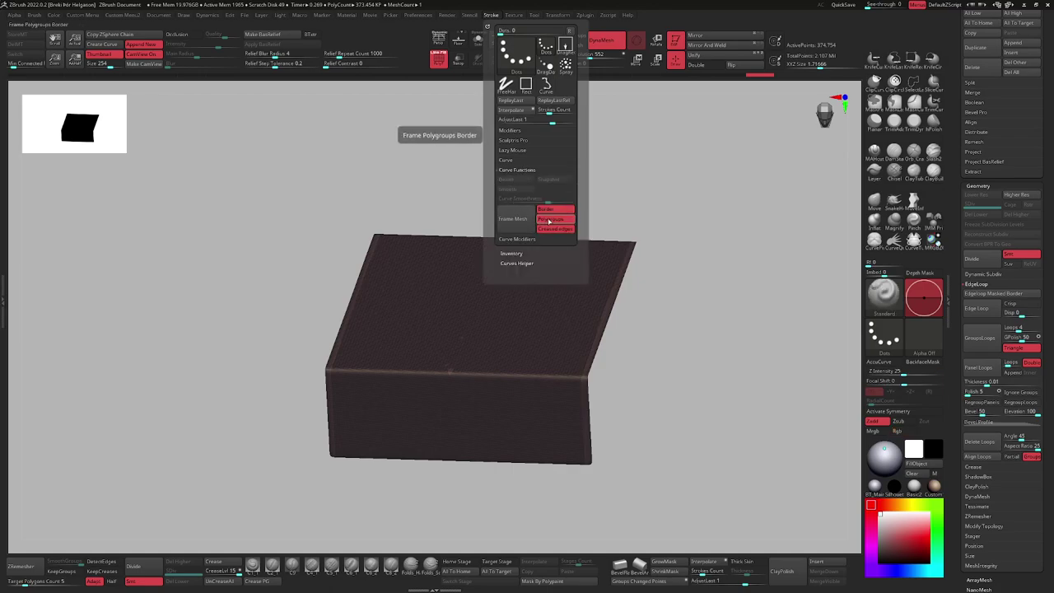
left_click(549, 221)
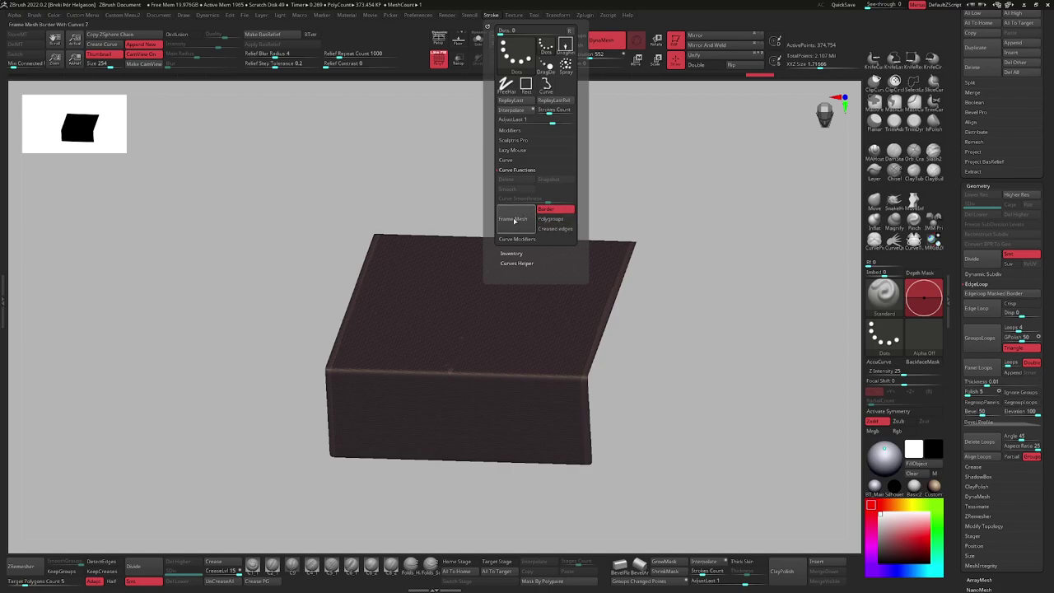
left_click(515, 220)
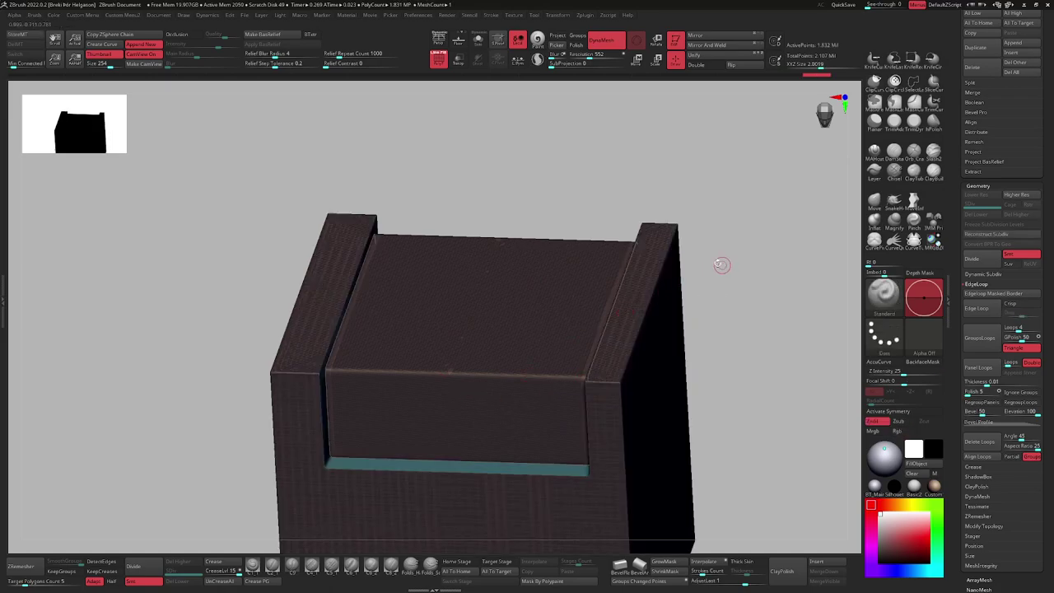
Activate the CurveTube brush for building geometry along the channel's framing curves.
left_click_drag(722, 264, 683, 258)
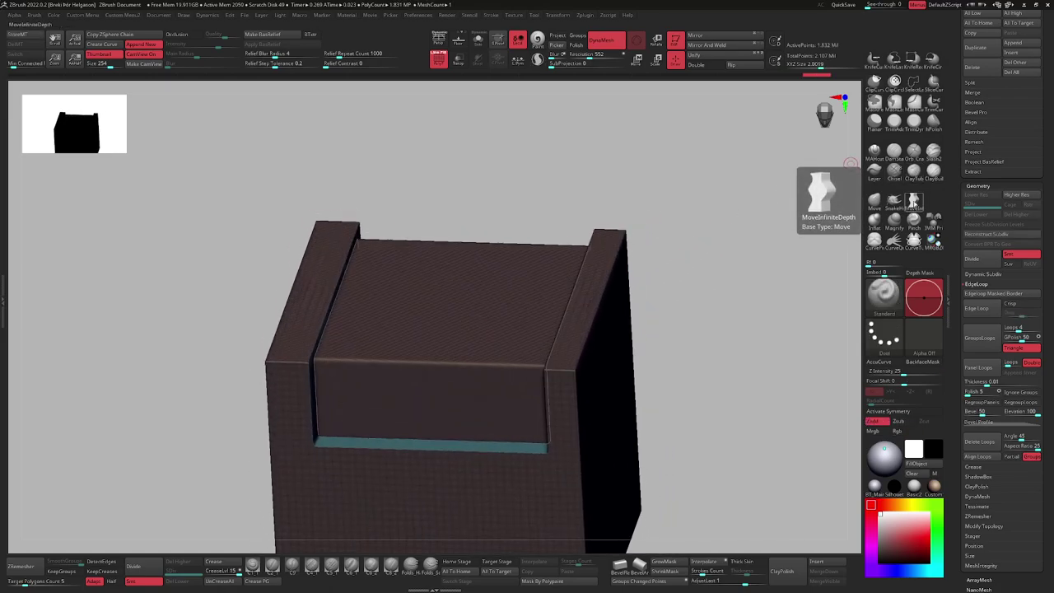
left_click(914, 242)
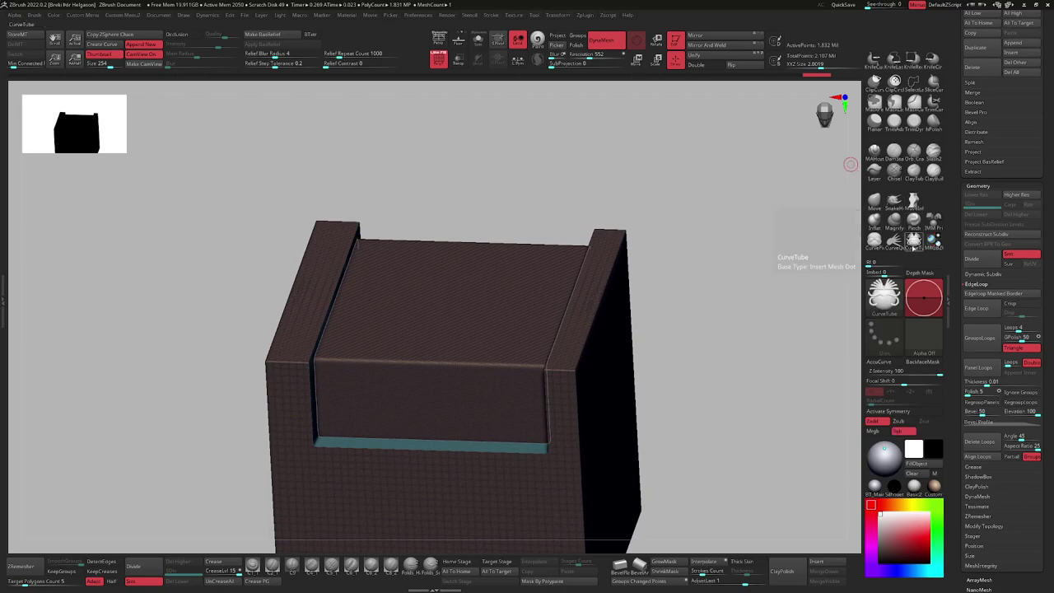
mouse_move(710, 245)
right_mouse_down("alt")
mouse_move(705, 227)
mouse_move(677, 275)
mouse_move(702, 250)
right_mouse_up("alt")
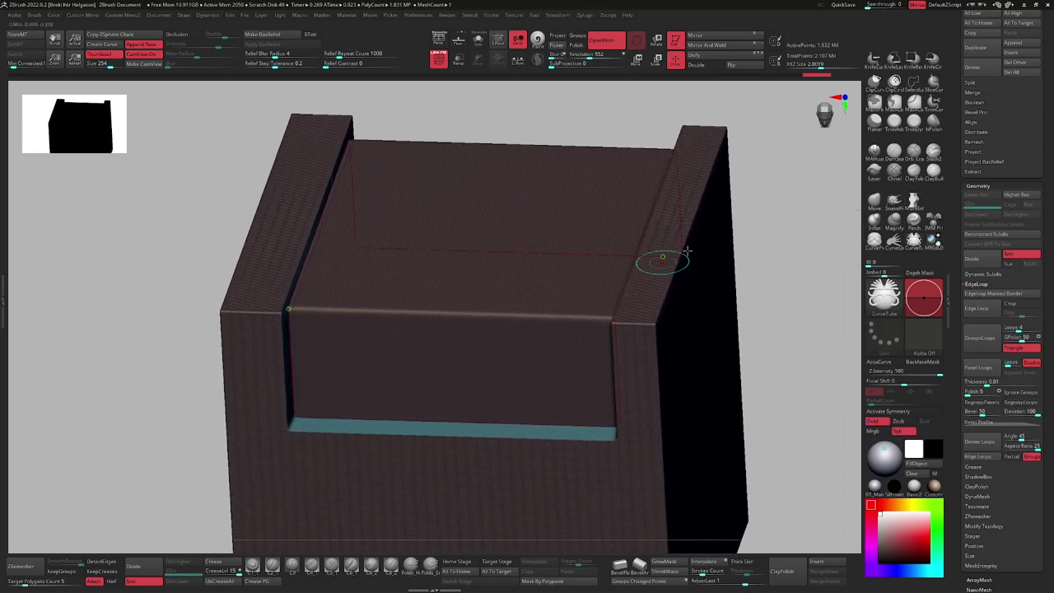
right_click_drag(821, 204, 756, 234, "alt")
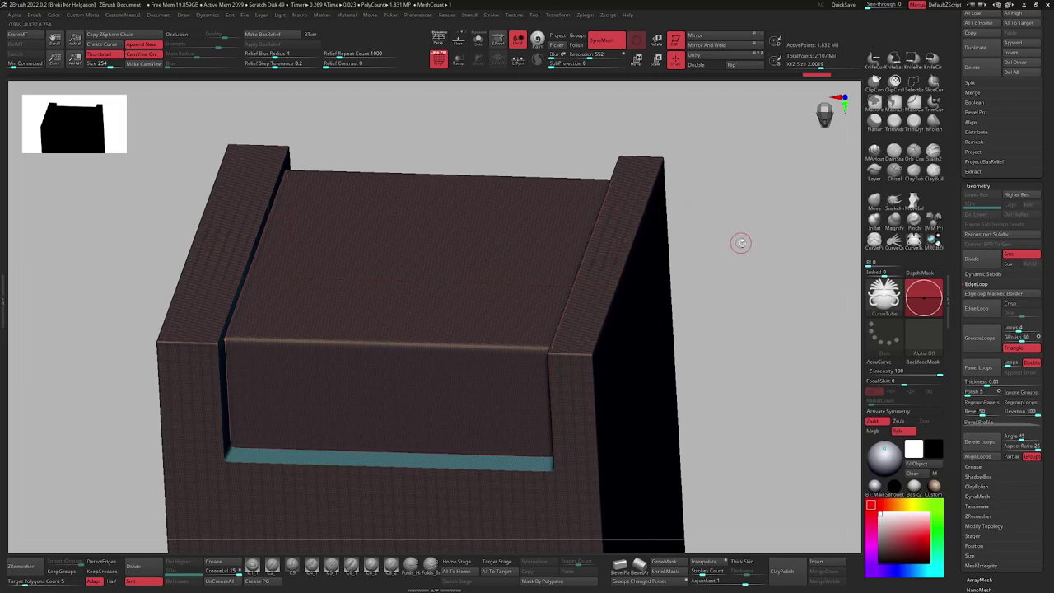
right_click_drag(677, 237, 719, 242)
Try a thick tube along the channel's framing curves with an enlarged draw size.
key("s")
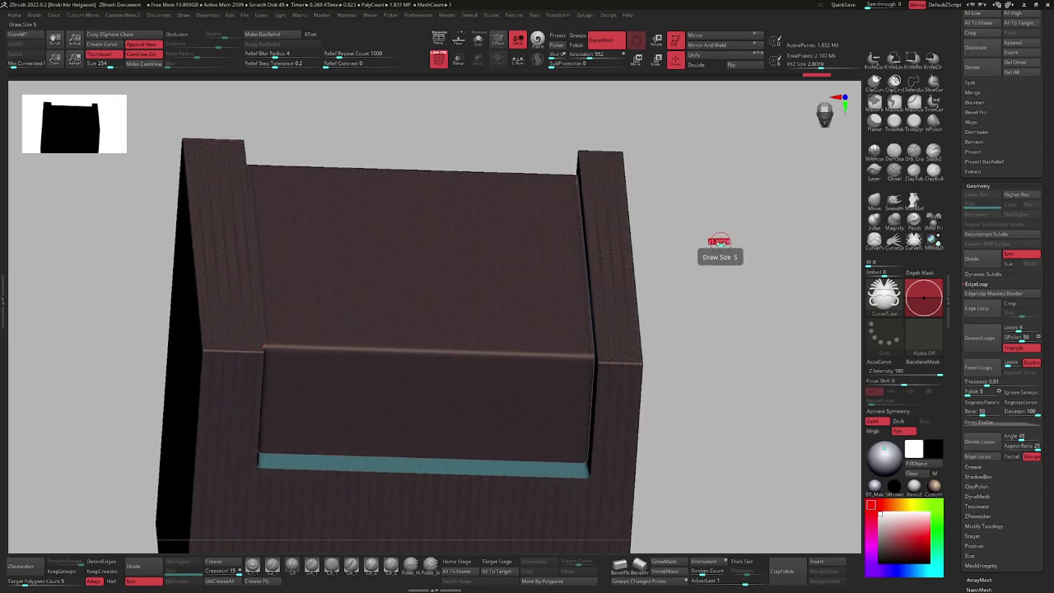
key("s")
left_click_drag(738, 243, 746, 243)
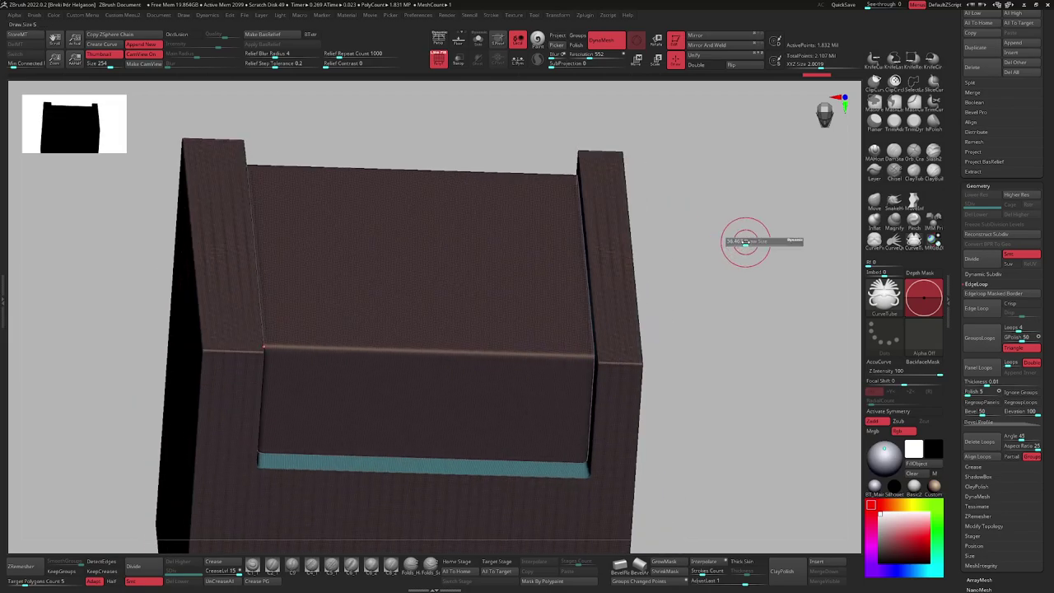
left_click(595, 279)
right_click_drag(690, 249, 739, 245)
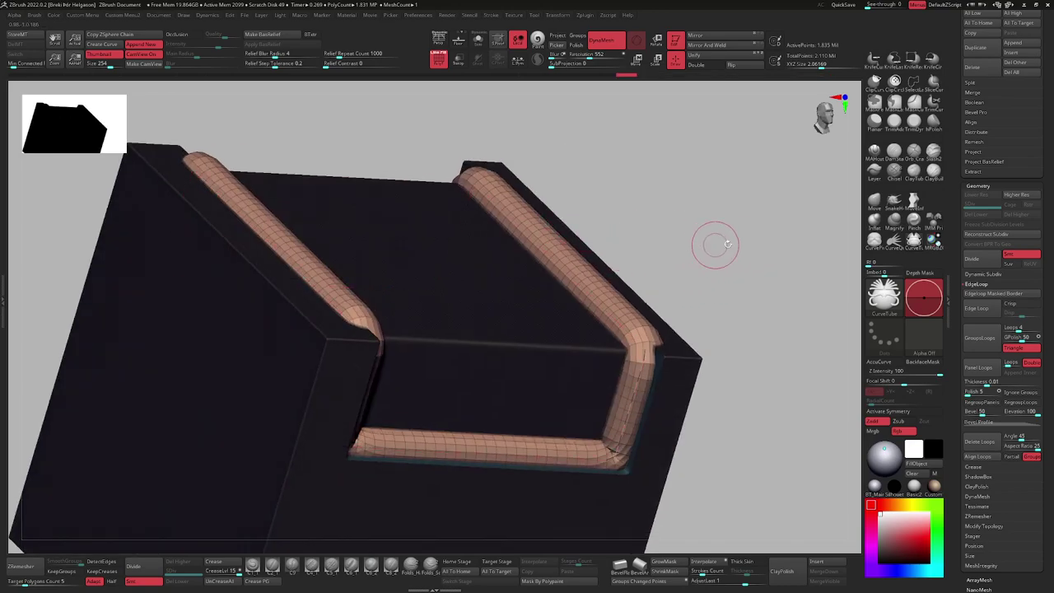
key("ctrl+z")
Reduce the draw size and generate a thin tube along the channel's framing curves.
key("s")
left_click_drag(766, 245, 755, 246)
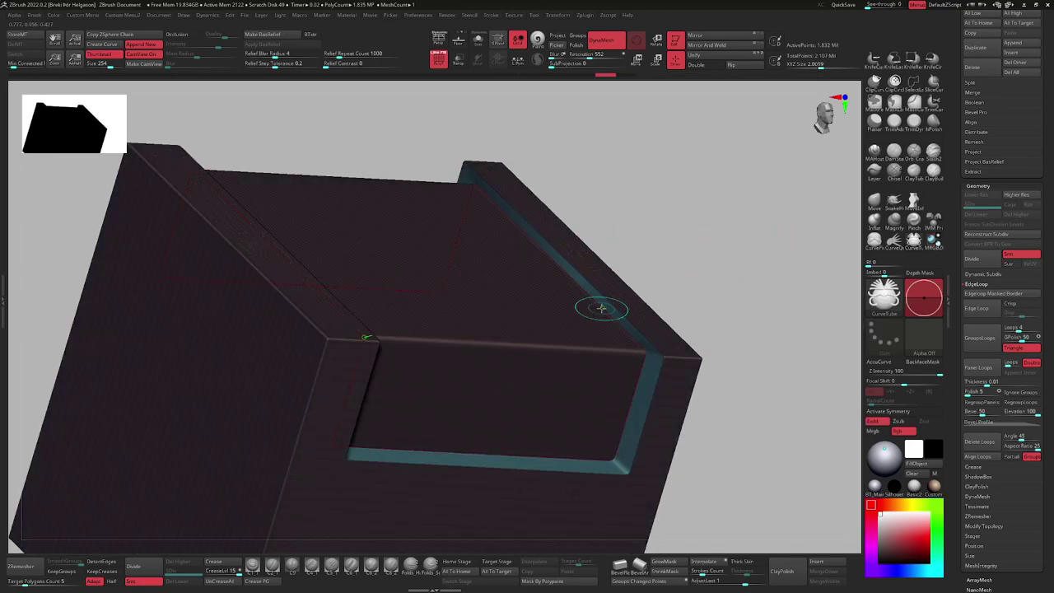
left_click(601, 308)
right_click_drag(716, 285, 654, 230, "ctrl")
left_click_drag(654, 231, 664, 245, "ctrl")
right_click_drag(642, 268, 580, 251)
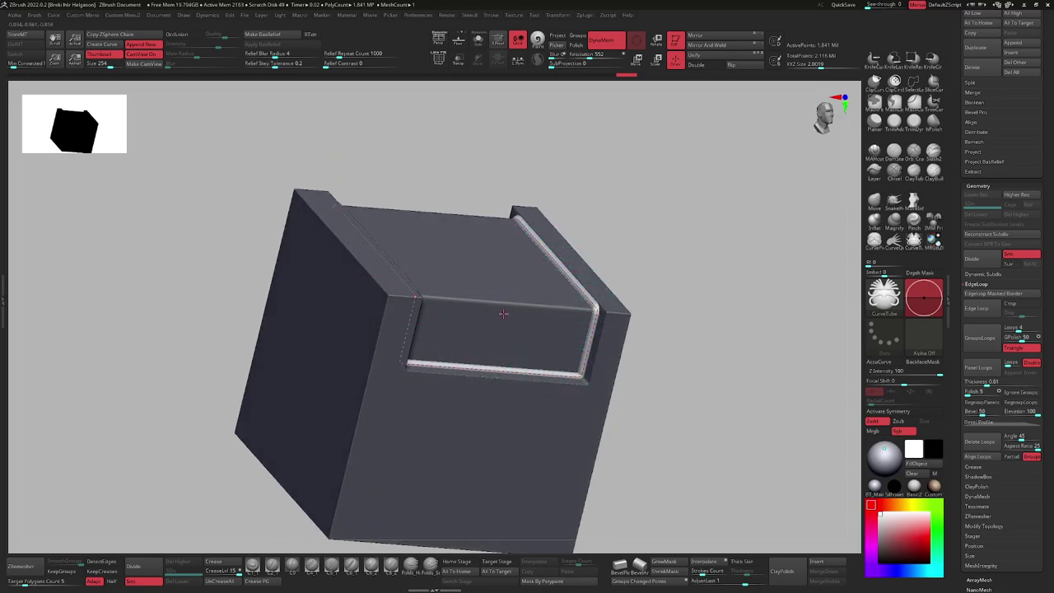
Delete the framing curves around the channel while keeping the generated tube geometry.
right_click_drag(590, 316, 582, 311)
mouse_move(418, 367)
right_mouse_down()
mouse_move(388, 350)
mouse_move(414, 332)
right_mouse_up()
mouse_move(445, 299)
right_mouse_down("ctrl")
mouse_move(478, 317)
mouse_move(453, 330)
right_mouse_up("ctrl")
right_click_drag(453, 329, 445, 288, "ctrl")
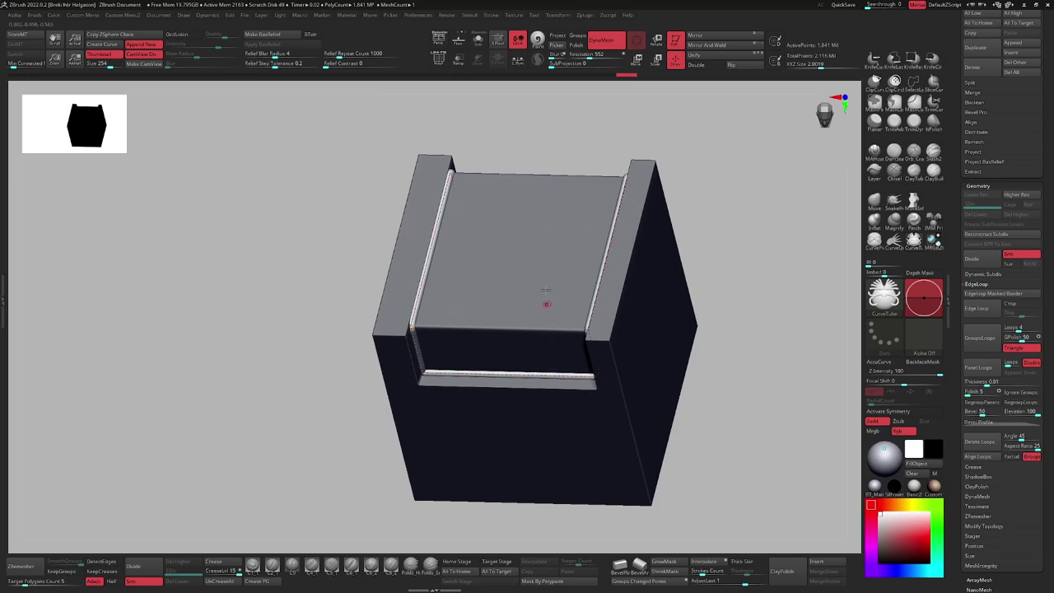
right_click_drag(520, 304, 507, 287)
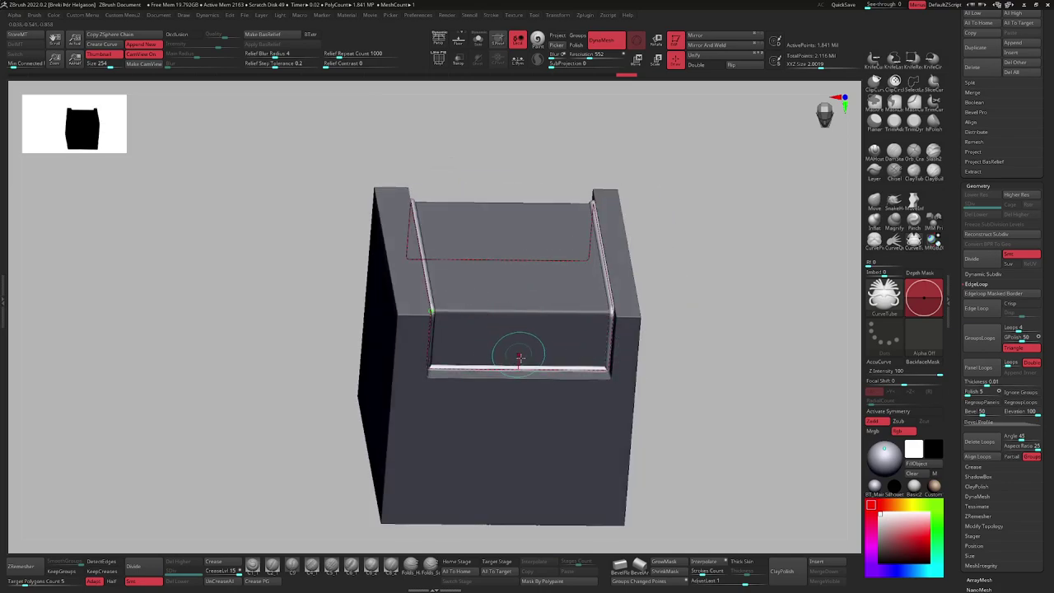
mouse_move(615, 311)
right_mouse_down()
mouse_move(600, 301)
mouse_move(586, 310)
mouse_move(605, 329)
right_mouse_up()
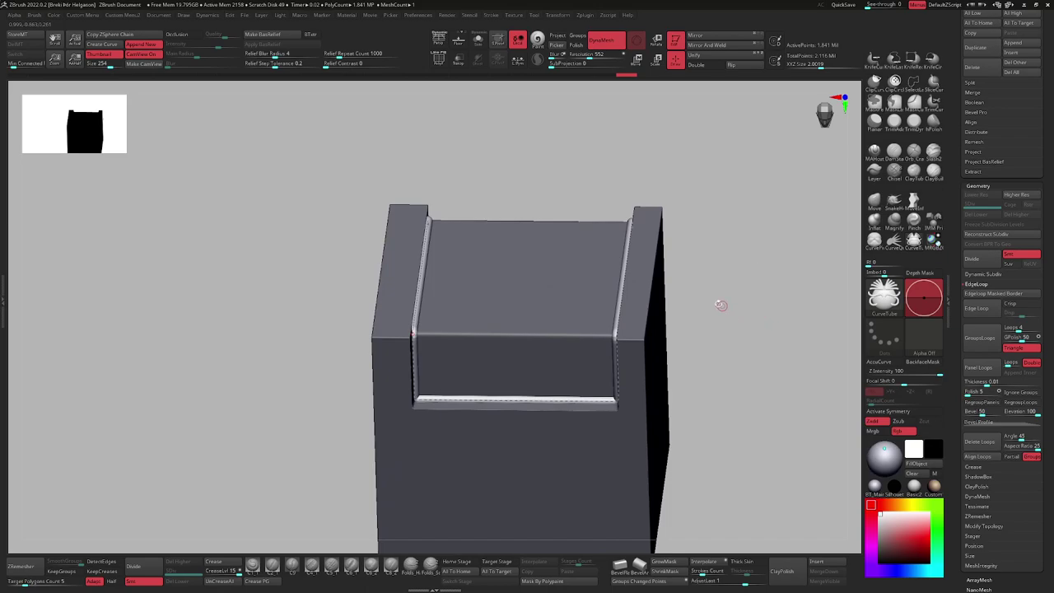
left_click(492, 15)
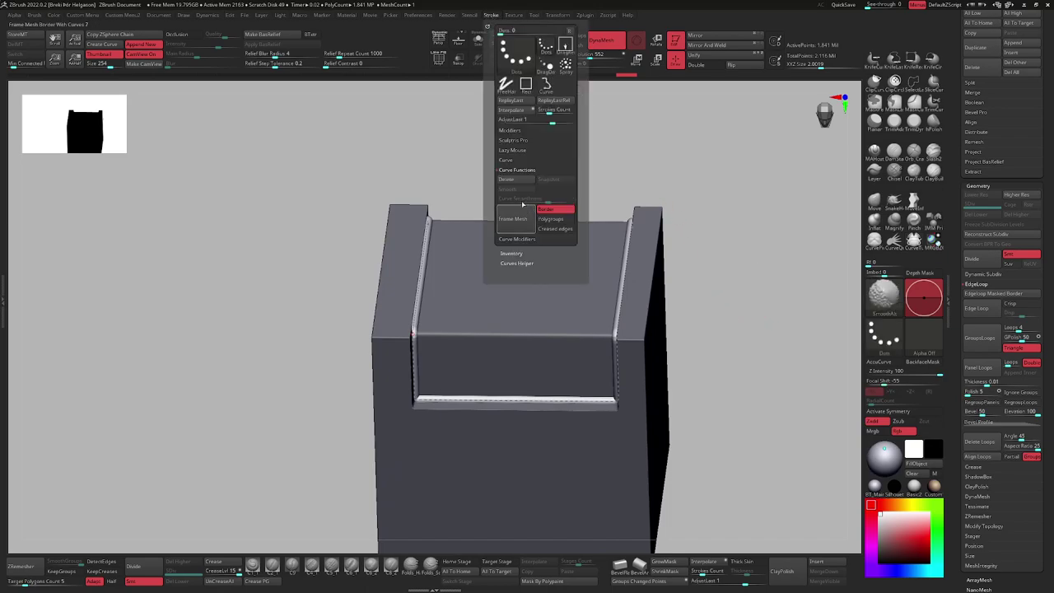
left_click(513, 180)
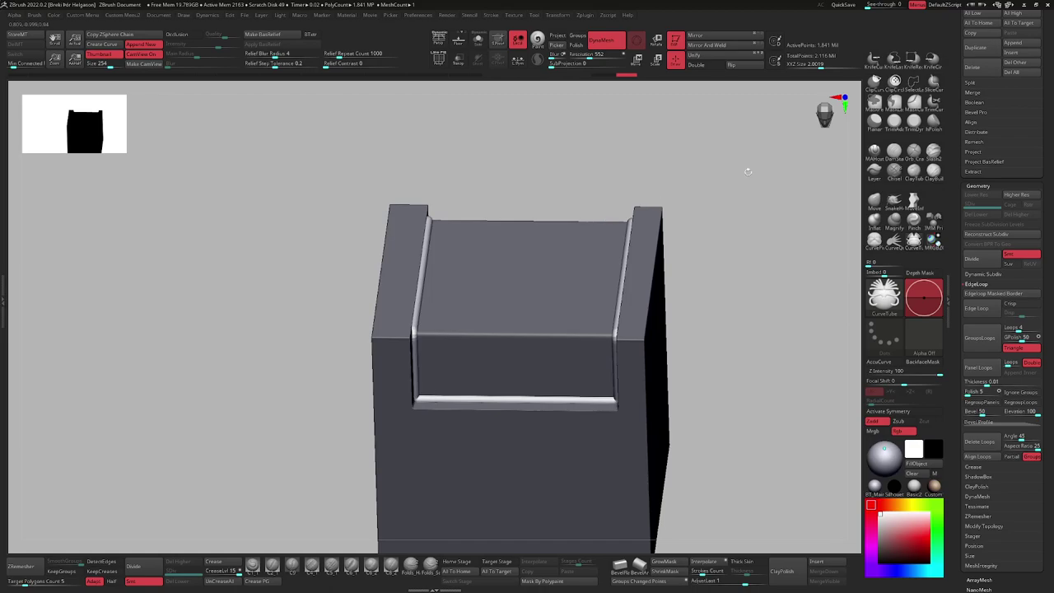
Split the unmasked tube off into its own subtool, select it, and toggle the solo display.
left_click(970, 82)
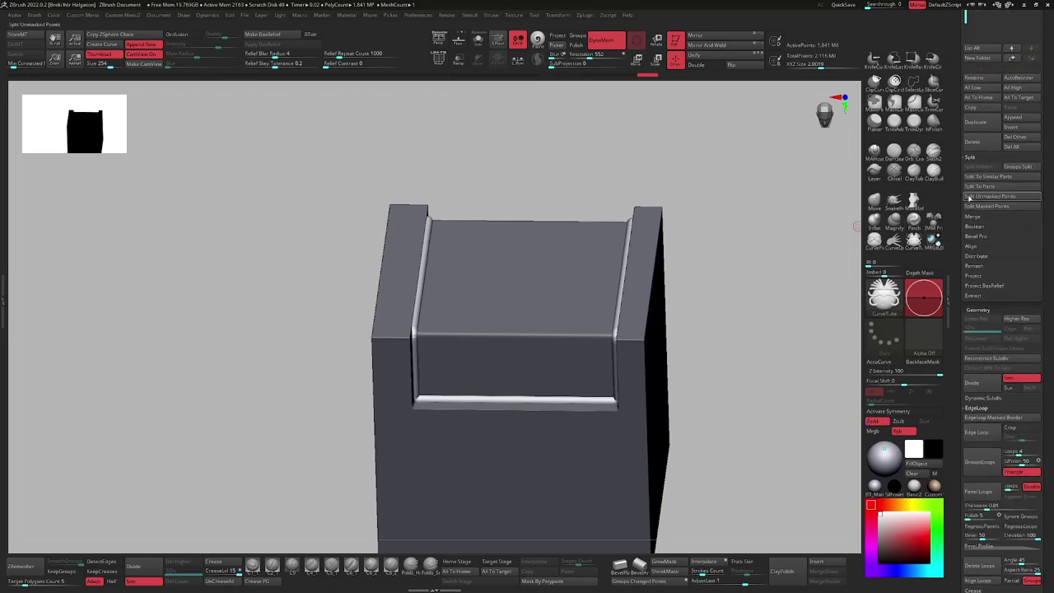
left_click(973, 197)
left_click_drag(951, 185, 952, 525)
left_click(983, 198)
left_click_drag(696, 272, 683, 296)
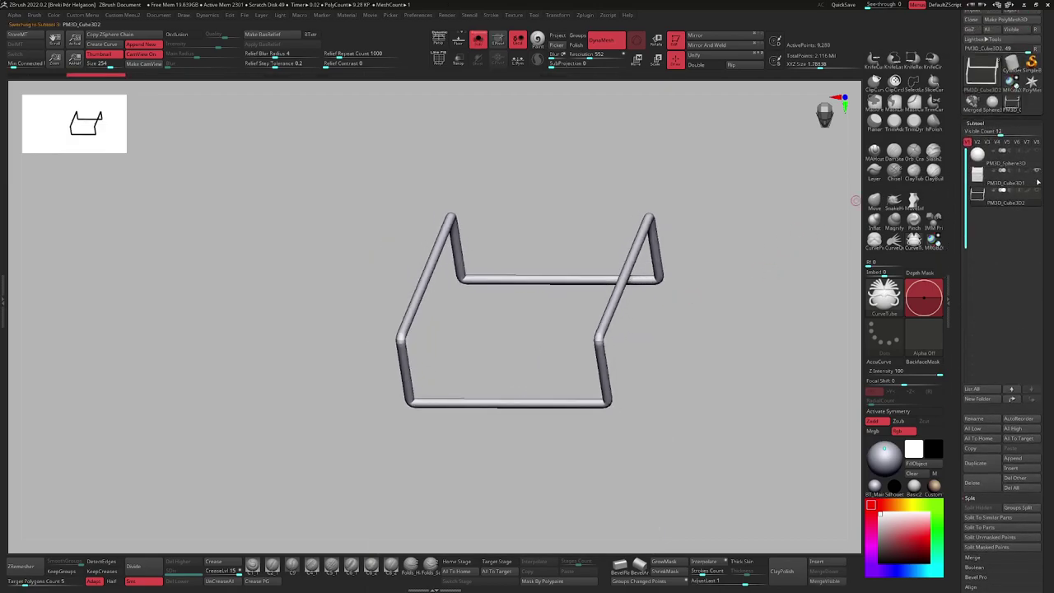
key("alt+shift+s")
Lift the tube frame up out of the channel with the gizmo.
right_click_drag(677, 310, 657, 320, "ctrl")
key("w")
mouse_move(657, 320)
right_mouse_down()
mouse_move(637, 329)
mouse_move(659, 305)
mouse_move(586, 296)
right_mouse_up()
left_click(672, 274)
left_click(652, 274)
mouse_move(586, 296)
right_mouse_down("ctrl")
mouse_move(539, 317)
mouse_move(498, 298)
mouse_move(492, 217)
right_mouse_up("ctrl")
key("q")
right_click_drag(600, 321, 586, 303, "ctrl")
right_click_drag(586, 303, 561, 279)
key("w")
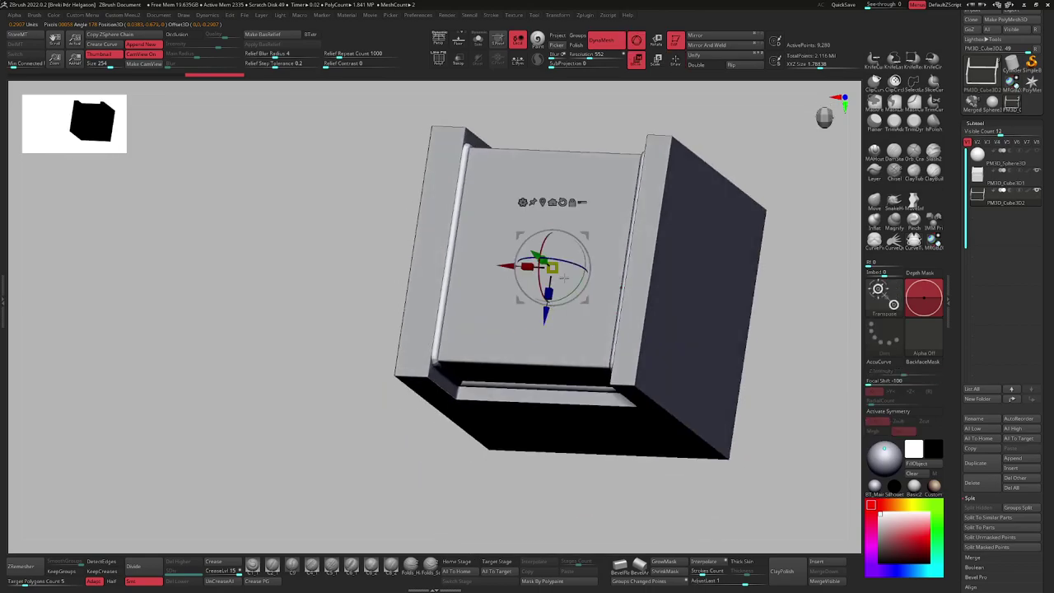
left_click_drag(535, 256, 491, 231)
mouse_move(492, 231)
right_mouse_down()
mouse_move(528, 263)
mouse_move(503, 331)
right_mouse_up()
key("q")
Stretch the tube frame's depth by masking one half and moving the other with the gizmo.
mouse_move(722, 124)
left_mouse_down("ctrl")
mouse_move(423, 292)
mouse_move(341, 362)
left_mouse_up("ctrl")
left_click(332, 360, "ctrl")
key("w")
left_click_drag(507, 401, 508, 327)
left_click_drag(671, 272, 690, 298, "ctrl")
Adjust the tube frame's position with the gizmo so it stands off around the cube's top and front.
right_click_drag(605, 364, 586, 326, "ctrl")
left_click_drag(549, 355, 548, 375)
key("q")
mouse_move(560, 355)
right_mouse_down()
mouse_move(565, 320)
mouse_move(542, 338)
mouse_move(504, 297)
right_mouse_up()
mouse_move(526, 247)
right_mouse_down("ctrl")
mouse_move(585, 183)
mouse_move(470, 229)
right_mouse_up("ctrl")
right_click_drag(469, 230, 513, 236, "ctrl")
key("w")
left_click_drag(525, 214, 525, 272)
key("q")
right_click_drag(502, 279, 520, 298)
right_click_drag(520, 299, 465, 313, "shift")
right_click_drag(465, 313, 536, 385, "ctrl")
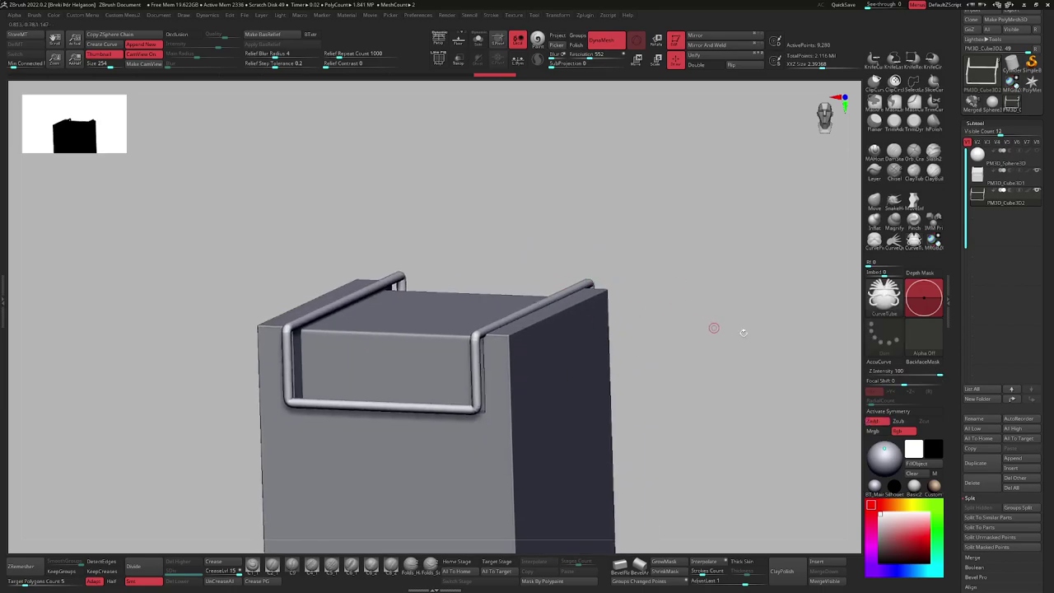
Open the Deformation settings for the tube subtool.
right_click_drag(733, 330, 749, 256, "alt")
left_click_drag(959, 265, 959, 169)
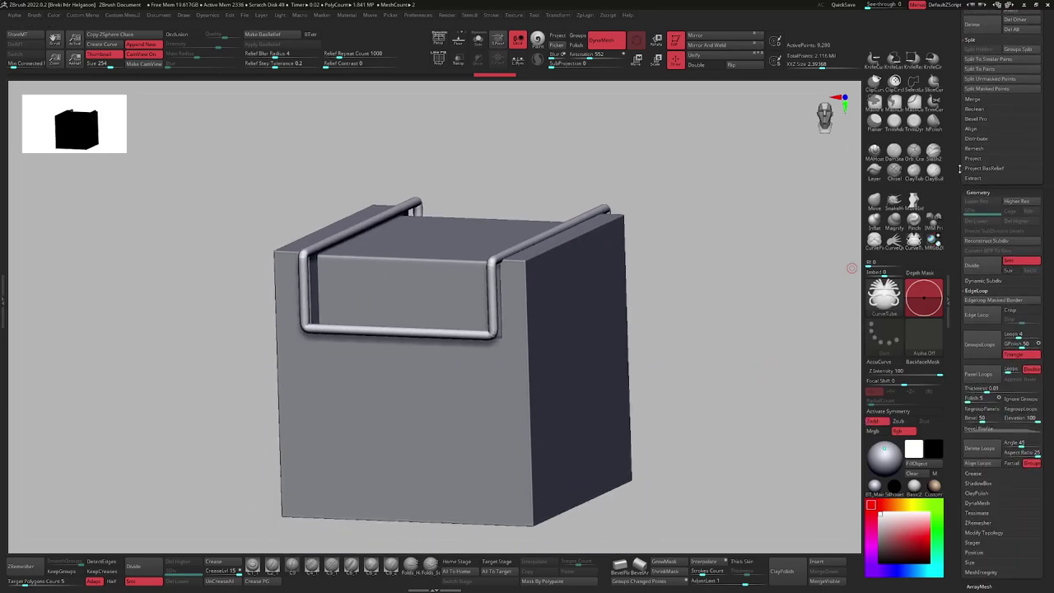
scroll(969, 327, "down", 8)
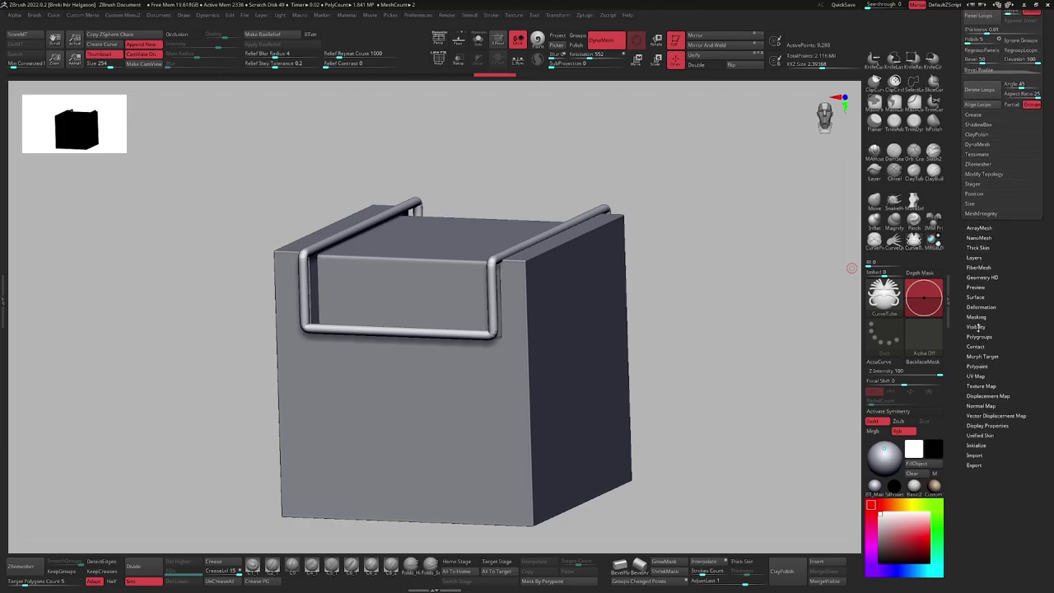
left_click(980, 307)
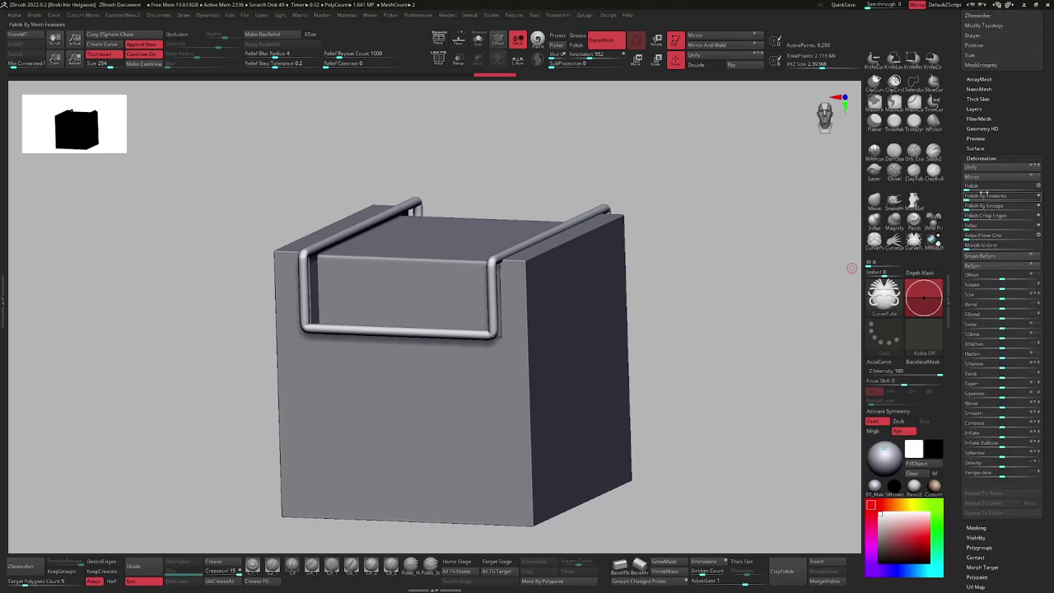
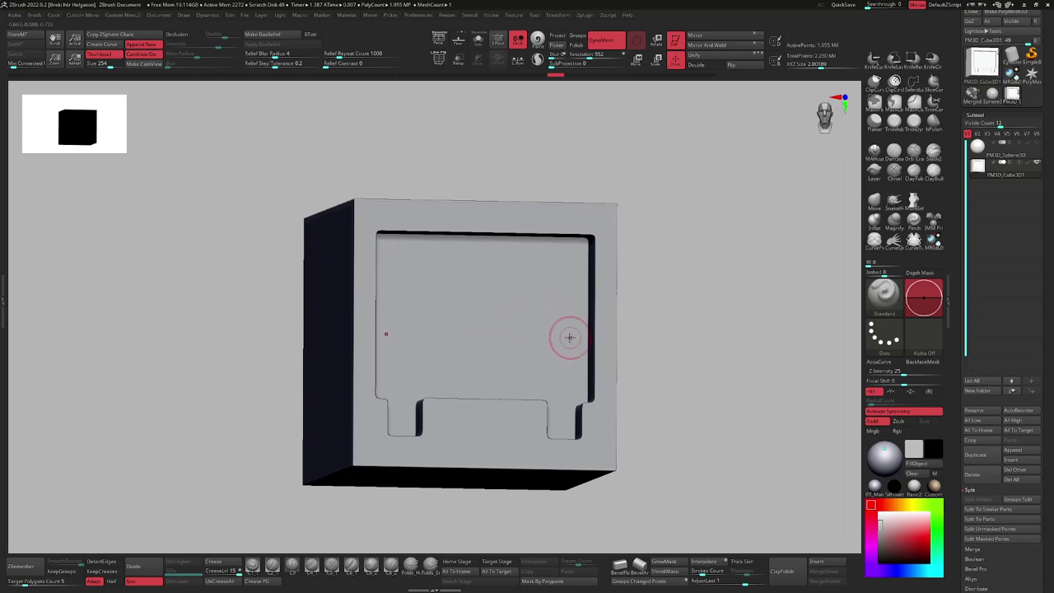
Activate the BevelArc brush for working on the cube's recessed panel.
key("b")
key("b")
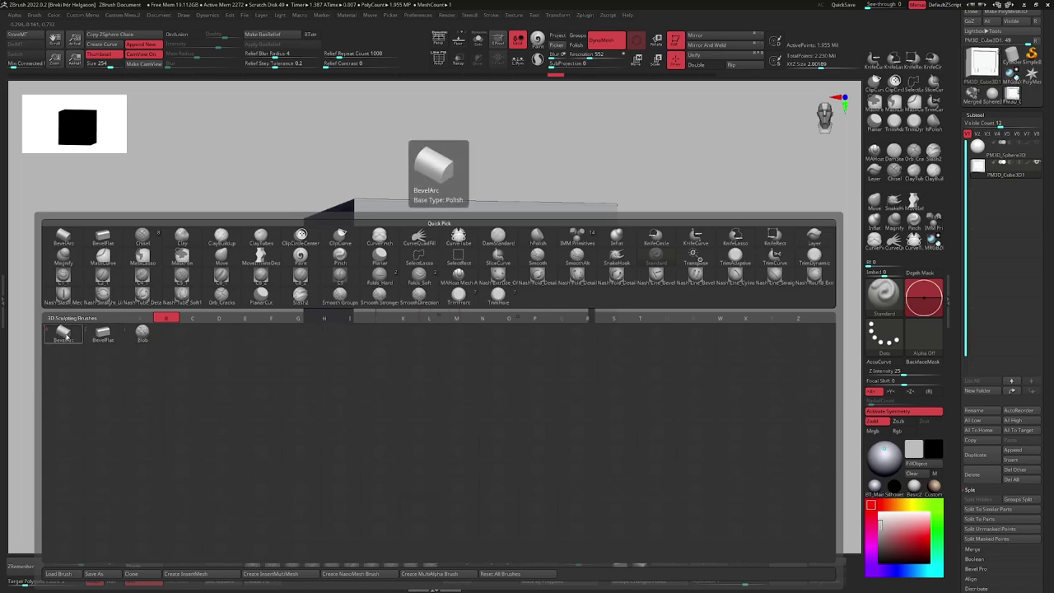
left_click(66, 338)
mouse_move(445, 337)
right_mouse_down()
mouse_move(362, 268)
mouse_move(345, 282)
mouse_move(401, 302)
right_mouse_up()
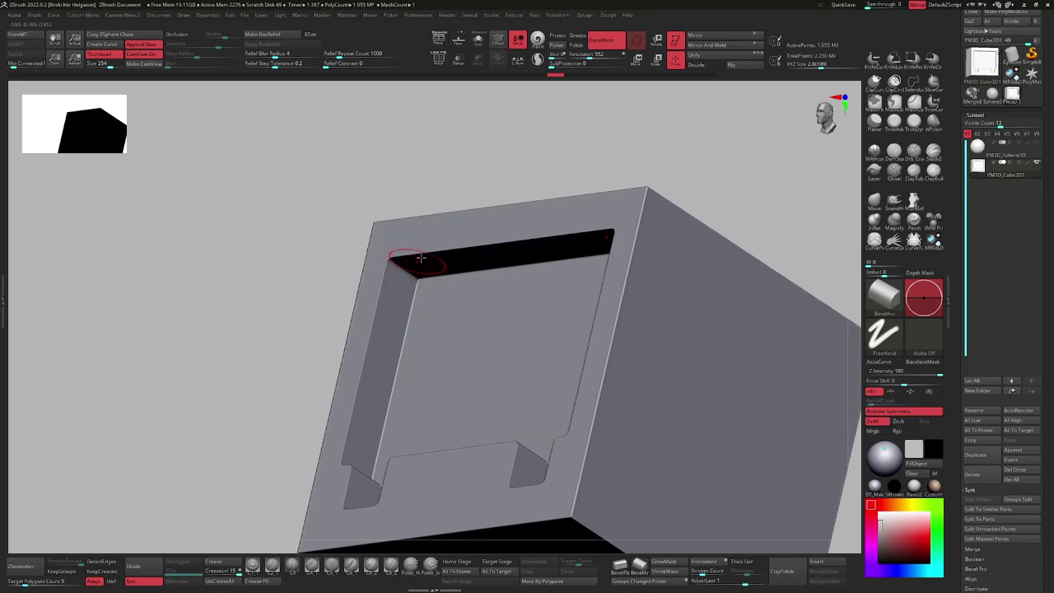
Try BevelArc strokes across the recess's upper edge and undo them.
right_click_drag(397, 282, 512, 235)
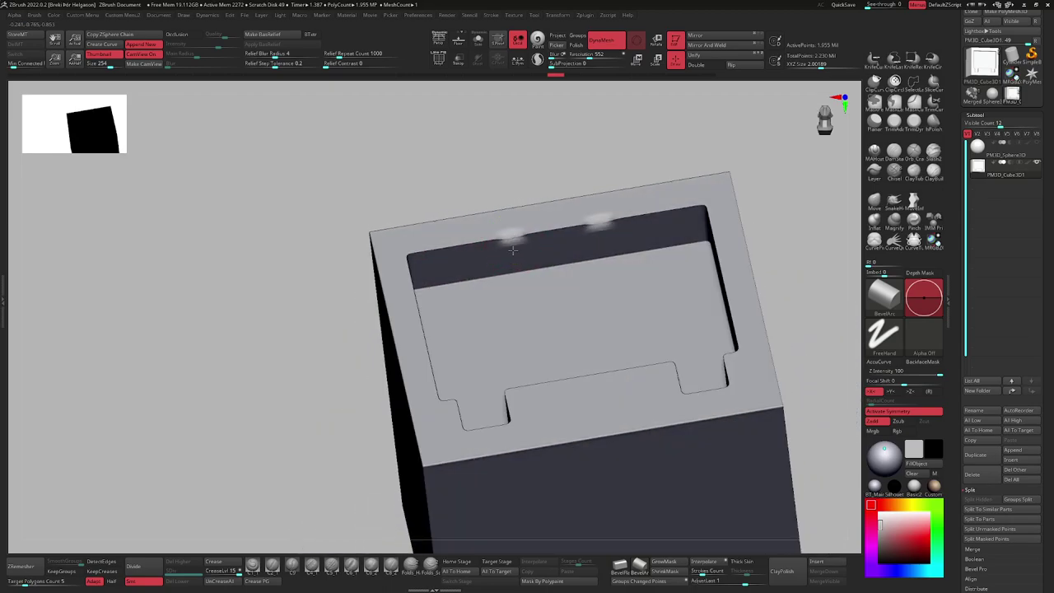
left_click_drag(504, 249, 469, 255)
key("ctrl+z")
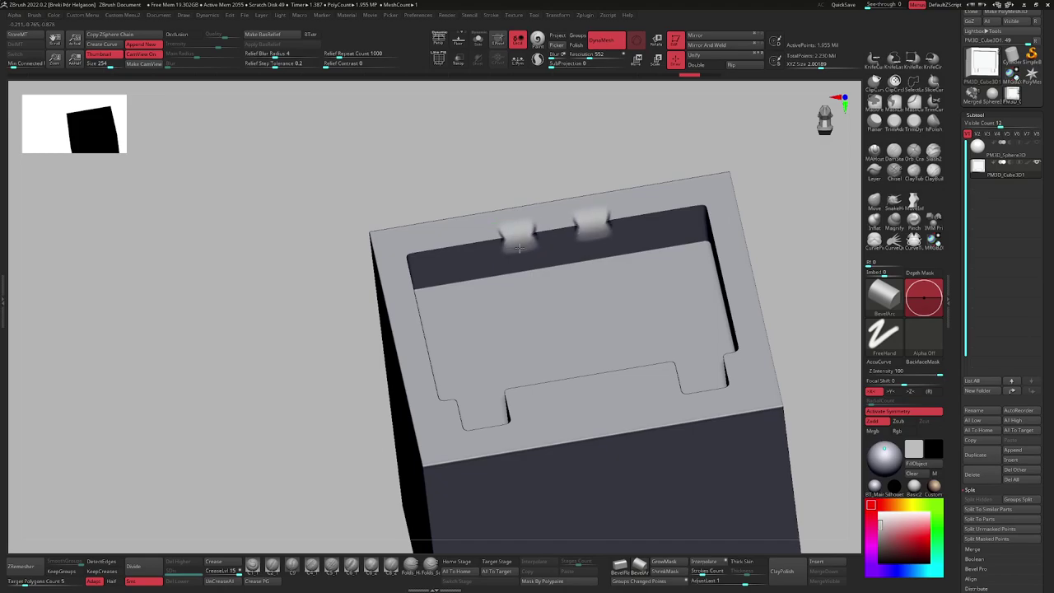
mouse_move(549, 242)
left_mouse_down()
mouse_move(496, 247)
mouse_move(479, 233)
mouse_move(466, 254)
left_mouse_up()
left_click_drag(560, 238, 511, 234)
right_click_drag(512, 234, 431, 299, "alt")
key("ctrl+z")
mouse_move(389, 344)
right_mouse_down("alt")
mouse_move(461, 286)
mouse_move(416, 316)
mouse_move(424, 289)
right_mouse_up("alt")
mouse_move(425, 289)
right_mouse_down("alt")
mouse_move(452, 256)
mouse_move(445, 247)
mouse_move(432, 277)
right_mouse_up("alt")
Try rounding the recess's upper corners with symmetrical BevelArc strokes, compare before and after, and undo the rounding.
right_click_drag(432, 277, 420, 280)
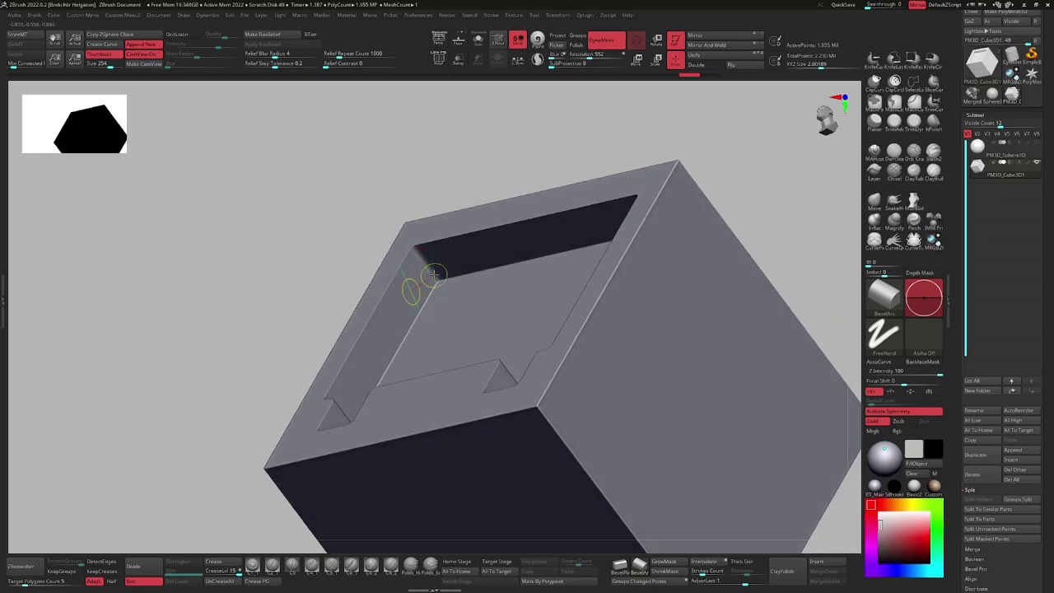
mouse_move(461, 256)
left_mouse_down()
mouse_move(422, 281)
mouse_move(438, 254)
left_mouse_up()
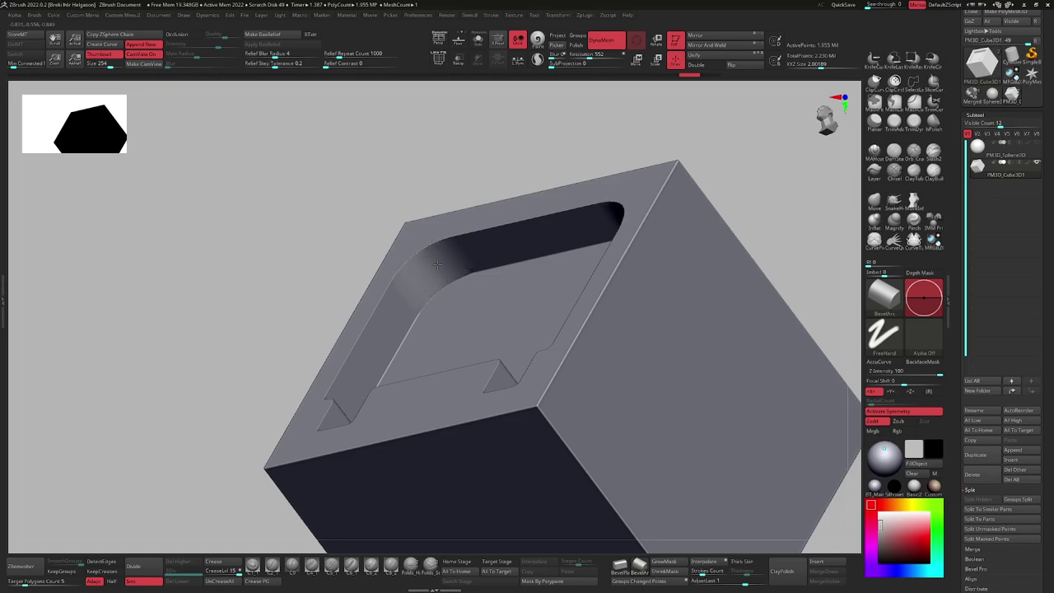
right_click_drag(449, 295, 452, 280, "ctrl")
mouse_move(451, 280)
right_mouse_down()
mouse_move(472, 289)
mouse_move(434, 257)
right_mouse_up()
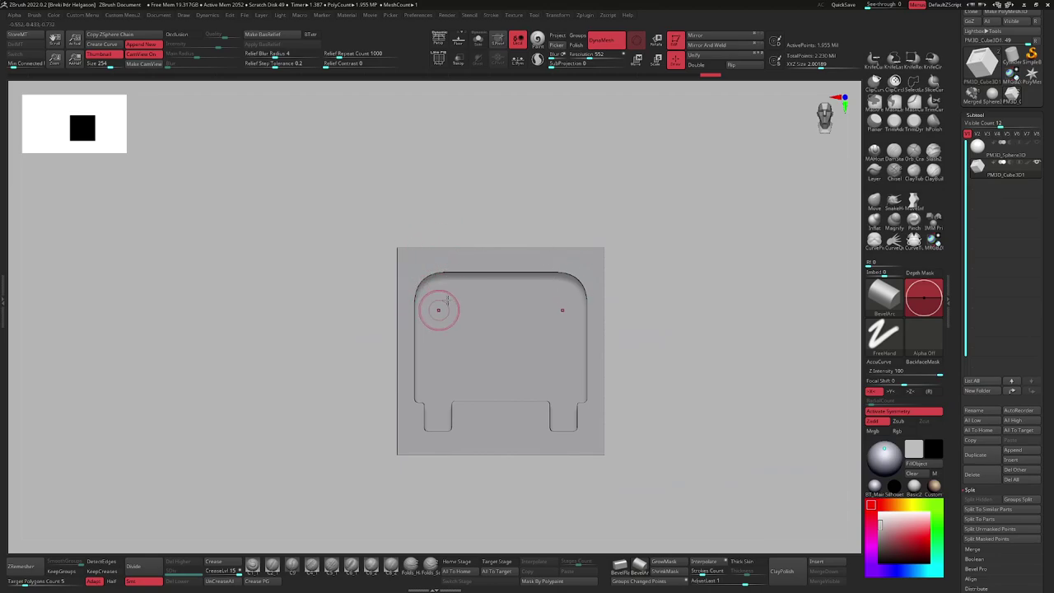
key("ctrl+z")
key("ctrl+shift+z")
mouse_move(445, 306)
right_mouse_down()
mouse_move(430, 301)
mouse_move(444, 269)
mouse_move(422, 318)
right_mouse_up()
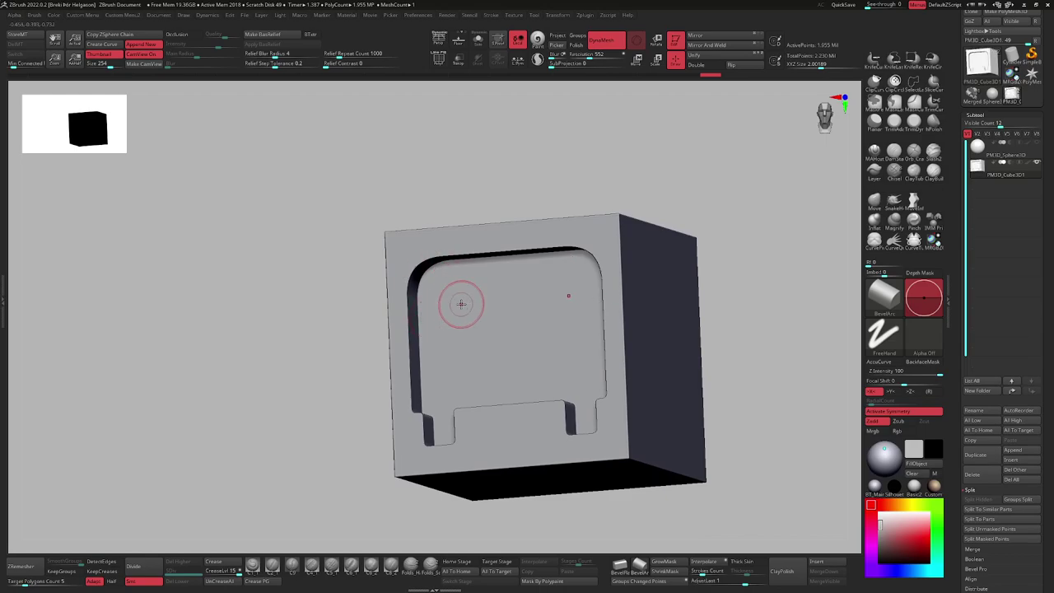
right_click_drag(492, 314, 447, 306)
key("ctrl+z")
Try a larger-radius BevelArc stroke on the recess's upper corner and undo it.
right_click_drag(405, 277, 434, 299, "ctrl")
mouse_move(435, 300)
right_mouse_down()
mouse_move(404, 283)
mouse_move(437, 295)
mouse_move(414, 285)
right_mouse_up()
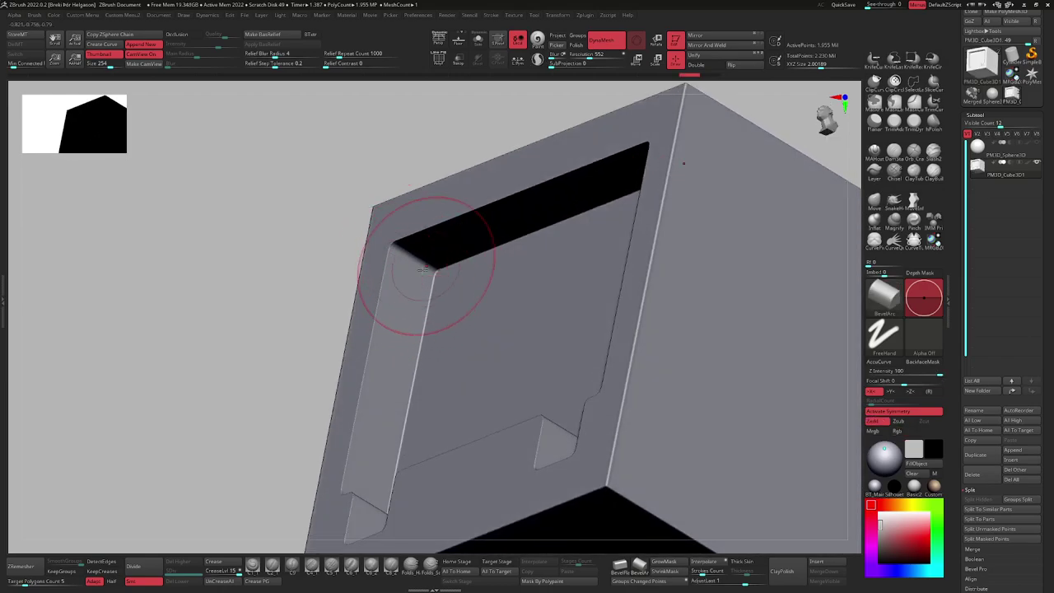
mouse_move(423, 256)
left_mouse_down()
mouse_move(447, 247)
mouse_move(435, 282)
left_mouse_up()
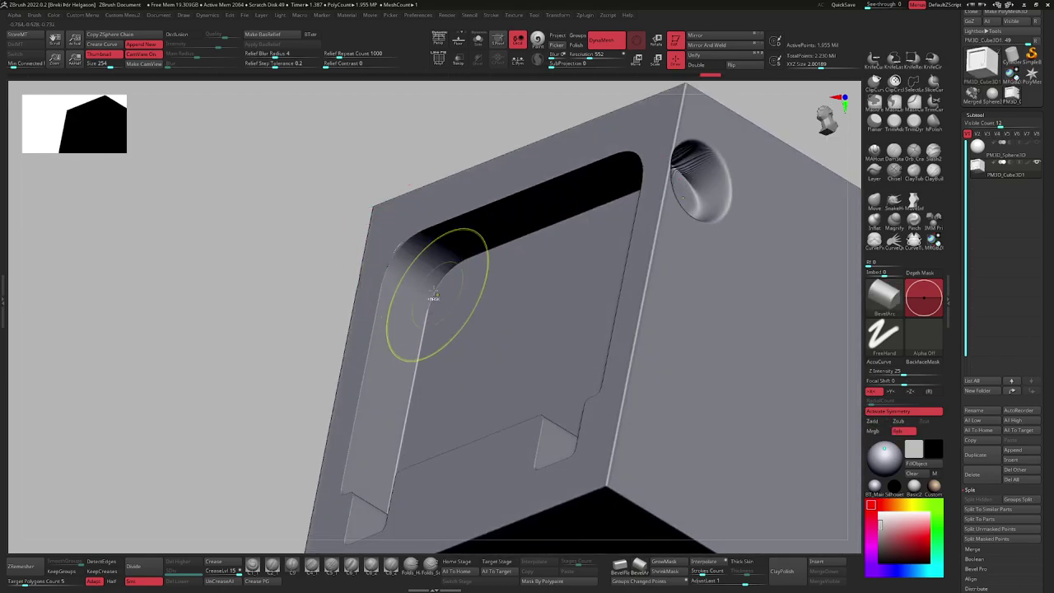
right_click_drag(437, 286, 424, 261, "ctrl")
right_click_drag(424, 261, 387, 256)
mouse_move(482, 264)
right_mouse_down()
mouse_move(566, 277)
mouse_move(574, 288)
right_mouse_up()
key("ctrl+z")
Toggle BackfaceMask and retry the BevelArc rounding on the recess's upper corner.
left_click(921, 364)
right_click_drag(494, 297, 398, 240)
right_click_drag(399, 240, 422, 252)
key("ctrl+z")
Mask the cube's outer faces so that only the recess's inner walls can be sculpted.
mouse_move(409, 324)
right_mouse_down("shift")
mouse_move(438, 354)
mouse_move(416, 317)
right_mouse_up("shift")
left_click_drag(360, 256, 419, 471, "ctrl")
right_click_drag(442, 364, 406, 308)
Round the recess's upper corners with BevelArc and smooth the rounded inner walls.
right_click_drag(406, 308, 415, 284, "ctrl")
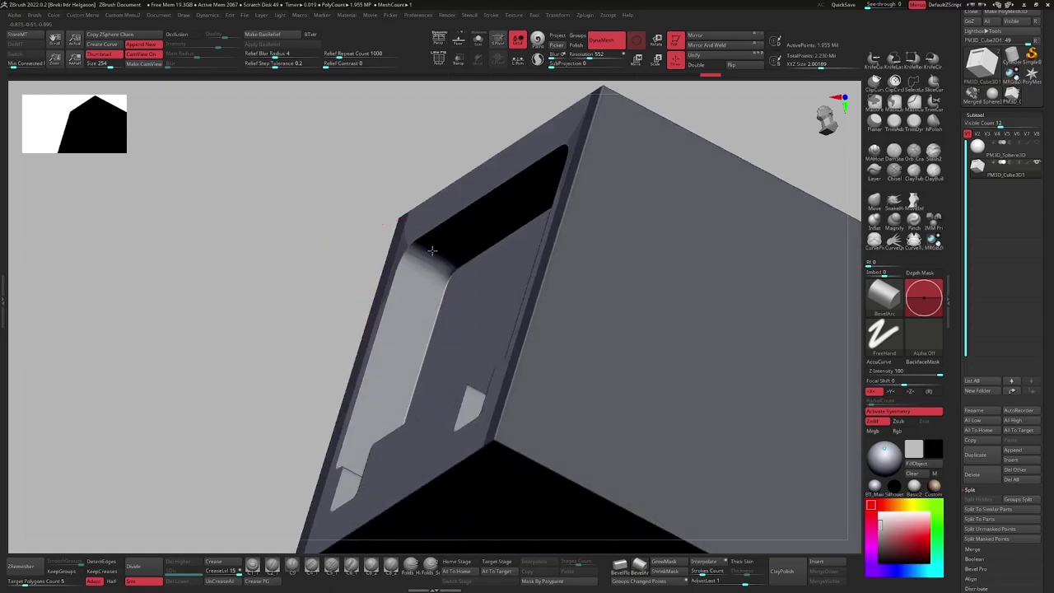
left_click_drag(426, 264, 445, 269, "shift")
right_click_drag(433, 272, 434, 284, "ctrl")
right_click_drag(434, 284, 437, 297)
left_click_drag(438, 297, 428, 300, "shift")
mouse_move(428, 300)
right_mouse_down()
mouse_move(413, 299)
mouse_move(417, 268)
right_mouse_up()
Clear the mask and re-DynaMesh the cube with its rounded recess.
left_click_drag(322, 276, 298, 391, "ctrl")
right_click_drag(435, 382, 405, 371)
left_click_drag(285, 354, 273, 472, "ctrl")
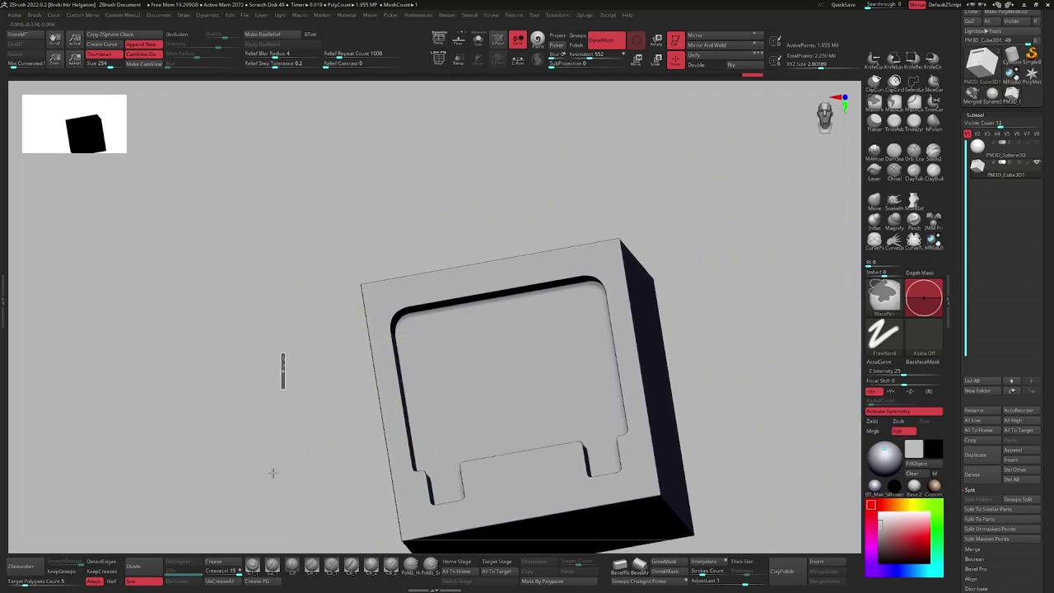
right_click_drag(409, 308, 433, 351, "shift")
right_click_drag(403, 394, 419, 336, "alt")
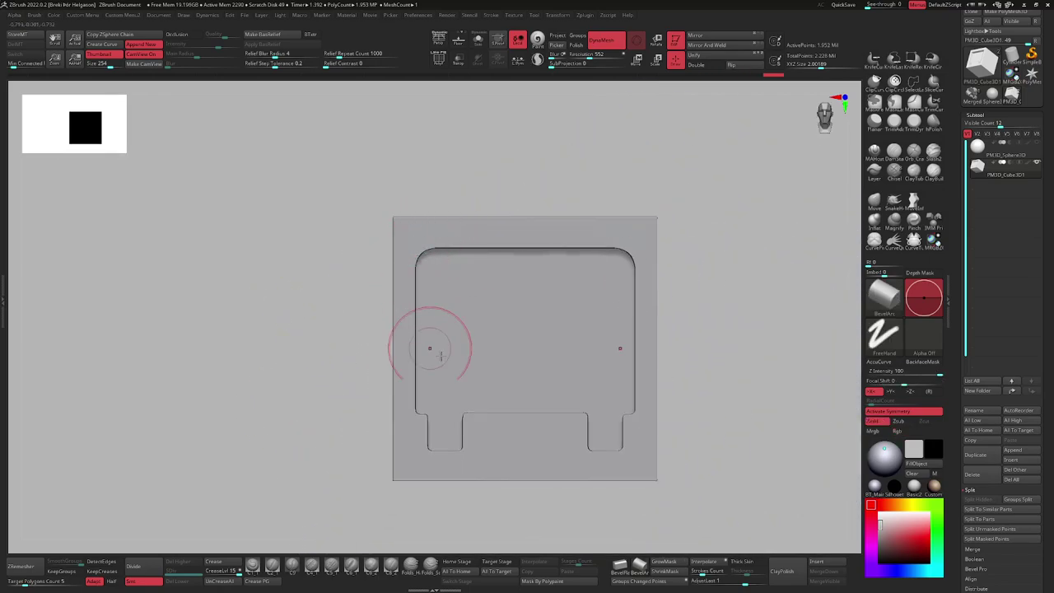
Chamfer the bottom inner corners of the recess's lower notches with the BevelFlat brush.
right_click_drag(469, 411, 465, 343, "alt")
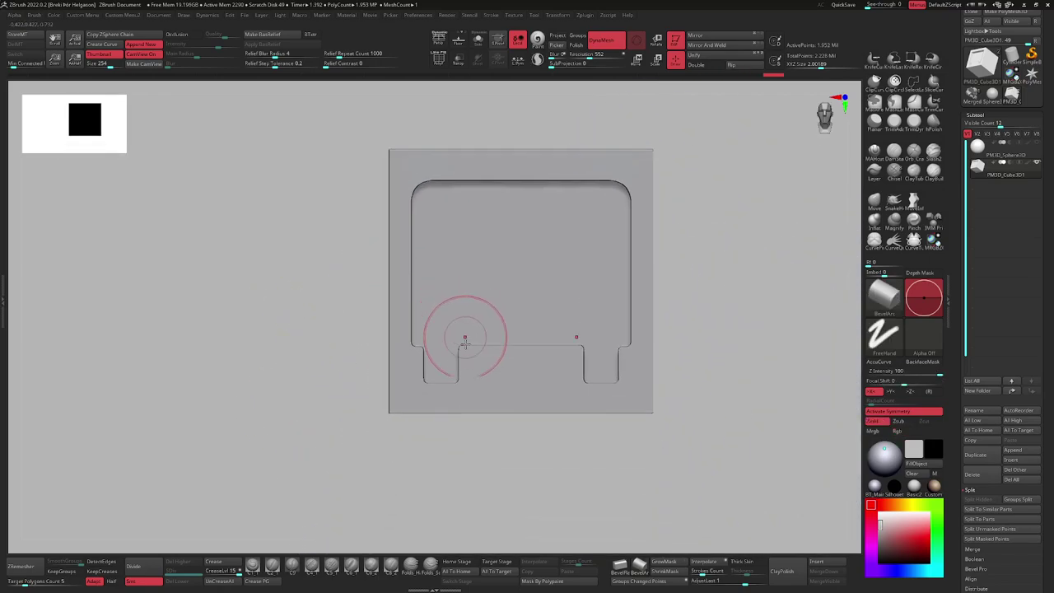
left_click(620, 567)
mouse_move(478, 370)
right_mouse_down()
mouse_move(442, 381)
mouse_move(477, 337)
mouse_move(418, 384)
right_mouse_up()
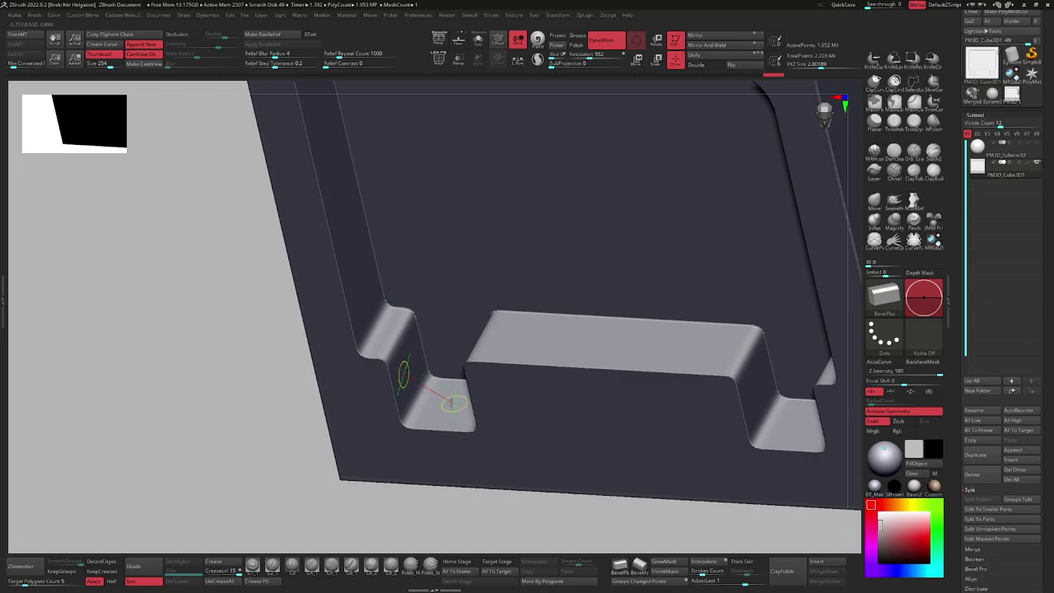
left_click_drag(451, 403, 445, 398)
mouse_move(438, 375)
right_mouse_down()
mouse_move(430, 365)
mouse_move(415, 371)
mouse_move(453, 386)
mouse_move(499, 349)
right_mouse_up()
mouse_move(499, 349)
right_mouse_down("ctrl")
mouse_move(496, 369)
mouse_move(486, 367)
right_mouse_up("ctrl")
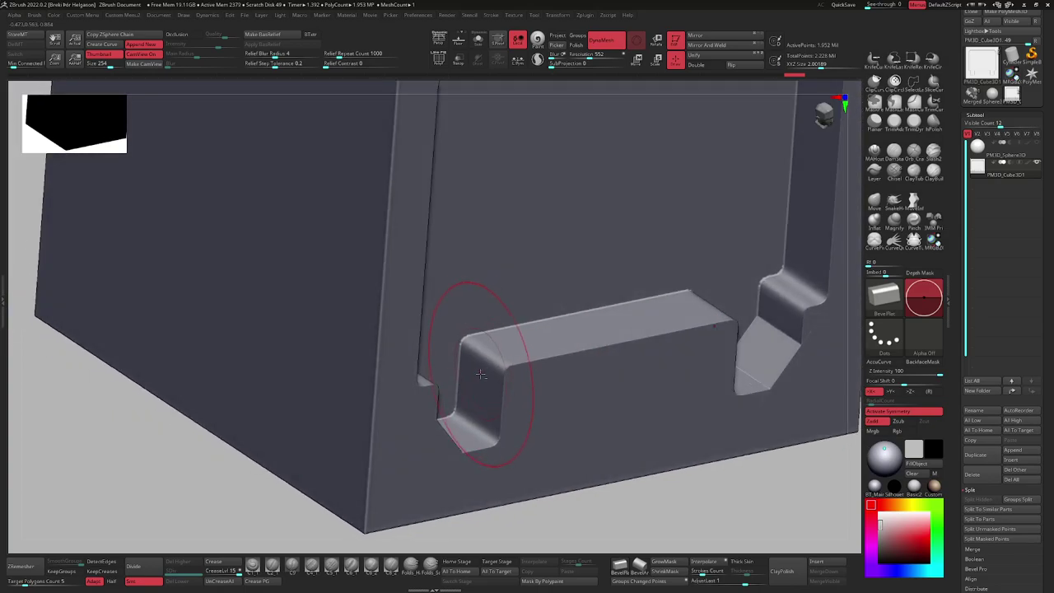
Chamfer the end corners of the raised ledge between the two notches with BevelFlat.
left_click_drag(499, 338, 500, 344)
right_click_drag(502, 362, 492, 361)
mouse_move(492, 361)
right_mouse_down("ctrl")
mouse_move(489, 348)
mouse_move(490, 359)
right_mouse_up("ctrl")
right_click_drag(490, 359, 515, 344)
left_click_drag(526, 351, 499, 349)
Chamfer the stepped wall corners where the recess narrows into its lower notches.
right_click_drag(589, 324, 519, 306)
mouse_move(519, 306)
right_mouse_down("ctrl")
mouse_move(496, 318)
mouse_move(525, 302)
right_mouse_up("ctrl")
mouse_move(582, 328)
right_mouse_down("alt")
mouse_move(476, 405)
mouse_move(552, 384)
mouse_move(542, 301)
mouse_move(525, 347)
right_mouse_up("alt")
mouse_move(535, 328)
left_mouse_down()
mouse_move(522, 326)
mouse_move(532, 347)
left_mouse_up()
mouse_move(532, 348)
right_mouse_down()
mouse_move(539, 310)
mouse_move(515, 375)
right_mouse_up()
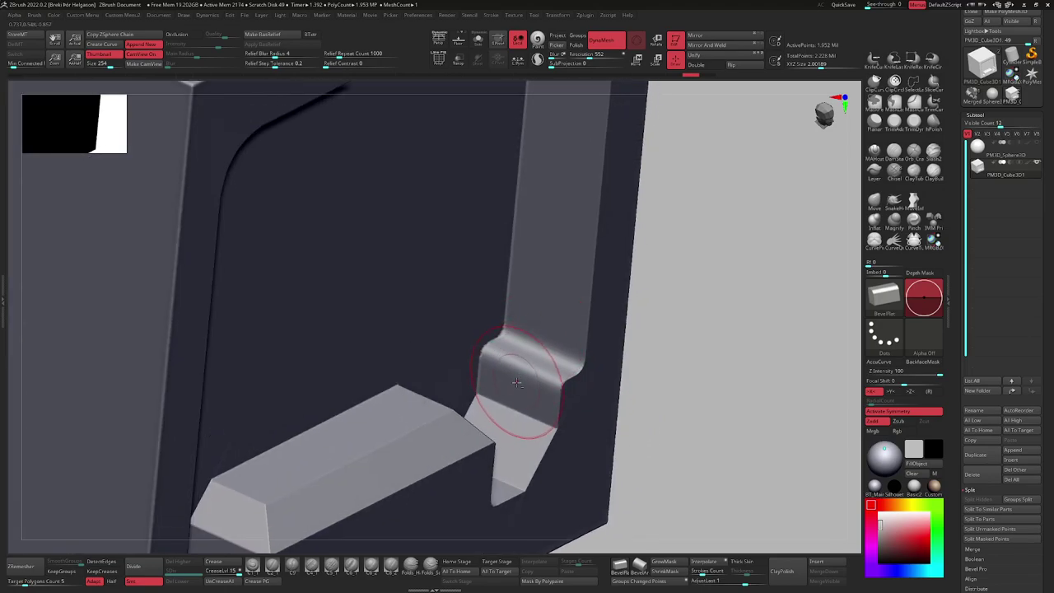
left_click_drag(516, 382, 518, 367)
key("ctrl+z")
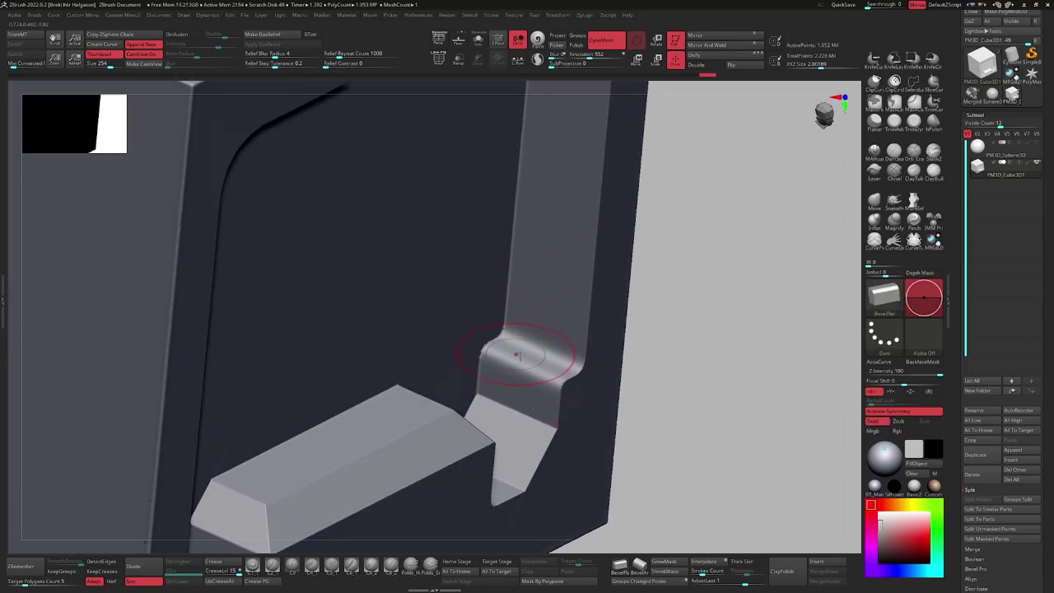
mouse_move(522, 333)
right_mouse_down()
mouse_move(477, 338)
mouse_move(512, 363)
right_mouse_up()
mouse_move(510, 376)
left_mouse_down()
mouse_move(513, 357)
mouse_move(545, 375)
left_mouse_up()
Re-DynaMesh the cube with its chamfered recess and apply the Polish deformation.
mouse_move(544, 379)
right_mouse_down("ctrl")
mouse_move(518, 325)
mouse_move(560, 332)
mouse_move(631, 310)
right_mouse_up("ctrl")
left_click_drag(680, 287, 663, 314, "ctrl")
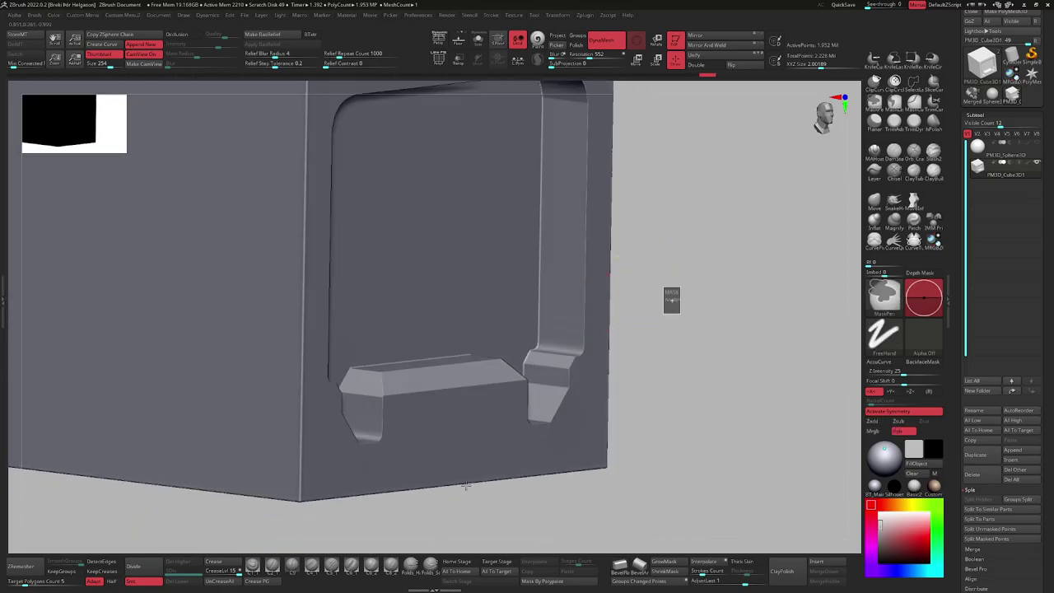
right_click_drag(532, 425, 600, 367, "ctrl")
key("1")
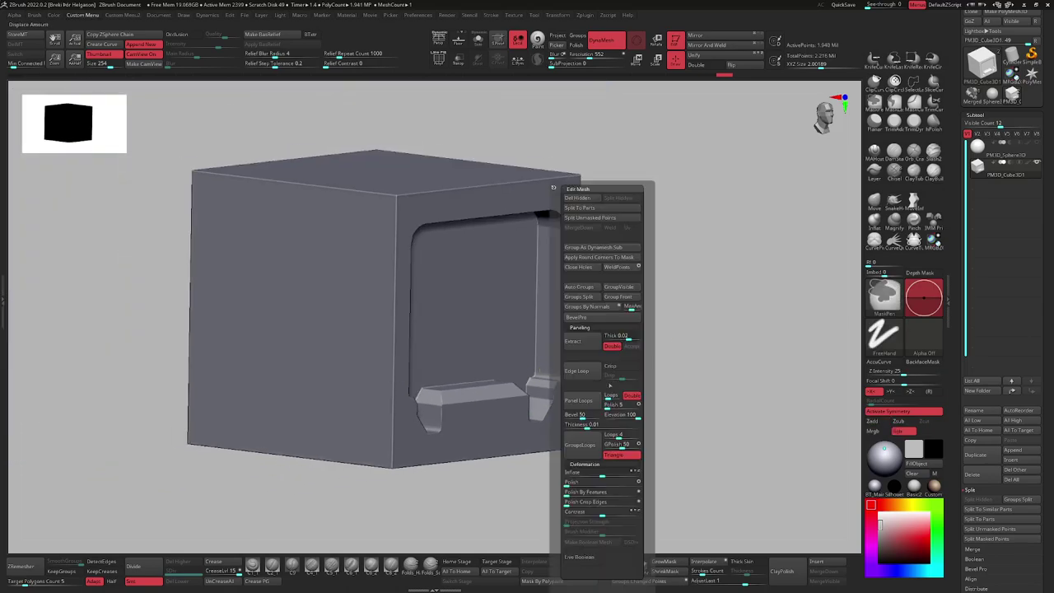
left_click(571, 484)
Examine the chamfered recess from several angles and compare it with earlier states in the undo history.
mouse_move(576, 419)
right_mouse_down()
mouse_move(552, 414)
mouse_move(562, 341)
right_mouse_up()
mouse_move(478, 375)
right_mouse_down("ctrl")
mouse_move(471, 329)
mouse_move(504, 321)
right_mouse_up("ctrl")
right_click_drag(582, 309, 748, 290, "alt")
mouse_move(748, 290)
right_mouse_down()
mouse_move(732, 311)
mouse_move(473, 293)
mouse_move(476, 281)
right_mouse_up()
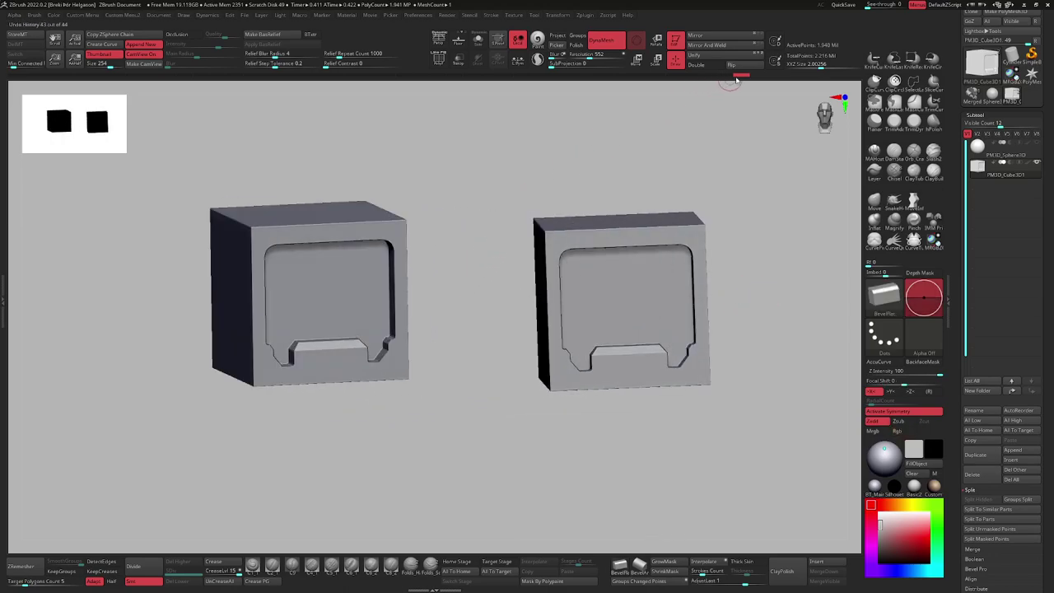
left_click_drag(724, 77, 671, 74)
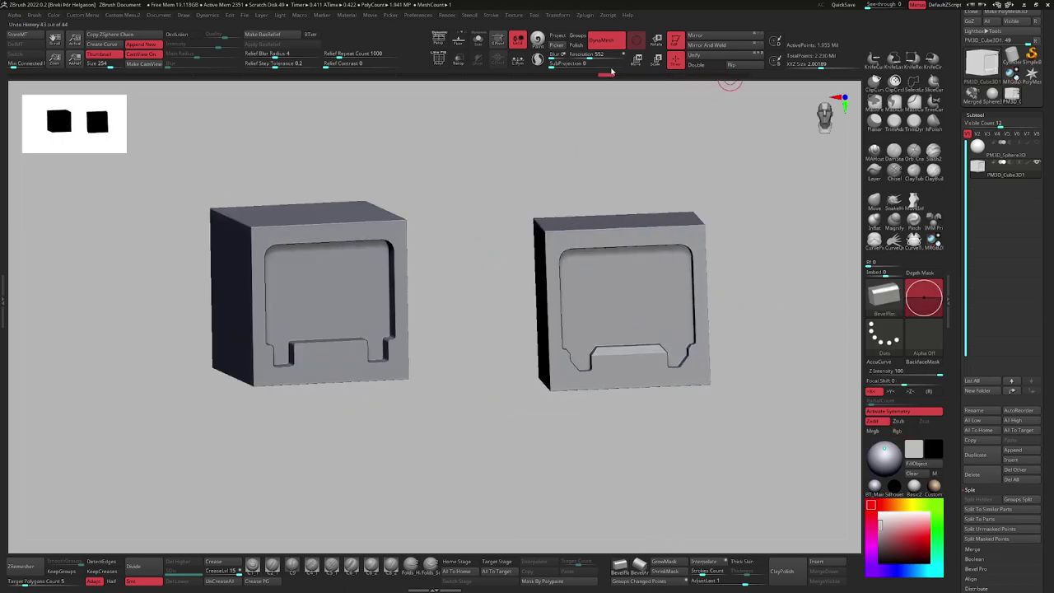
left_click_drag(603, 71, 571, 73)
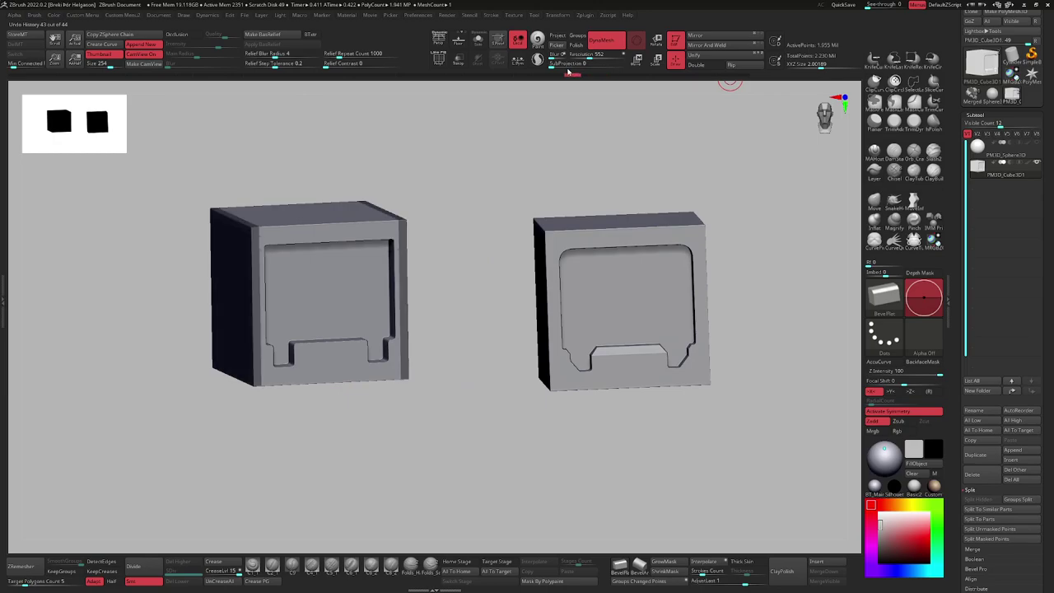
right_click_drag(461, 328, 468, 328, "ctrl")
right_click_drag(468, 313, 483, 327, "alt")
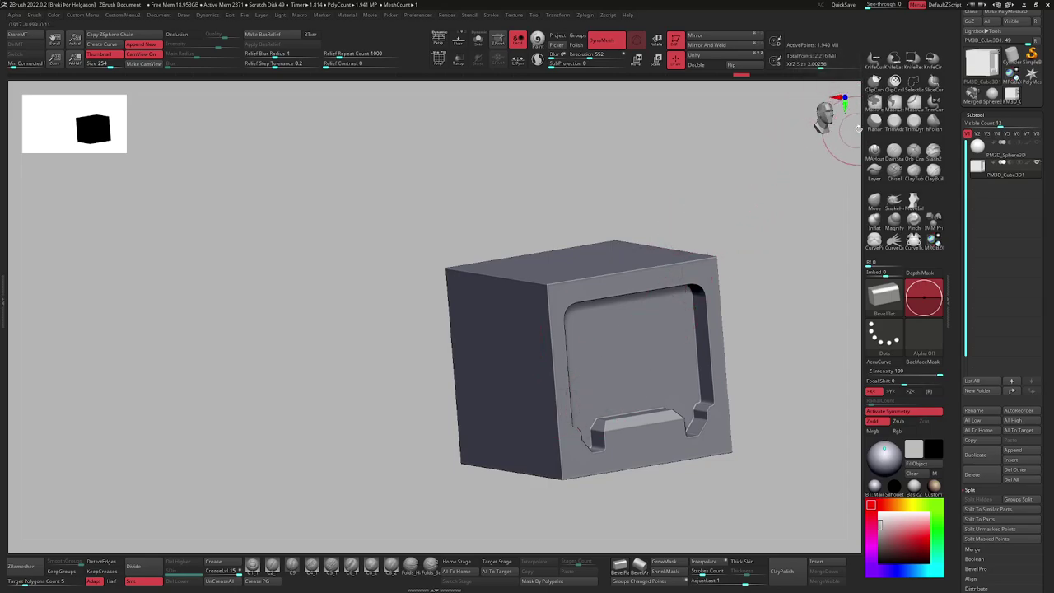
Try a BevelFlat chamfer along the middle section of the cube's upper side edge.
left_click(874, 123)
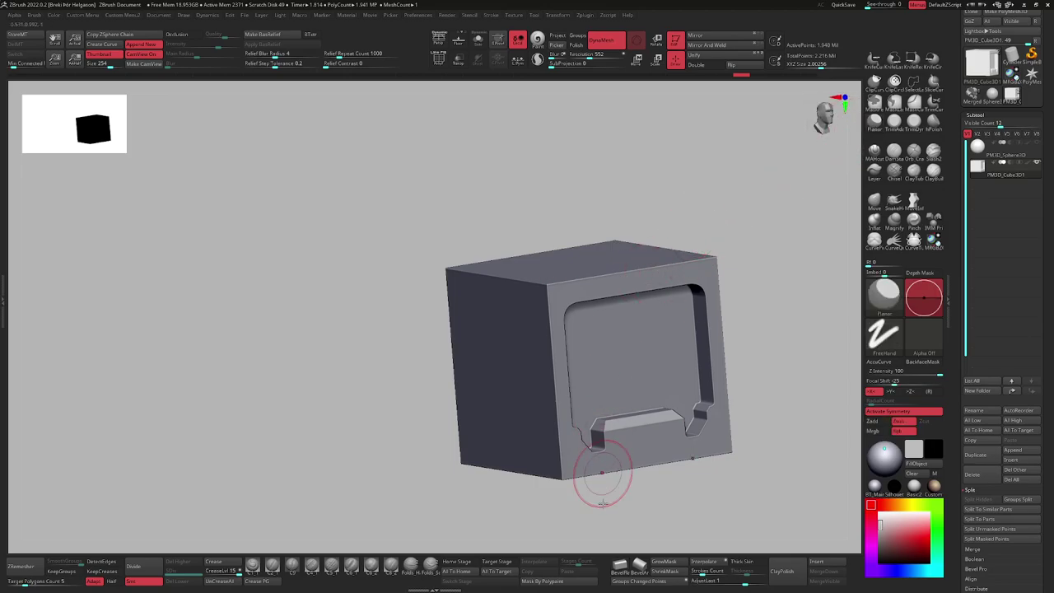
left_click(621, 569)
mouse_move(515, 302)
right_mouse_down("alt")
mouse_move(470, 346)
mouse_move(485, 348)
mouse_move(492, 406)
right_mouse_up("alt")
right_click_drag(461, 284, 454, 339)
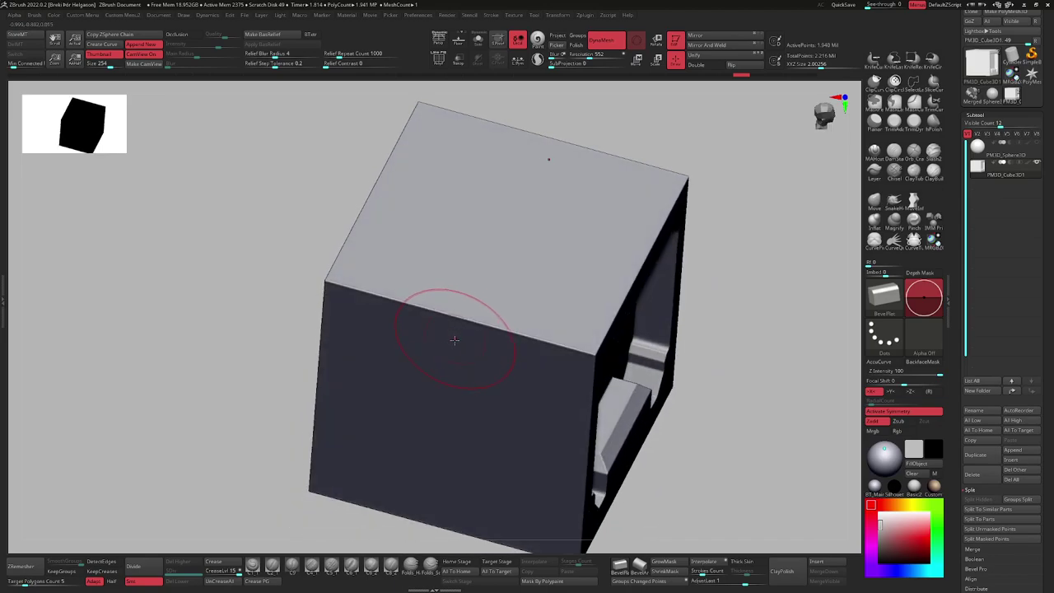
left_click_drag(472, 275, 473, 276)
mouse_move(458, 333)
left_mouse_down()
mouse_move(453, 311)
mouse_move(440, 313)
mouse_move(519, 324)
left_mouse_up()
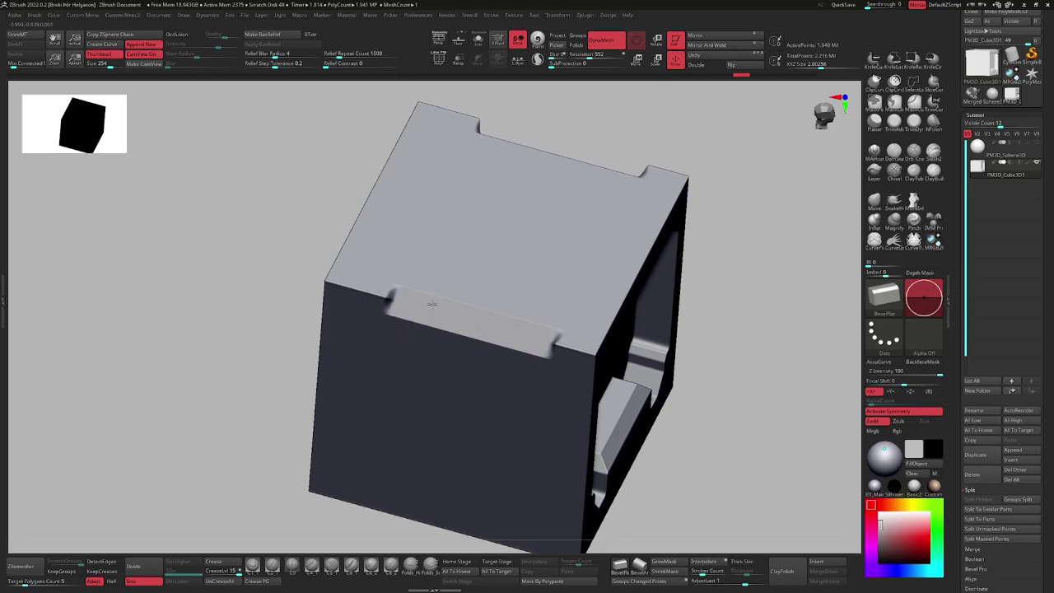
mouse_move(433, 305)
left_mouse_down()
mouse_move(581, 350)
mouse_move(470, 308)
mouse_move(339, 285)
left_mouse_up()
key("ctrl+z")
mouse_move(457, 337)
left_mouse_down()
mouse_move(452, 323)
mouse_move(470, 300)
mouse_move(473, 324)
mouse_move(482, 320)
left_mouse_up()
Try to square off one ragged end of the edge chamfer with an inverted rectangular mask and ClipCurve.
mouse_move(482, 320)
right_mouse_down("shift")
mouse_move(494, 258)
mouse_move(454, 261)
right_mouse_up("shift")
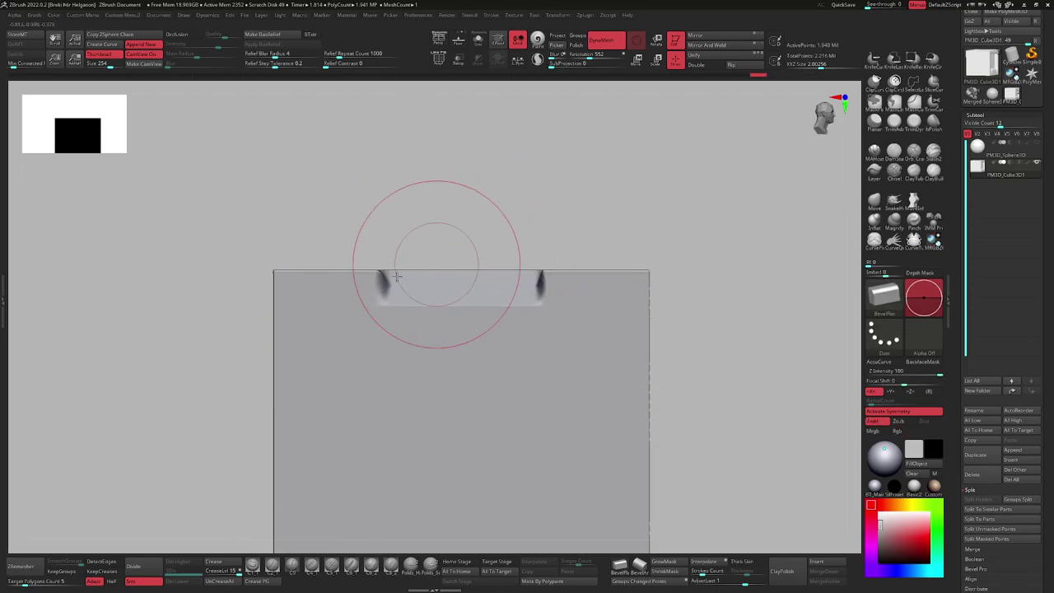
right_click_drag(508, 287, 471, 287, "alt")
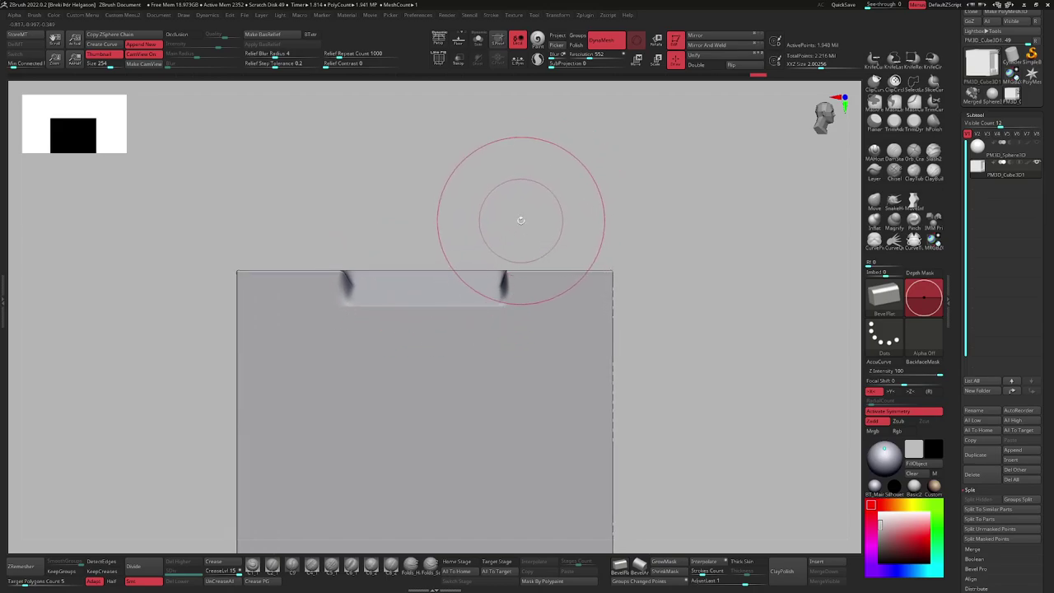
left_click_drag(537, 152, 513, 274, "ctrl")
left_click_drag(525, 213, 503, 244, "ctrl")
left_click(501, 223, "ctrl")
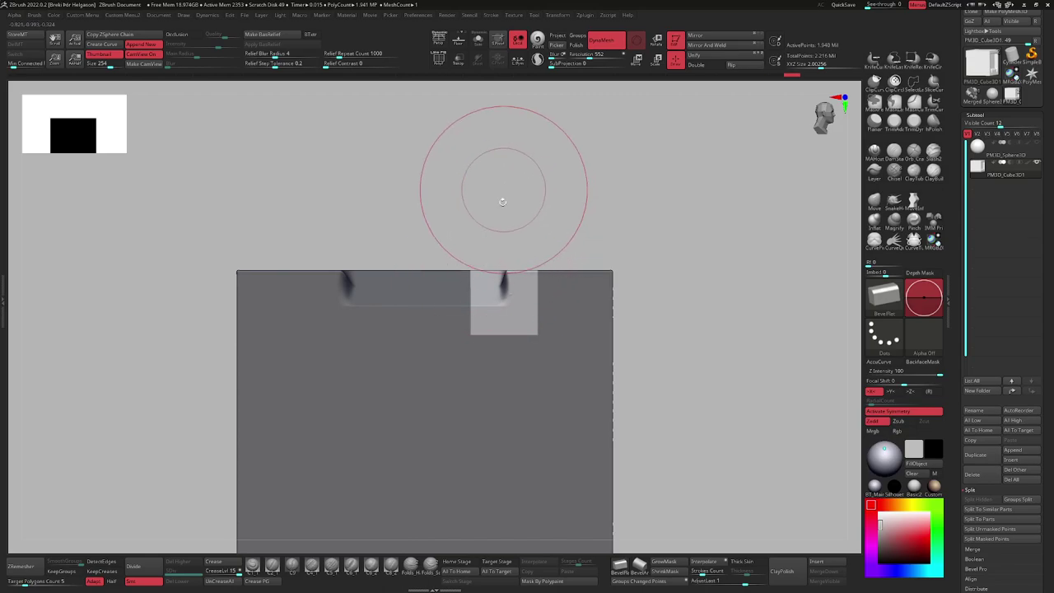
key("ctrl+shift")
left_click_drag(490, 193, 486, 420, "ctrl+shift")
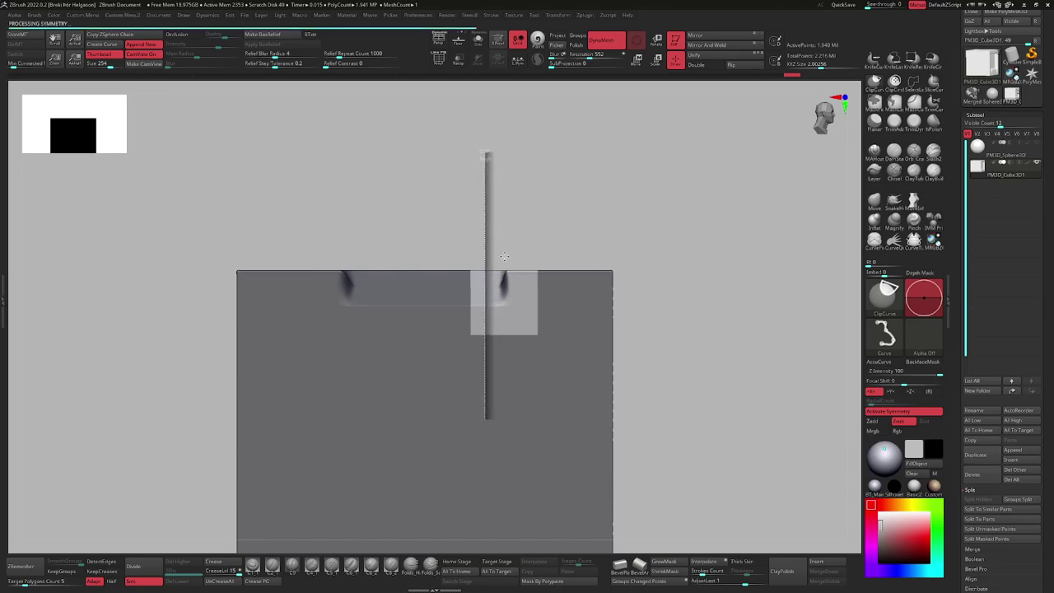
mouse_move(497, 278)
right_mouse_down()
mouse_move(488, 313)
mouse_move(489, 225)
right_mouse_up()
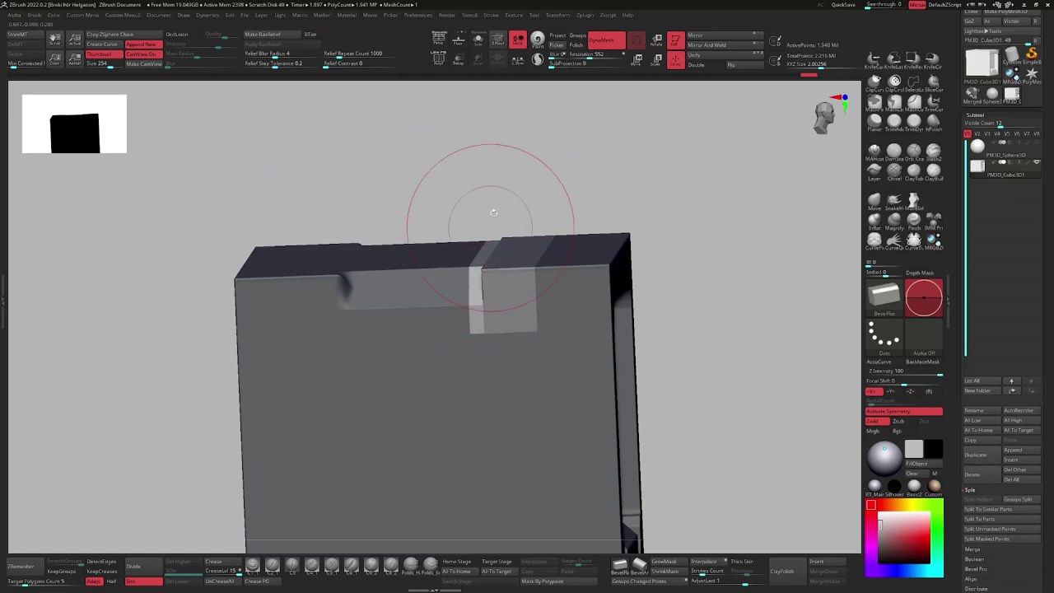
left_click_drag(498, 169, 475, 202, "ctrl")
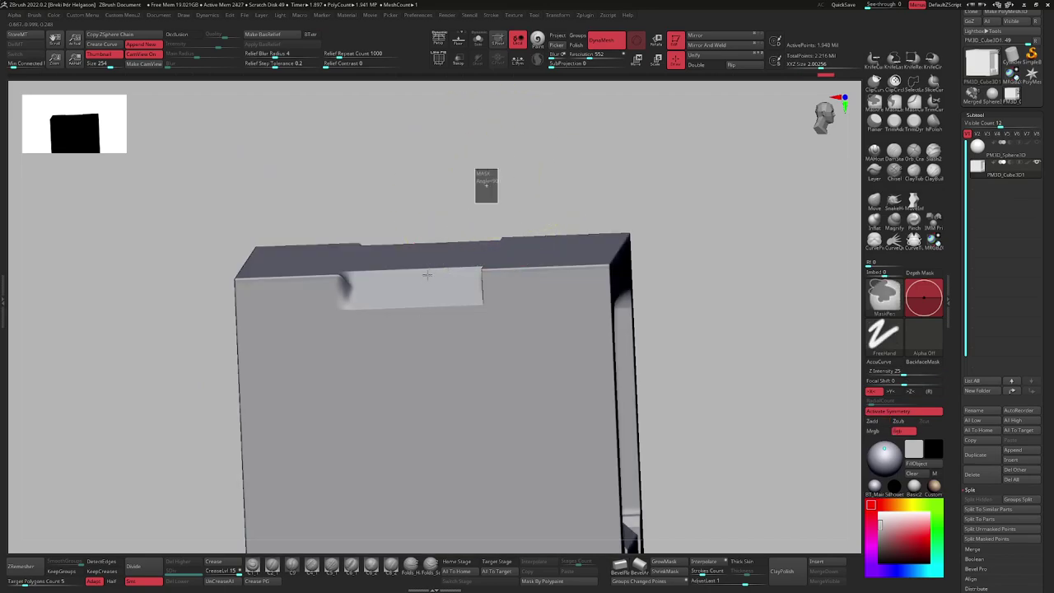
Try the same masked cleanup on the opposite end of the edge chamfer and clear the mask.
right_click_drag(423, 252, 403, 206, "shift")
mouse_move(419, 176)
left_mouse_down("ctrl")
mouse_move(371, 327)
mouse_move(399, 180)
mouse_move(412, 178)
left_mouse_up("ctrl")
left_click(442, 205, "ctrl")
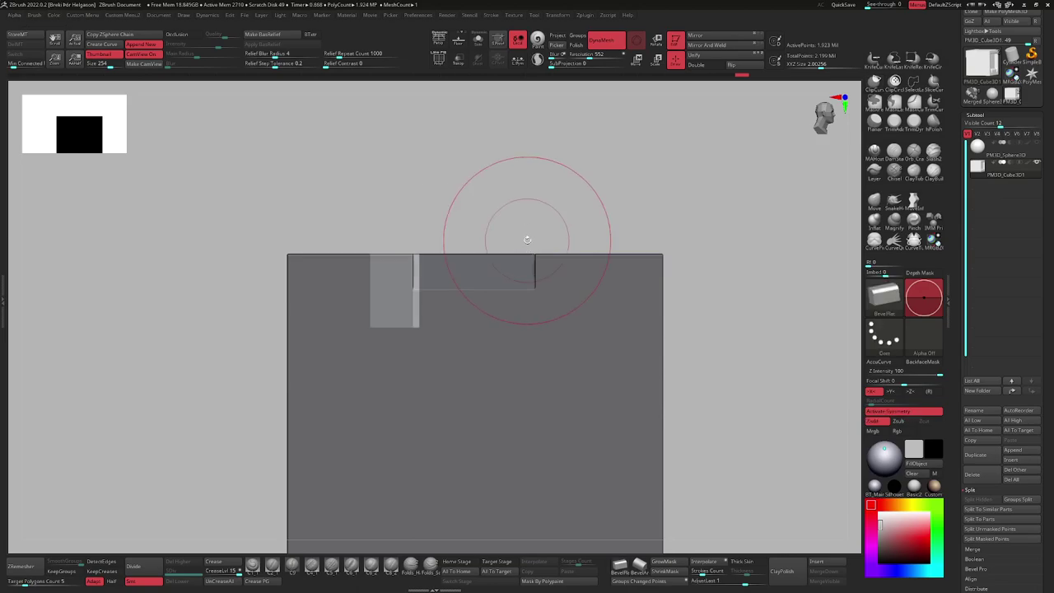
right_click_drag(527, 238, 507, 285)
left_click_drag(569, 136, 543, 165, "ctrl")
mouse_move(529, 183)
right_mouse_down()
mouse_move(473, 247)
mouse_move(425, 270)
mouse_move(549, 137)
mouse_move(470, 236)
mouse_move(502, 232)
mouse_move(501, 190)
mouse_move(513, 181)
right_mouse_up()
left_click_drag(513, 180, 564, 181, "ctrl")
Undo the masked clipping of the edge chamfer's ends.
key("ctrl+z")
key("ctrl+z")
key("ctrl+z")
key("ctrl+z")
key("ctrl+z")
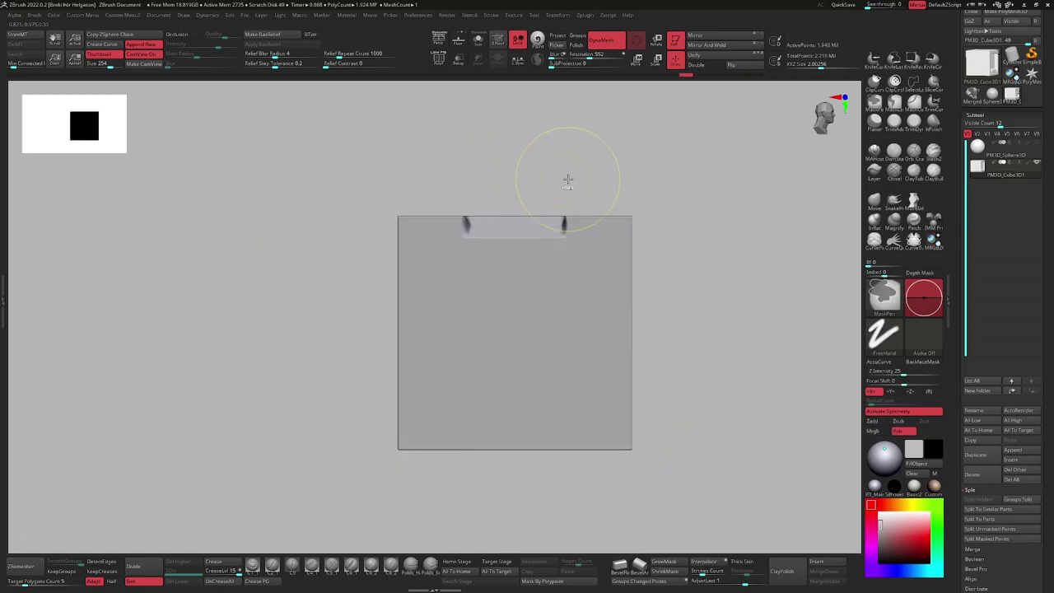
Mask the whole cube except a rectangular strip across the middle of its upper side edge.
right_click_drag(615, 150, 589, 200, "alt")
left_click_drag(514, 290, 516, 292, "ctrl")
right_click_drag(516, 292, 467, 362, "ctrl")
left_click(541, 207, "ctrl")
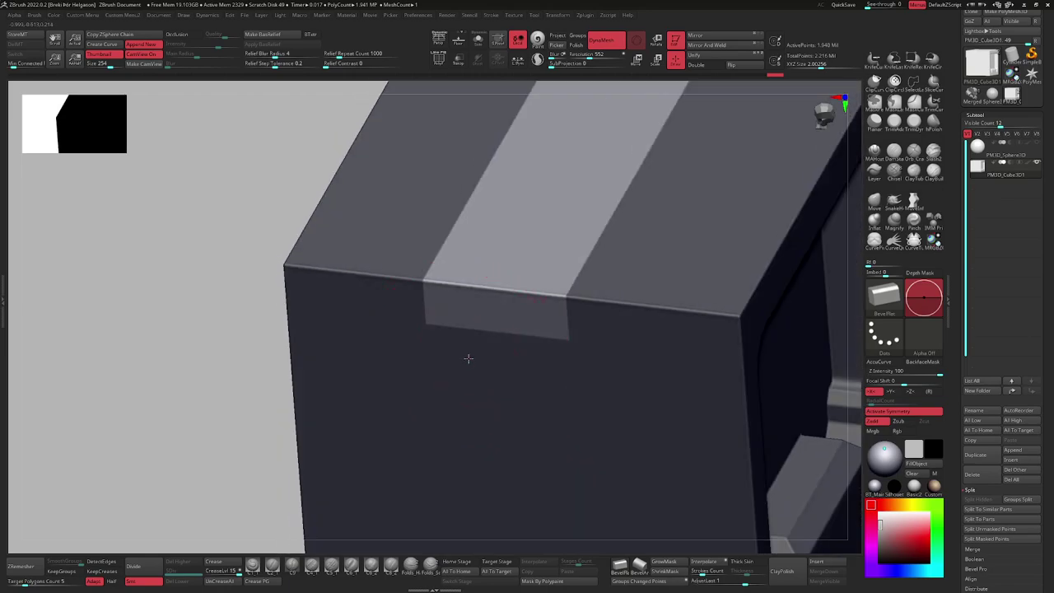
Try a BevelFlat chamfer on the unmasked edge section and undo it.
key("ctrl+z")
right_click_drag(466, 326, 457, 350)
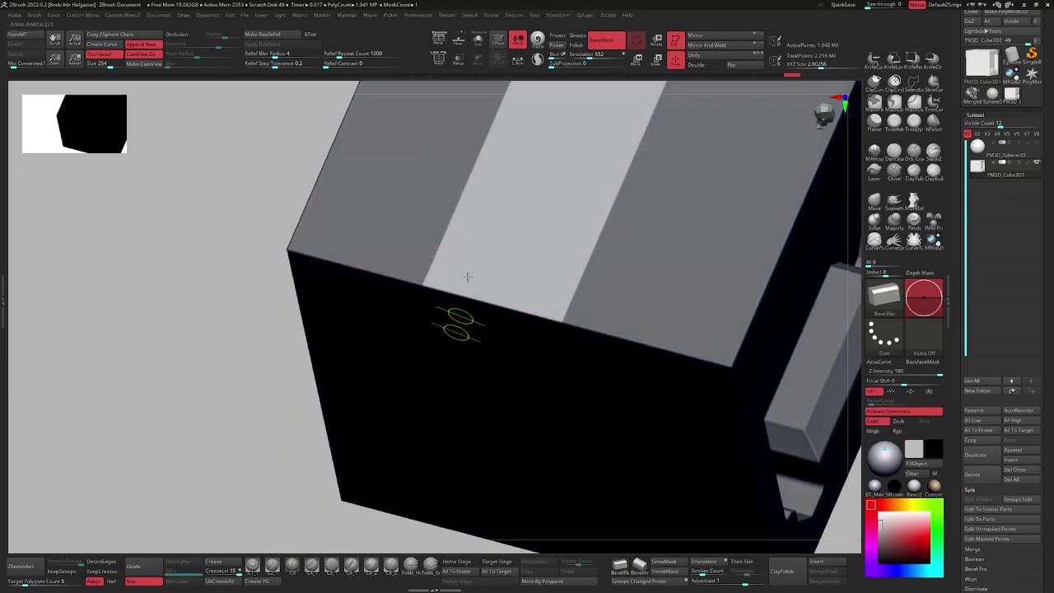
mouse_move(530, 323)
right_mouse_down()
mouse_move(525, 300)
mouse_move(477, 308)
mouse_move(494, 333)
mouse_move(523, 295)
mouse_move(579, 350)
mouse_move(602, 336)
mouse_move(541, 324)
mouse_move(503, 370)
mouse_move(595, 276)
mouse_move(502, 349)
mouse_move(550, 297)
right_mouse_up()
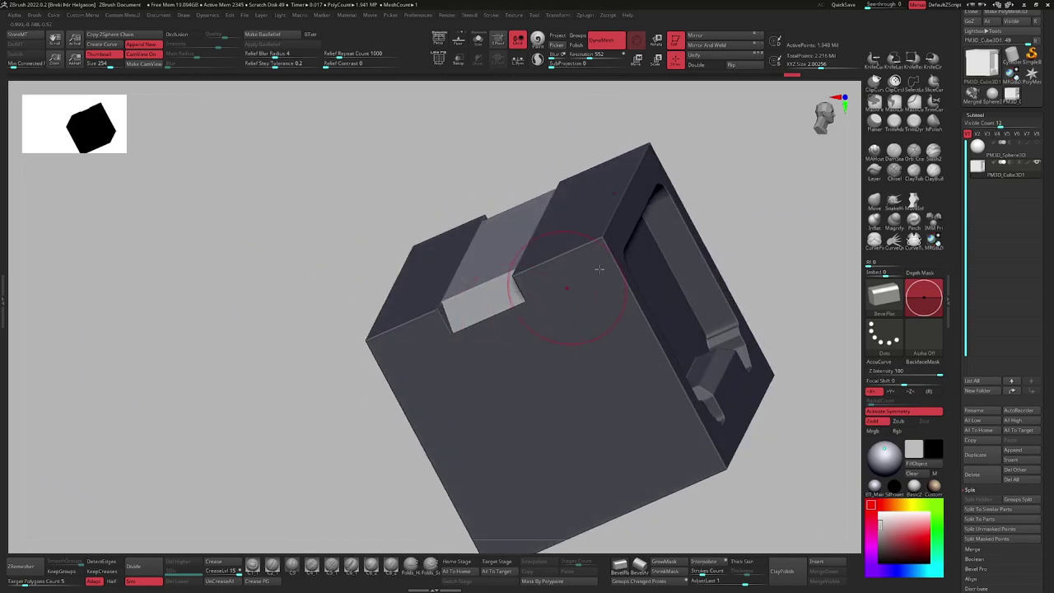
key("ctrl+z")
Round the unmasked edge section with a smaller BevelArc brush and clear the mask.
left_click(640, 566)
right_click_drag(433, 396, 469, 399)
mouse_move(430, 364)
left_mouse_down()
mouse_move(400, 346)
mouse_move(444, 334)
mouse_move(403, 371)
left_mouse_up()
right_click_drag(404, 370, 362, 400)
right_click_drag(363, 399, 400, 378, "ctrl")
key("ctrl+z")
key("bracketleft")
left_click_drag(402, 378, 487, 346)
mouse_move(468, 341)
right_mouse_down("alt")
mouse_move(506, 283)
mouse_move(509, 256)
right_mouse_up("alt")
right_click_drag(509, 255, 527, 247)
mouse_move(597, 297)
right_mouse_down()
mouse_move(534, 274)
mouse_move(451, 275)
mouse_move(458, 306)
right_mouse_up()
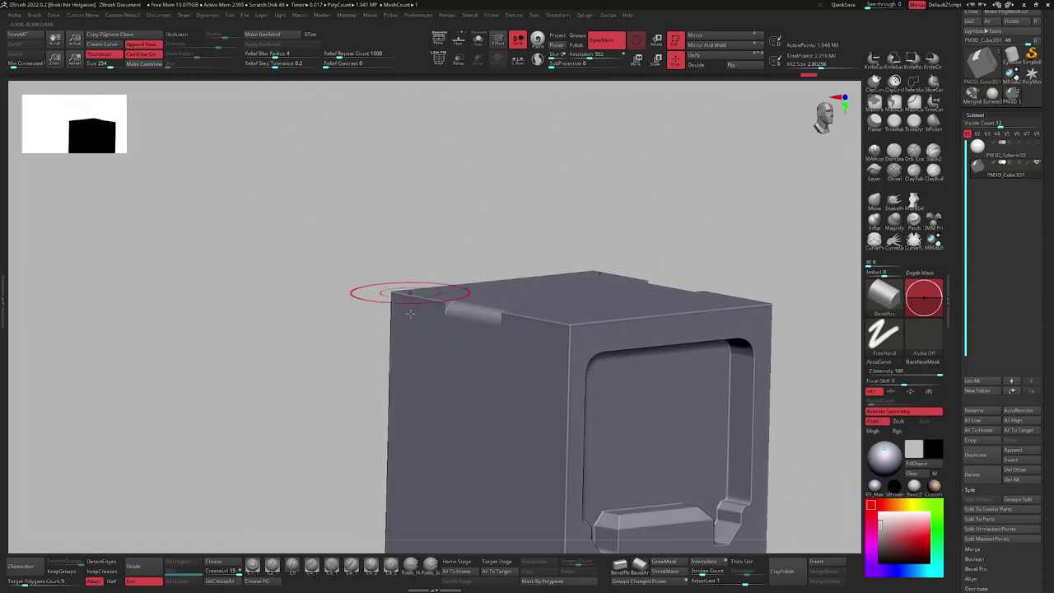
left_click_drag(389, 221, 337, 350, "ctrl")
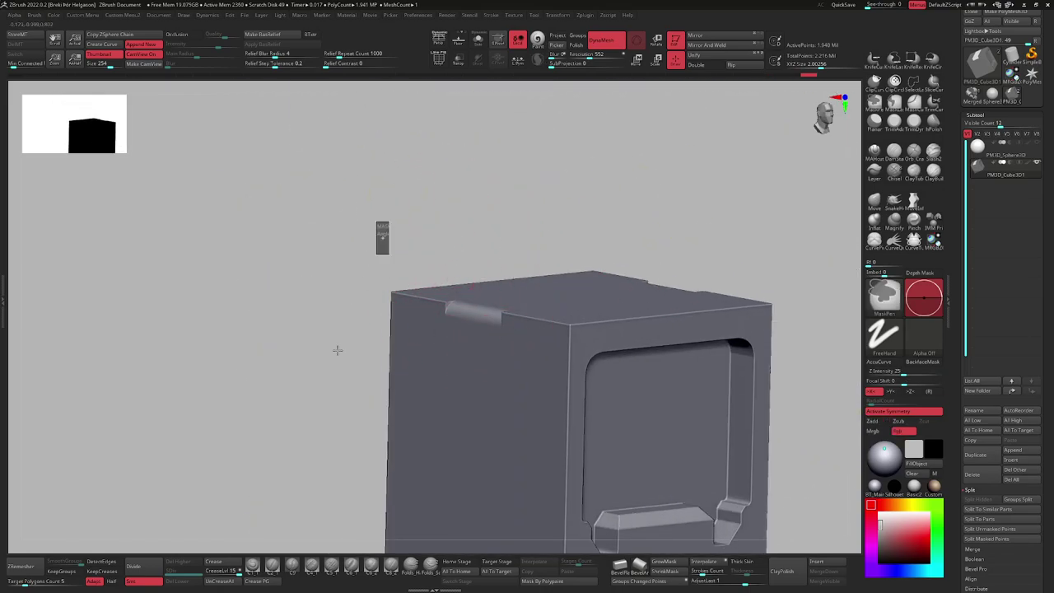
Turn off symmetry and mask everything except a rectangle at the cube's upper corner.
right_click_drag(405, 352, 397, 399)
key("x")
mouse_move(400, 292)
left_mouse_down("ctrl")
mouse_move(442, 350)
mouse_move(469, 349)
left_mouse_up("ctrl")
left_click(395, 349, "ctrl")
Extend the unmasked corner outward into a protruding block with ClipCurve and clear the mask.
mouse_move(343, 237)
left_mouse_down("ctrl+shift")
mouse_move(333, 450)
mouse_move(328, 441)
left_mouse_up("ctrl+shift")
key("ctrl+z")
left_click_drag(323, 212, 327, 452, "ctrl+shift")
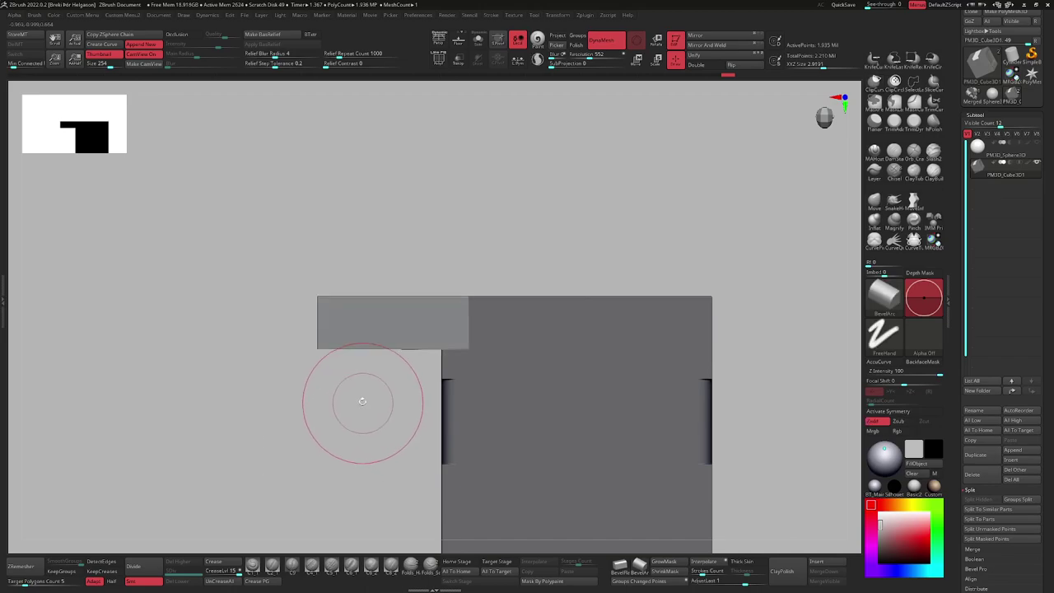
left_click_drag(365, 403, 374, 417, "ctrl")
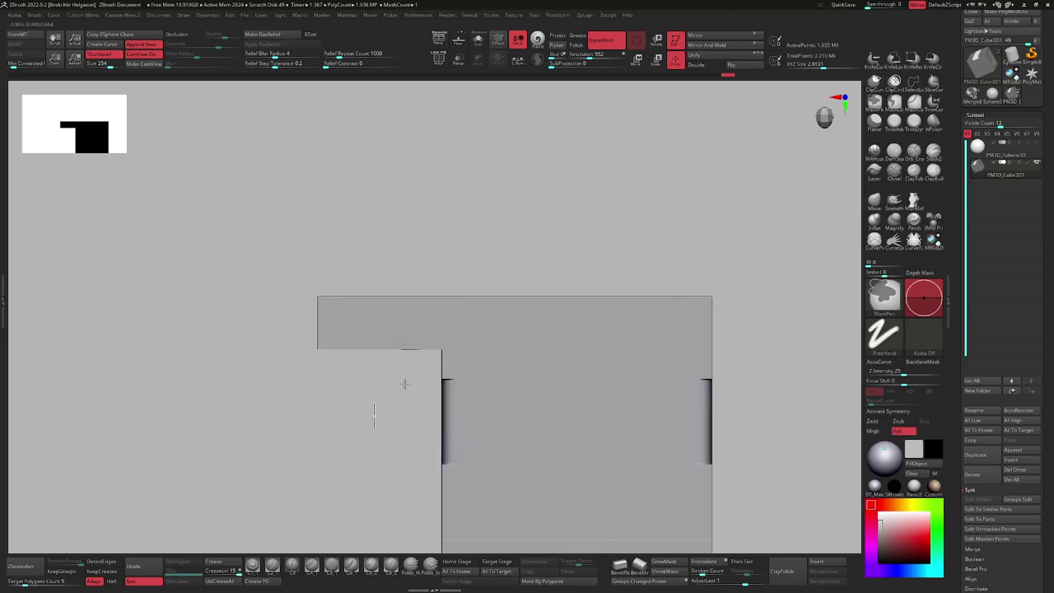
Round the protruding block's underside edge into the inner corner with BevelArc.
left_click_drag(423, 393, 466, 309, "alt")
left_click_drag(581, 315, 480, 392)
right_click_drag(565, 425, 451, 293)
mouse_move(468, 282)
left_mouse_down()
mouse_move(440, 252)
mouse_move(486, 335)
left_mouse_up()
mouse_move(486, 334)
right_mouse_down()
mouse_move(443, 309)
mouse_move(397, 342)
right_mouse_up()
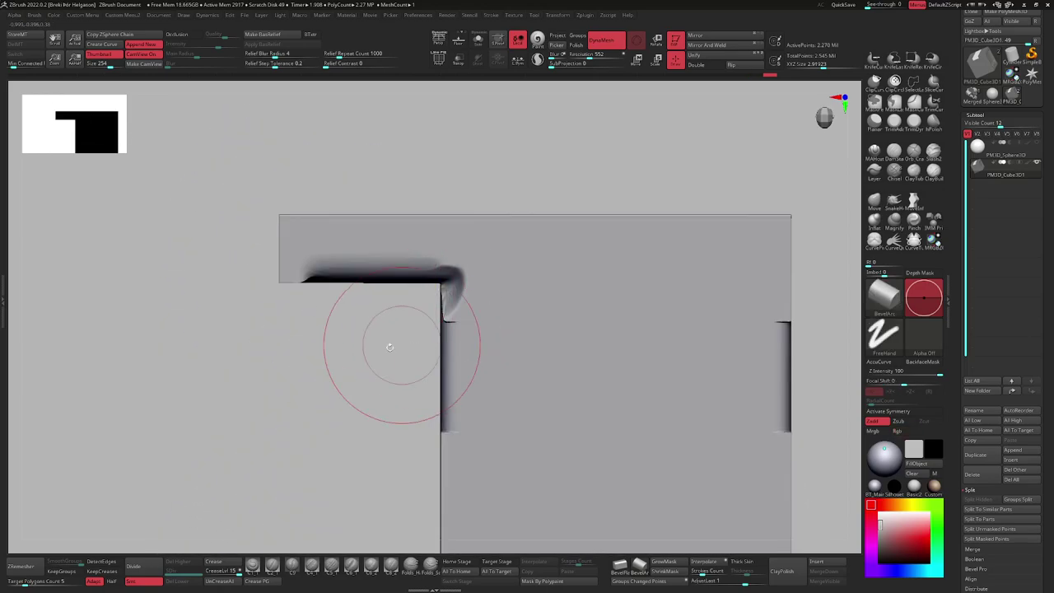
Isolate the inner corner with an inverted mask, clip its messy bevel end straight with ClipCurve, and clear the mask.
left_click_drag(426, 179, 492, 348, "ctrl")
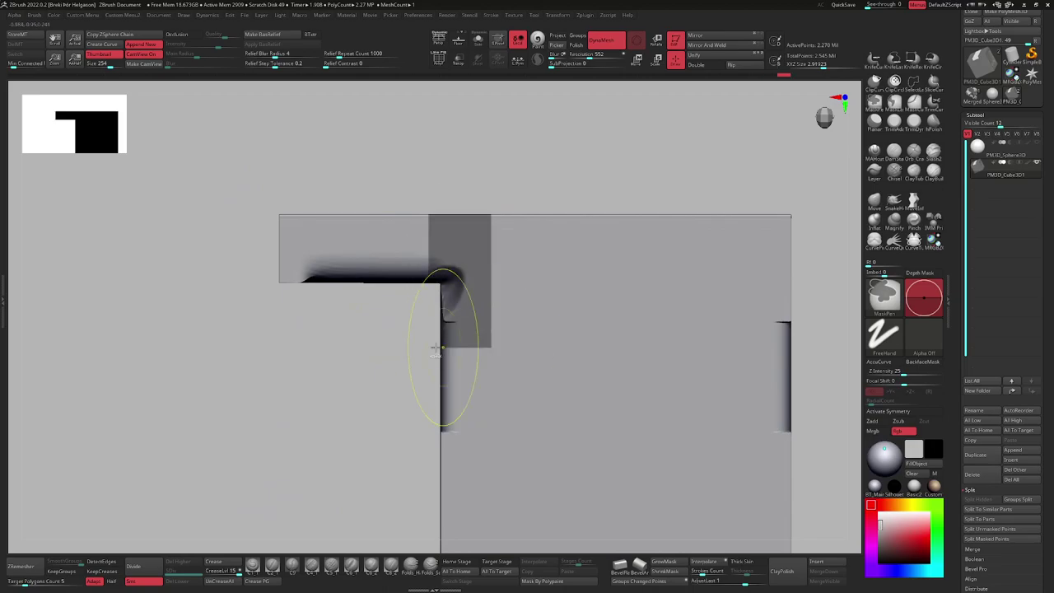
left_click(415, 351, "ctrl")
left_click_drag(443, 193, 434, 391, "ctrl+shift")
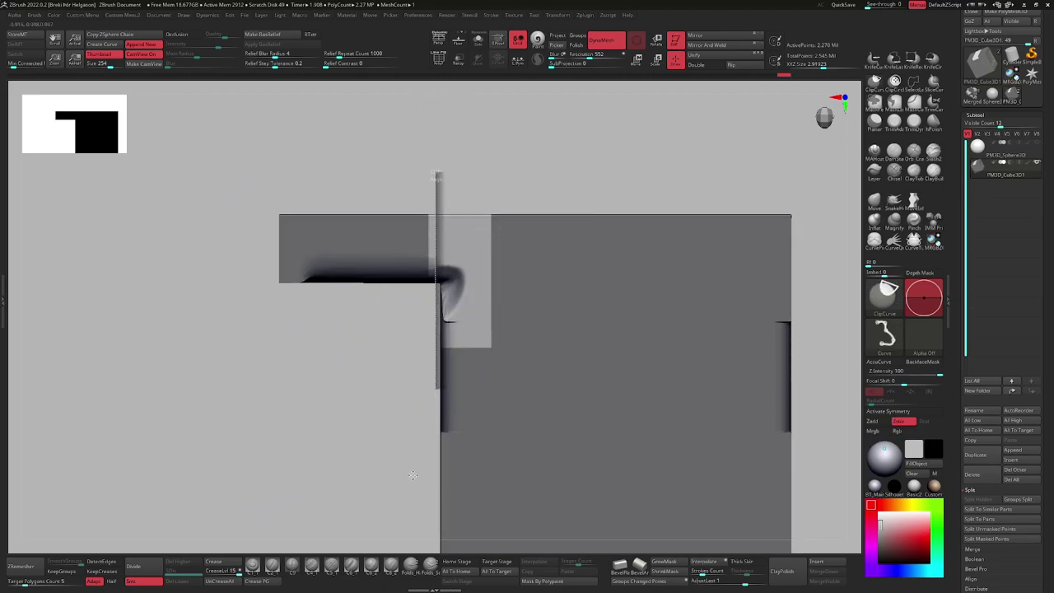
right_click_drag(412, 454, 436, 398)
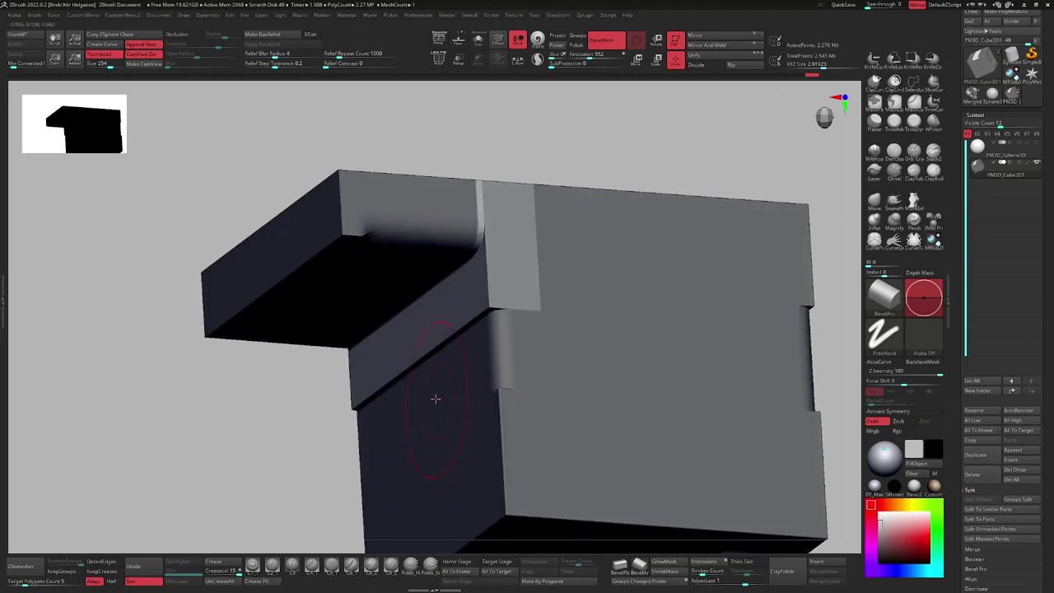
left_click_drag(565, 145, 577, 160, "ctrl")
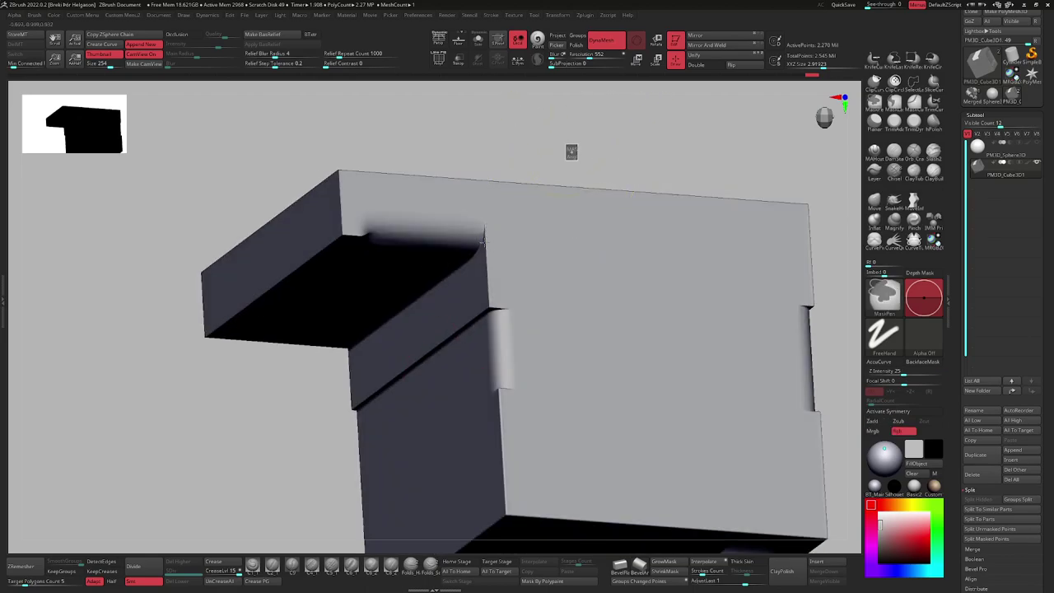
mouse_move(426, 340)
right_mouse_down("shift")
mouse_move(382, 376)
mouse_move(423, 391)
right_mouse_up("shift")
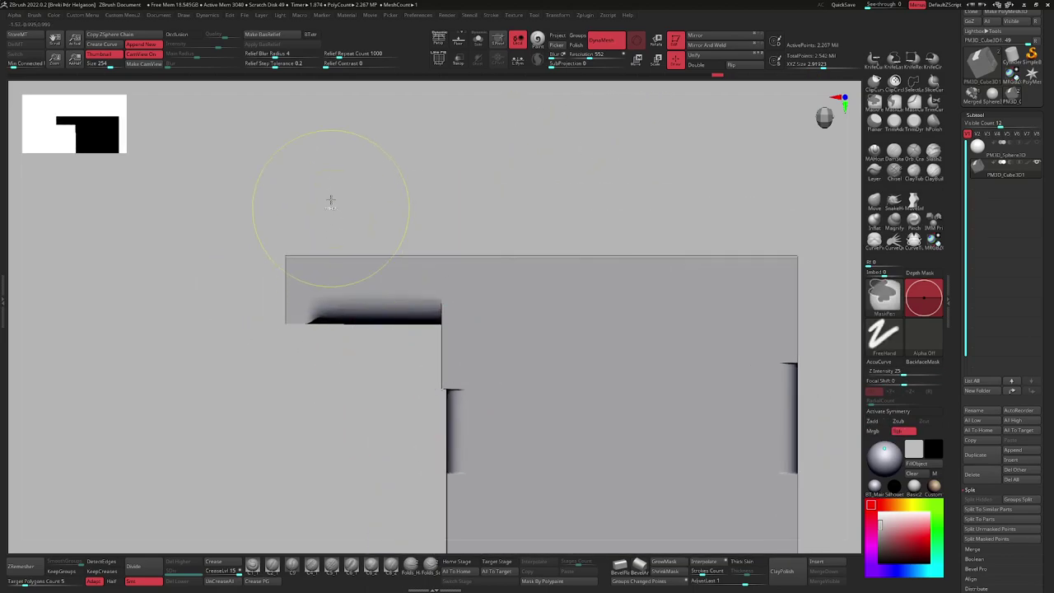
Undo the recent inner-corner edits and clear the mask.
right_click_drag(411, 444, 519, 358)
left_click(875, 121)
mouse_move(571, 232)
right_mouse_down("alt")
mouse_move(531, 292)
mouse_move(520, 289)
mouse_move(593, 255)
right_mouse_up("alt")
key("ctrl+z")
key("ctrl+z")
key("ctrl+z")
key("ctrl+z")
key("ctrl+z")
key("ctrl+z")
key("ctrl+z")
key("ctrl+z")
key("ctrl+z")
left_click_drag(647, 197, 639, 211, "ctrl")
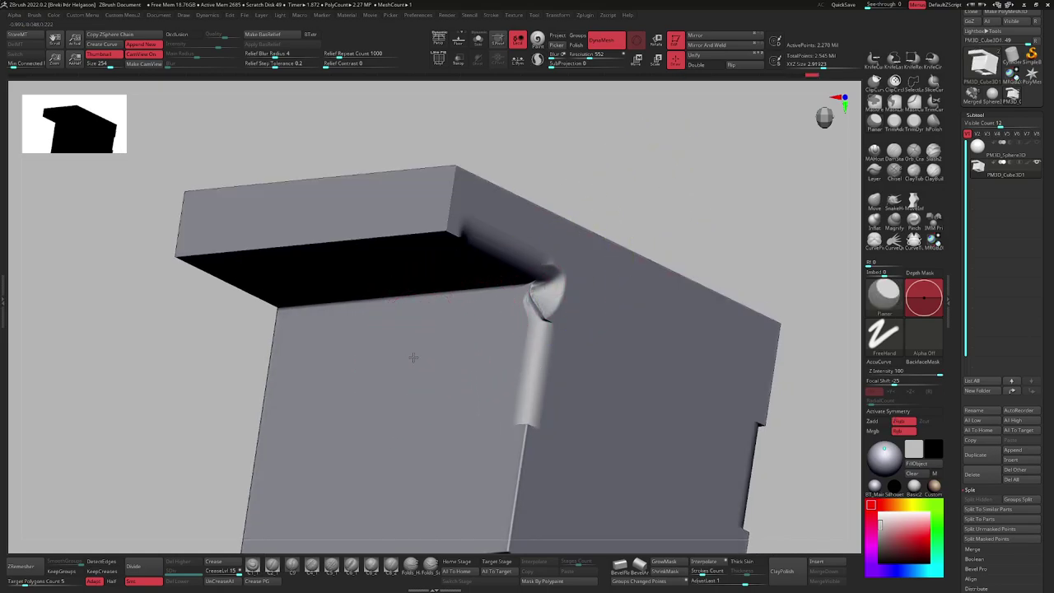
Flatten the messy bevel end in the inner corner with the Planar brush.
mouse_move(469, 329)
left_mouse_down()
mouse_move(525, 305)
mouse_move(526, 393)
left_mouse_up()
left_click_drag(528, 334, 518, 400)
mouse_move(489, 395)
right_mouse_down("alt")
mouse_move(492, 332)
mouse_move(466, 340)
mouse_move(556, 220)
right_mouse_up("alt")
right_click_drag(529, 313, 544, 298)
right_click_drag(503, 239, 444, 284, "alt")
right_click_drag(445, 284, 471, 206)
mouse_move(471, 206)
right_mouse_down()
mouse_move(480, 219)
mouse_move(470, 202)
mouse_move(470, 223)
right_mouse_up()
Protect all but the block's corner with an inverted mask, clip it straight with ClipCurve, and clear the mask.
mouse_move(500, 160)
left_mouse_down("ctrl")
mouse_move(457, 297)
mouse_move(479, 176)
left_mouse_up("ctrl")
left_click(483, 204, "ctrl")
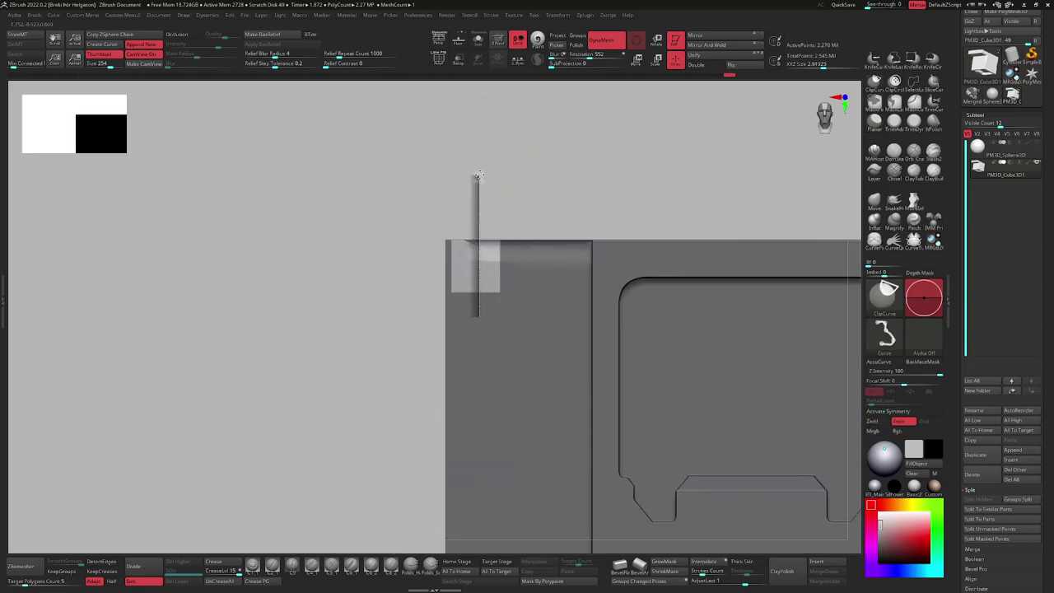
right_click_drag(442, 260, 387, 354)
left_click_drag(375, 330, 374, 477, "ctrl")
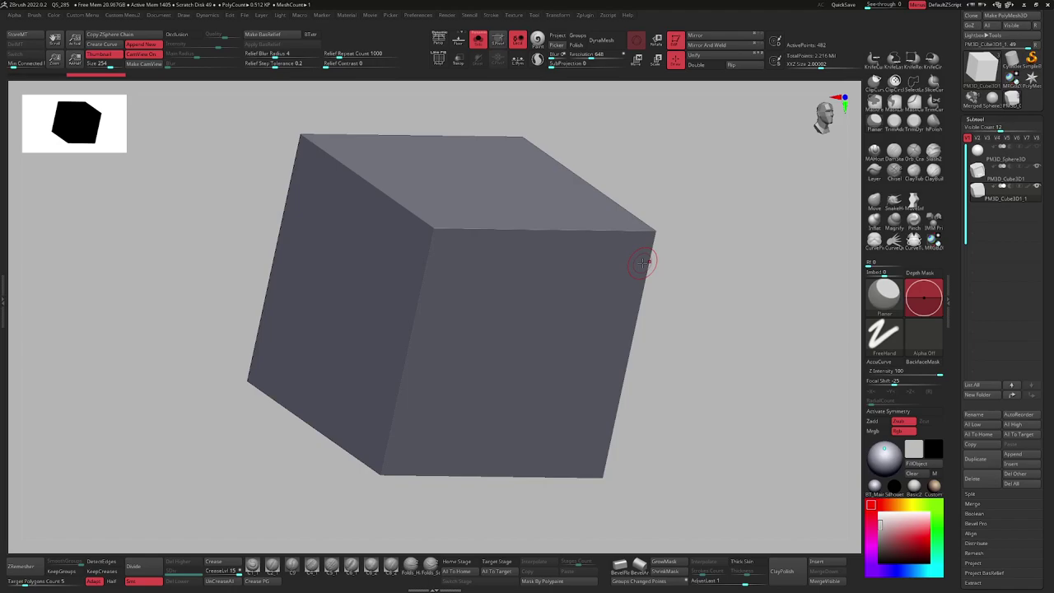
Convert the new cube to a DynaMesh at resolution 648.
key("shift+f")
key("shift+f")
right_click_drag(605, 253, 533, 120, "ctrl")
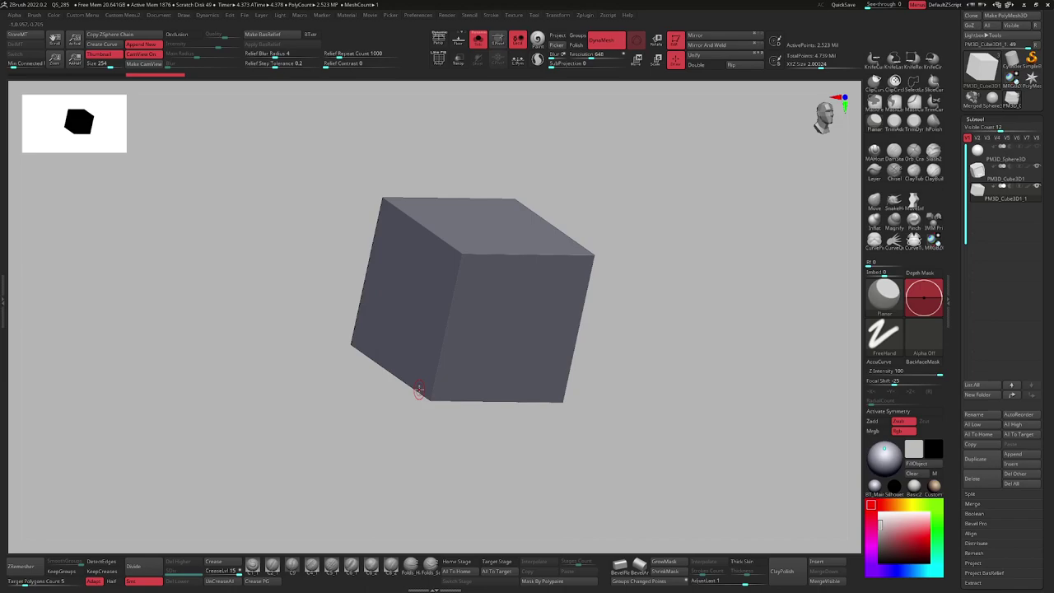
mouse_move(449, 412)
left_mouse_down()
mouse_move(565, 327)
mouse_move(569, 308)
mouse_move(592, 292)
left_mouse_up()
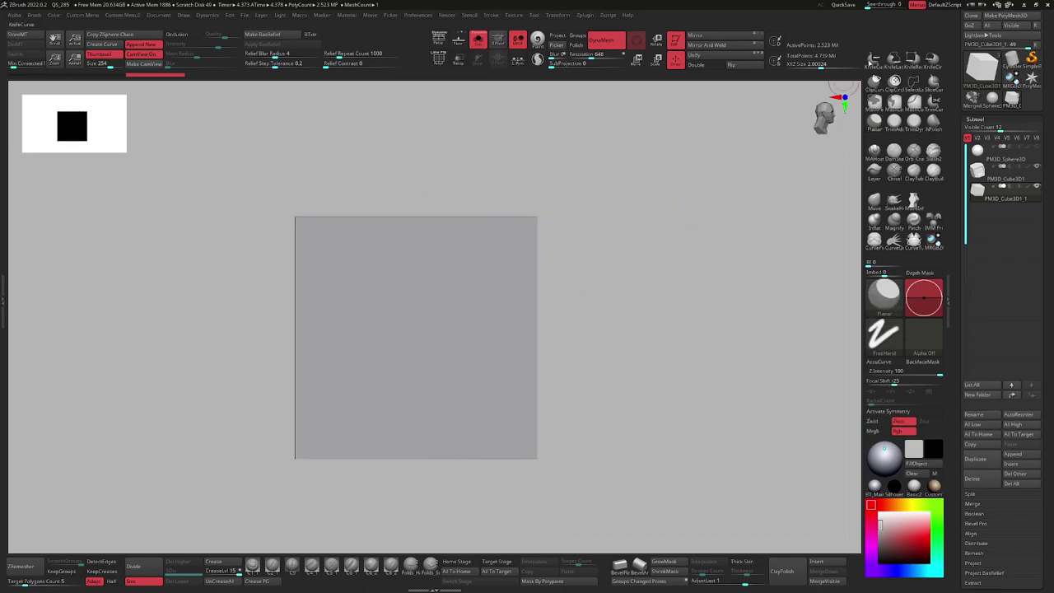
Cut a rectangular notch out of the cube's upper corner with KnifeRect.
left_click(912, 59)
mouse_move(513, 265)
left_mouse_down("ctrl+shift")
mouse_move(442, 318)
mouse_move(487, 271)
left_mouse_up("ctrl+shift")
key("shift+f")
key("shift+f")
left_click_drag(553, 259, 534, 267, "alt")
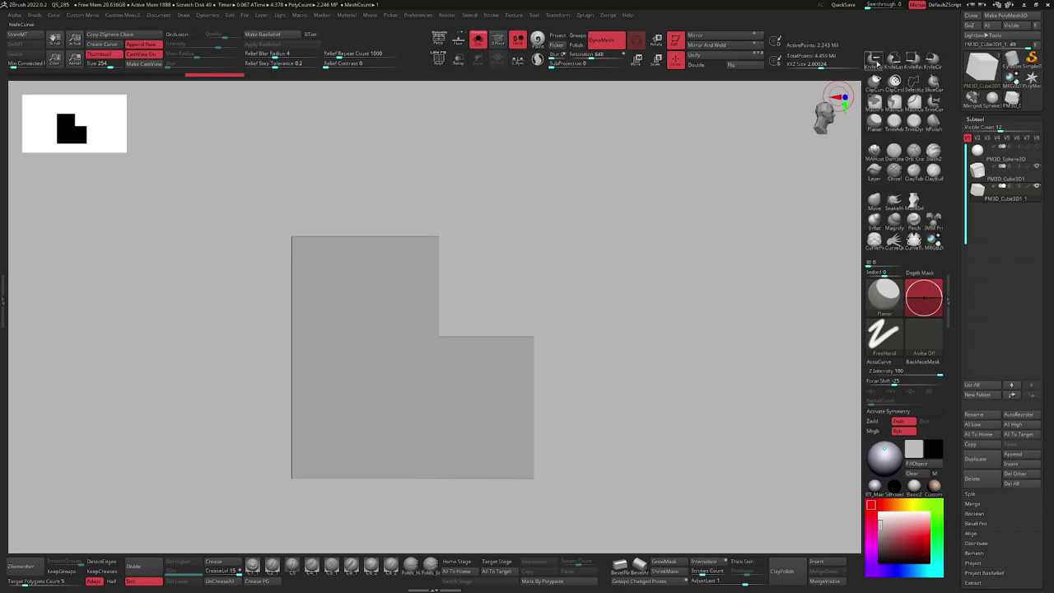
Trim the notched block's outer faces straight and slice off its lower corner diagonally with KnifeCurve.
left_click(876, 64)
left_click_drag(518, 321, 530, 242, "alt")
left_click_drag(524, 182, 531, 493, "ctrl+shift")
mouse_move(627, 390)
left_mouse_down("ctrl+shift")
mouse_move(211, 382)
mouse_move(224, 350)
left_mouse_up("ctrl+shift")
left_click_drag(302, 443, 304, 131, "ctrl+shift")
left_click_drag(238, 167, 550, 161, "ctrl+shift")
mouse_move(437, 405)
left_mouse_down("ctrl+shift")
mouse_move(232, 159)
mouse_move(265, 186)
left_mouse_up("ctrl+shift")
Show the block's polygroups and open BevelPro for it.
mouse_move(544, 200)
right_mouse_down("alt")
mouse_move(546, 252)
mouse_move(550, 198)
right_mouse_up("alt")
key("shift+f")
key("shift+f")
mouse_move(550, 197)
right_mouse_down()
mouse_move(580, 247)
mouse_move(515, 287)
mouse_move(538, 256)
mouse_move(538, 266)
mouse_move(554, 257)
mouse_move(565, 297)
mouse_move(588, 305)
mouse_move(536, 239)
mouse_move(508, 281)
right_mouse_up()
key("shift+f")
left_click_drag(508, 282, 571, 201)
left_click(583, 15)
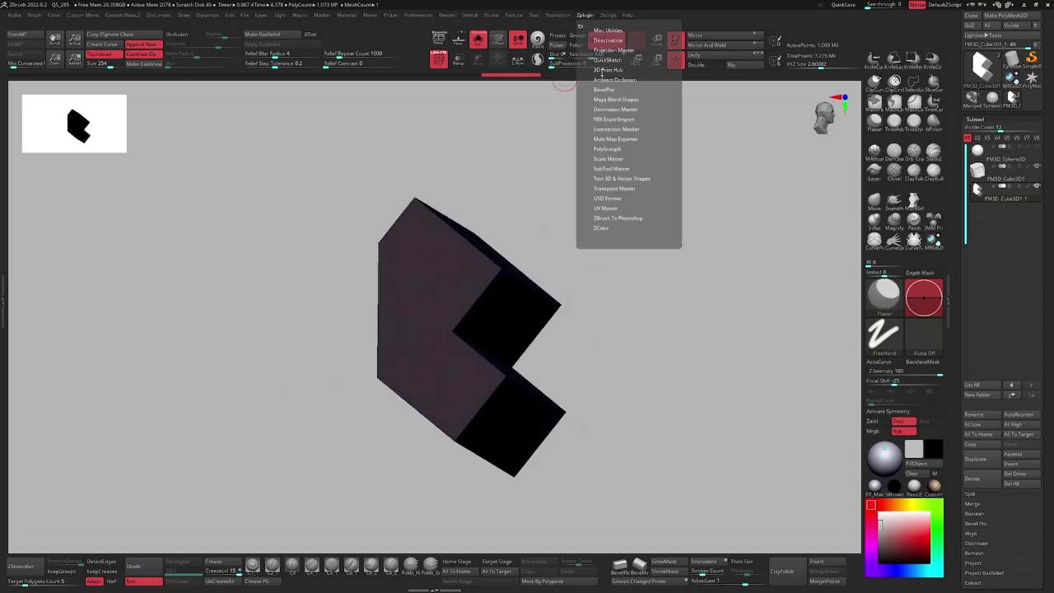
key("shift")
left_click(604, 89)
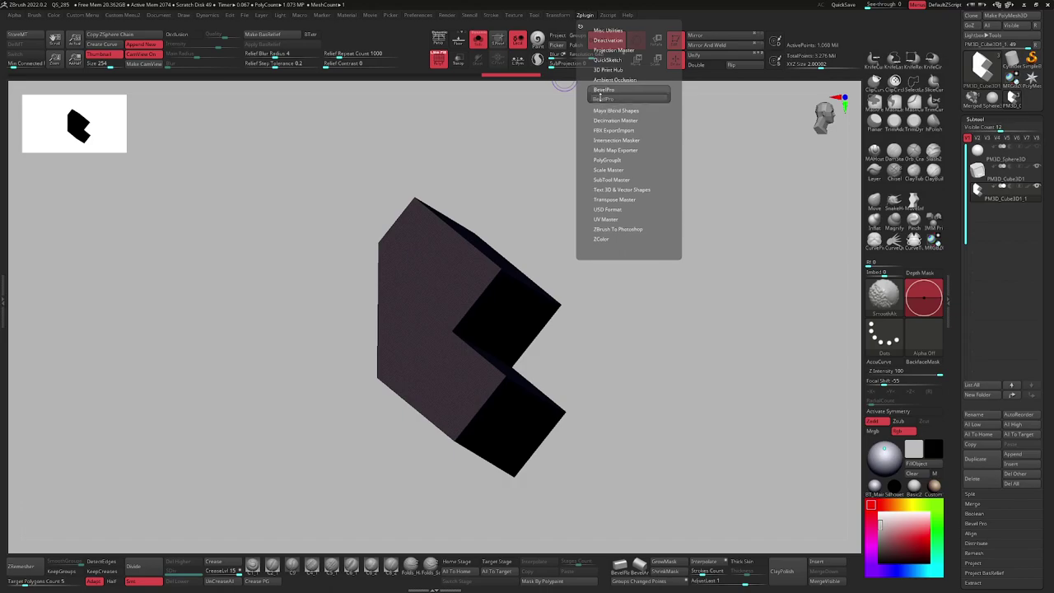
left_click(619, 102)
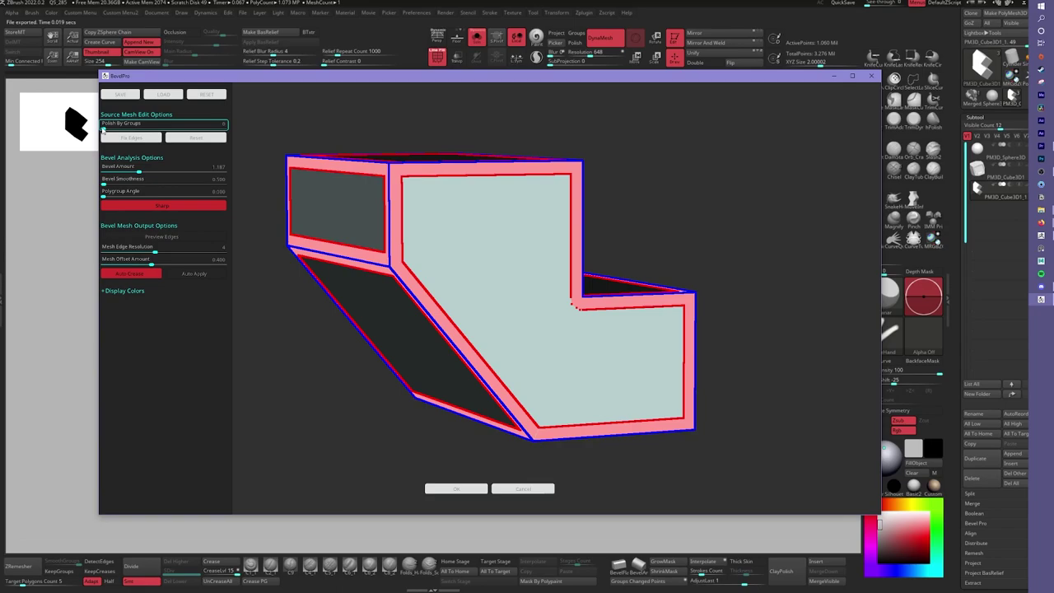
Set BevelPro's bevel amount to about 0.6 and generate the bevel mesh.
left_click_drag(103, 129, 116, 128)
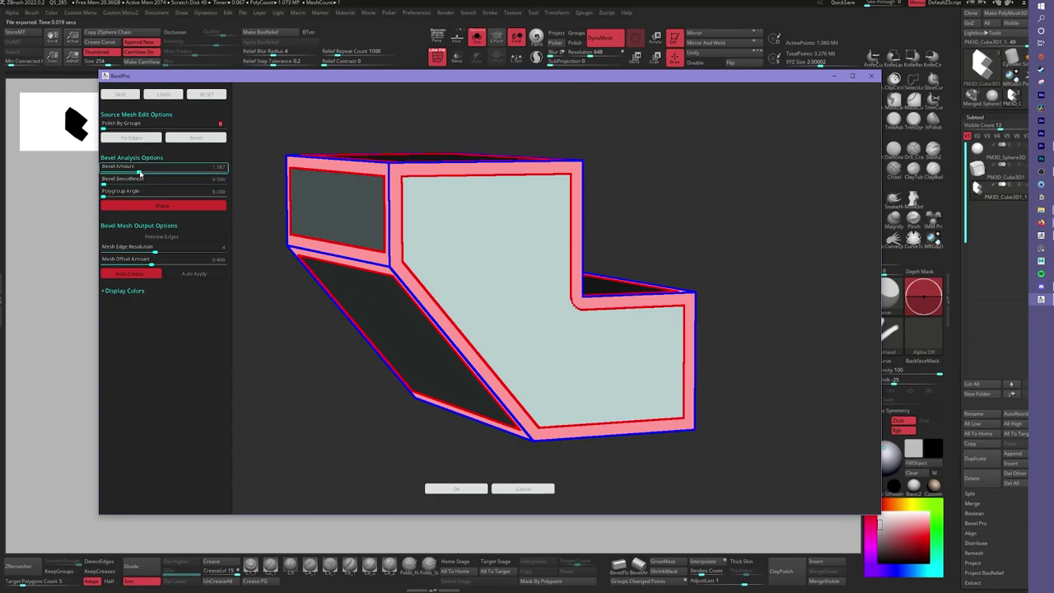
left_click_drag(140, 171, 158, 172)
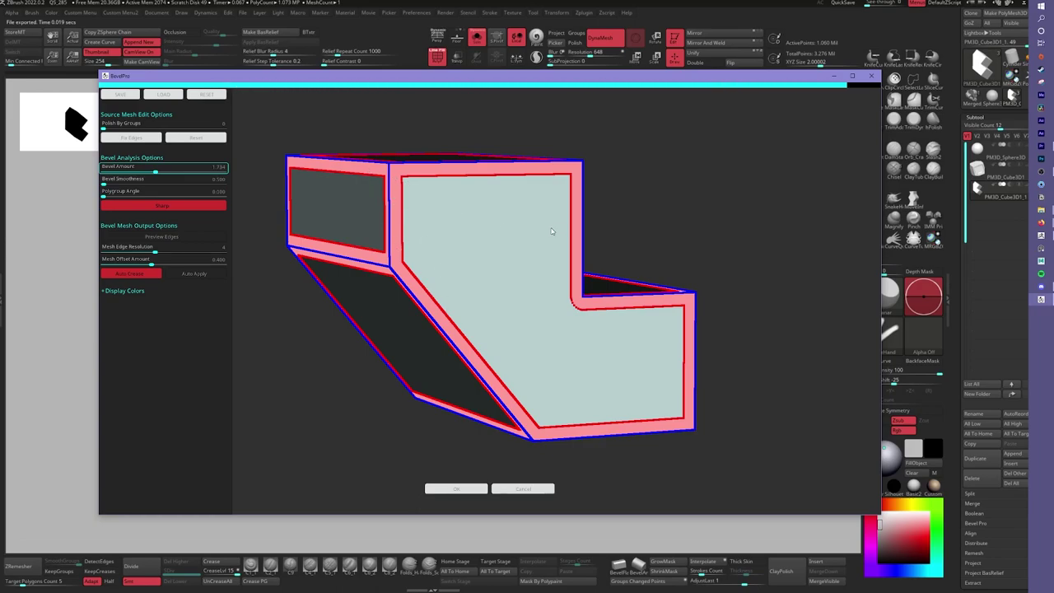
left_click_drag(142, 172, 121, 172)
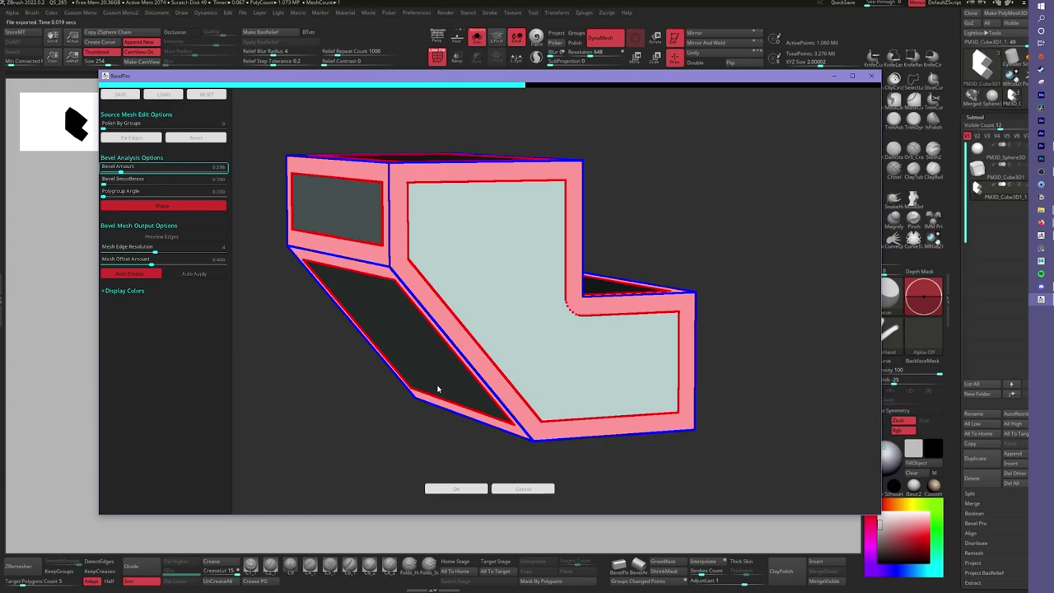
left_click(462, 490)
Turn off solo mode and hide the original cube subtool.
left_click_drag(582, 296, 677, 284)
key("alt+s")
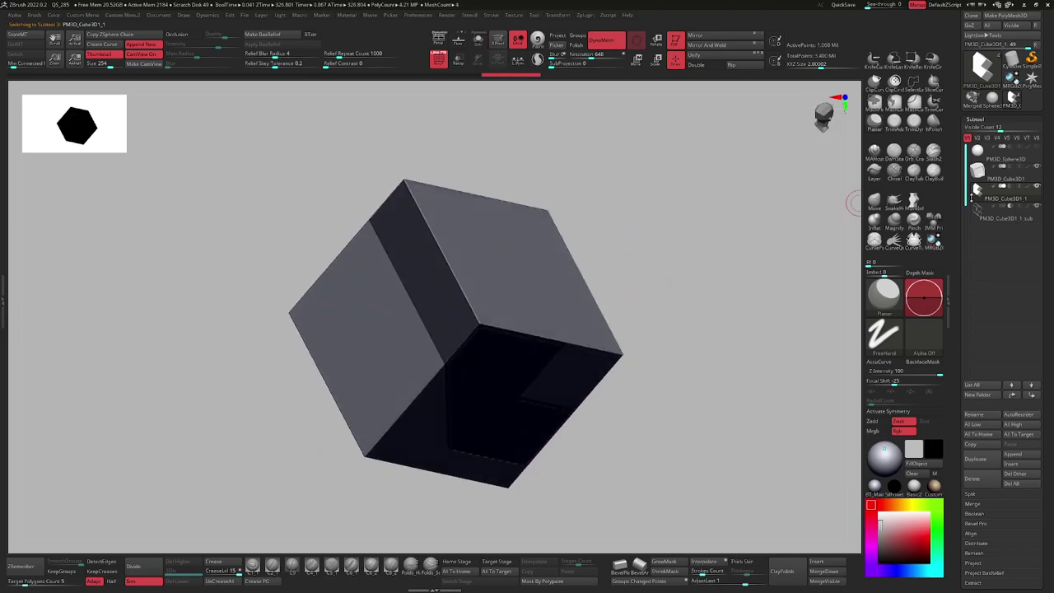
left_click(1037, 168)
key("shift+f")
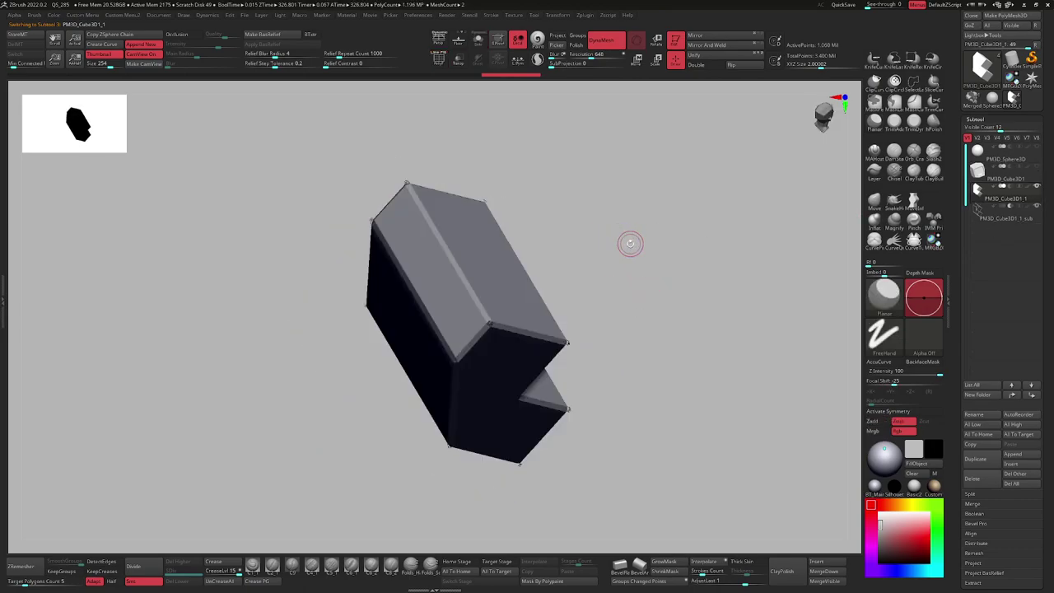
Turn off Live Boolean and switch the bevel subtool from subtractive to additive.
key("ctrl+e")
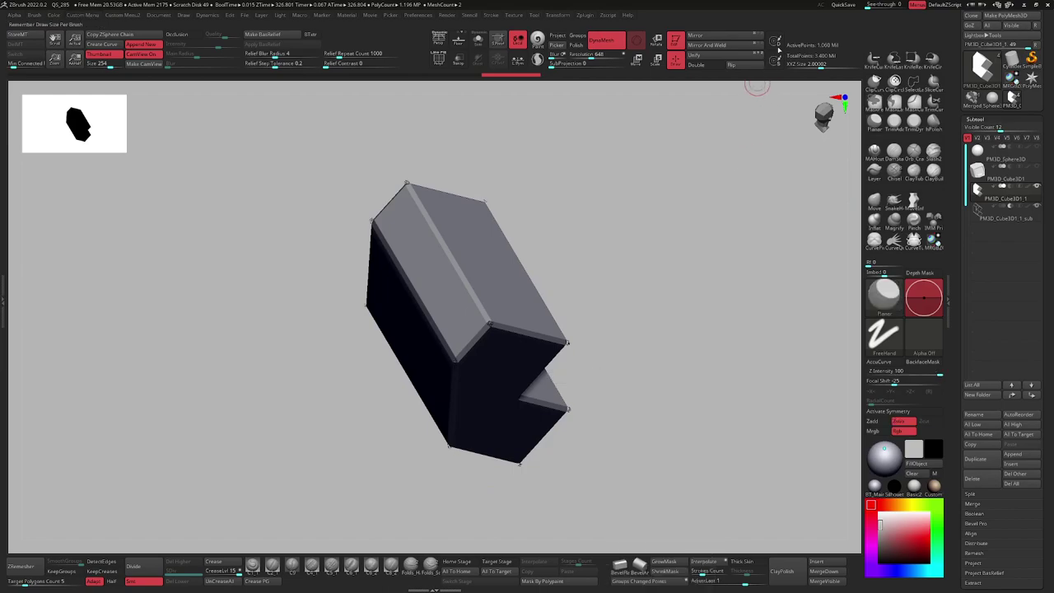
key("e")
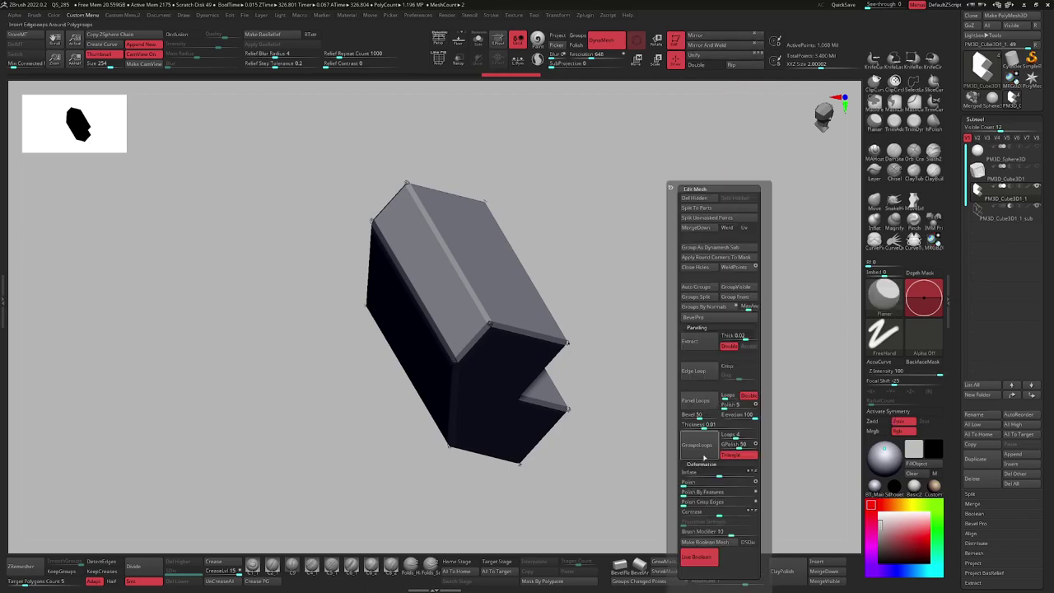
left_click(700, 560)
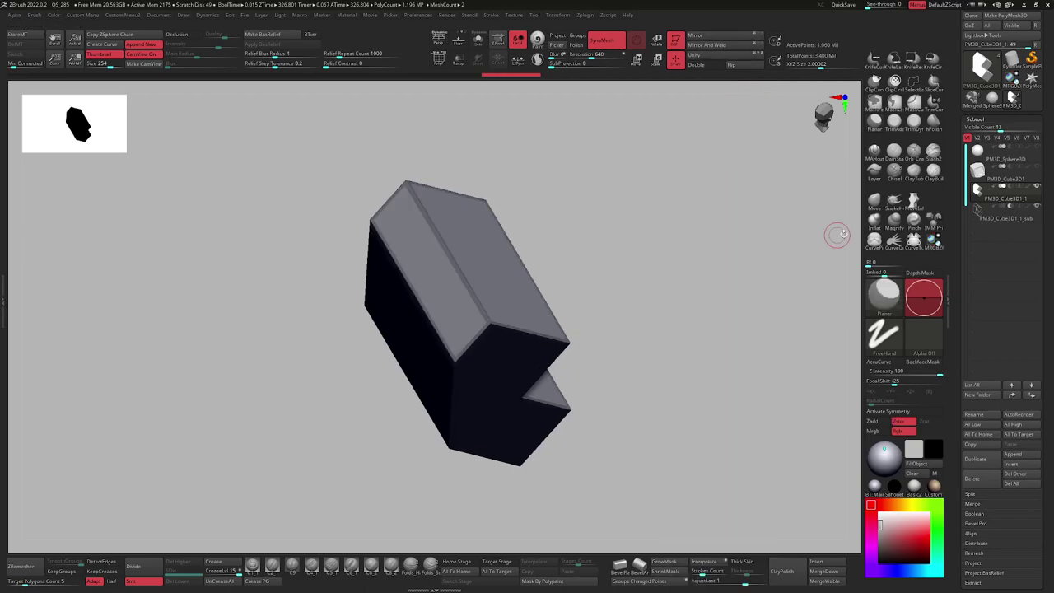
left_click(1002, 206)
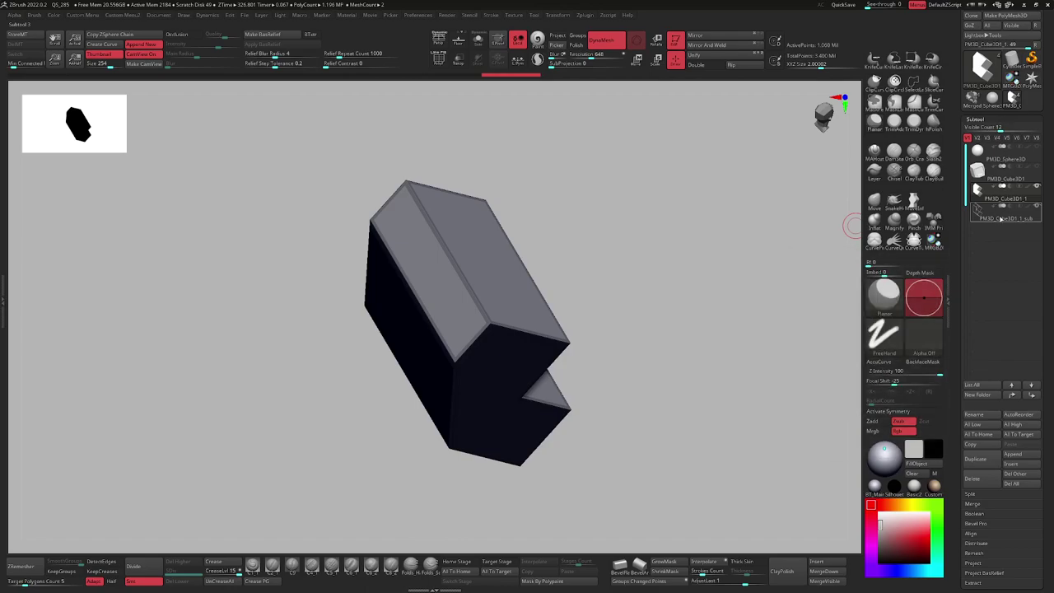
mouse_move(762, 223)
left_mouse_down()
mouse_move(720, 205)
mouse_move(712, 213)
left_mouse_up()
Isolate the bevel subtool and DynaMesh its edge frame at resolution 648.
left_click(976, 216)
left_click_drag(692, 266, 523, 191)
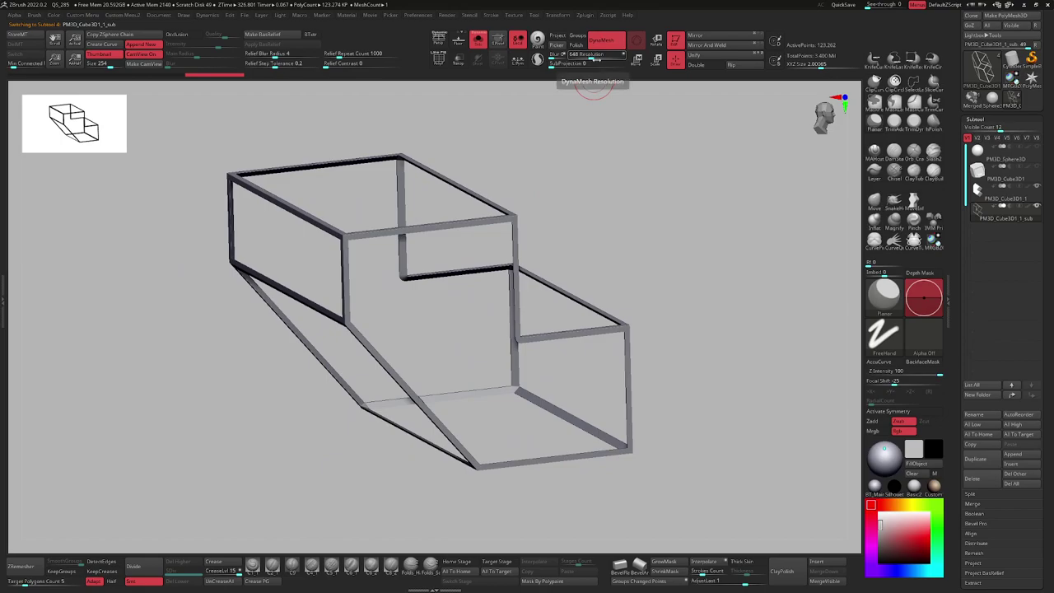
key("ctrl")
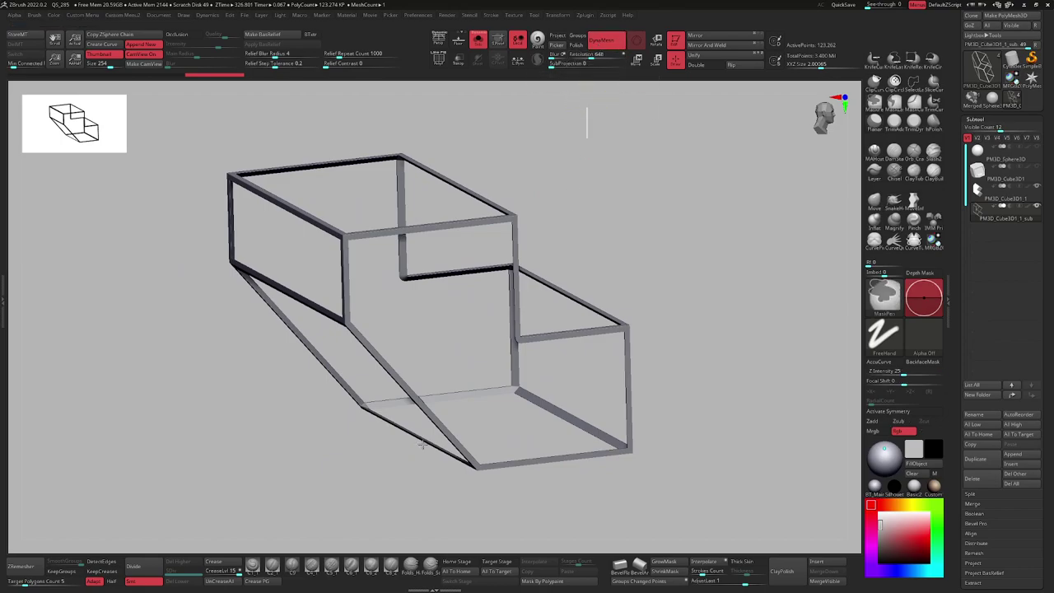
left_click_drag(560, 193, 623, 227, "alt")
key("shift+f")
key("shift+f")
right_click_drag(600, 212, 568, 300, "ctrl")
key("shift+f")
key("shift+f")
Polish and inflate the edge frame into thicker rounded bars, and update its DynaMesh.
key("ctrl+e")
left_click(650, 483)
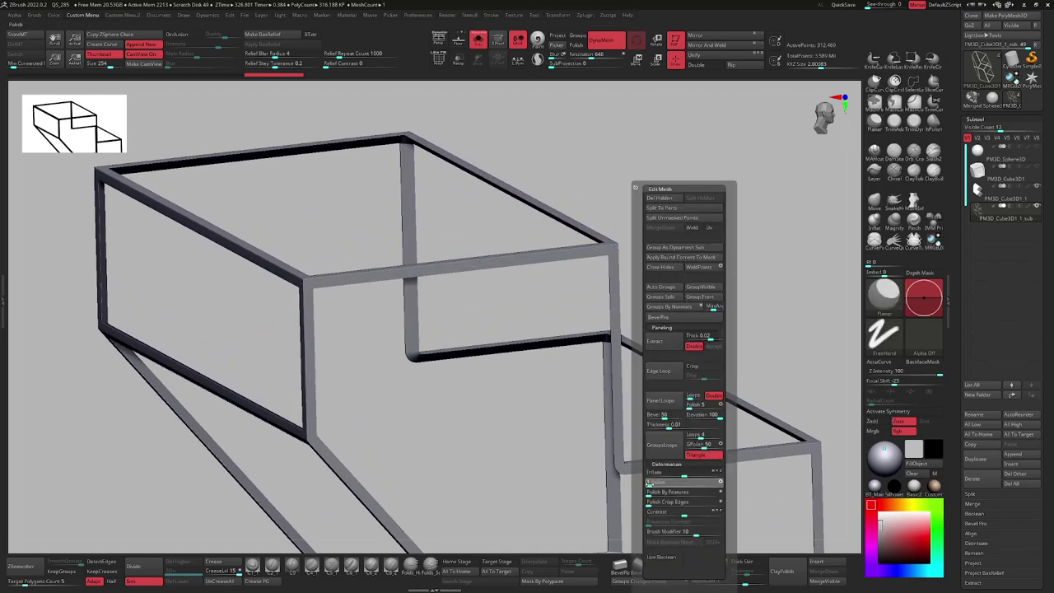
left_click_drag(684, 476, 694, 475)
right_click_drag(606, 325, 600, 260, "ctrl")
right_click_drag(466, 439, 461, 324, "ctrl")
key("alt+s")
right_click_drag(367, 326, 420, 285, "alt")
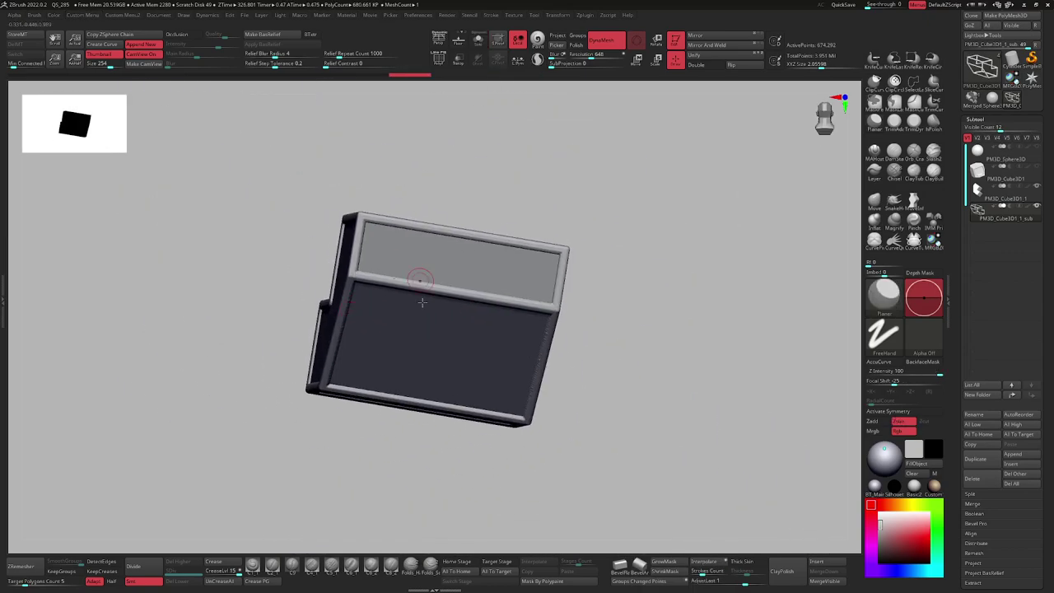
right_click_drag(554, 319, 466, 334)
right_click_drag(535, 324, 484, 296, "alt")
left_click_drag(646, 243, 661, 265, "ctrl")
Form a large flat disc at the frame's inner corner with ClipCircleCenter and isolate the frame.
mouse_move(614, 275)
right_mouse_down()
mouse_move(454, 314)
mouse_move(502, 313)
right_mouse_up()
mouse_move(502, 312)
right_mouse_down("alt")
mouse_move(423, 325)
mouse_move(402, 343)
right_mouse_up("alt")
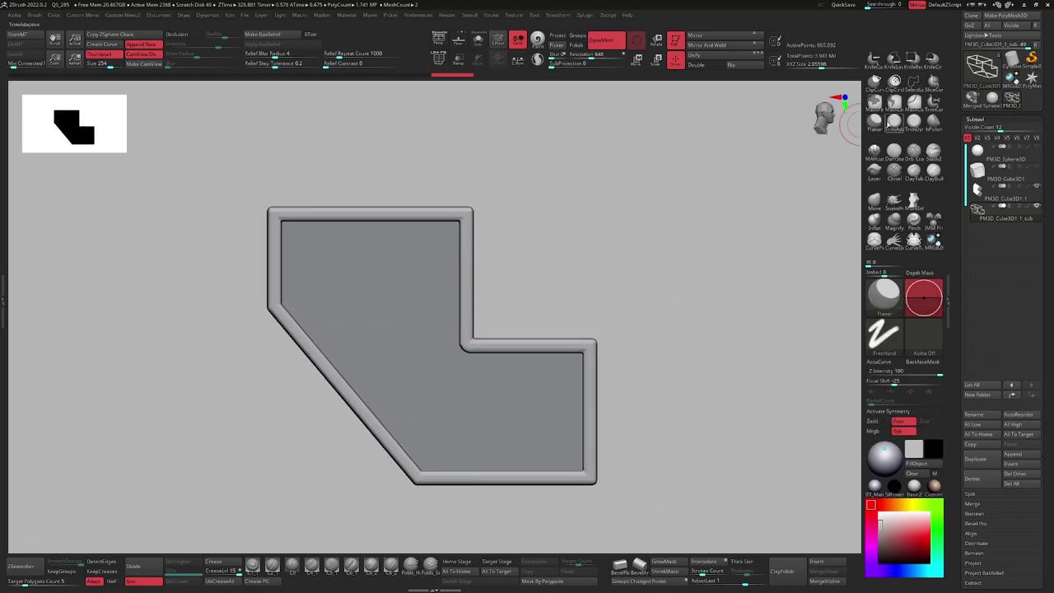
left_click(894, 82)
mouse_move(539, 288)
left_mouse_down("ctrl+shift")
mouse_move(511, 338)
mouse_move(504, 381)
left_mouse_up("ctrl+shift")
key("ctrl+z")
key("alt+s")
mouse_move(501, 320)
right_mouse_down()
mouse_move(478, 324)
mouse_move(482, 351)
mouse_move(449, 350)
mouse_move(449, 307)
right_mouse_up()
right_click_drag(556, 311, 449, 297, "alt")
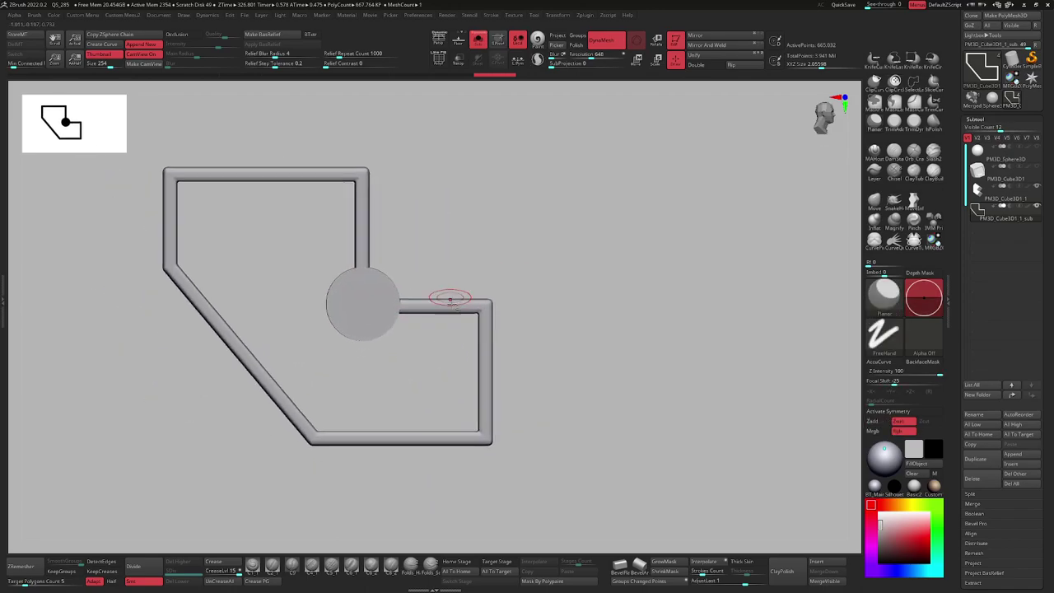
left_click_drag(526, 393, 543, 417, "ctrl+alt+shift")
left_click_drag(515, 473, 516, 472, "ctrl+alt+shift")
right_click_drag(493, 430, 536, 423)
mouse_move(536, 422)
right_mouse_down()
mouse_move(494, 418)
mouse_move(504, 424)
right_mouse_up()
key("ctrl+z")
key("ctrl+z")
Form a smaller round cylinder along the frame's lower front edge with ClipCircleCenter and update the DynaMesh.
left_click_drag(532, 440, 532, 440, "ctrl+alt+shift")
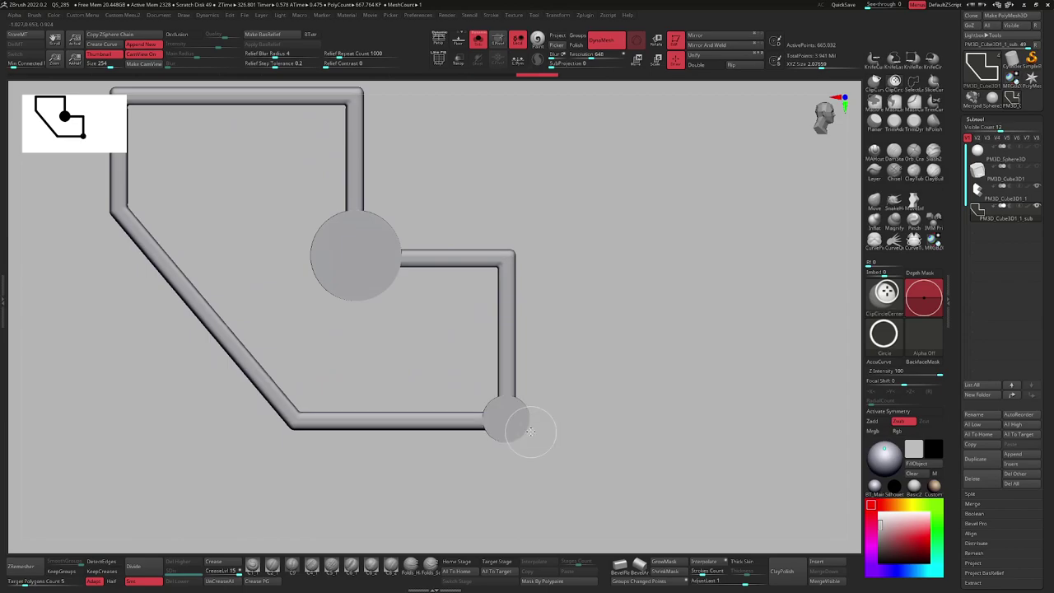
right_click_drag(536, 434, 535, 428)
left_click_drag(489, 478, 552, 348, "ctrl")
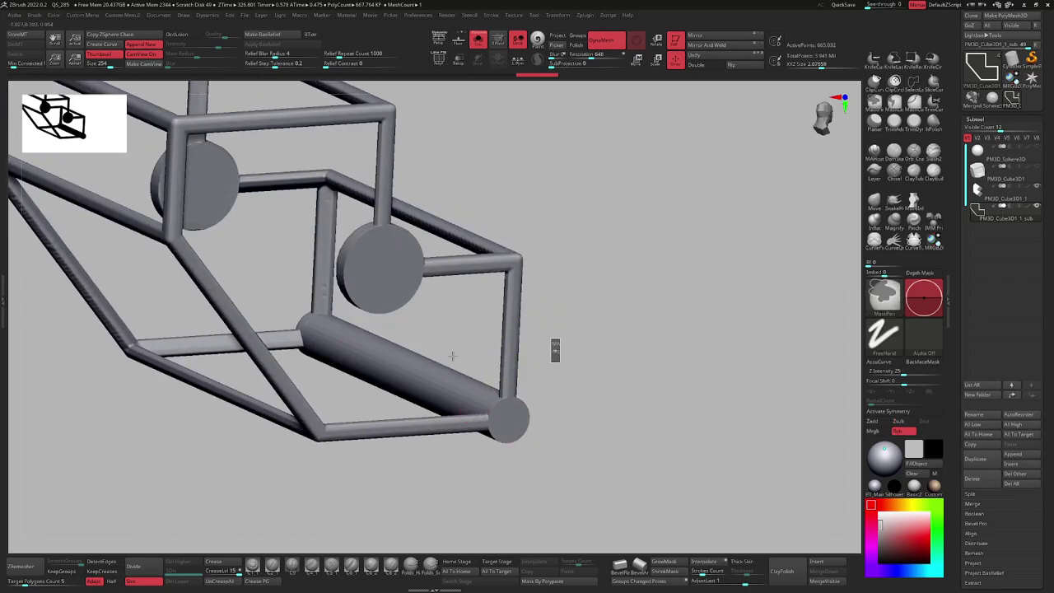
Enlarge the brush size and turn on X symmetry for the frame.
mouse_move(494, 442)
right_mouse_down("ctrl")
mouse_move(464, 365)
mouse_move(439, 428)
right_mouse_up("ctrl")
key("s")
left_click_drag(440, 429, 527, 387)
key("x")
right_click_drag(536, 393, 519, 406)
left_click_drag(449, 403, 445, 412, "shift")
mouse_move(470, 391)
right_mouse_down("shift")
mouse_move(489, 379)
mouse_move(480, 367)
right_mouse_up("shift")
mouse_move(445, 289)
right_mouse_down("alt")
mouse_move(593, 368)
mouse_move(529, 346)
mouse_move(501, 365)
mouse_move(769, 121)
right_mouse_up("alt")
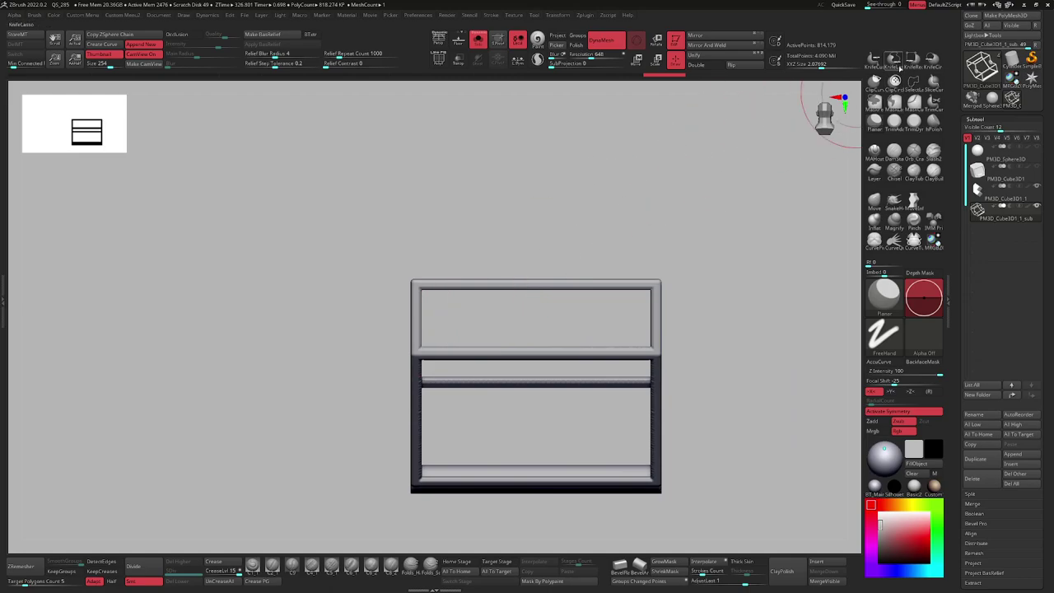
Cut the middle section out of the frame's top bars with KnifeRect, and apply Mirror And Weld.
left_click(911, 63)
right_click_drag(573, 259, 547, 190, "alt")
mouse_move(567, 154)
left_mouse_down("ctrl+shift")
mouse_move(368, 257)
mouse_move(418, 254)
mouse_move(377, 259)
left_mouse_up("ctrl+shift")
key("space")
key("ctrl+z")
left_click_drag(606, 155, 369, 257, "ctrl+alt+shift")
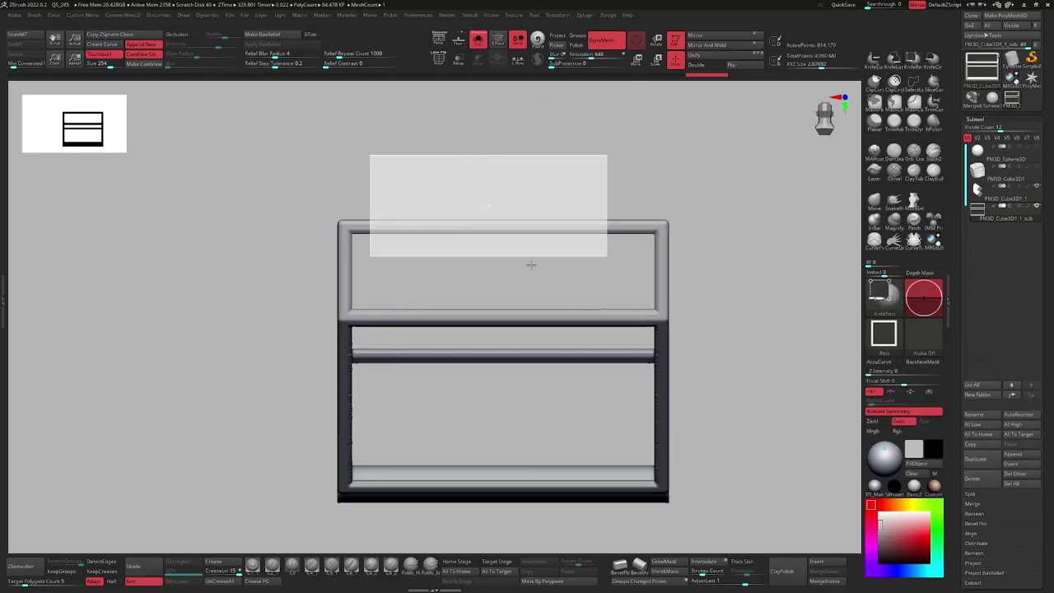
right_click_drag(539, 278, 437, 329, "alt")
left_click(717, 46)
right_click_drag(473, 290, 517, 337, "ctrl")
right_click_drag(517, 337, 369, 313)
right_click_drag(368, 313, 464, 314, "alt")
left_click_drag(416, 394, 593, 322, "ctrl+shift")
right_click_drag(537, 313, 537, 345, "ctrl")
key("ctrl+z")
left_click_drag(624, 269, 534, 325, "ctrl+alt+shift")
mouse_move(564, 304)
right_mouse_down()
mouse_move(503, 337)
mouse_move(564, 310)
mouse_move(534, 317)
mouse_move(590, 308)
mouse_move(480, 423)
right_mouse_up()
key("ctrl+z")
Cut the middle out of the frame's lower crossbar with the knife brush, and mirror and weld the result.
right_click_drag(282, 355, 407, 339)
right_click_drag(565, 356, 518, 359, "alt")
left_click_drag(515, 358, 679, 365, "ctrl+alt+shift")
right_click_drag(679, 364, 591, 355, "alt")
left_click(715, 45)
right_click_drag(533, 399, 500, 342, "ctrl")
right_click_drag(501, 341, 483, 333)
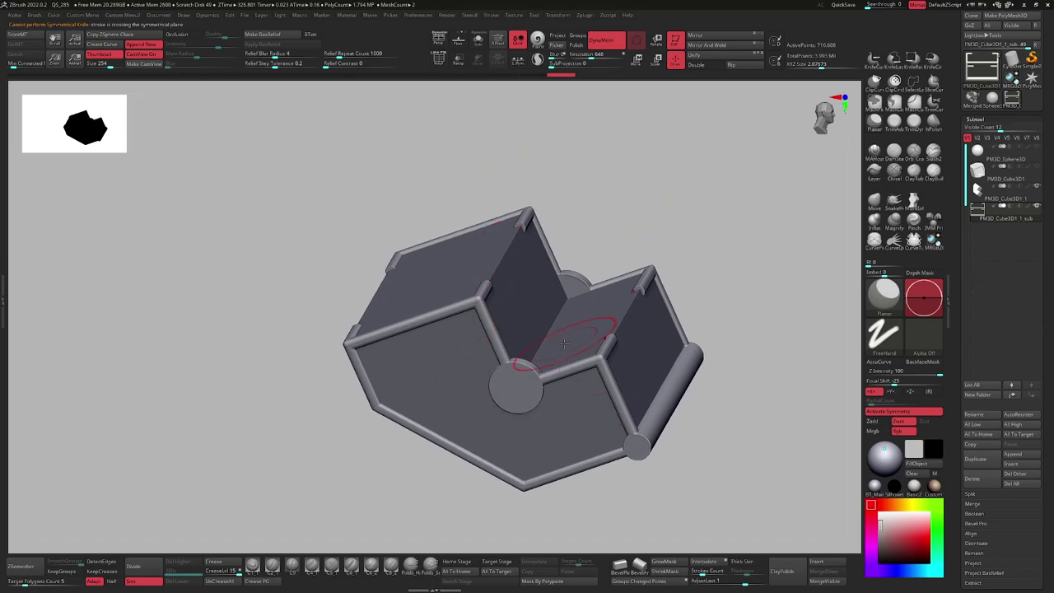
Select the main block and cut a smaller rectangular step into its inner corner with KnifeRect.
left_click(444, 373, "alt")
mouse_move(477, 386)
right_mouse_down("alt")
mouse_move(421, 386)
mouse_move(420, 275)
right_mouse_up("alt")
right_click_drag(421, 275, 466, 325, "alt")
mouse_move(424, 283)
left_mouse_down("ctrl+shift")
mouse_move(551, 386)
mouse_move(581, 373)
left_mouse_up("ctrl+shift")
right_click_drag(524, 365, 484, 388)
right_click_drag(718, 293, 703, 294)
right_click_drag(748, 362, 830, 417)
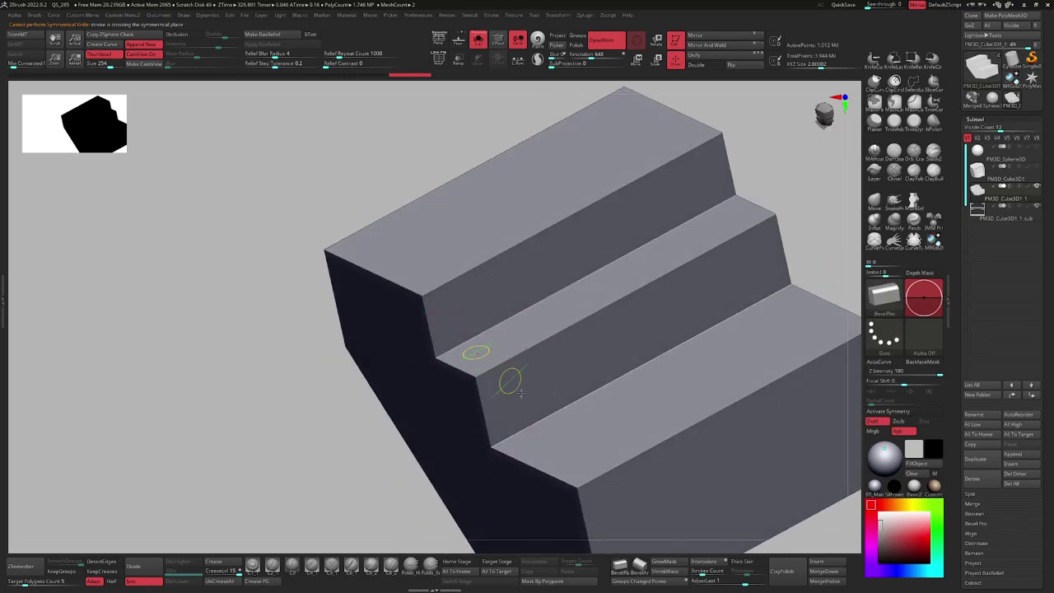
Bevel the middle step's outer edge flat with BevelFlat, and apply Mirror And Weld to the block.
mouse_move(520, 394)
left_mouse_down()
mouse_move(576, 329)
mouse_move(812, 211)
left_mouse_up()
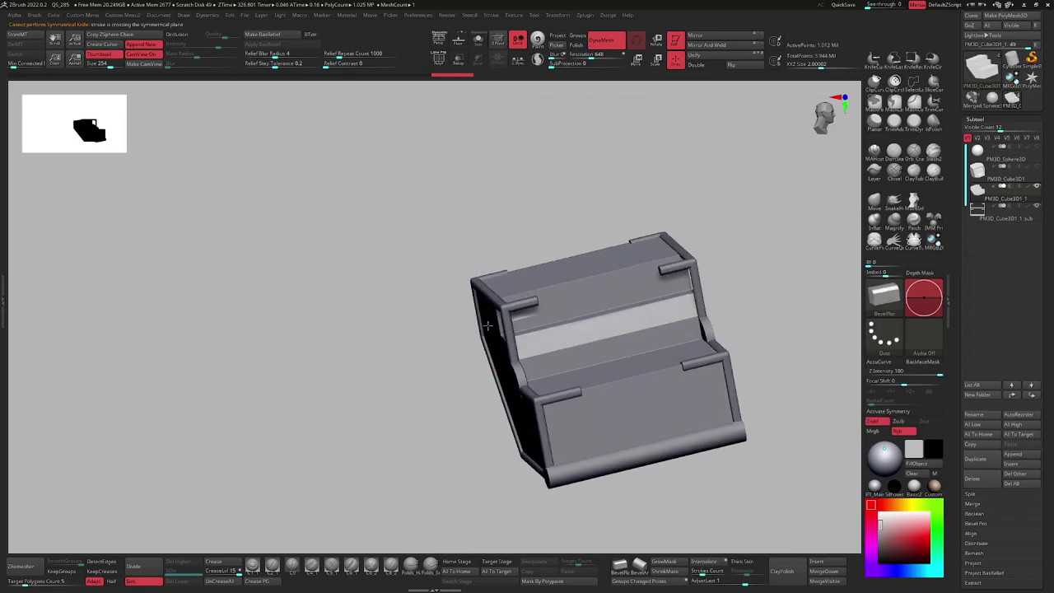
mouse_move(487, 325)
right_mouse_down()
mouse_move(465, 341)
mouse_move(476, 341)
right_mouse_up()
left_click(723, 46)
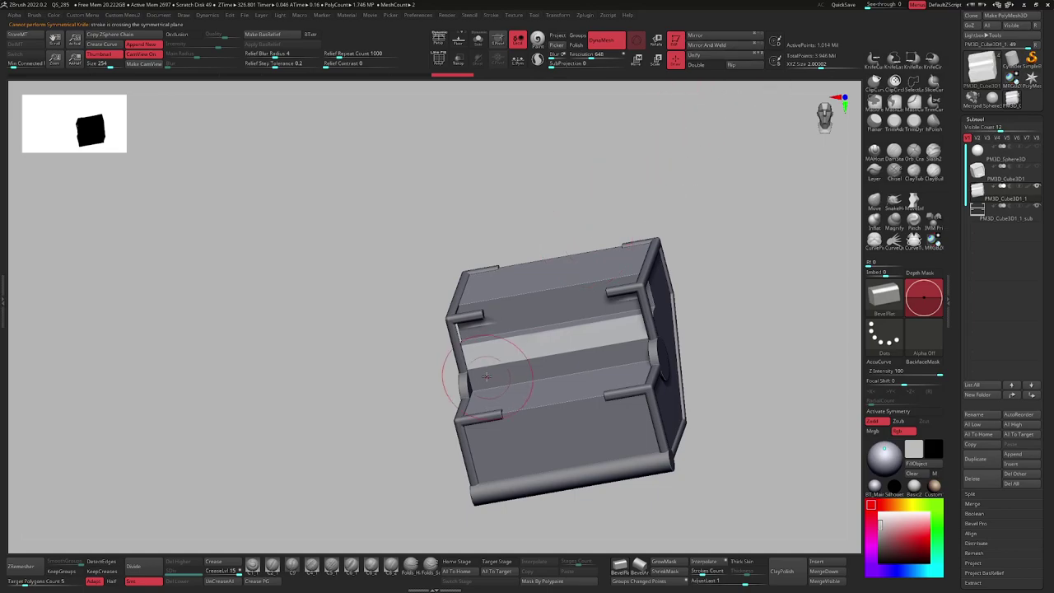
left_click(709, 46)
Mask a central rectangle across the block's stepped front and clear the mask from its rear half.
right_click_drag(486, 326, 487, 354, "ctrl")
right_click_drag(488, 354, 550, 310)
right_click_drag(550, 310, 567, 313)
right_click_drag(449, 315, 513, 315)
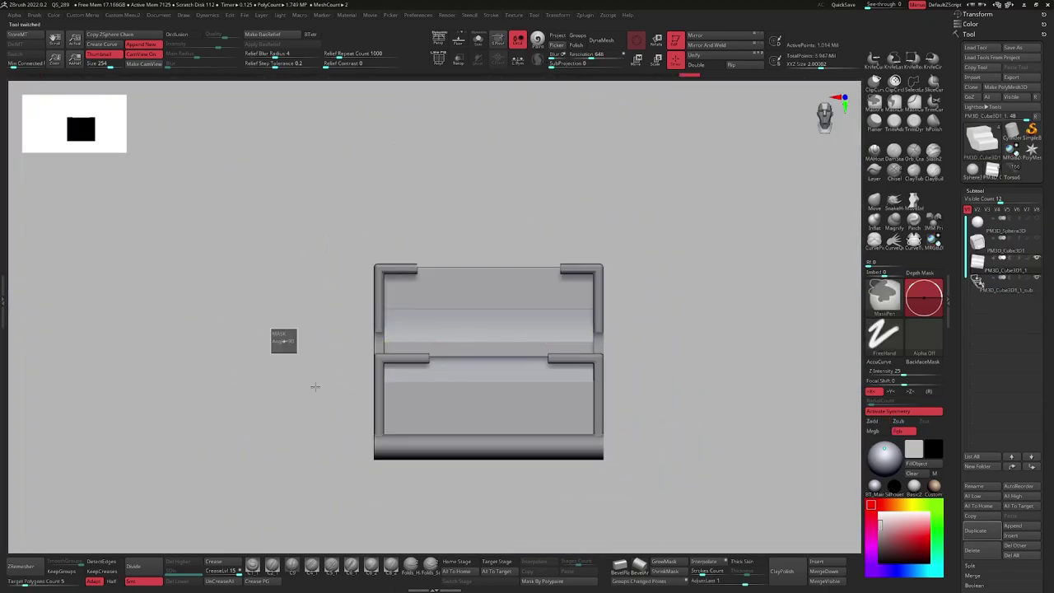
mouse_move(440, 285)
left_mouse_down("ctrl")
mouse_move(527, 405)
mouse_move(540, 404)
left_mouse_up("ctrl")
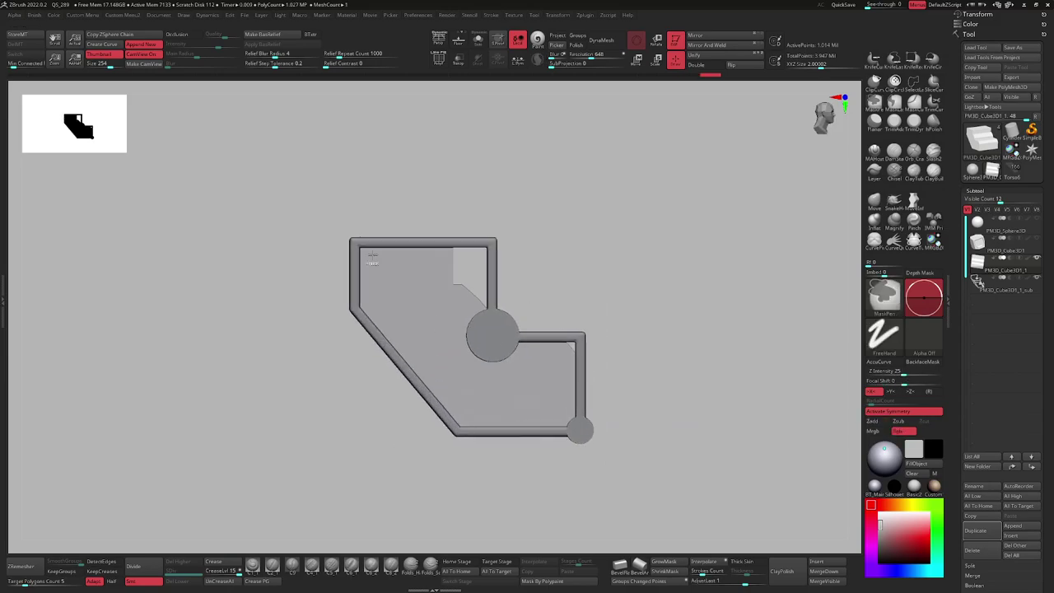
left_click_drag(280, 194, 440, 452, "ctrl+shift")
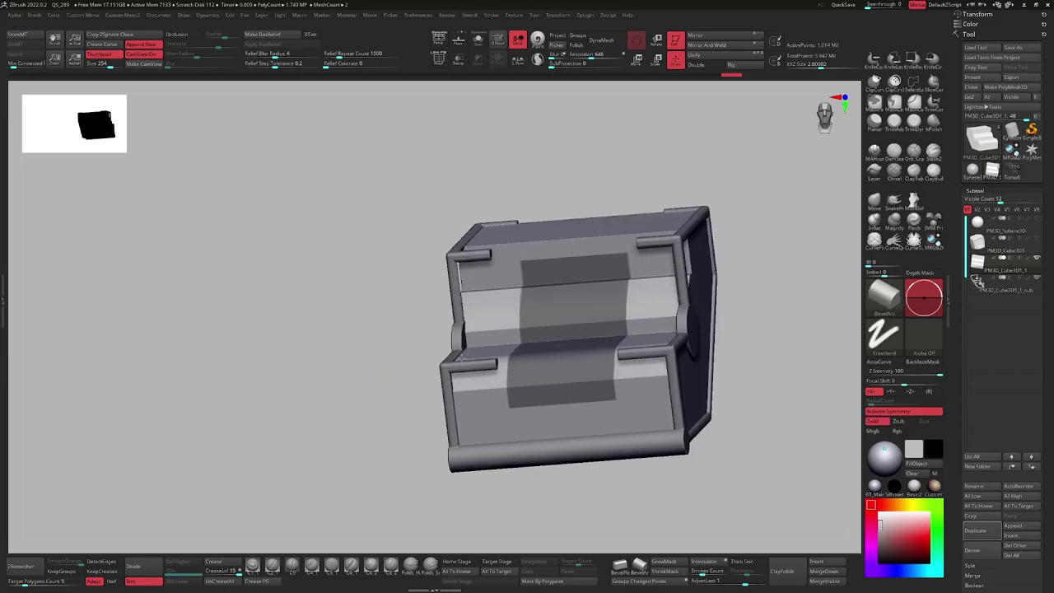
Round the corners of the masked central rectangle, invert the mask, and sink the panel area into the block's stepped front.
mouse_move(462, 357)
right_mouse_down("alt")
mouse_move(389, 380)
mouse_move(456, 362)
right_mouse_up("alt")
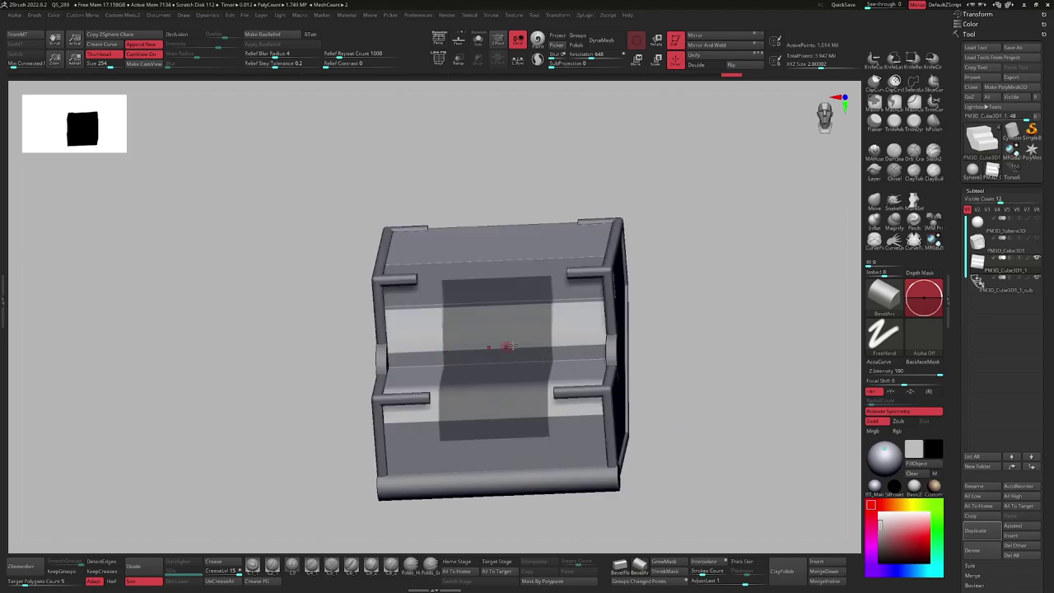
key("ctrl+shift+a")
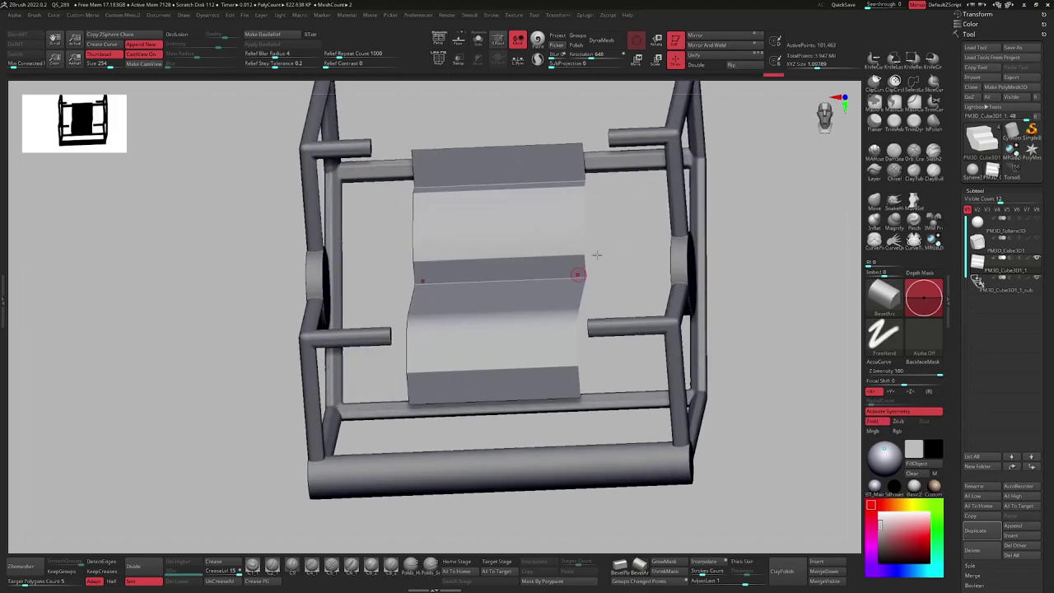
key("e")
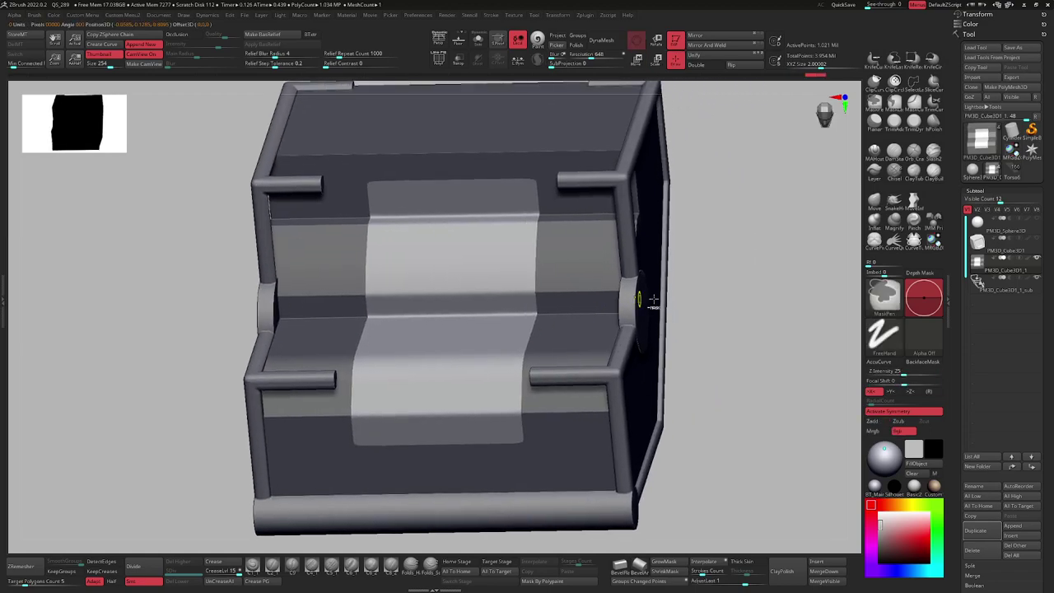
key("e")
left_click_drag(658, 475, 646, 475)
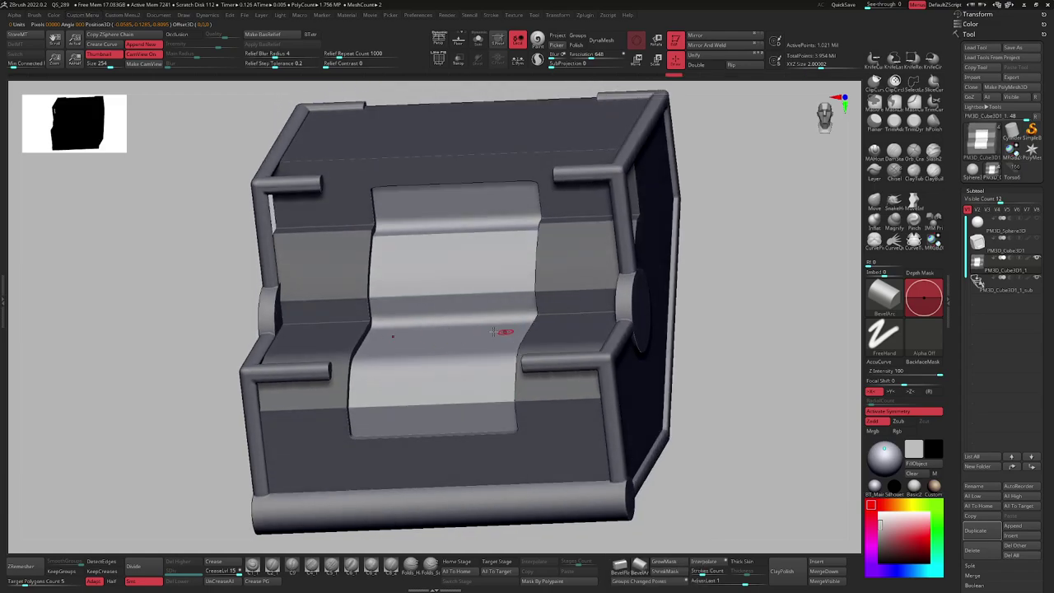
Invert the mask so that only the recessed central panel is masked.
key("w")
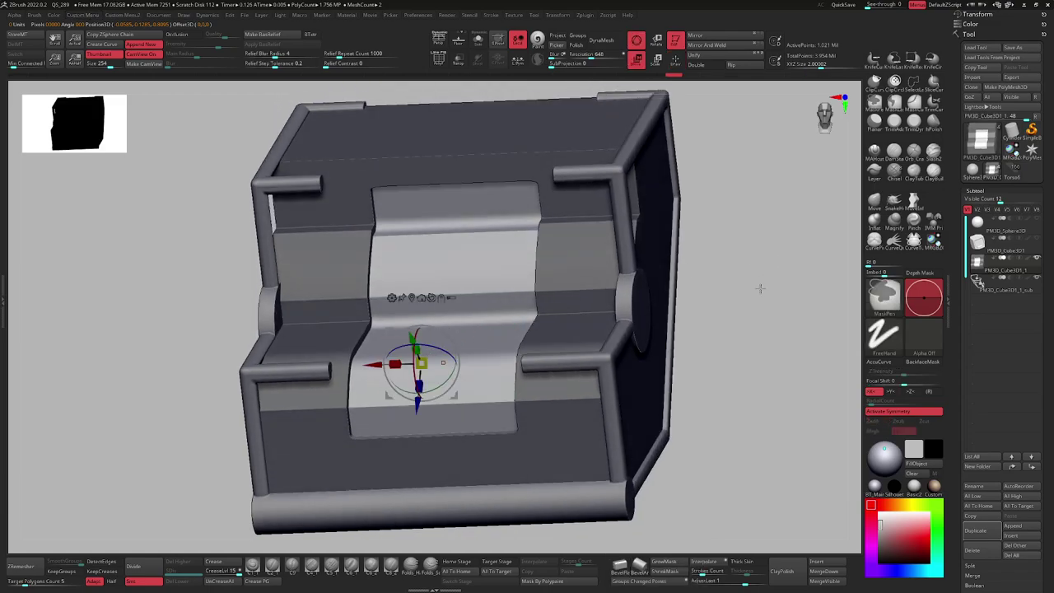
left_click(455, 255, "ctrl")
key("q")
left_click(724, 238, "ctrl")
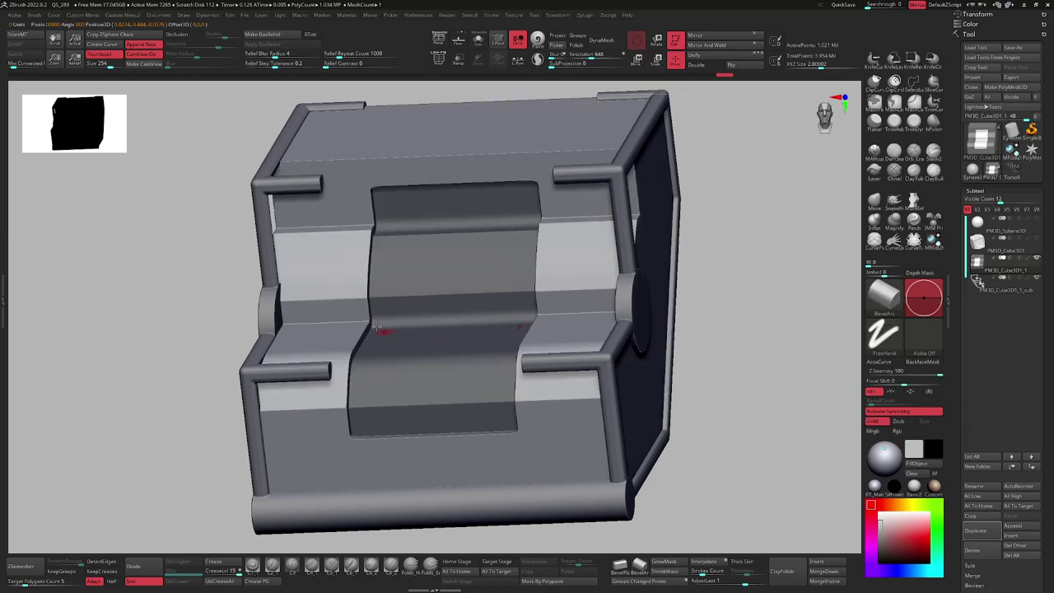
Extract the masked panel as a new subtool with a thickness of 0.001, clear the mask, and isolate the extracted piece.
right_click_drag(383, 332, 482, 329)
right_click_drag(483, 329, 482, 297, "ctrl")
right_click_drag(460, 342, 472, 276, "alt")
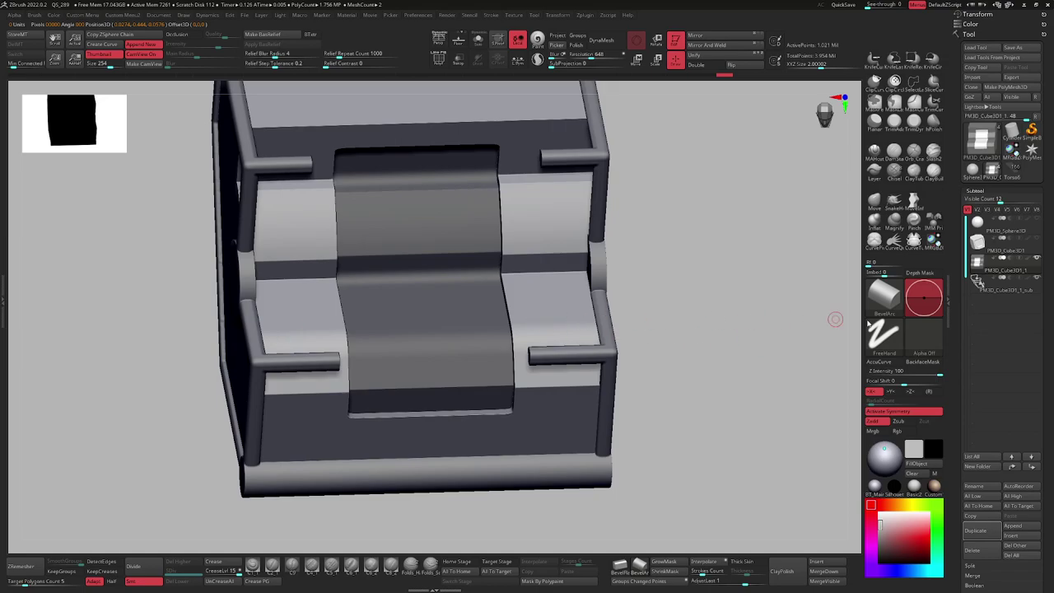
left_click_drag(954, 336, 955, 156)
left_click(973, 475)
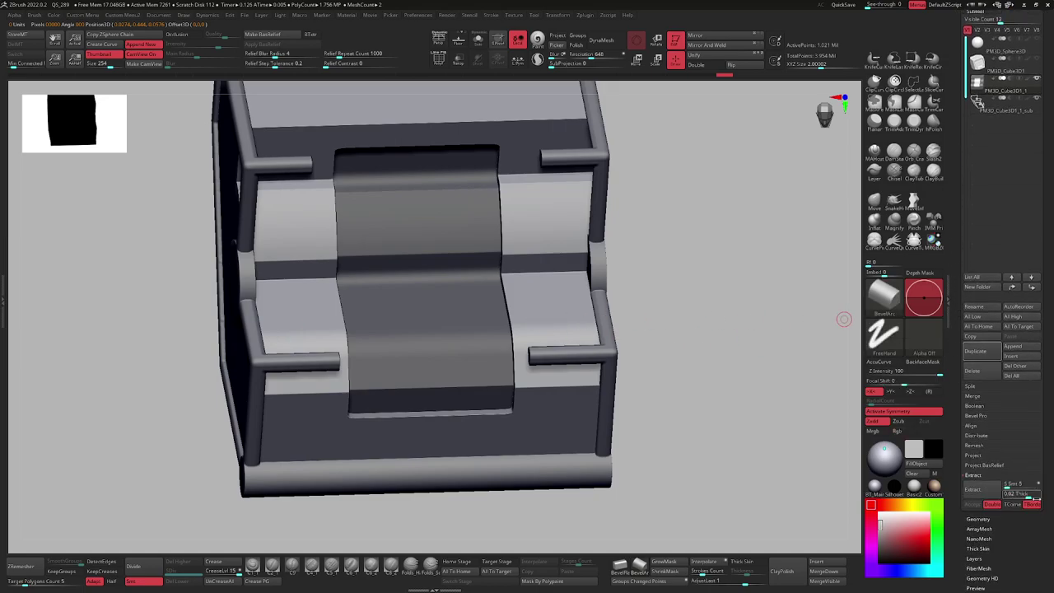
type("0.001")
key("Return")
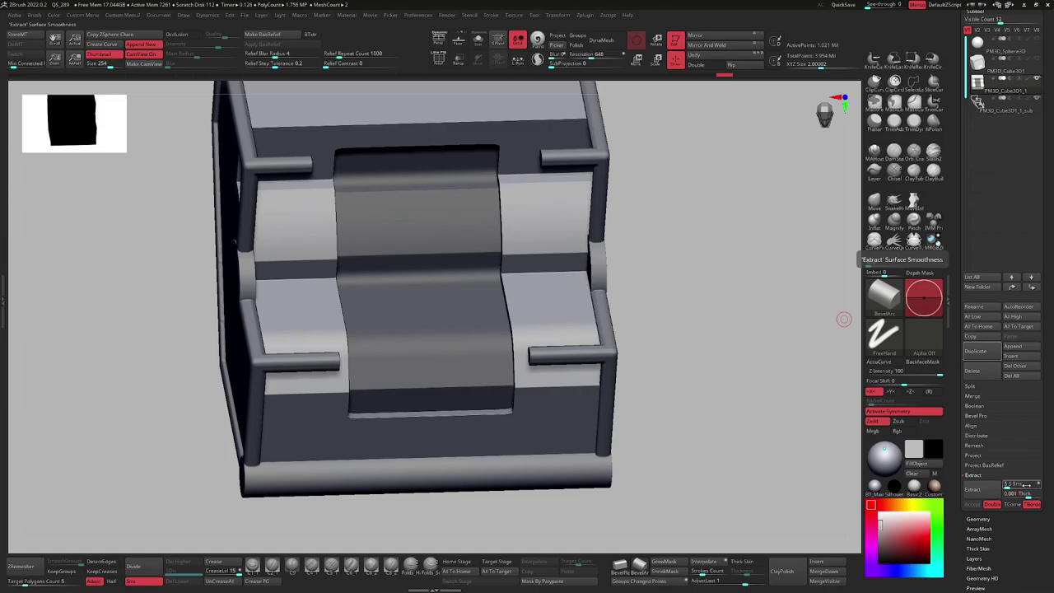
left_click(975, 504)
left_click_drag(680, 387, 638, 364, "ctrl")
key("alt+s")
left_click_drag(624, 313, 468, 280, "alt")
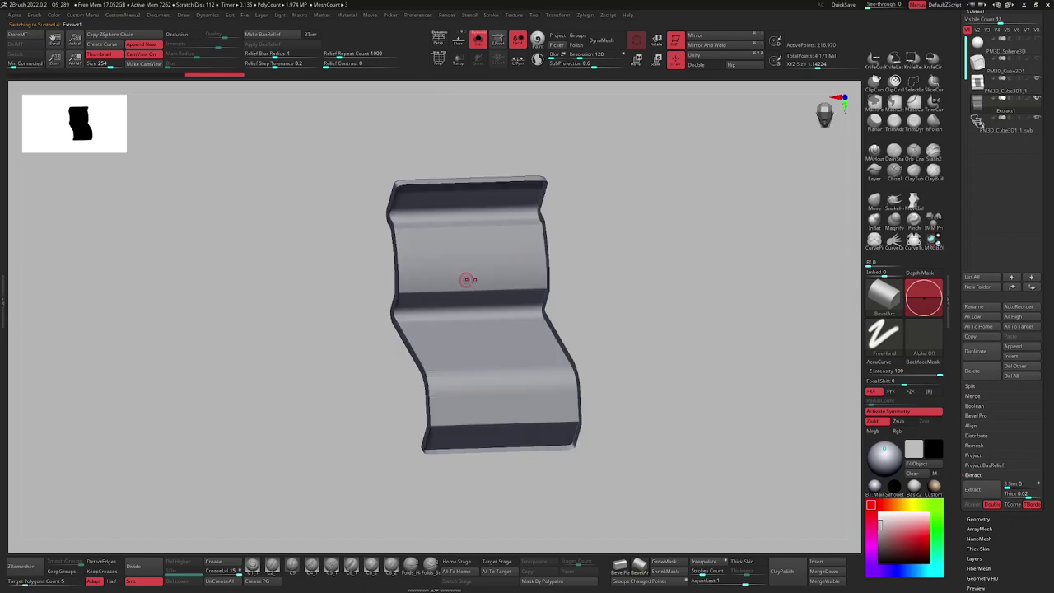
Isolate the front surface of the extracted piece and delete its hidden back and side faces.
left_click(487, 277, "ctrl+shift")
key("3")
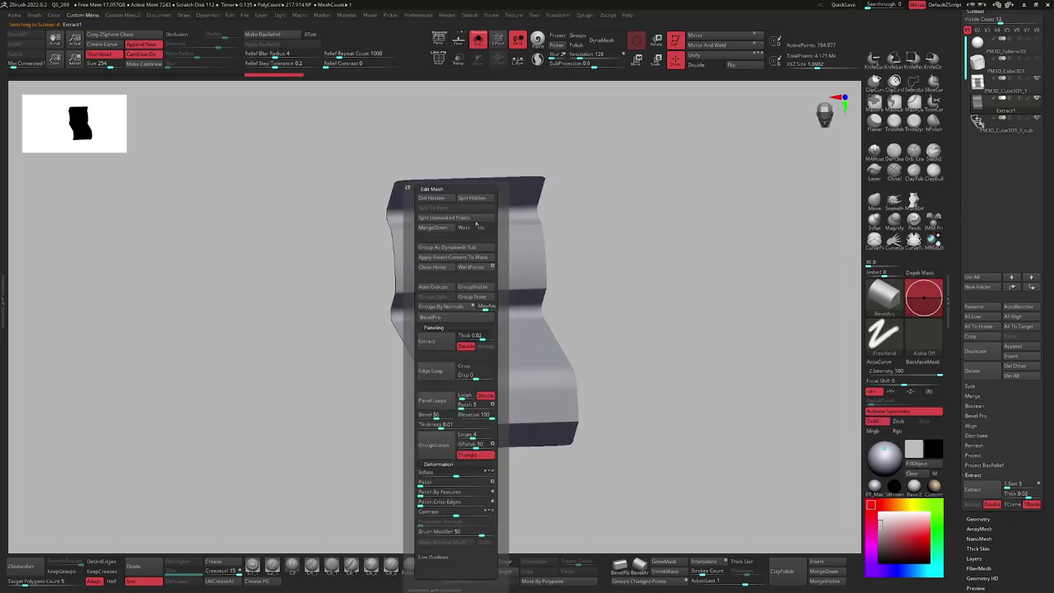
left_click(445, 200)
key("ctrl+3")
left_click(452, 200)
right_click_drag(458, 282, 488, 290, "alt")
right_click_drag(488, 289, 475, 288)
right_click_drag(454, 346, 463, 319, "alt")
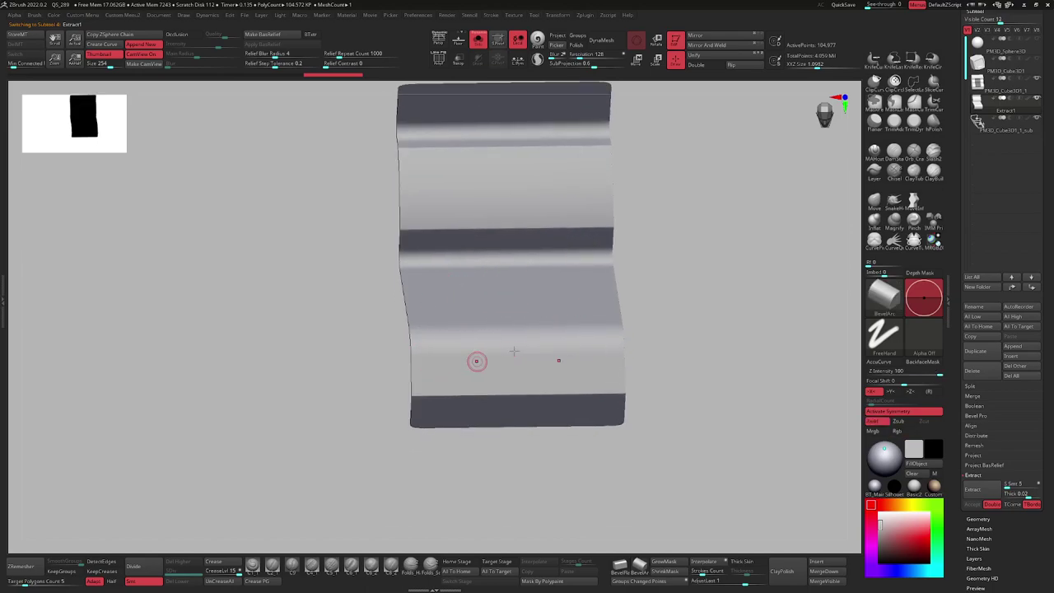
Remesh the panel sheet with ZRemesher at a target polygon count of 1 and inspect its new wireframe.
key("shift+f")
key("shift+f")
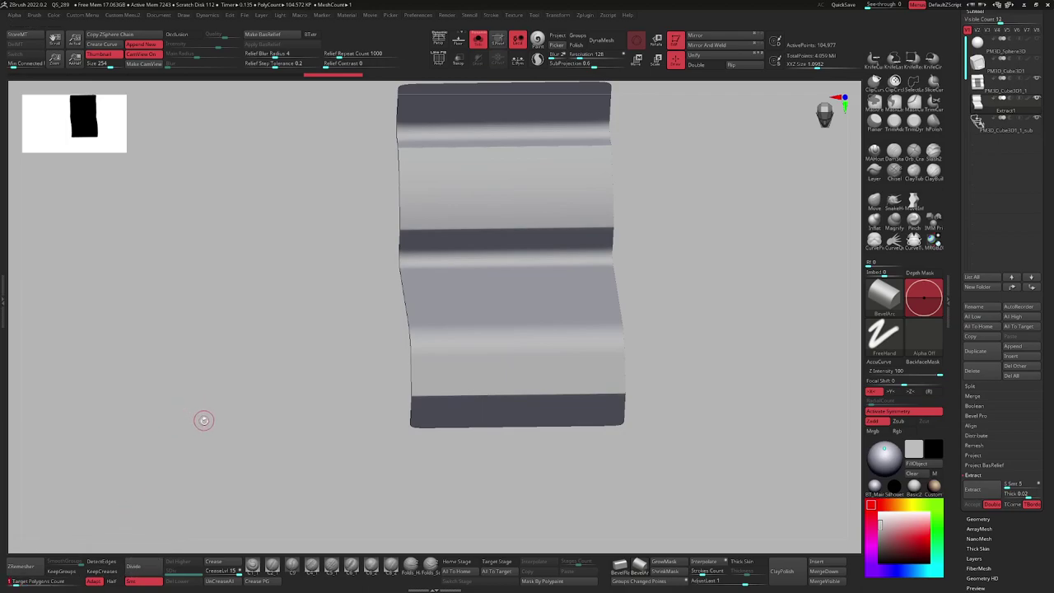
left_click(36, 563)
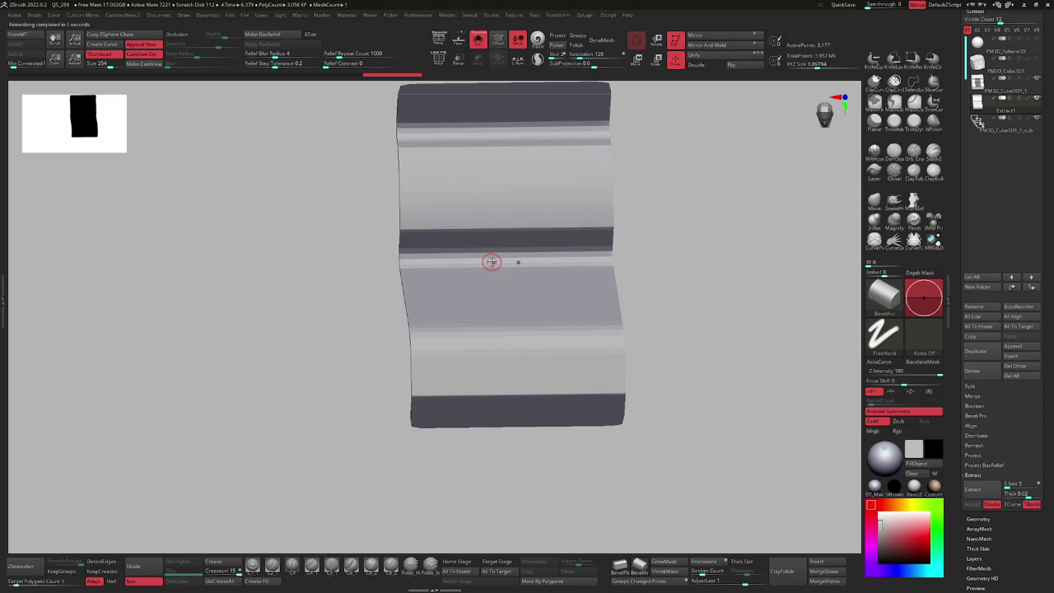
key("shift+f")
right_click_drag(452, 317, 431, 294, "shift")
Show the whole model again and unwrap the panel's UVs with UV Master.
key("alt+s")
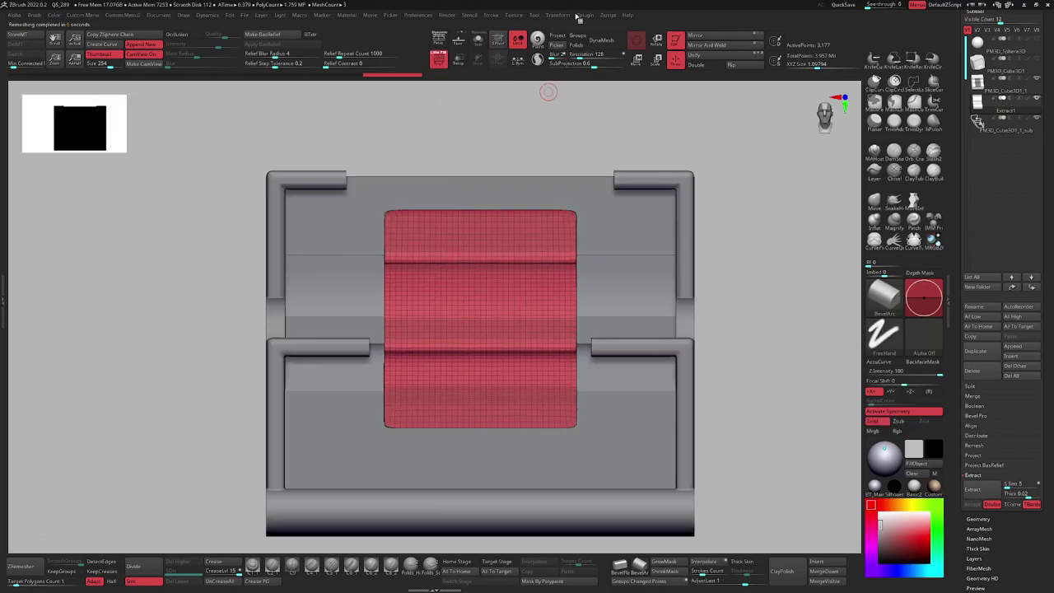
left_click(586, 16)
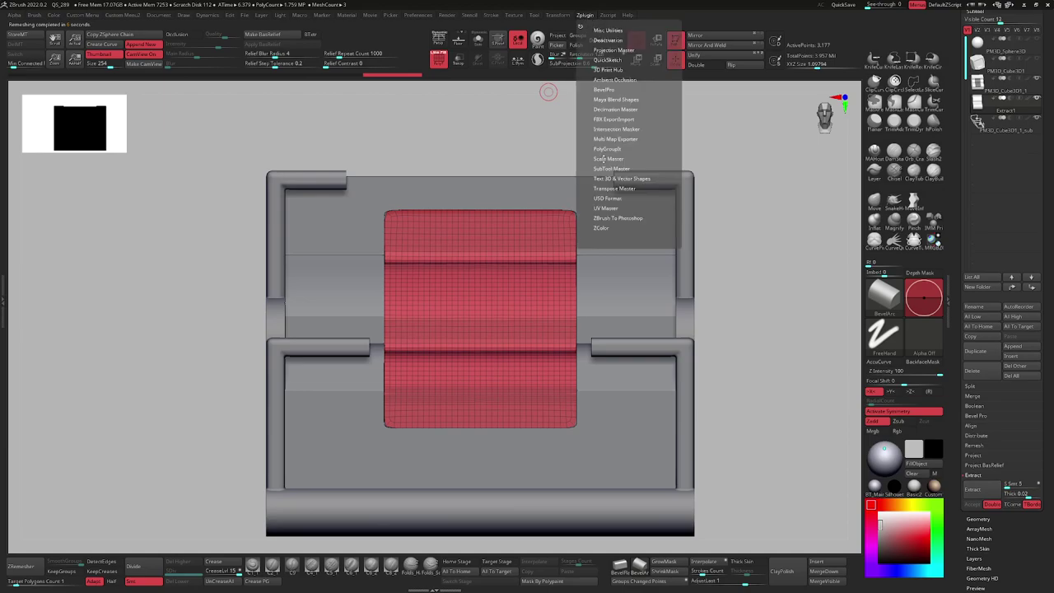
left_click(606, 208)
left_click(613, 235)
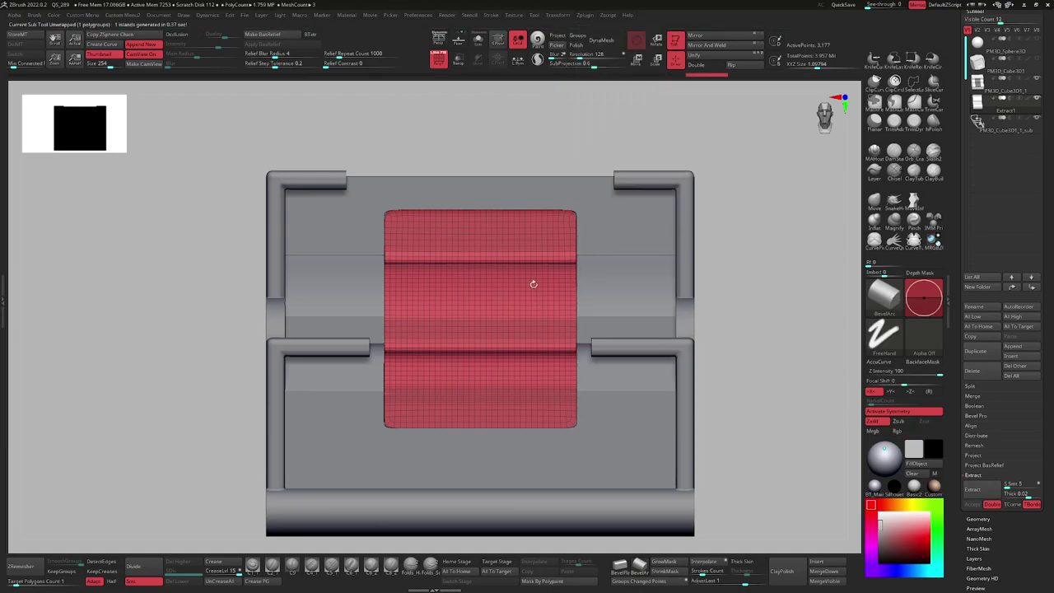
Add surface noise to the panel in UV mode, using the Spheres pattern from NoisePlug.
left_click_drag(955, 224, 972, 127)
key("shift+f")
right_click_drag(766, 322, 677, 313, "alt")
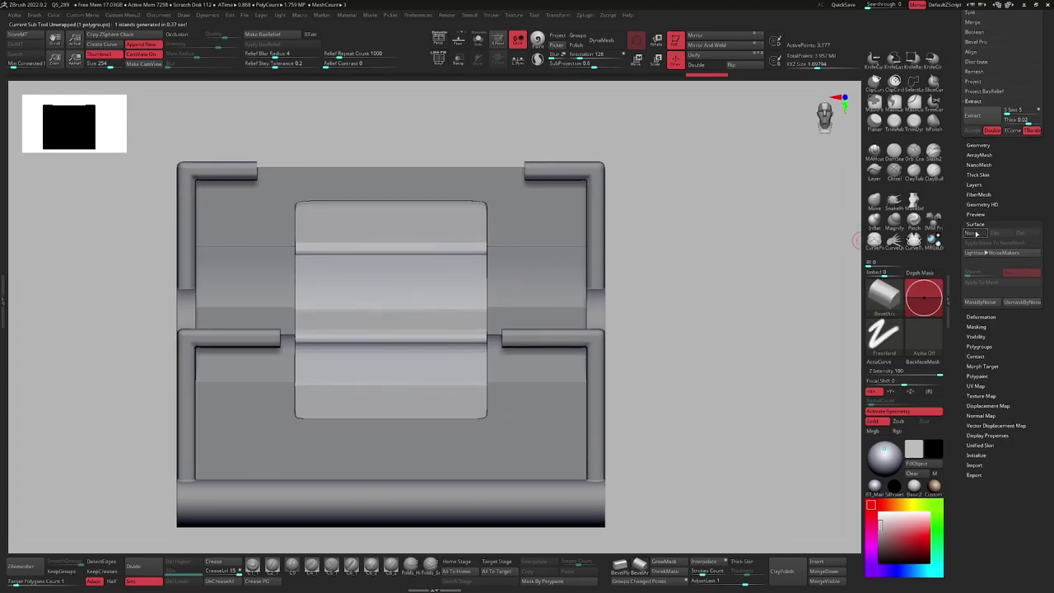
left_click(975, 234)
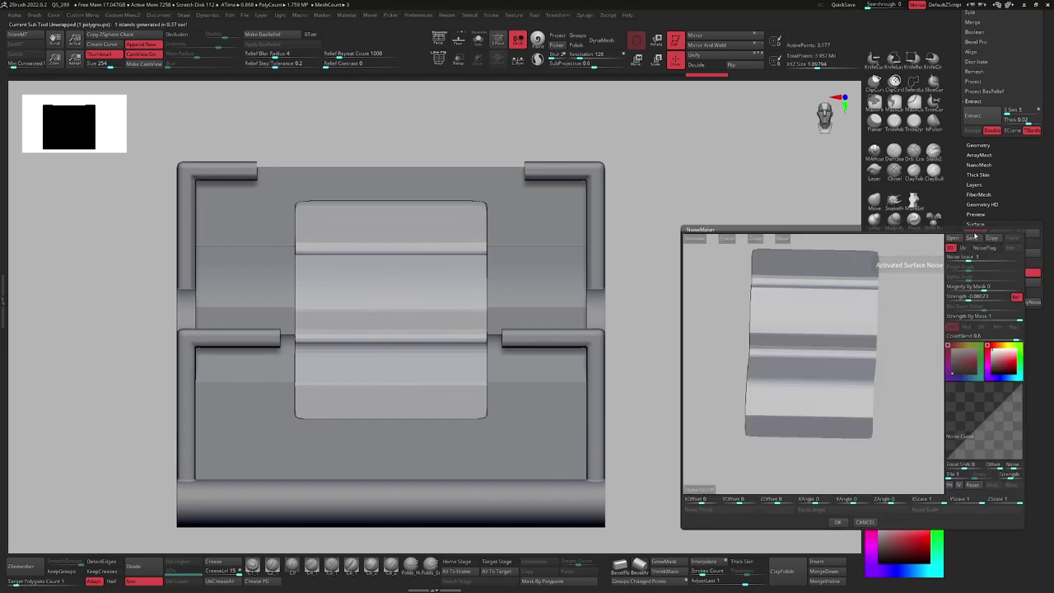
left_click_drag(790, 320, 825, 321)
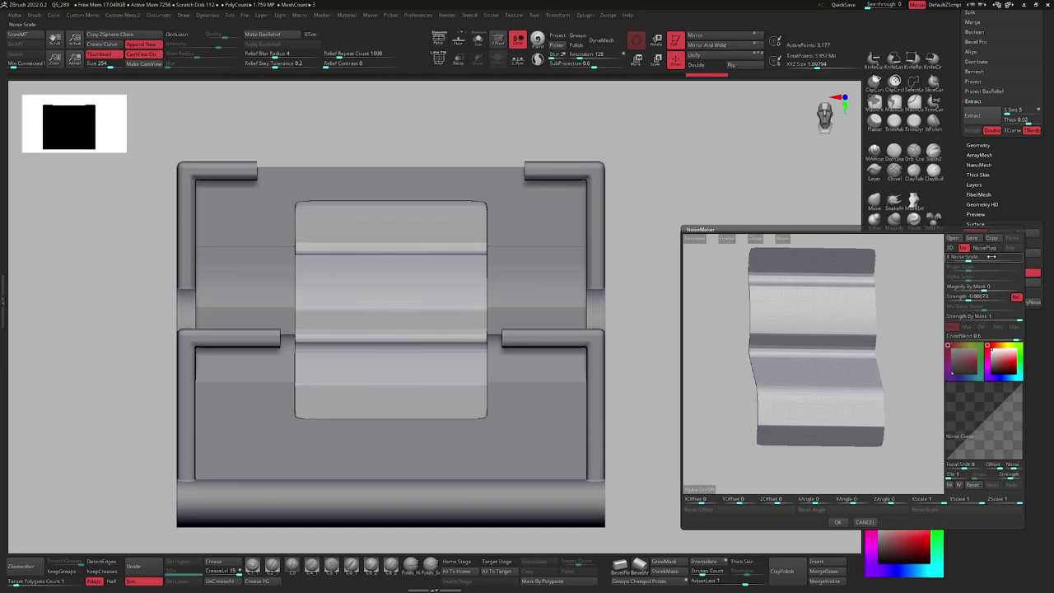
left_click(983, 248)
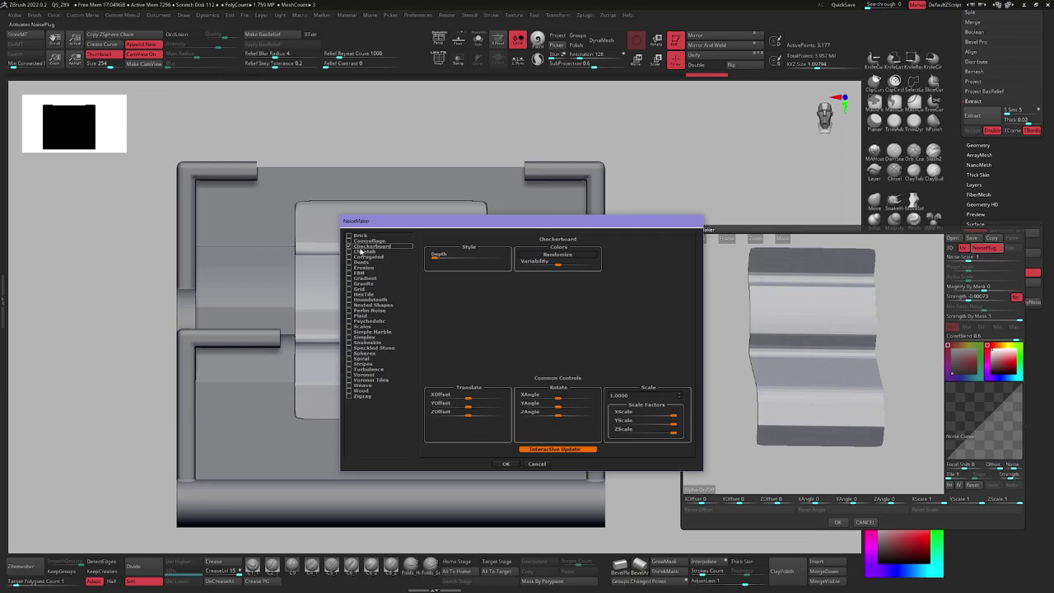
left_click(349, 354)
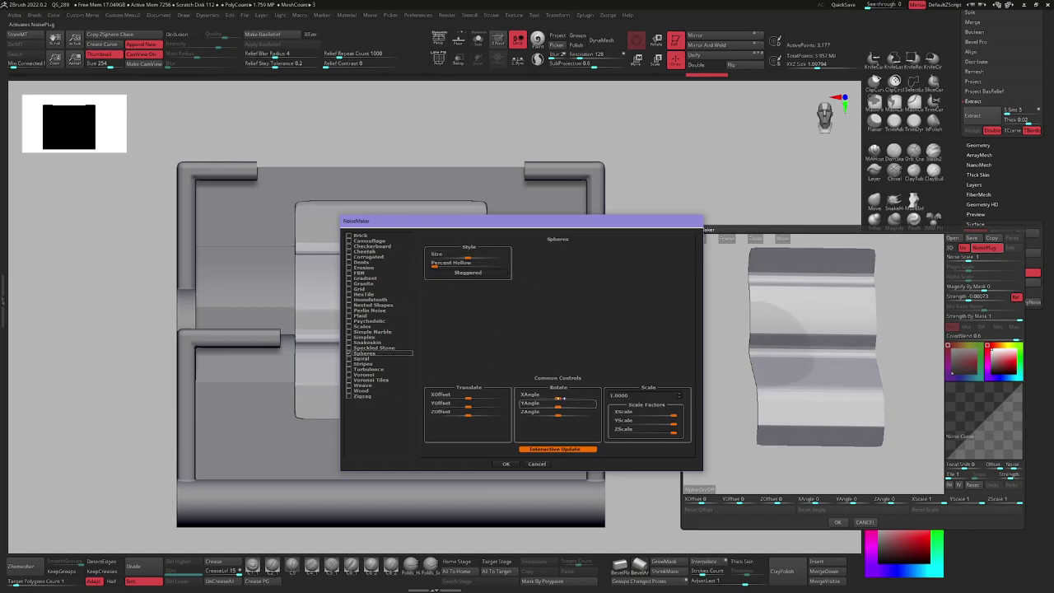
left_click(505, 464)
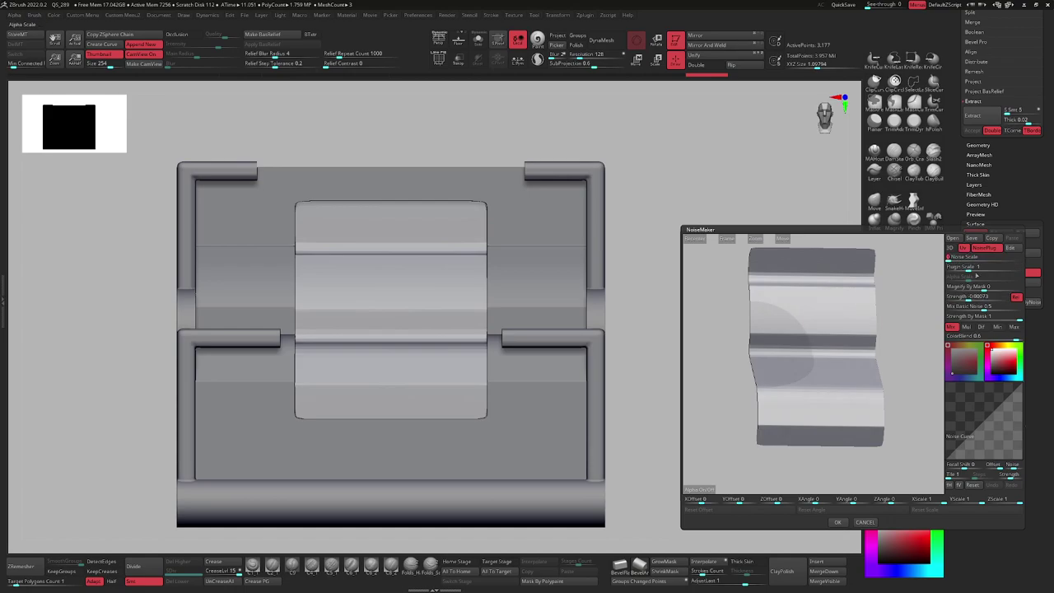
Set the noise scale and basic noise mix to 0, plugin scale to 0.02066 and strength to 0.5, and accept the noise.
left_click_drag(968, 267, 1005, 297)
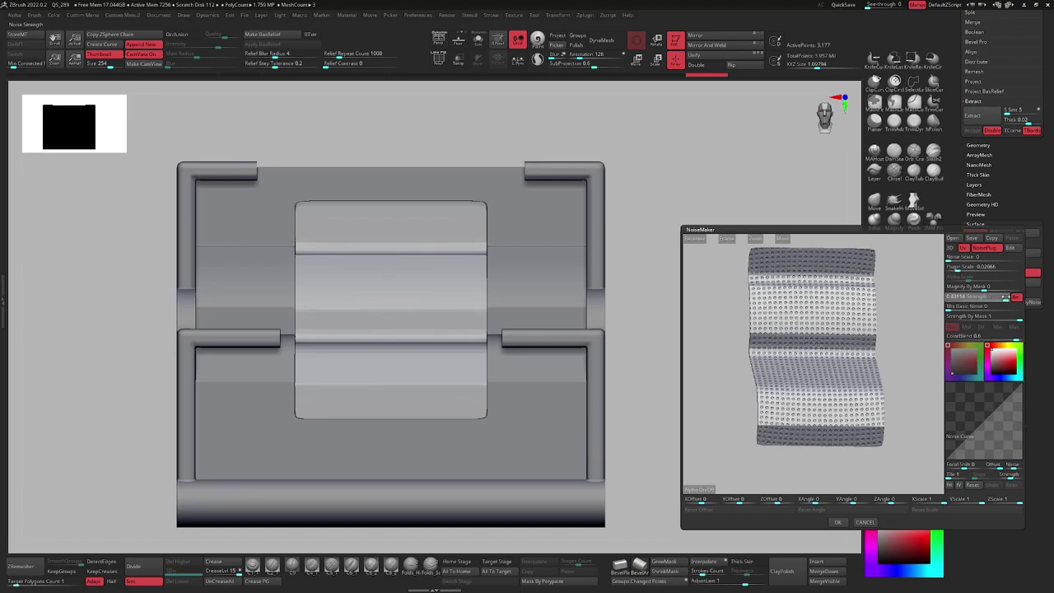
left_click_drag(852, 329, 830, 326)
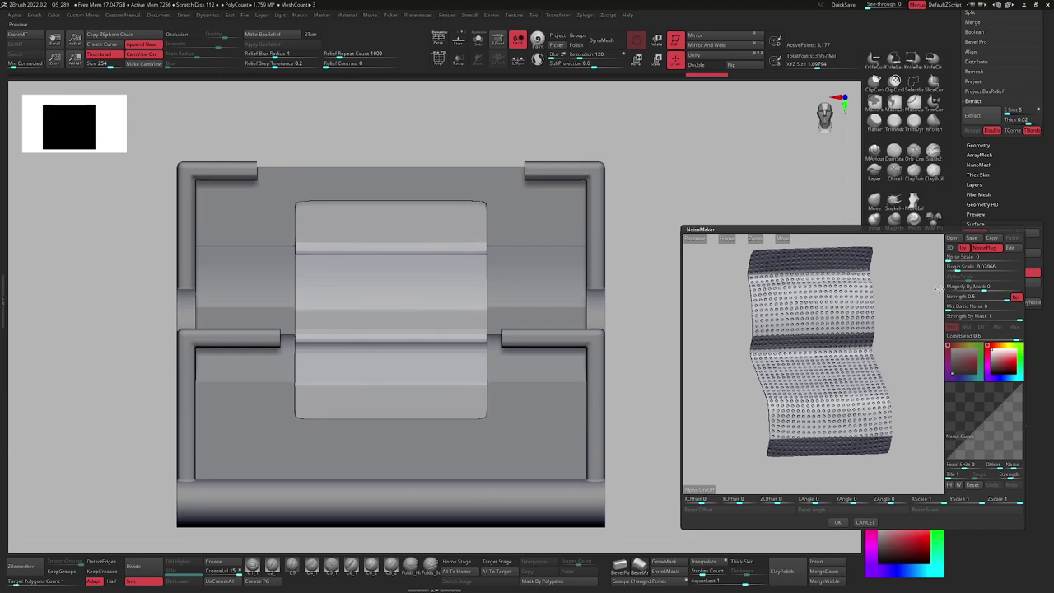
left_click(840, 522)
left_click_drag(639, 316, 687, 308)
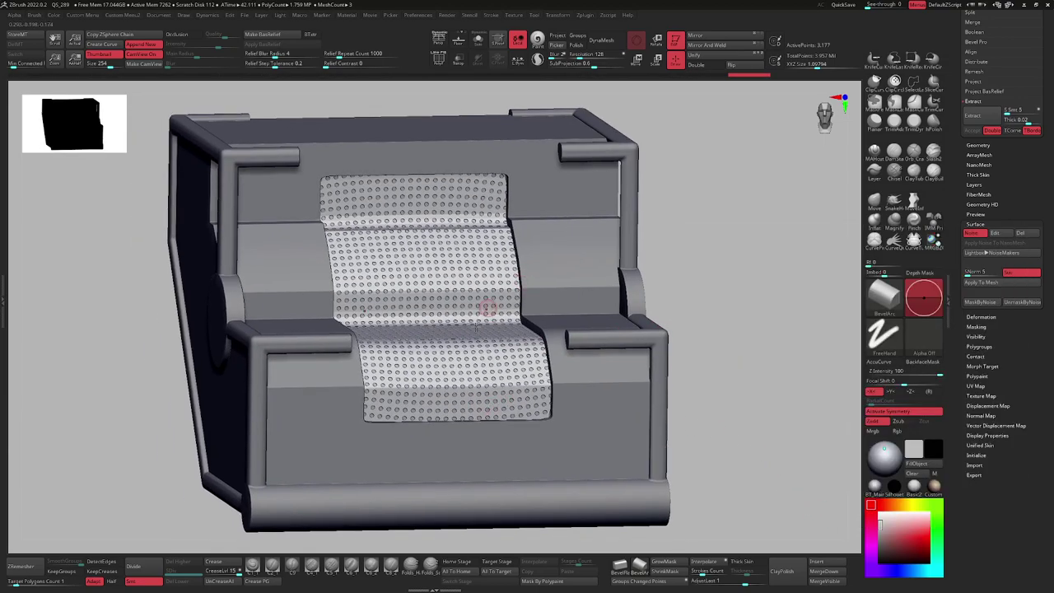
right_click_drag(530, 388, 498, 394)
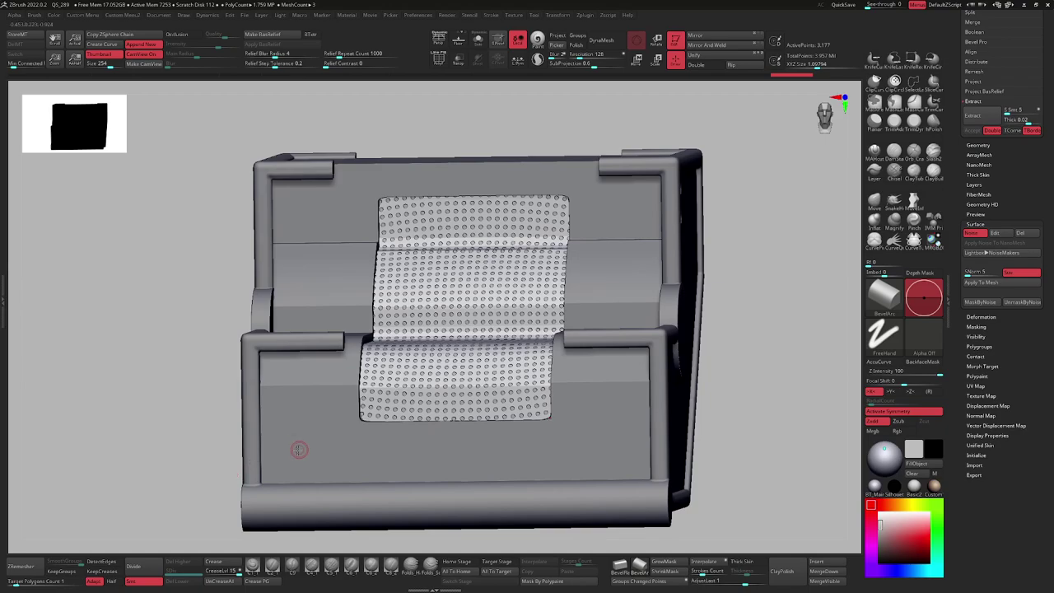
Subdivide the panel three times to level 4 and isolate it.
key("ctrl+d")
key("ctrl+d")
key("ctrl+d")
right_click_drag(311, 447, 414, 401)
key("alt+s")
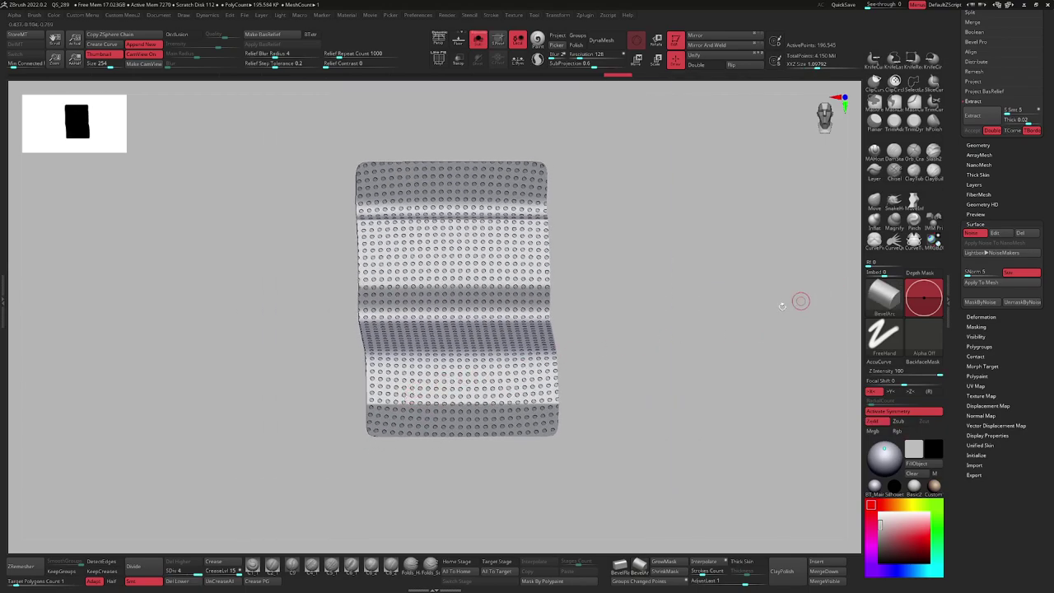
right_click_drag(603, 345, 602, 357, "alt")
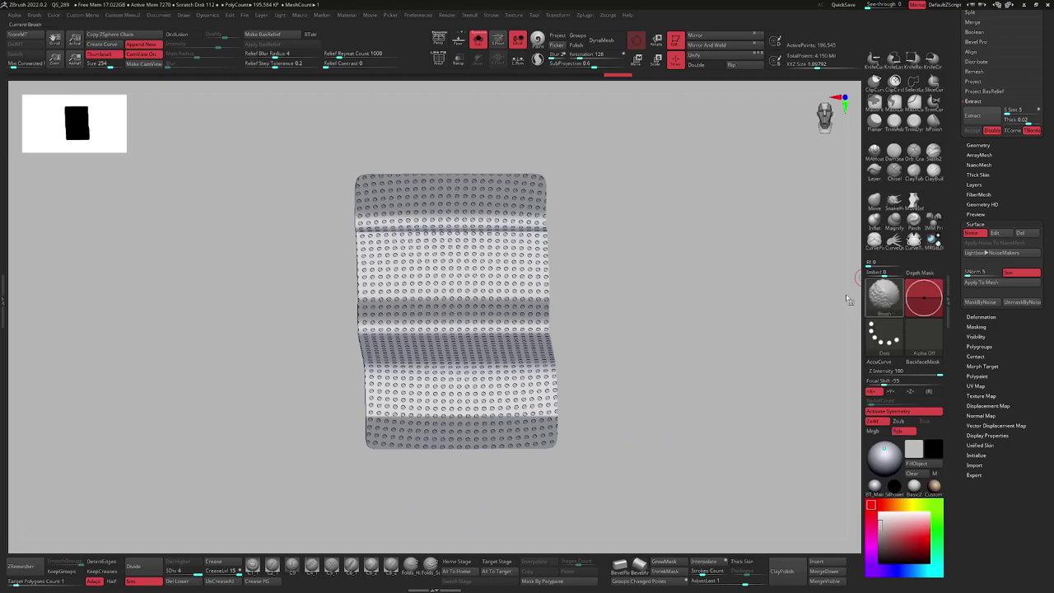
Try to mask the panel by its noise, turn the masked dots into a separate polygroup, and isolate the sheet around them.
key("shift+f")
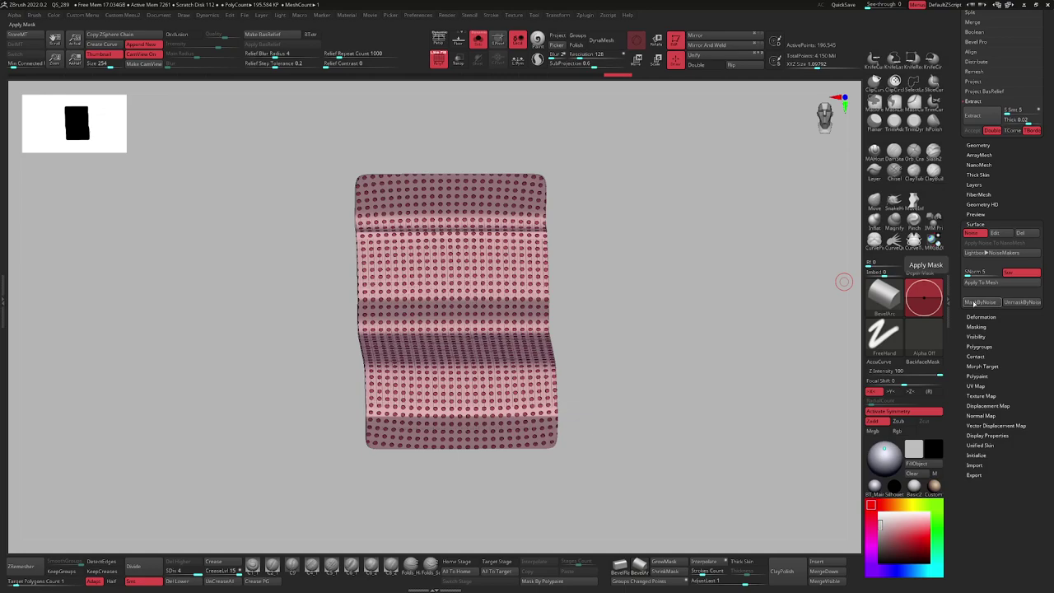
left_click(973, 304)
right_click_drag(493, 305, 496, 346, "ctrl")
key("ctrl+w")
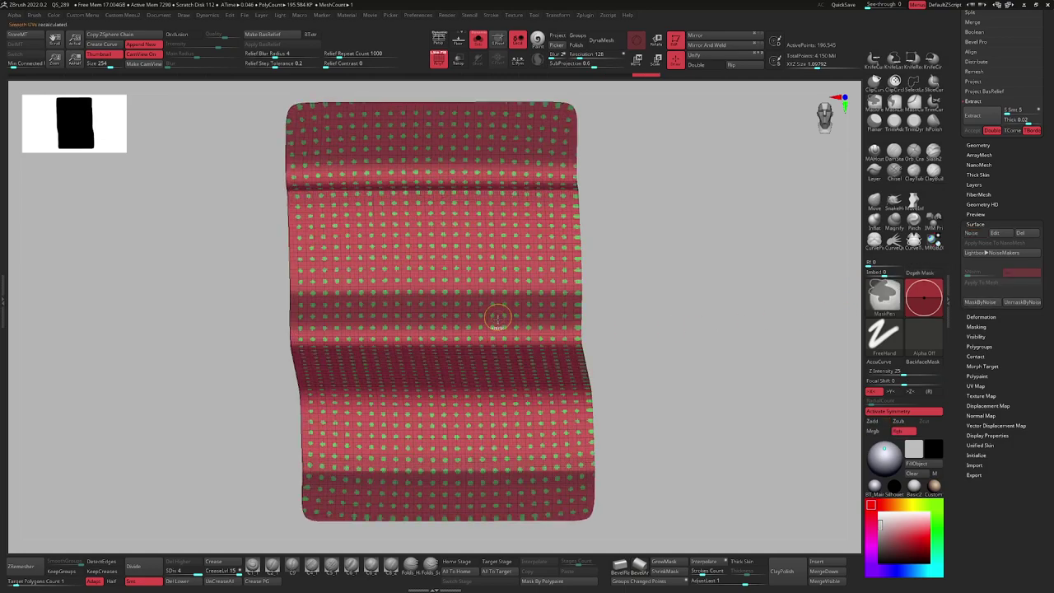
left_click(474, 402, "ctrl+shift")
key("shift+f")
Undo the polygrouping of the dots and the noise mask on the panel.
key("ctrl+z")
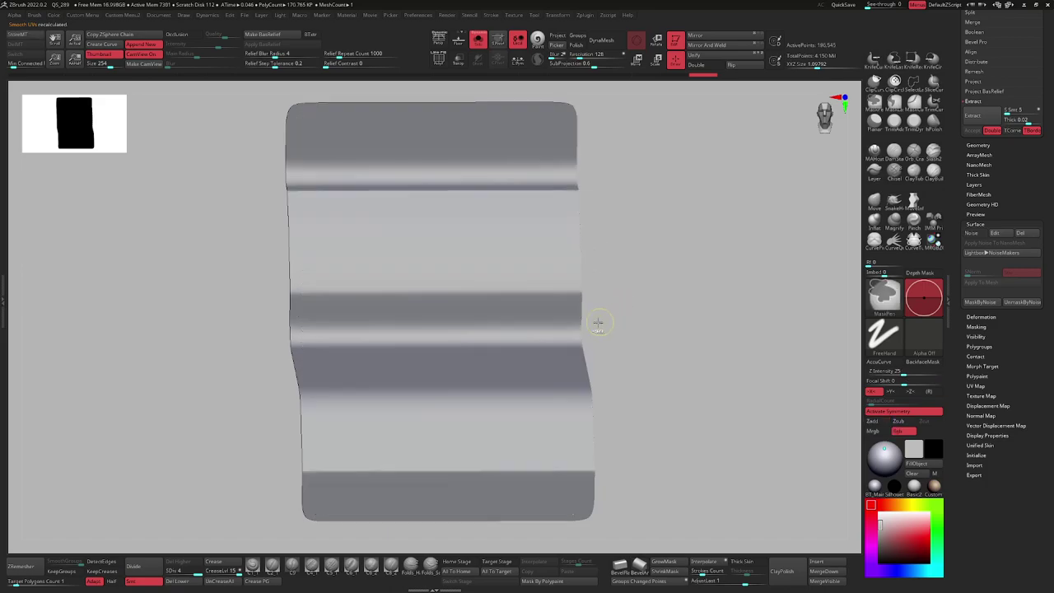
key("shift+f")
key("ctrl+z")
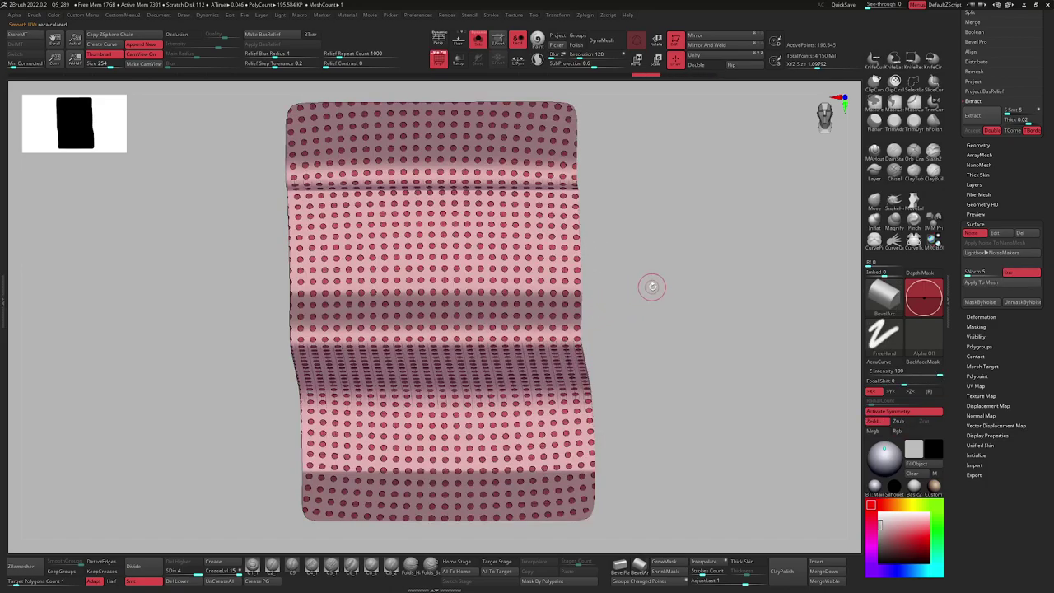
Subdivide the panel once more to level 5 and mask its dot pattern with MaskByNoise.
key("shift+f")
key("ctrl+d")
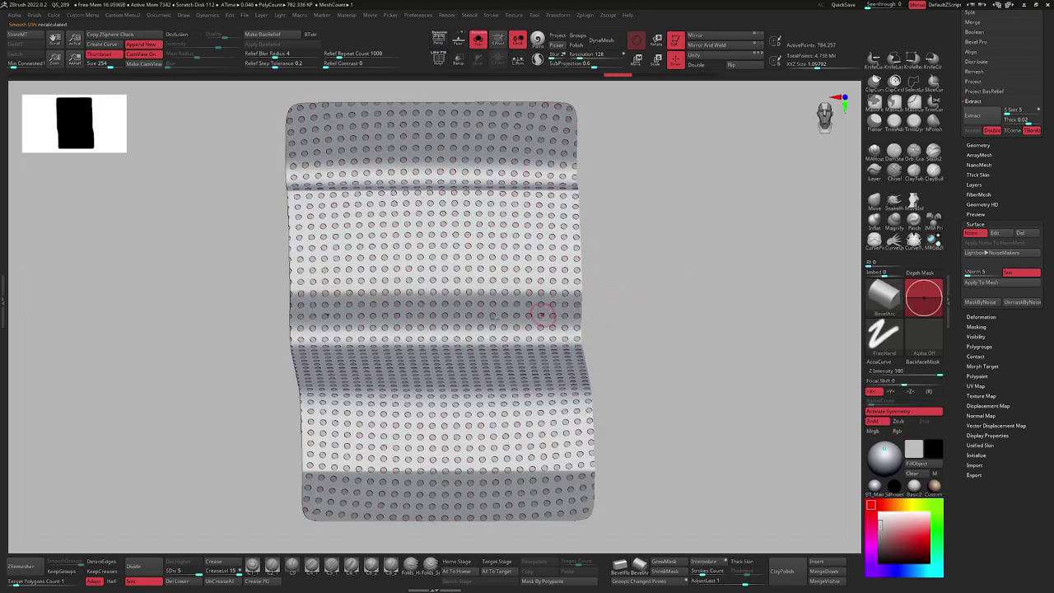
left_click(975, 302)
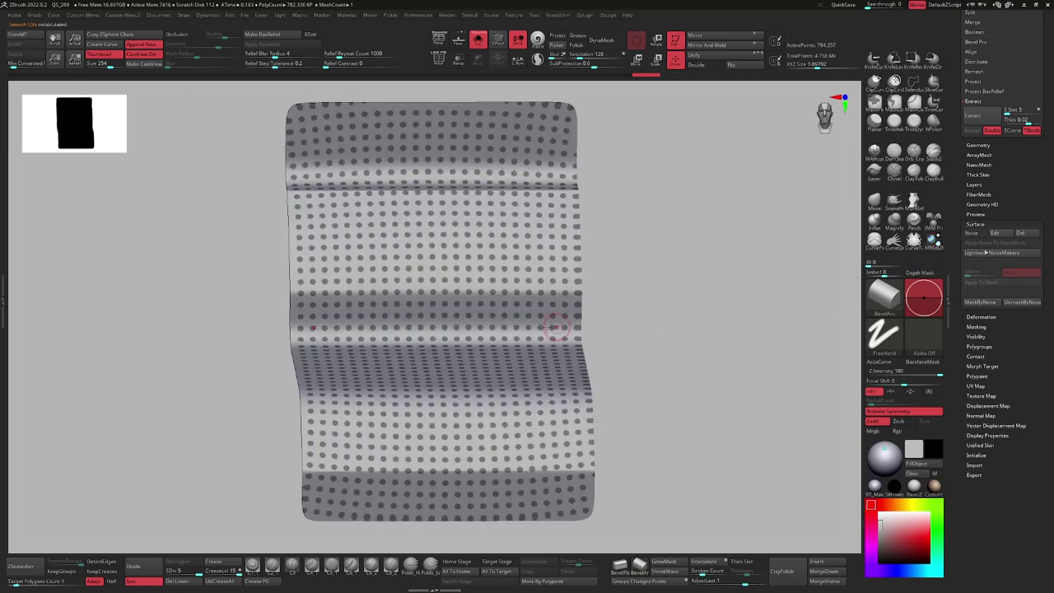
Turn the masked dots into their own polygroup, hide them, and delete the hidden geometry to perforate the panel.
key("ctrl+w")
left_click(484, 320, "ctrl+shift")
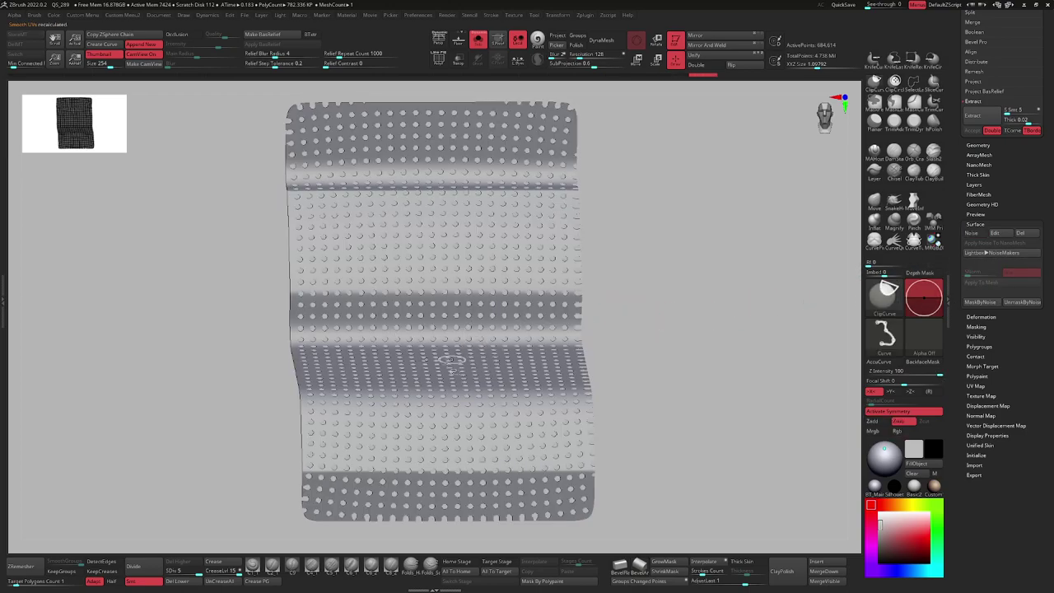
key("2")
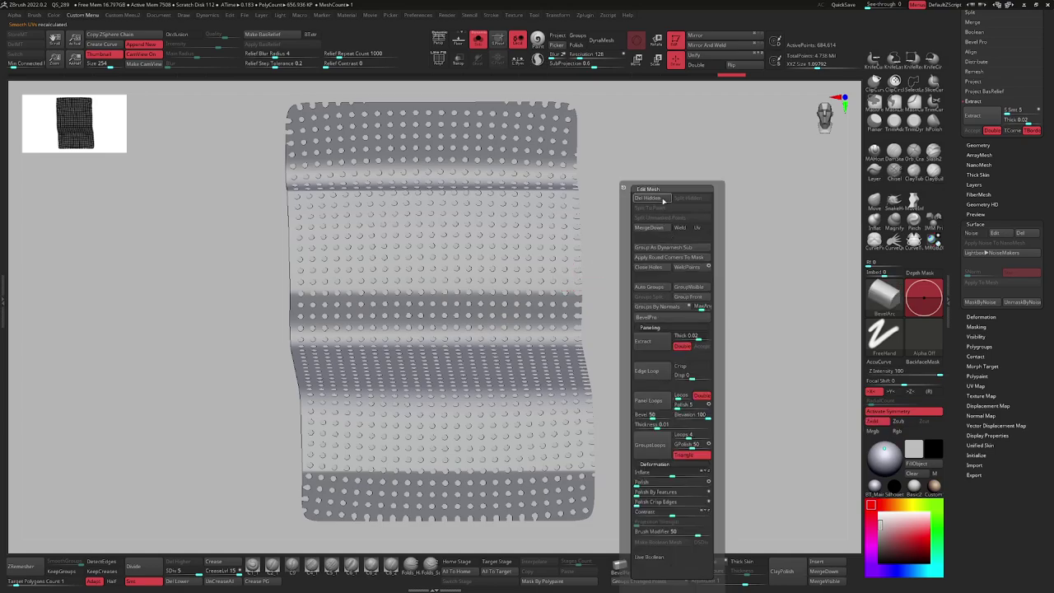
left_click(663, 199)
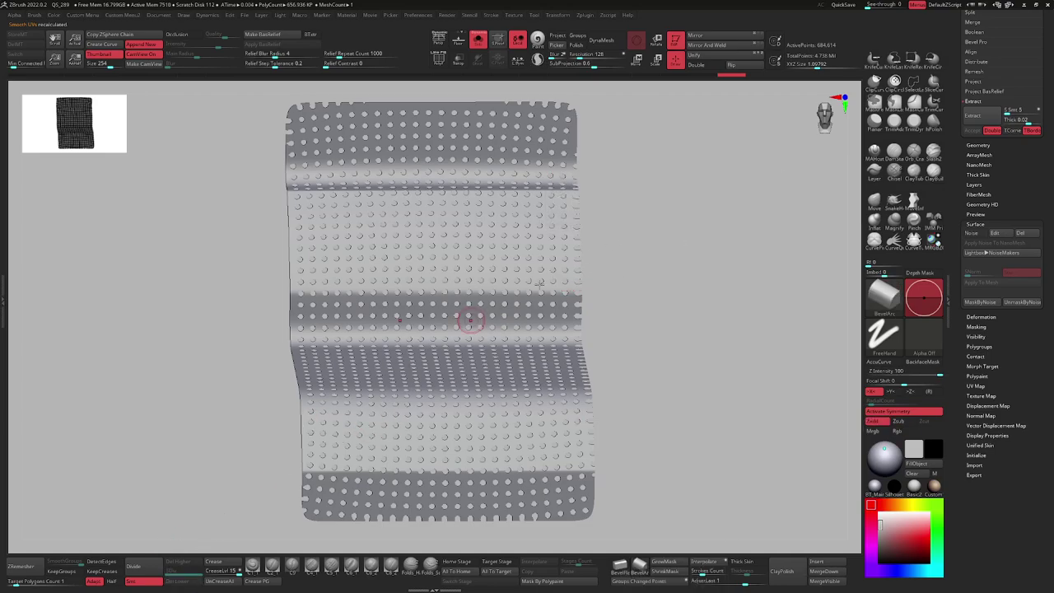
key("ctrl+w")
key("2")
left_click(657, 200)
right_click_drag(458, 363, 452, 300, "ctrl")
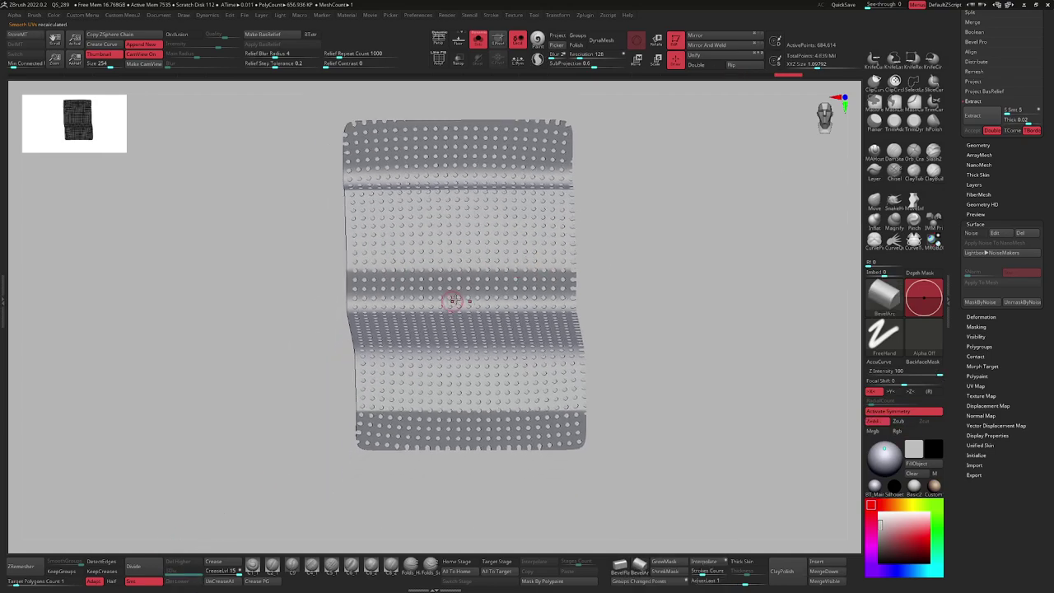
Thicken the perforated sheet with Panel Loops at 0.01 thickness and bring the surrounding block back into view.
left_click_drag(964, 176, 965, 364)
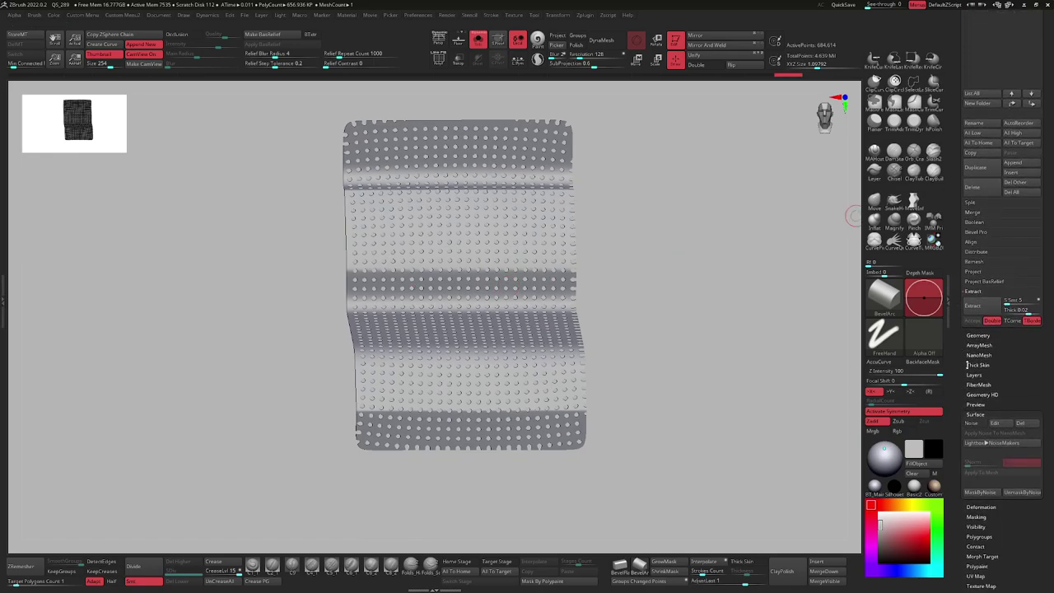
left_click(977, 336)
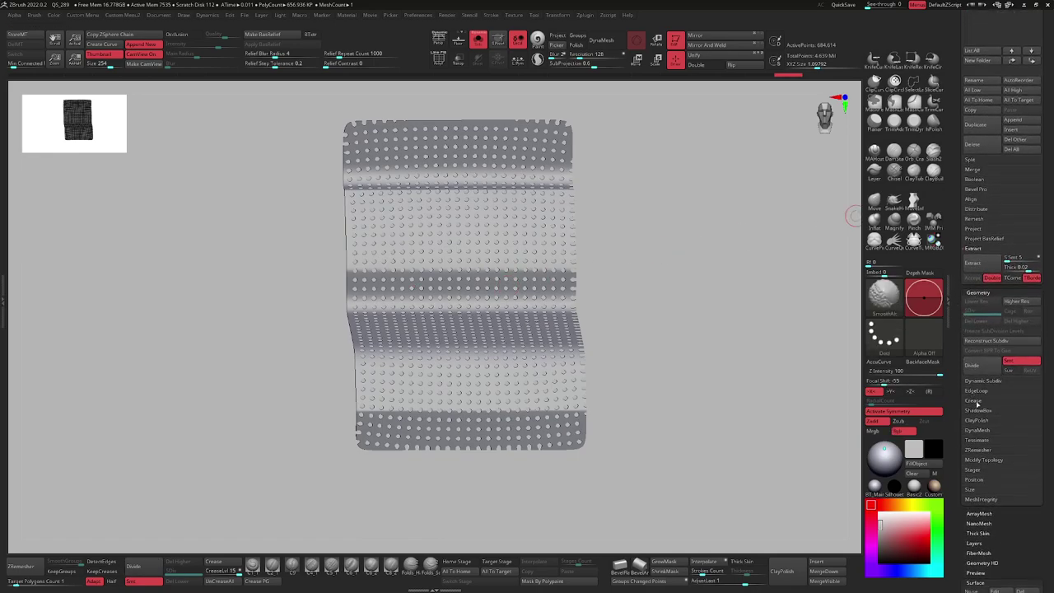
left_click(976, 392, "shift")
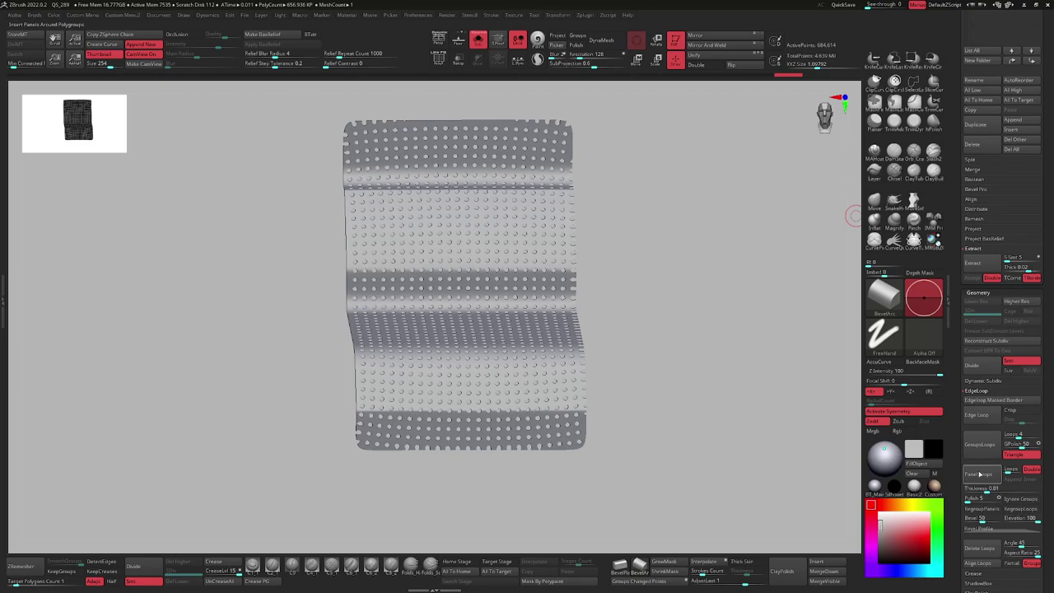
left_click(981, 477)
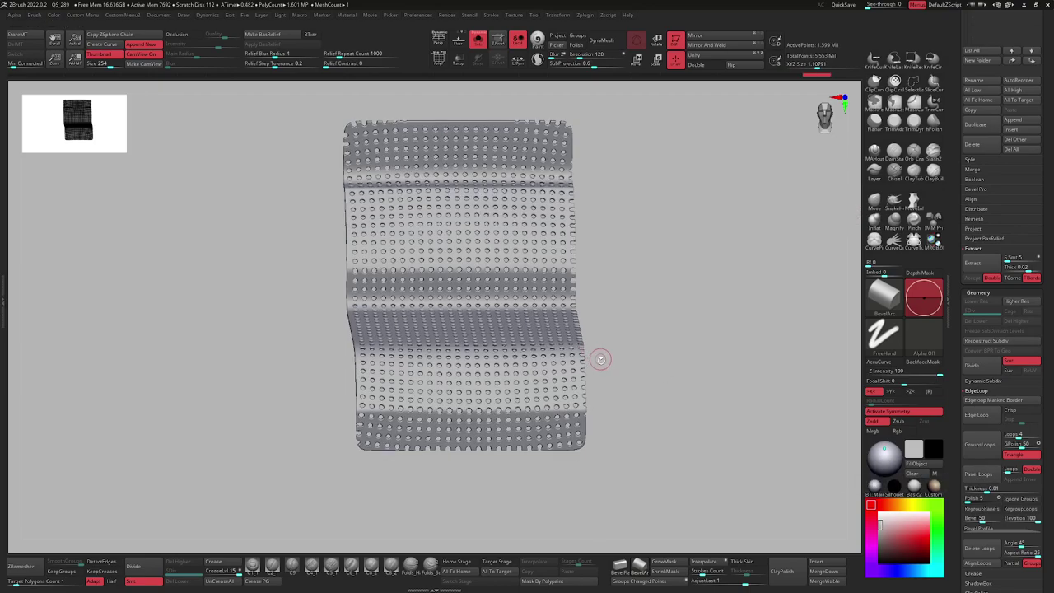
left_click_drag(600, 359, 616, 327)
right_click_drag(617, 327, 616, 306)
key("alt+s")
mouse_move(561, 335)
right_mouse_down("ctrl")
mouse_move(501, 251)
mouse_move(492, 346)
mouse_move(459, 390)
right_mouse_up("ctrl")
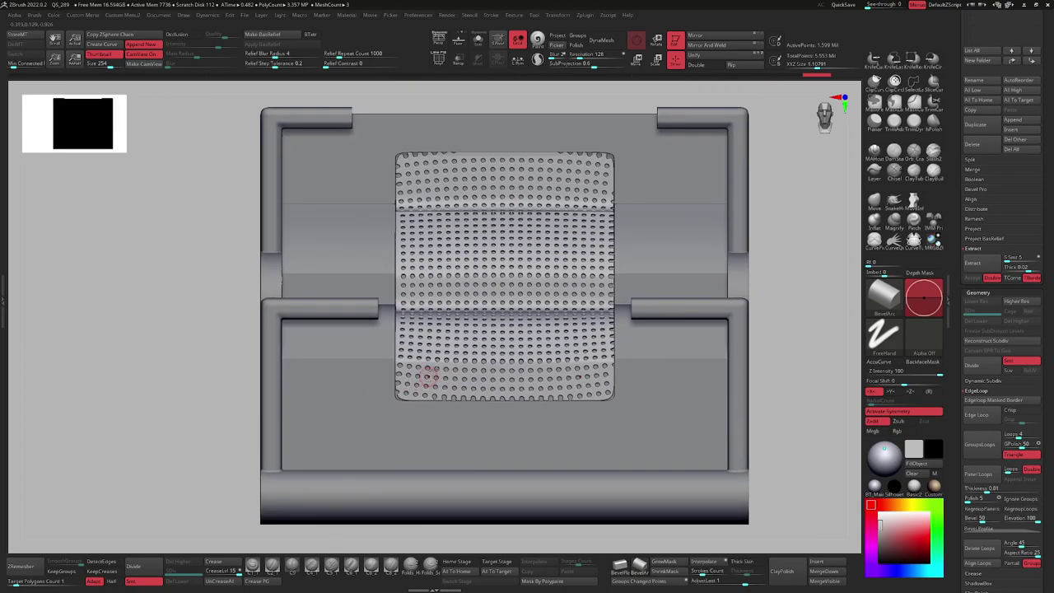
On the cube behind the panel, isolate a horizontal strip at the panel's lower end with an inverted rectangular mask and clip it with ClipCurve.
right_click_drag(433, 394, 403, 366, "ctrl")
right_click_drag(403, 367, 420, 377)
left_click(390, 418, "alt")
right_click_drag(390, 418, 536, 418, "shift")
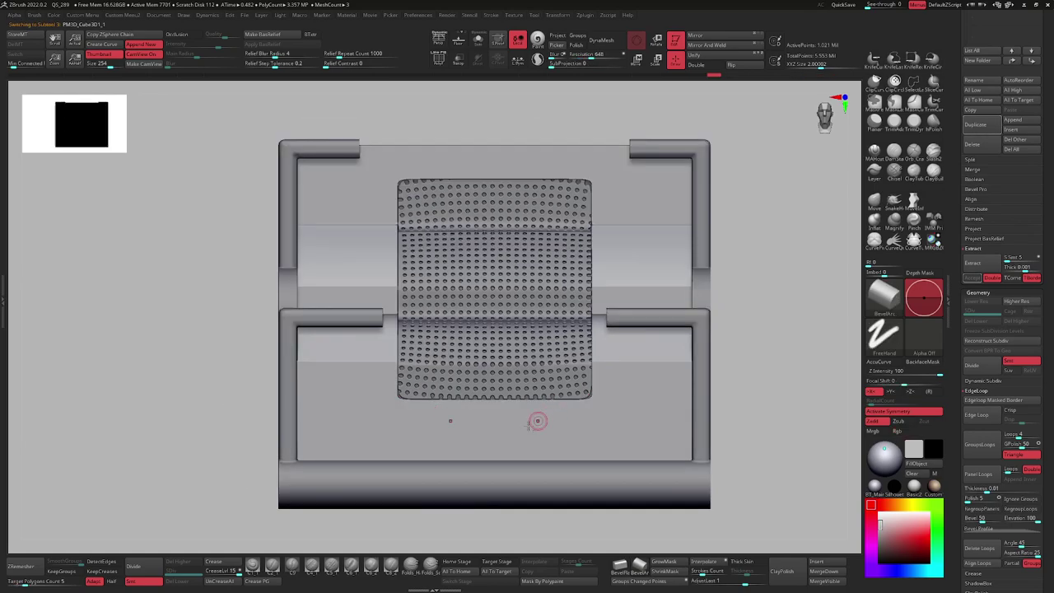
mouse_move(176, 462)
left_mouse_down("ctrl")
mouse_move(249, 518)
mouse_move(478, 432)
mouse_move(637, 417)
left_mouse_up("ctrl")
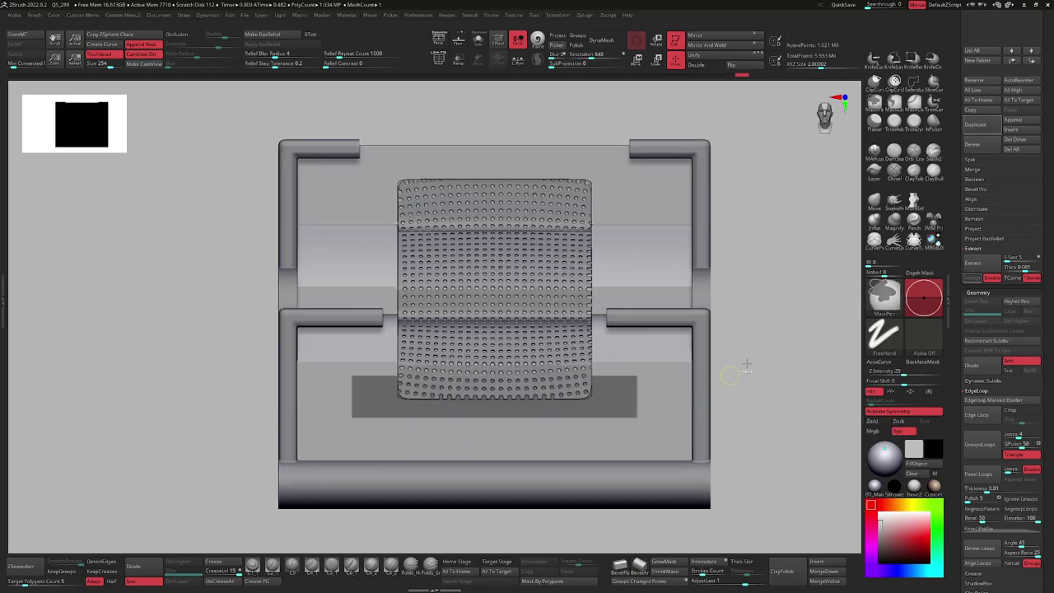
left_click(781, 331, "ctrl")
left_click(875, 81)
mouse_move(758, 365)
left_mouse_down("ctrl+shift")
mouse_move(288, 365)
mouse_move(308, 379)
left_mouse_up("ctrl+shift")
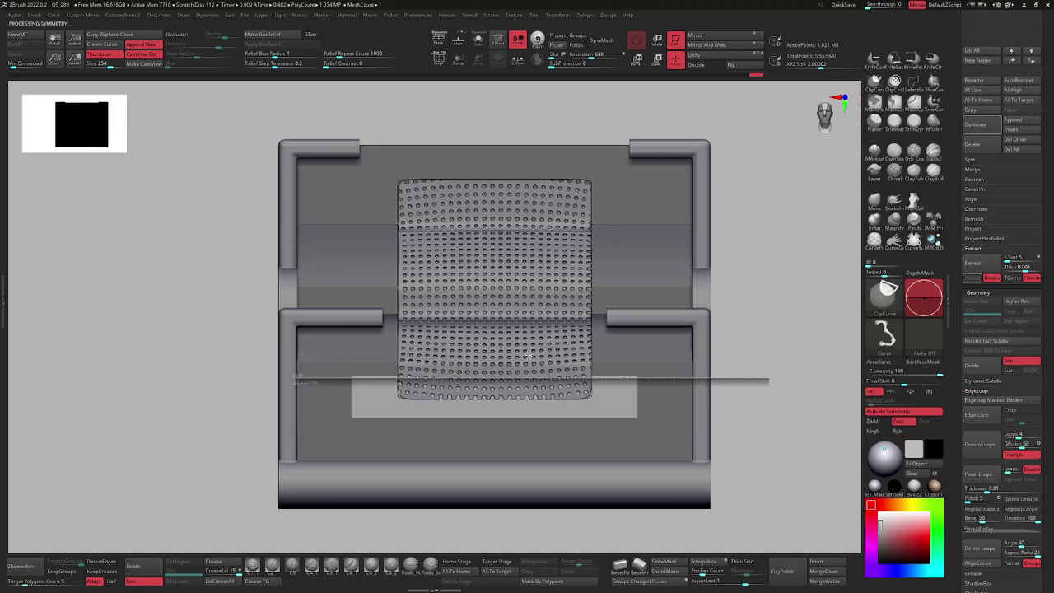
Clear the mask, isolate a second strip across the panel's upper end the same way, and clip it with a horizontal ClipCurve.
left_click_drag(721, 261, 731, 276, "ctrl")
left_click_drag(768, 213, 704, 195, "ctrl")
left_click(183, 268, "ctrl")
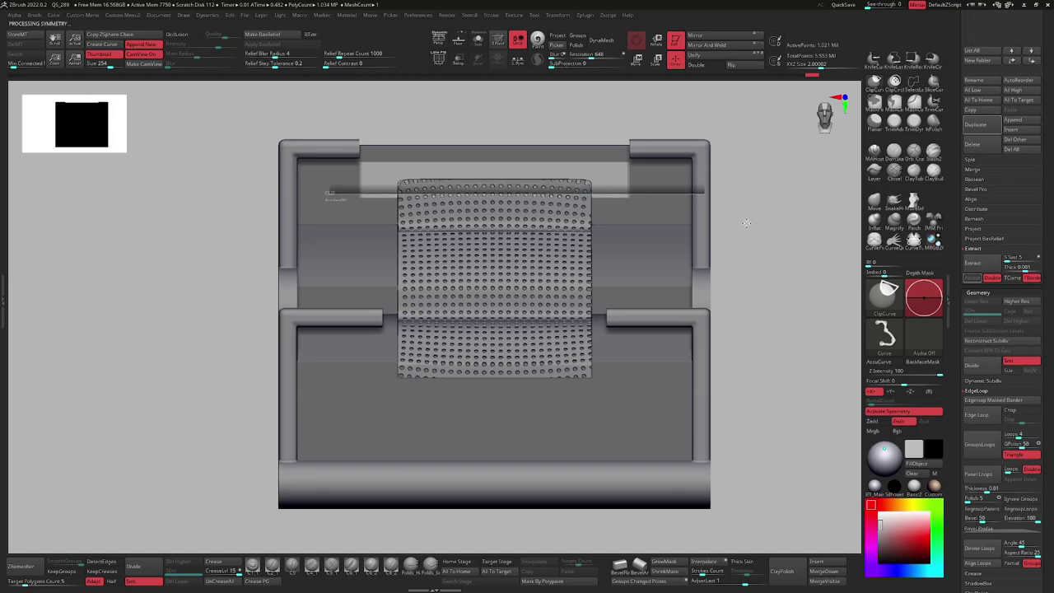
Try to shift the cube's unmasked upper strip with the gizmo, and undo the change.
key("w")
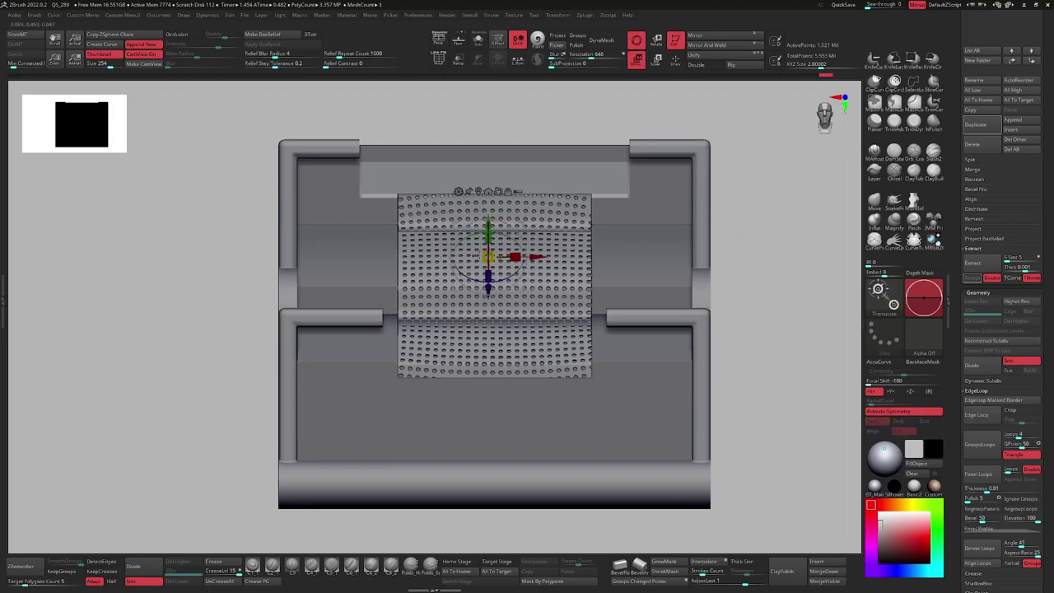
key("x")
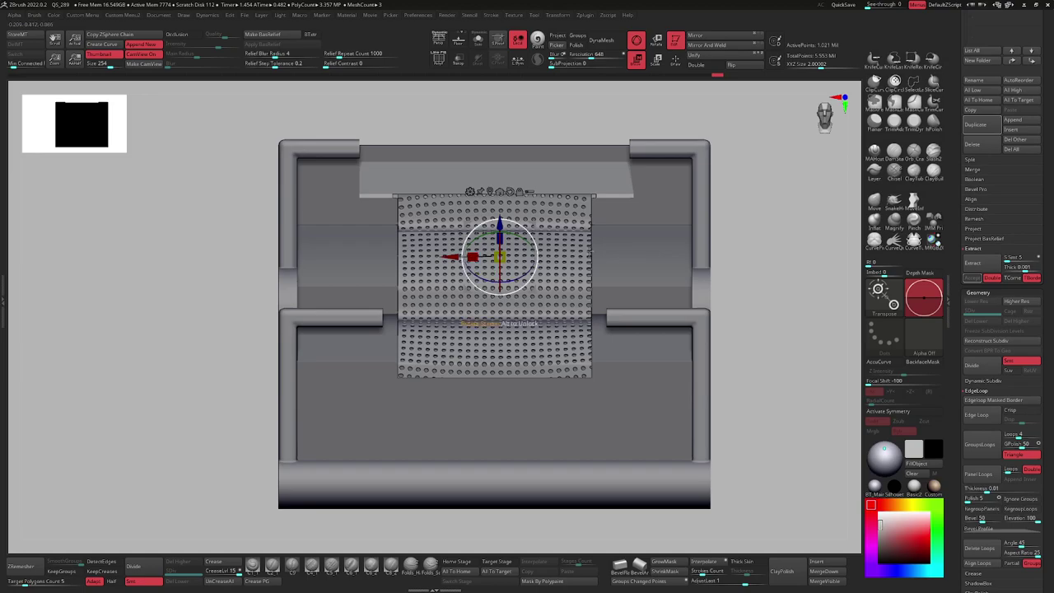
key("ctrl+z")
key("ctrl+z")
key("q")
Select the perforated panel and nudge it slightly on the block's stepped face.
left_click(463, 301, "alt")
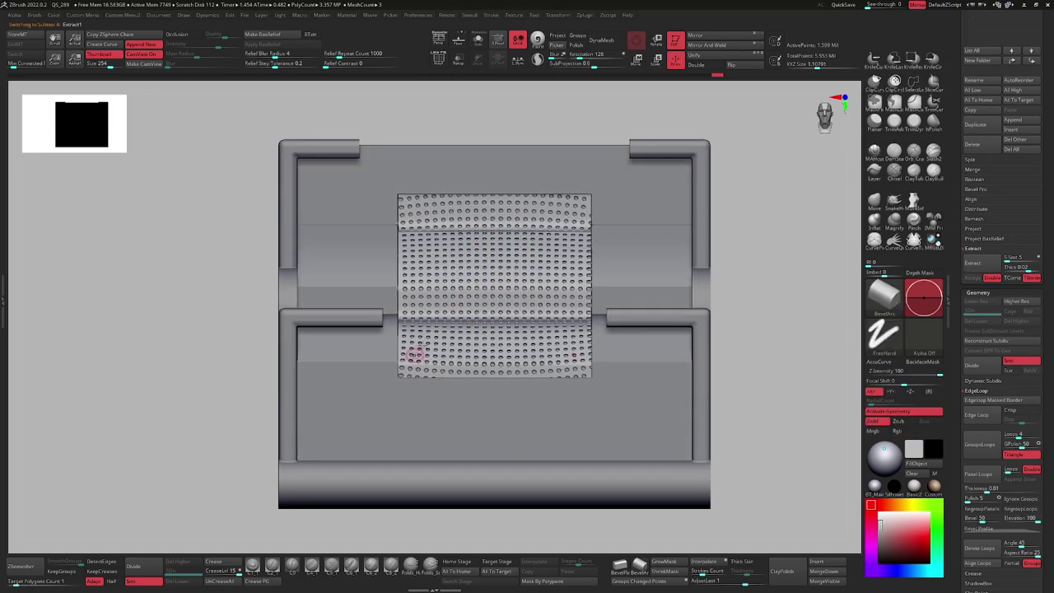
key("w")
left_click_drag(467, 350, 459, 349)
key("q")
mouse_move(709, 298)
right_mouse_down("ctrl")
mouse_move(719, 248)
mouse_move(731, 295)
right_mouse_up("ctrl")
right_click_drag(731, 295, 664, 265, "ctrl")
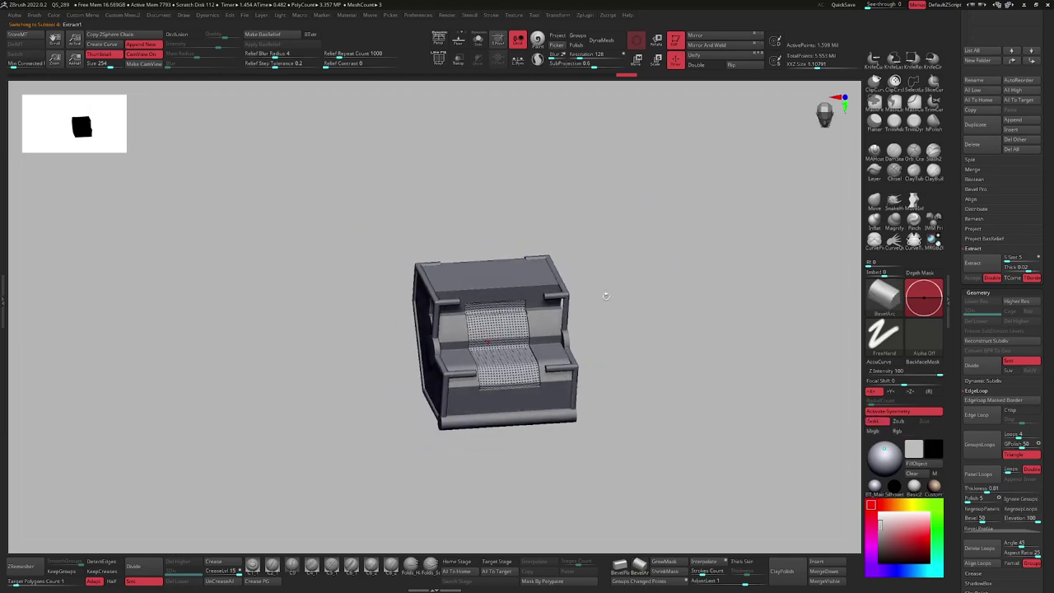
left_click_drag(615, 296, 592, 362)
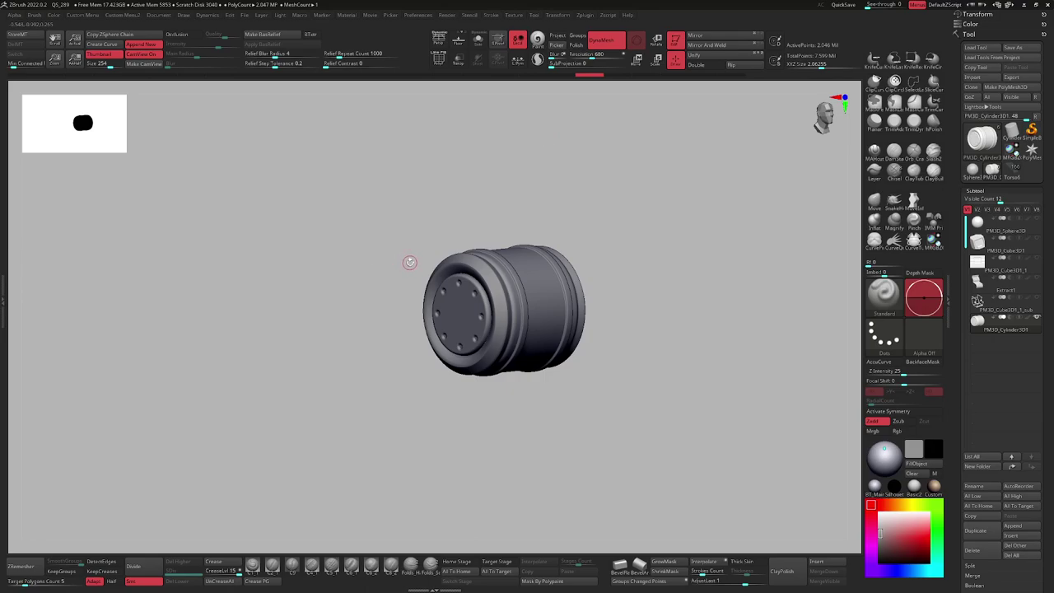
Apply the Extender deformer to the detailed cylinder and stretch it vertically into an elongated capsule shape.
key("w")
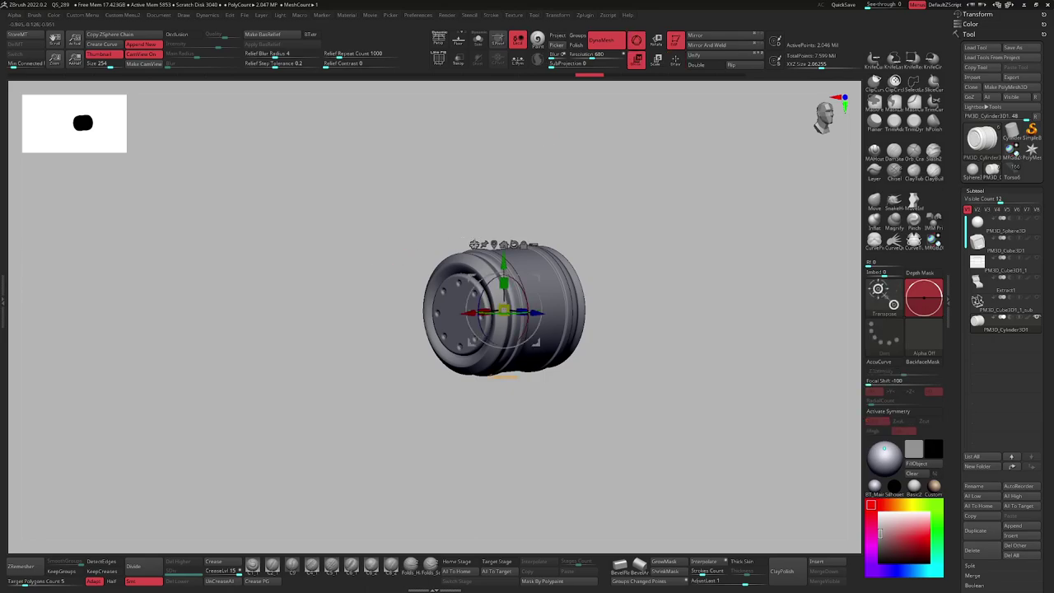
left_click(475, 244)
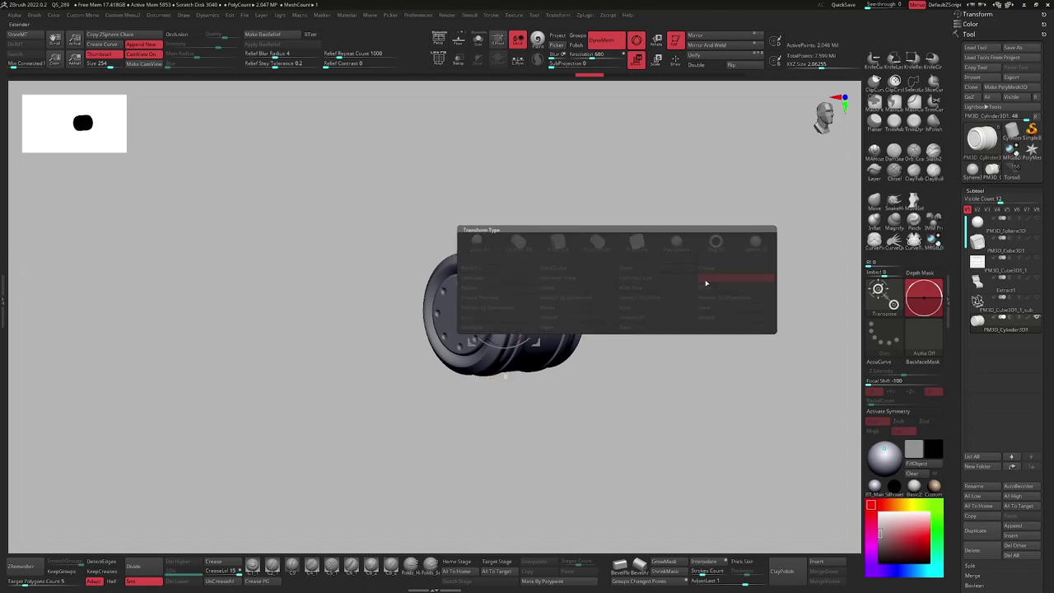
left_click(713, 281)
right_click_drag(568, 294, 480, 375, "ctrl")
mouse_move(497, 259)
right_mouse_down("alt")
mouse_move(460, 227)
mouse_move(469, 260)
mouse_move(412, 297)
mouse_move(493, 239)
right_mouse_up("alt")
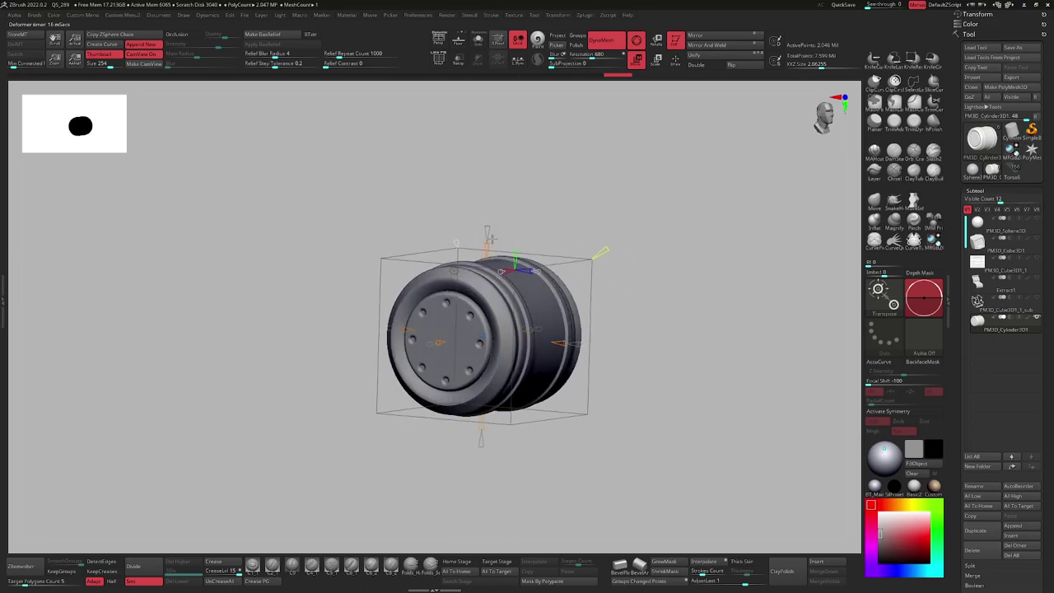
left_click_drag(487, 247, 489, 144)
key("q")
right_click_drag(534, 295, 528, 251, "alt")
right_click_drag(520, 347, 483, 298)
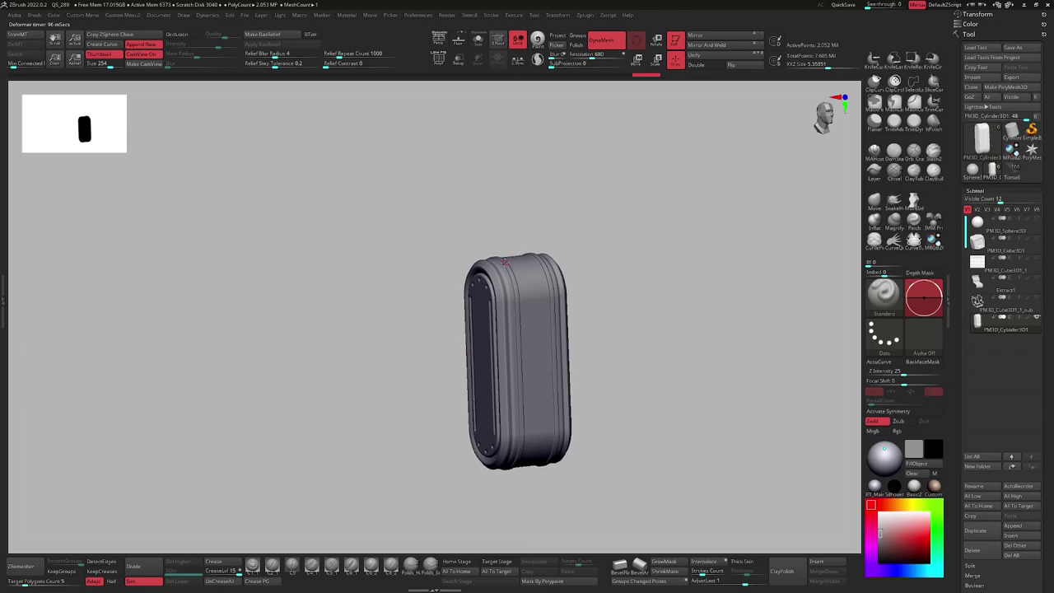
Examine the elongated shape's end face from the front and undo the vertical extension.
right_click_drag(499, 362, 499, 422, "ctrl")
right_click_drag(471, 297, 547, 289)
right_click_drag(510, 292, 504, 253, "alt")
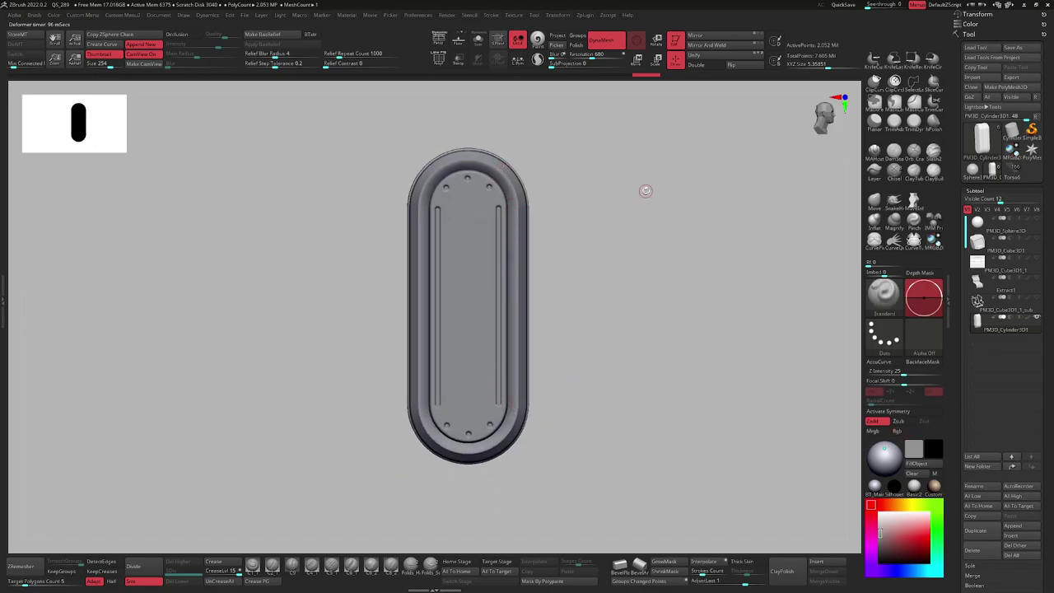
right_click_drag(469, 312, 452, 346, "alt")
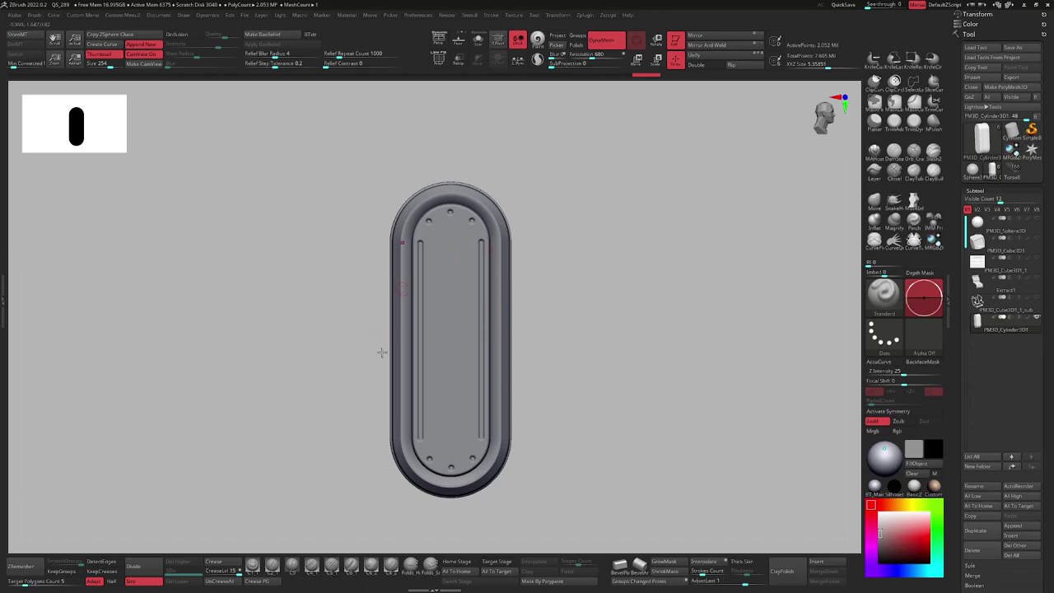
key("ctrl+z")
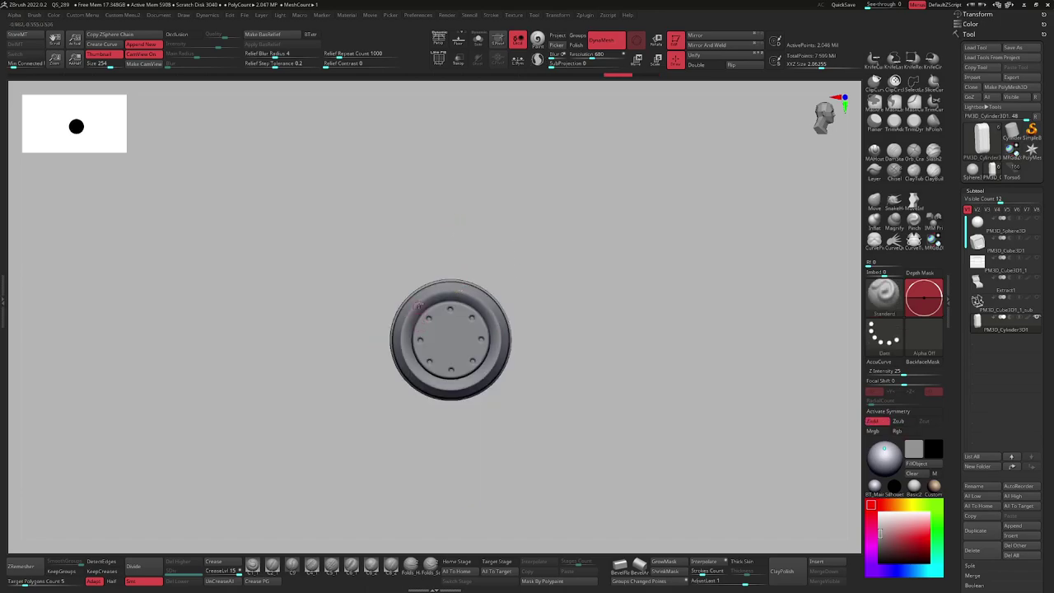
right_click_drag(450, 284, 414, 288)
Switch the cylinder's deformer from Extender to Taper and flare one end outward into a bell shape.
key("w")
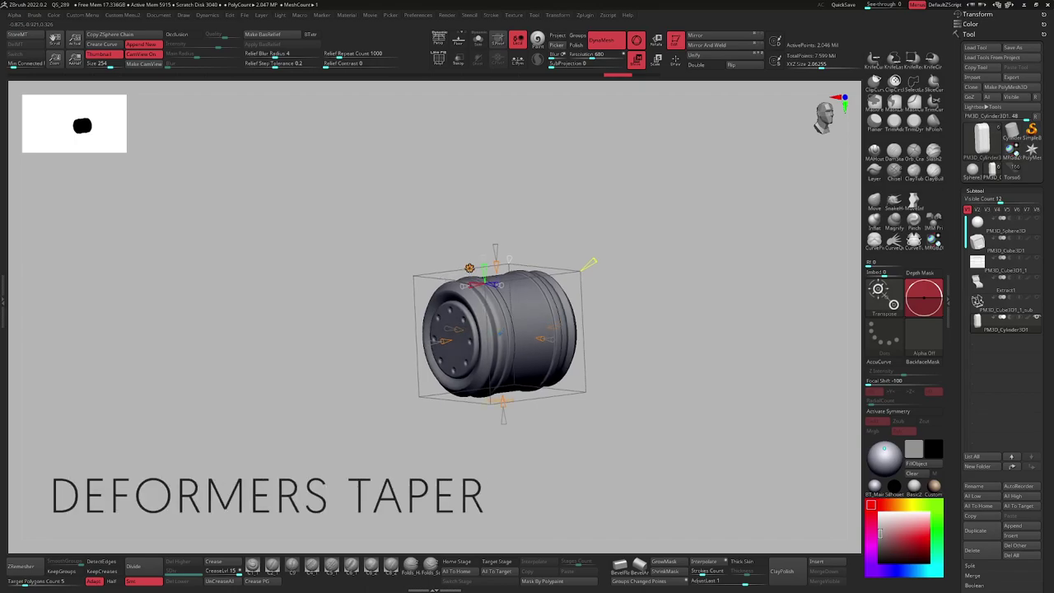
left_click(469, 267)
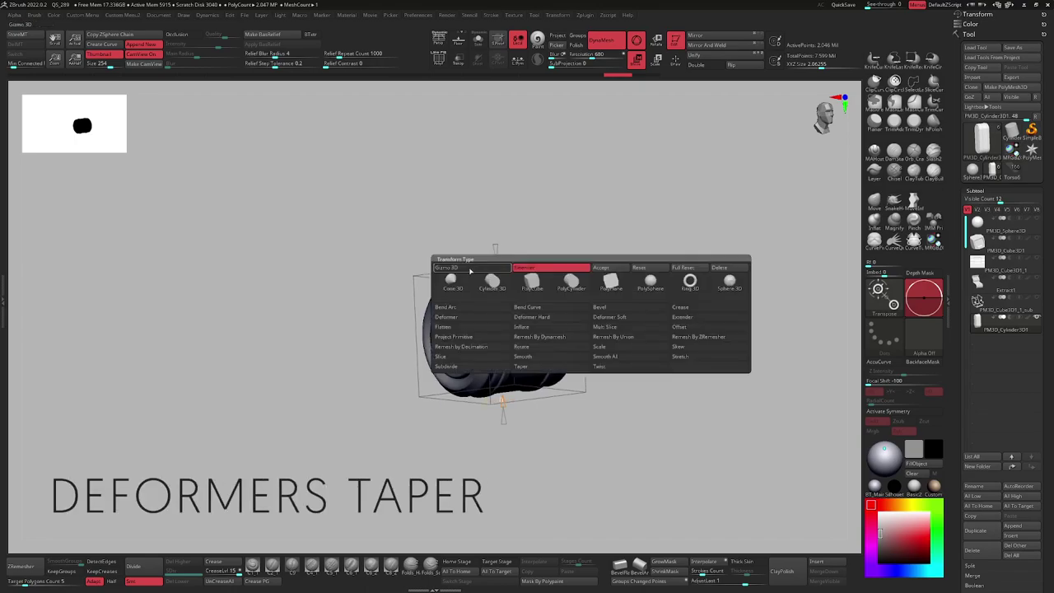
left_click(538, 366)
right_click_drag(486, 411, 432, 354)
left_click_drag(448, 340, 422, 345)
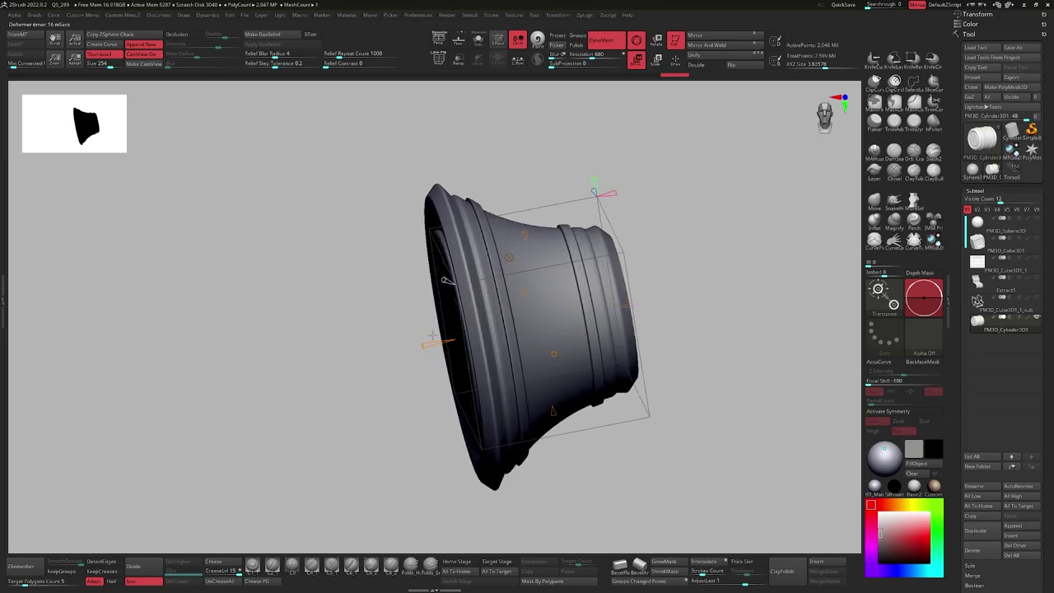
right_click_drag(608, 280, 542, 263)
right_click_drag(542, 262, 499, 277, "alt")
right_click_drag(537, 346, 517, 300, "alt")
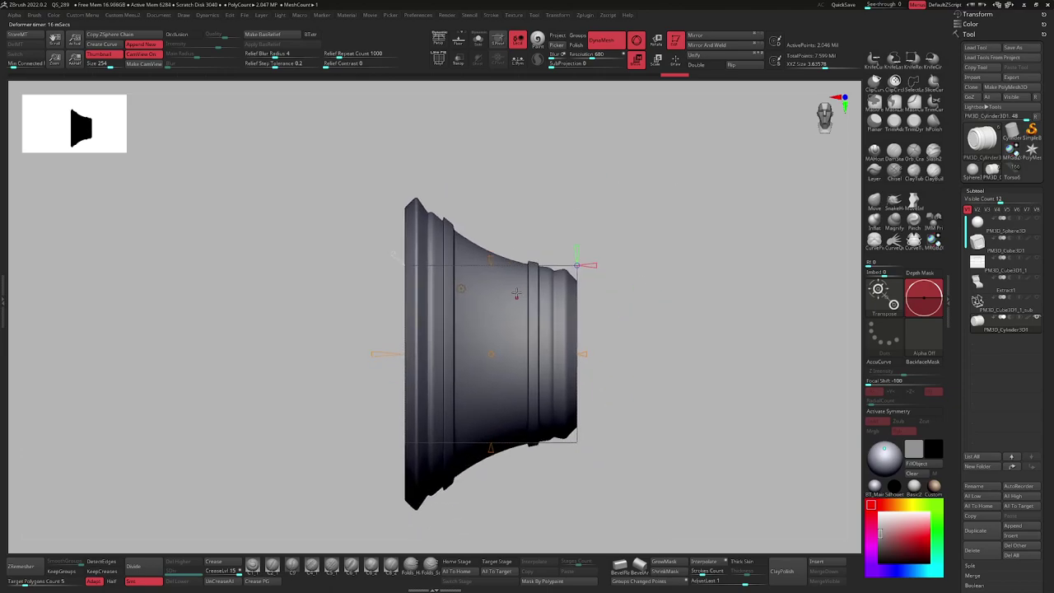
Lower the taper's Exponent to 0 to turn the cylinder's concave flare into a fuller profile.
left_click_drag(540, 333, 457, 281)
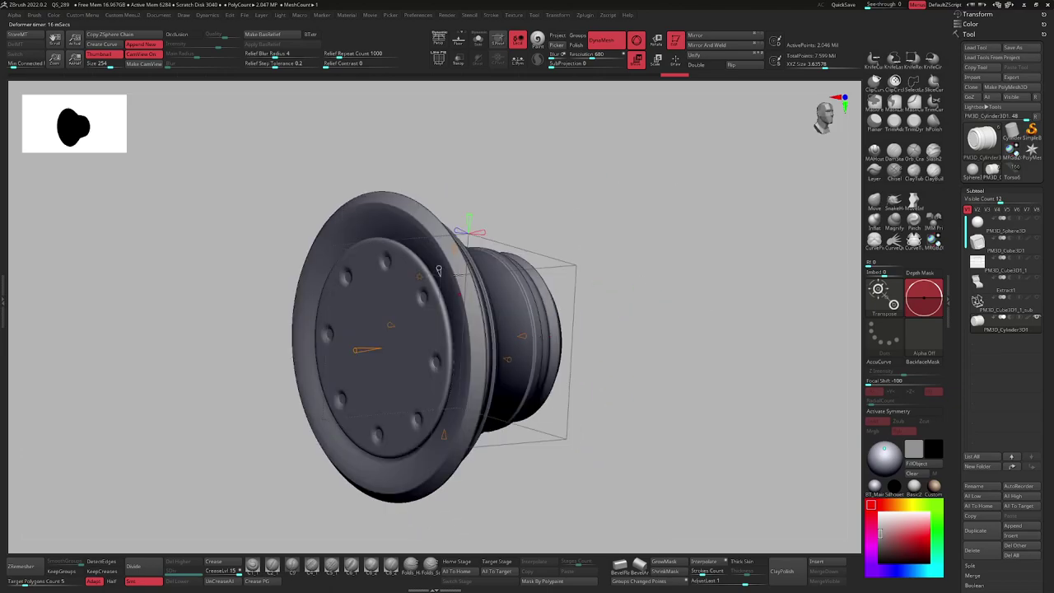
left_click_drag(482, 357, 460, 340)
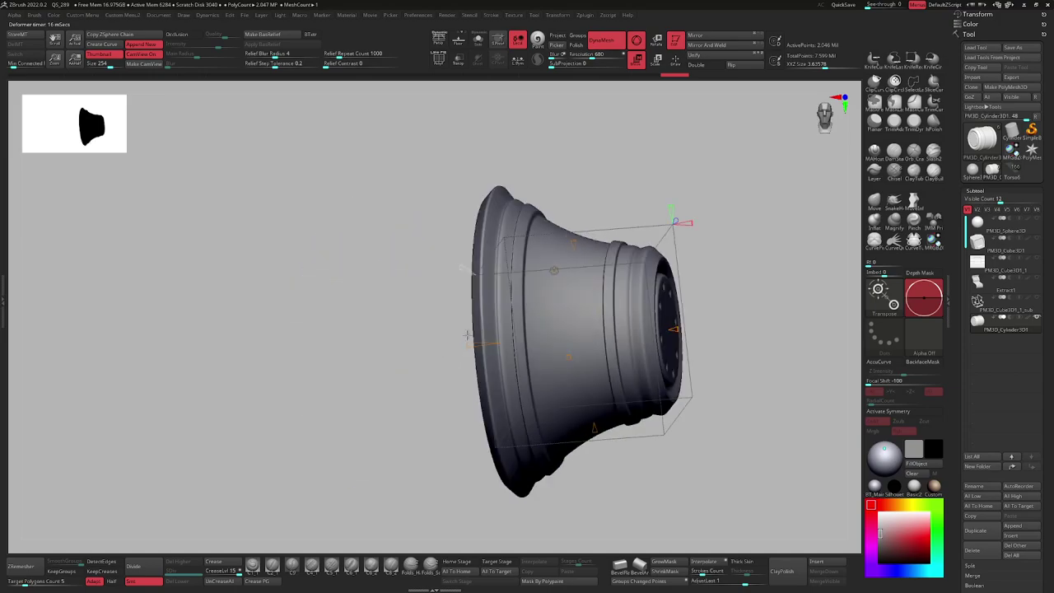
right_click_drag(644, 293, 554, 268, "alt")
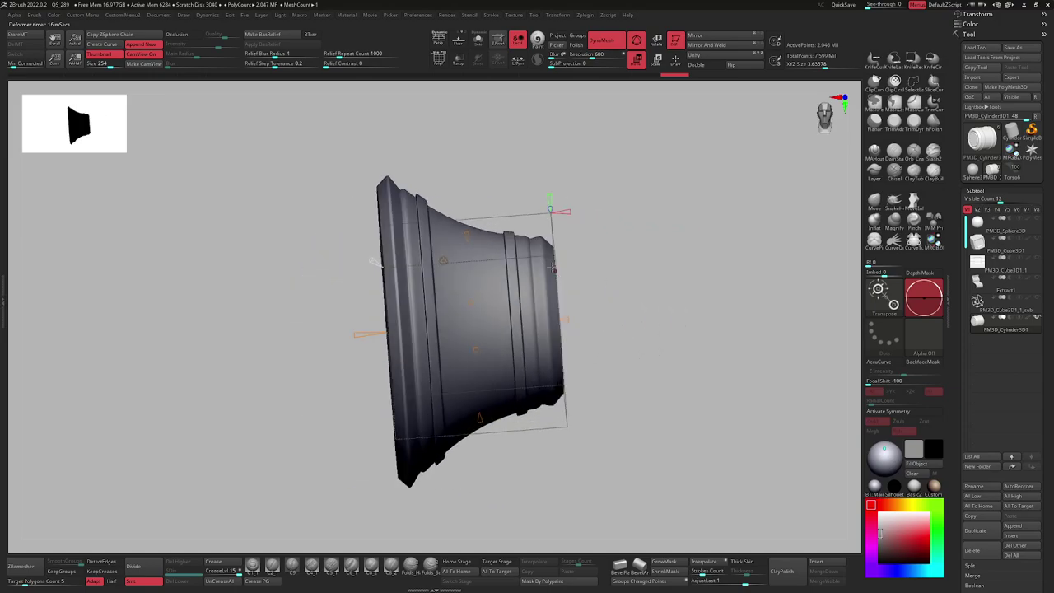
right_click_drag(444, 259, 458, 287)
right_click_drag(357, 335, 333, 256)
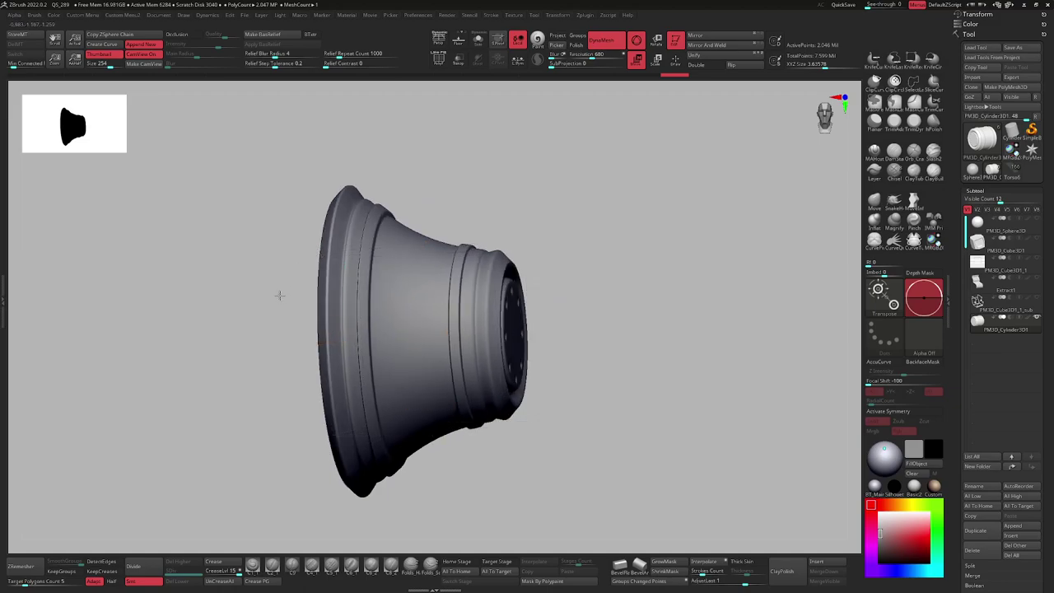
right_click_drag(282, 297, 286, 268)
left_click_drag(295, 243, 303, 248)
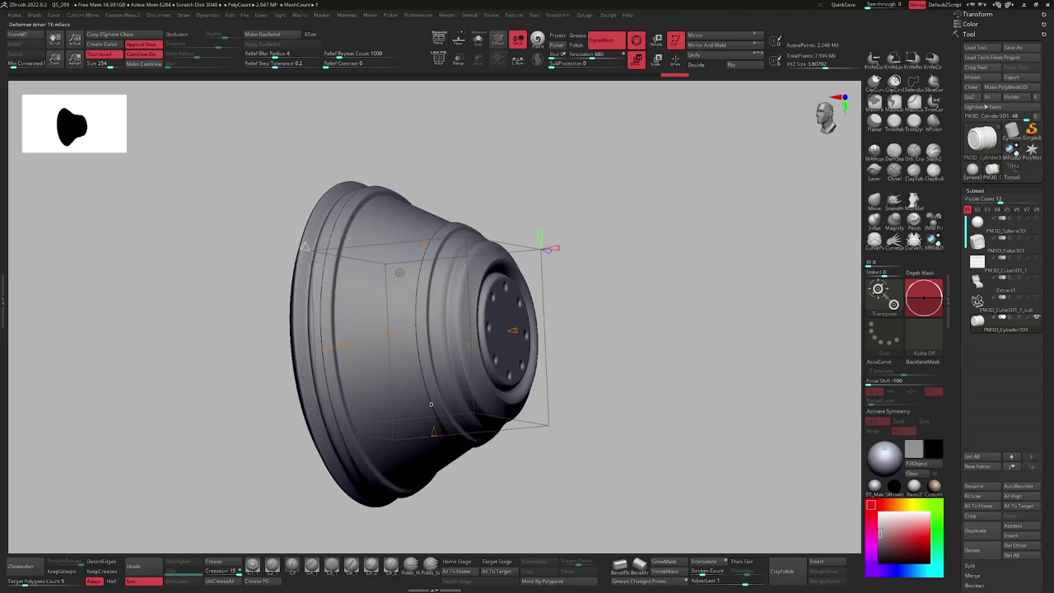
right_click_drag(268, 295, 273, 273)
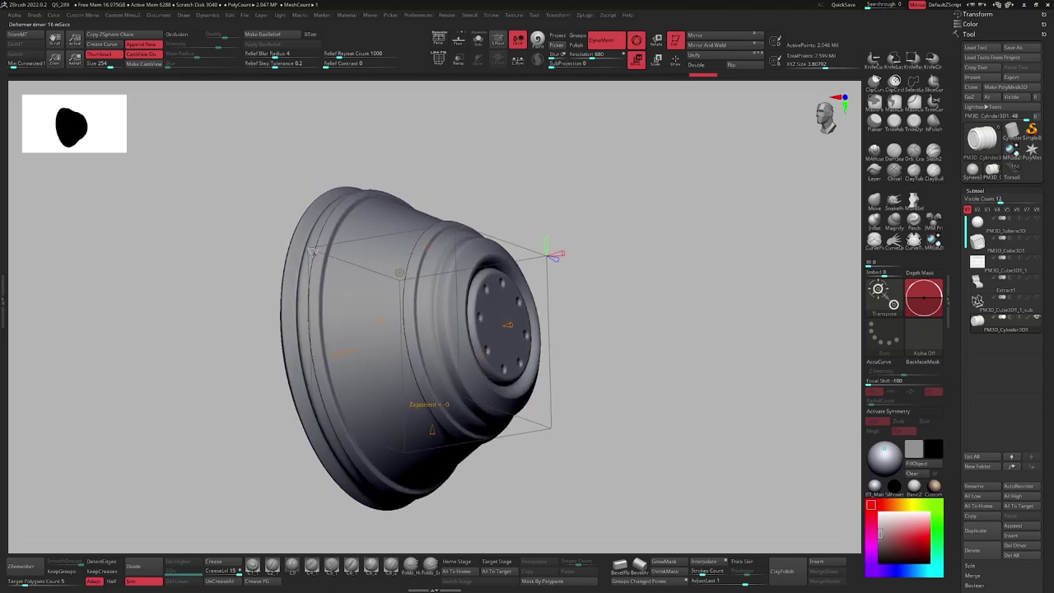
Adjust the taper at the wide end of the detailed cylinder.
mouse_move(312, 253)
left_mouse_down()
mouse_move(329, 264)
mouse_move(302, 245)
left_mouse_up()
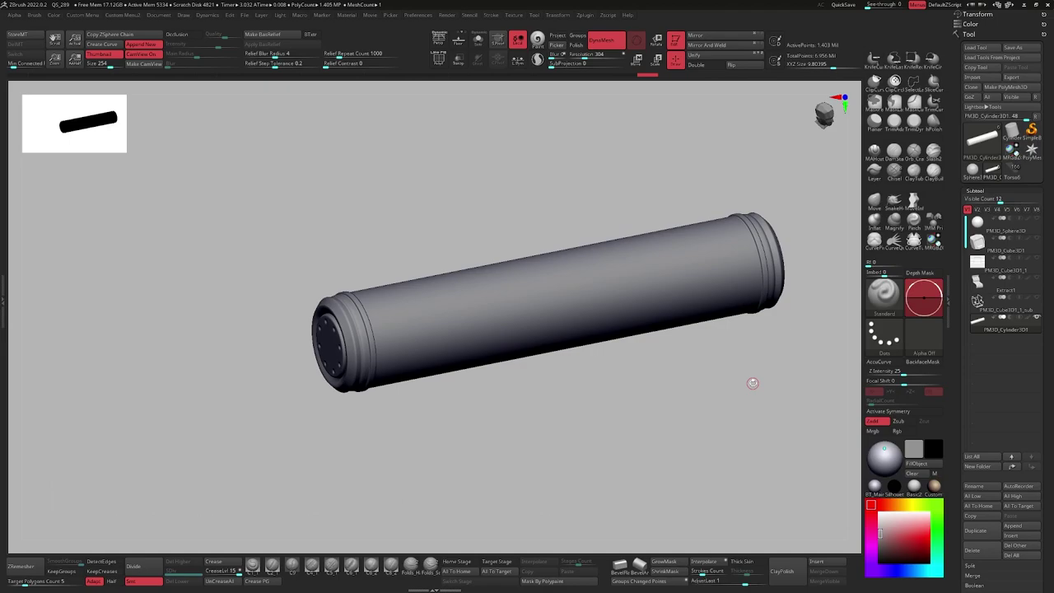
Apply the Bend Curve deformer to the long ringed cylinder and try different Curve Resolution settings.
key("w")
left_click(344, 271)
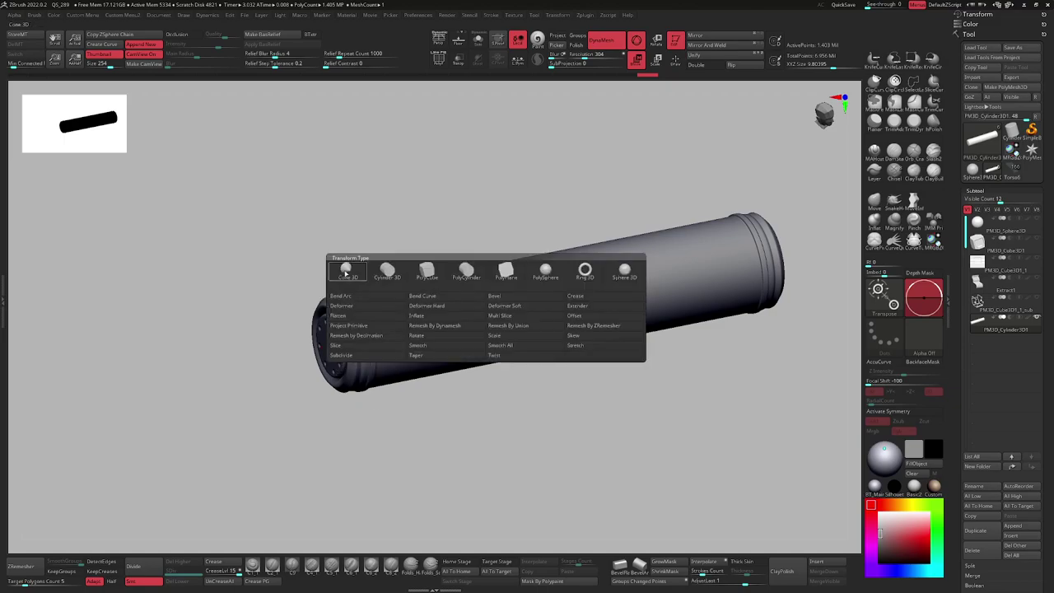
left_click(427, 297)
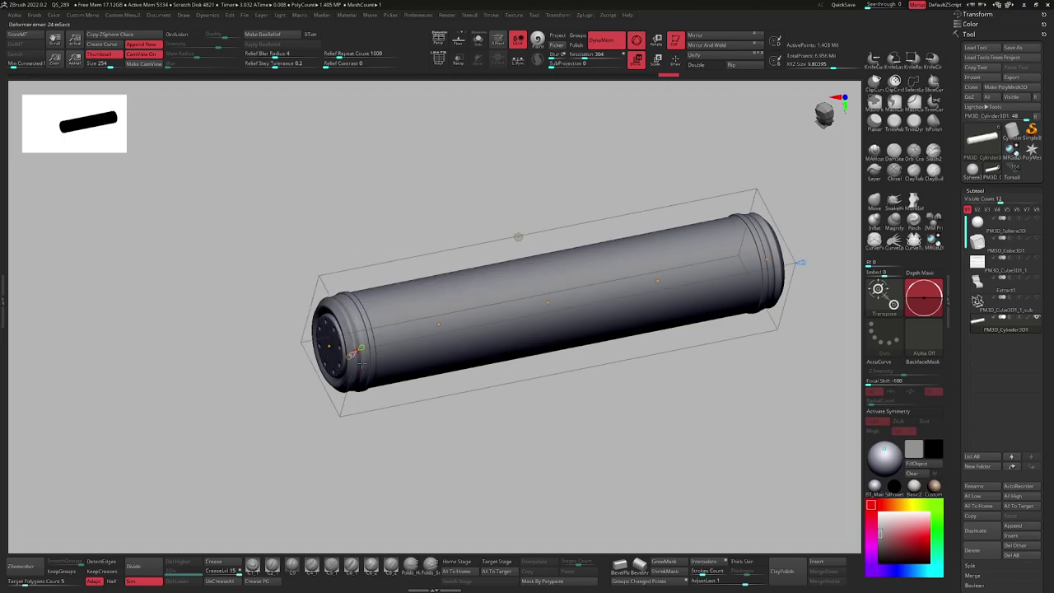
left_click_drag(370, 445, 279, 335)
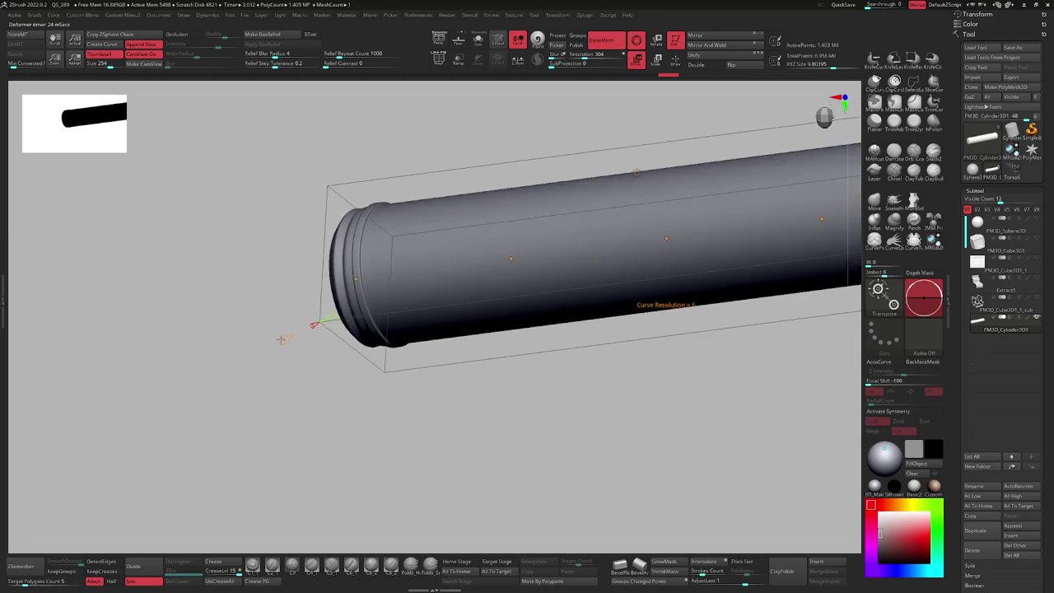
left_click_drag(408, 296, 310, 324, "alt")
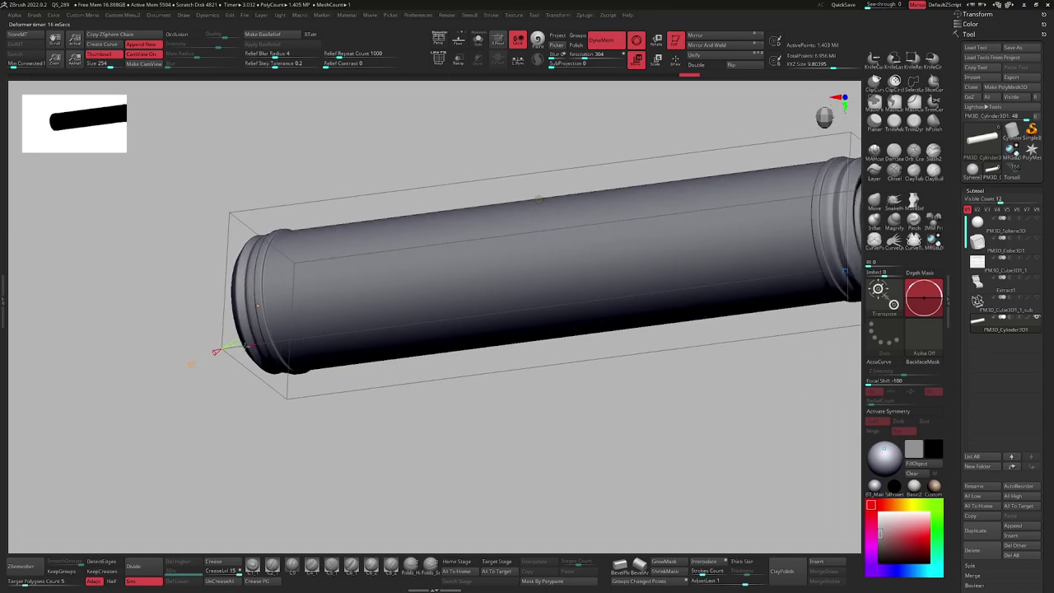
left_click_drag(233, 344, 227, 347)
mouse_move(376, 387)
left_mouse_down("alt")
mouse_move(327, 391)
mouse_move(379, 379)
left_mouse_up("alt")
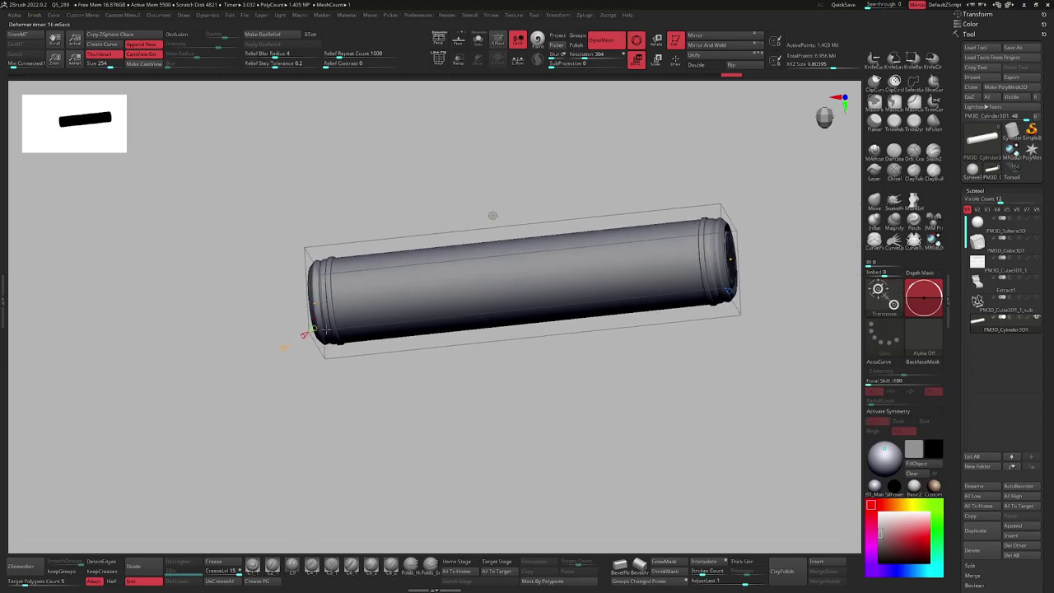
right_click_drag(289, 332, 385, 262, "ctrl")
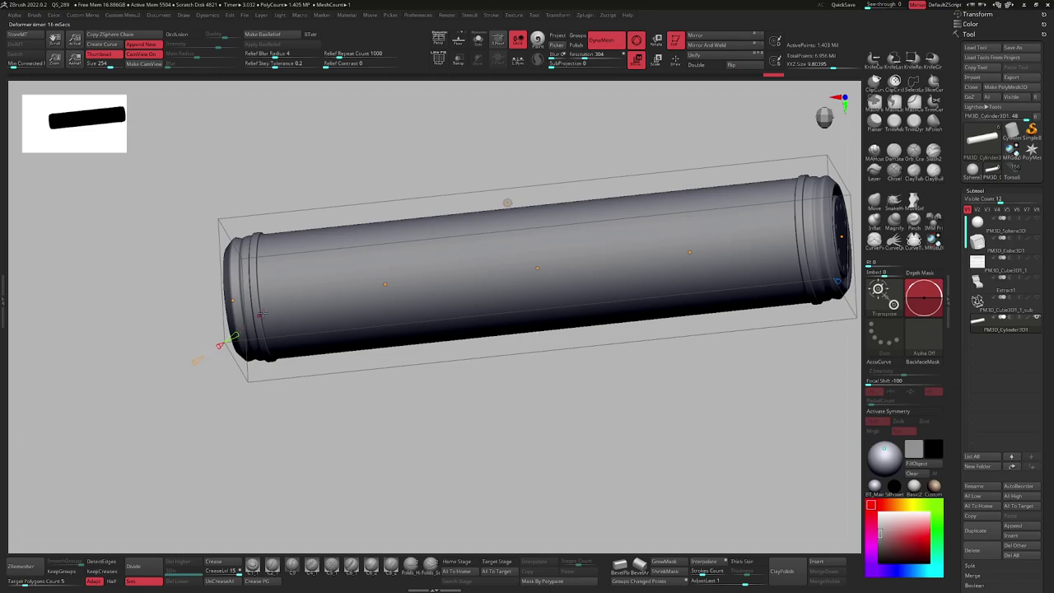
Bend the long cylinder into an arched pipe, curving both end caps to face the same way.
left_click_drag(233, 297, 410, 487, "alt")
left_click_drag(450, 417, 446, 326)
left_click_drag(541, 302, 538, 295)
left_click_drag(528, 364, 462, 353)
left_click_drag(407, 321, 387, 318)
left_click_drag(500, 288, 499, 277)
left_click_drag(463, 362, 380, 249)
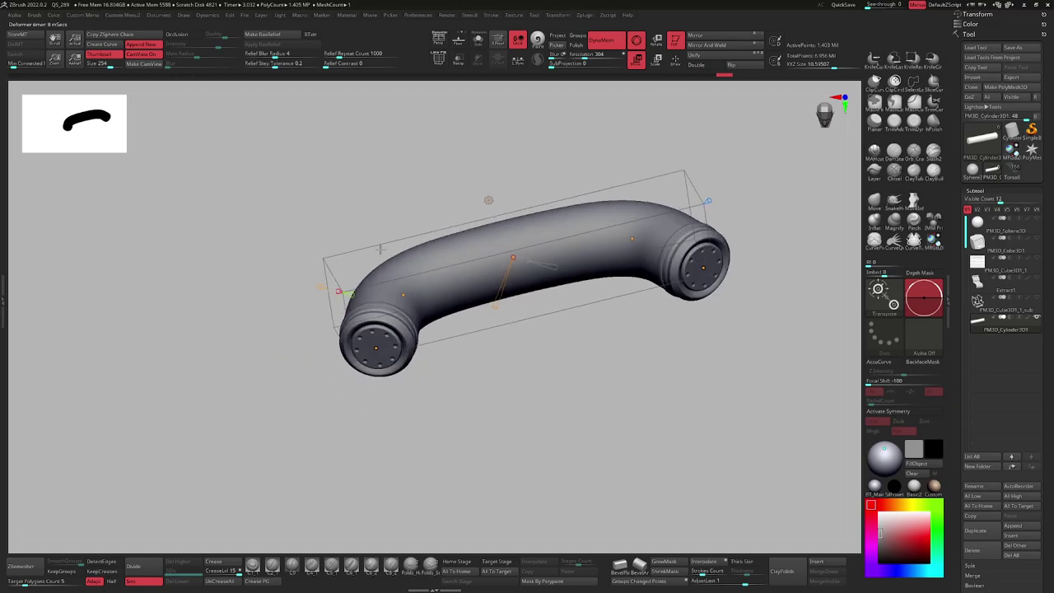
Refine the arched pipe's curve by repositioning the deformer's intermediate curve points.
right_click_drag(370, 354, 386, 399, "ctrl")
left_click_drag(317, 269, 310, 269)
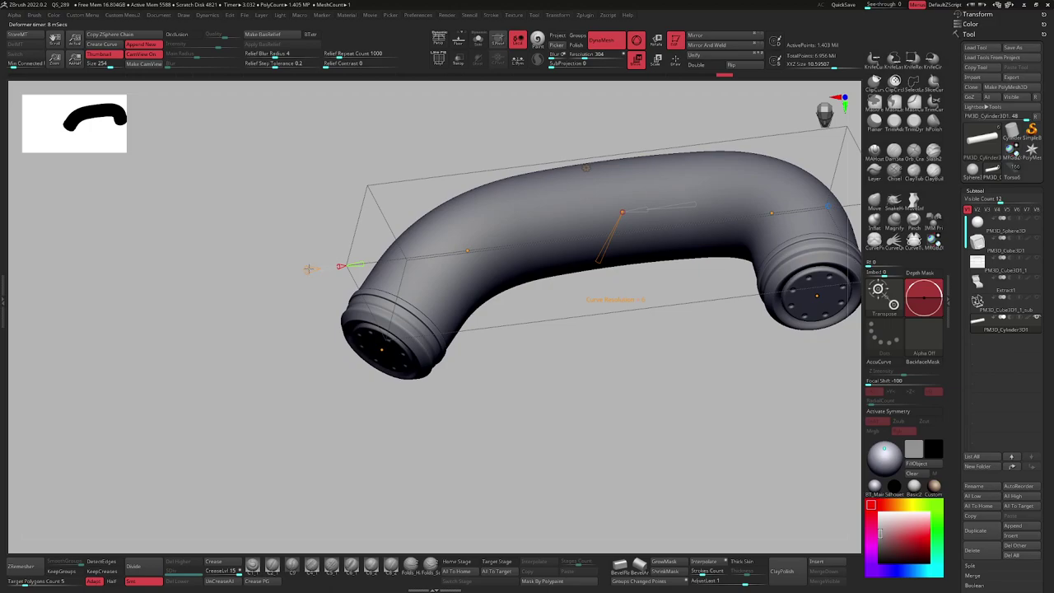
right_click_drag(494, 216, 472, 258)
left_click_drag(458, 251, 459, 224)
left_click_drag(551, 244, 550, 212)
Adjust the bent pipe's curve further and check its profile from the side.
right_click_drag(508, 233, 433, 298, "alt")
left_click_drag(309, 333, 281, 313)
left_click_drag(265, 386, 212, 379)
left_click_drag(238, 453, 237, 455)
left_click_drag(323, 473, 384, 316, "alt")
left_click_drag(384, 317, 468, 304, "alt")
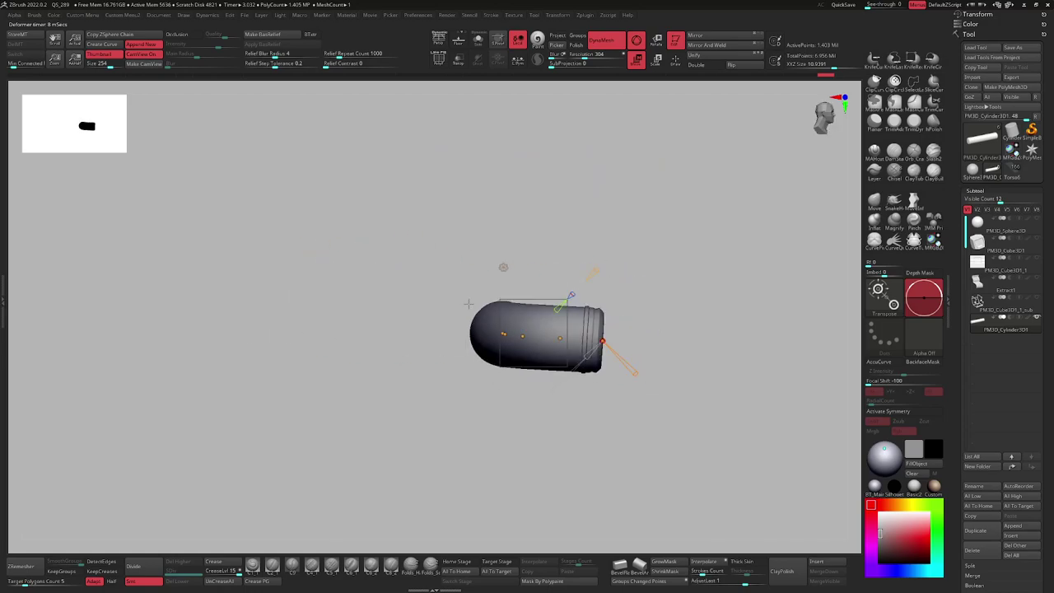
left_click_drag(446, 357, 494, 329)
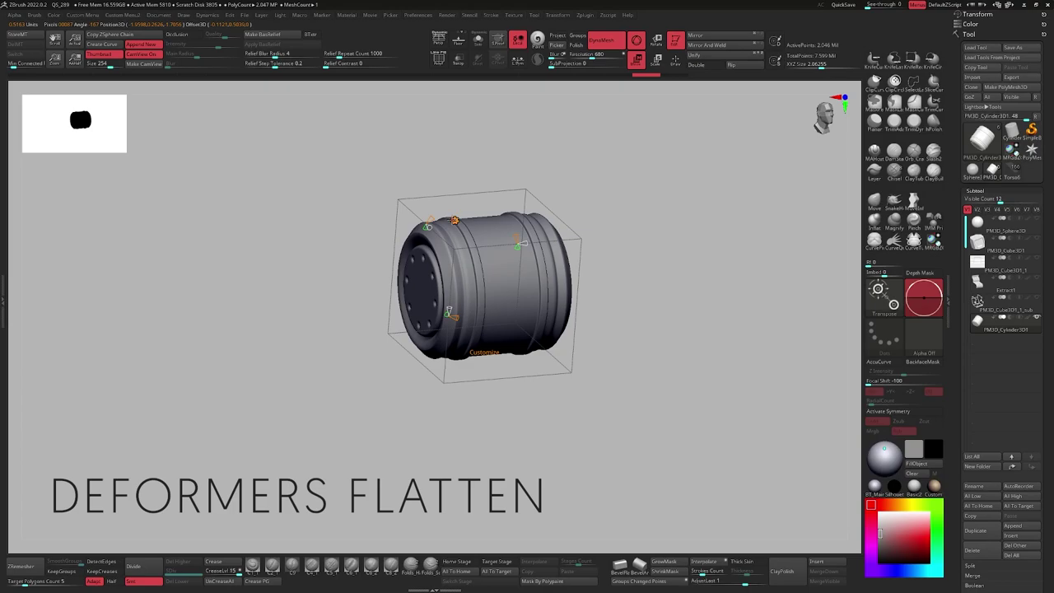
Open the list of available deformers for the short detailed cylinder.
left_click(453, 220)
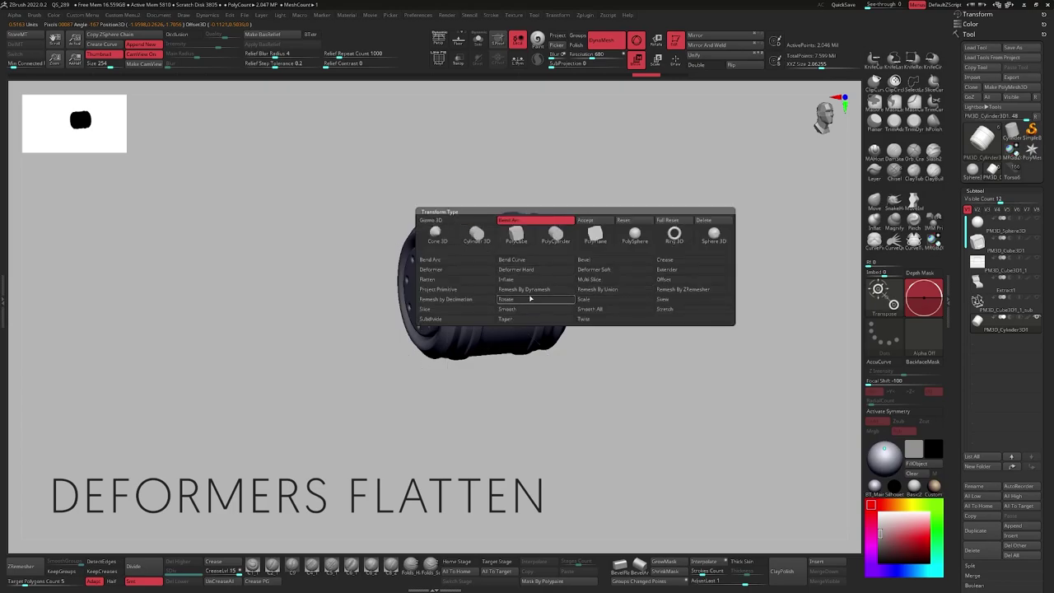
Apply the Flatten deformer to the cylinder and flatten away one end along its length.
left_click(487, 294)
right_click_drag(432, 296, 469, 225, "ctrl")
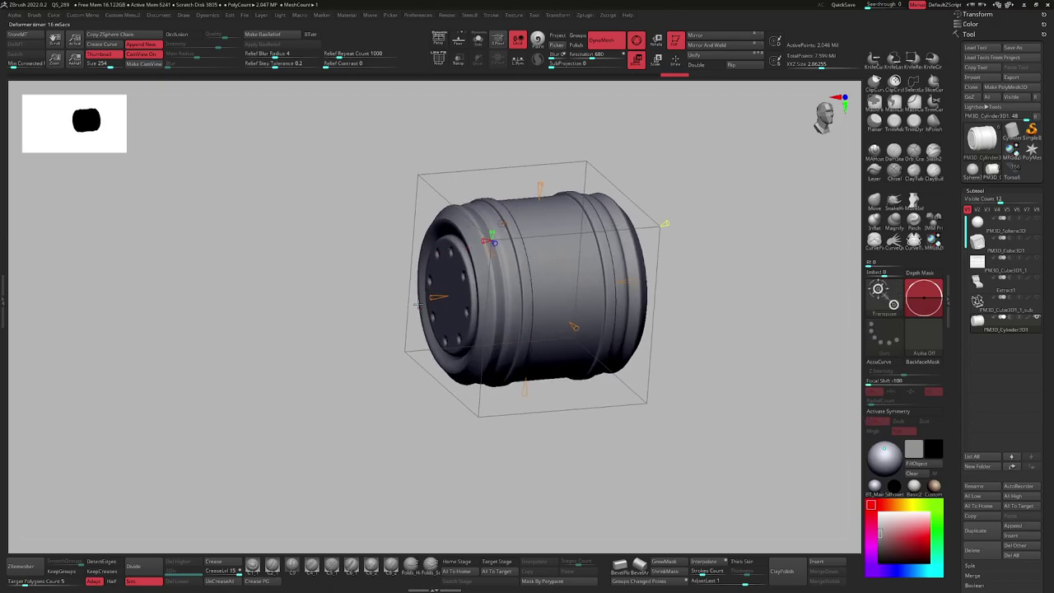
left_click_drag(451, 294, 535, 280)
right_click_drag(486, 309, 338, 322)
right_click_drag(338, 323, 362, 255, "ctrl")
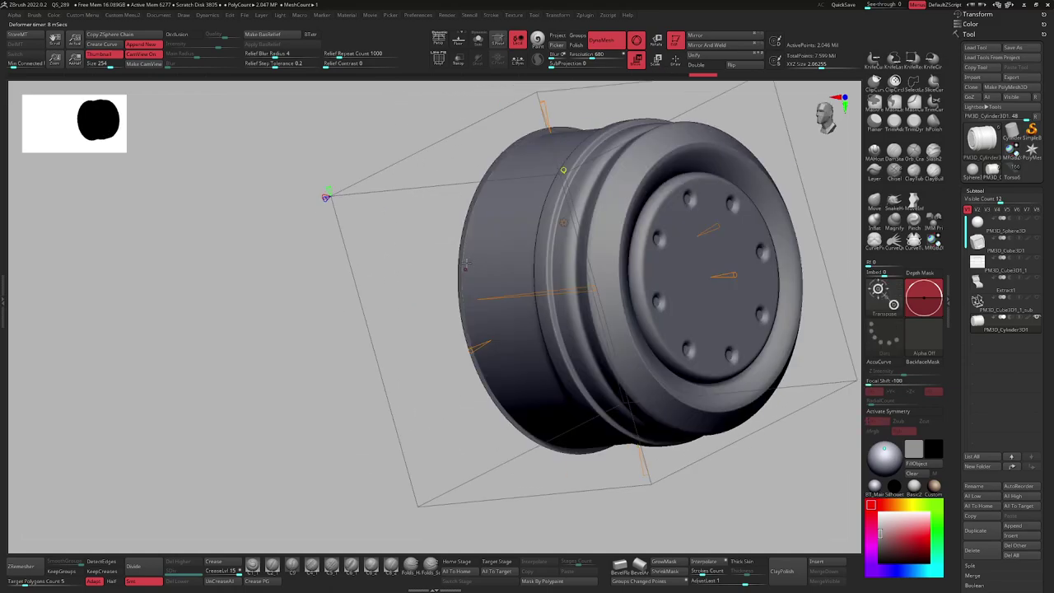
mouse_move(482, 338)
right_mouse_down("ctrl")
mouse_move(461, 271)
mouse_move(503, 241)
right_mouse_up("ctrl")
key("w")
key("q")
Slice off the end of the flattened cylinder with a straight vertical KnifeCurve cut.
right_click_drag(589, 188, 608, 186, "shift")
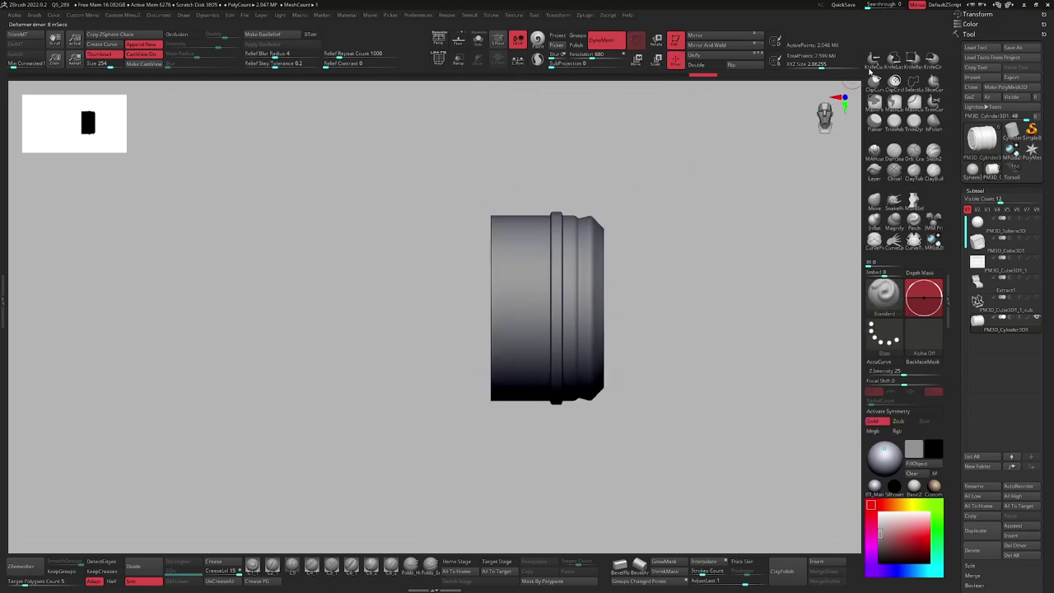
mouse_move(512, 471)
left_mouse_down("ctrl+shift")
mouse_move(519, 159)
mouse_move(510, 160)
left_mouse_up("ctrl+shift")
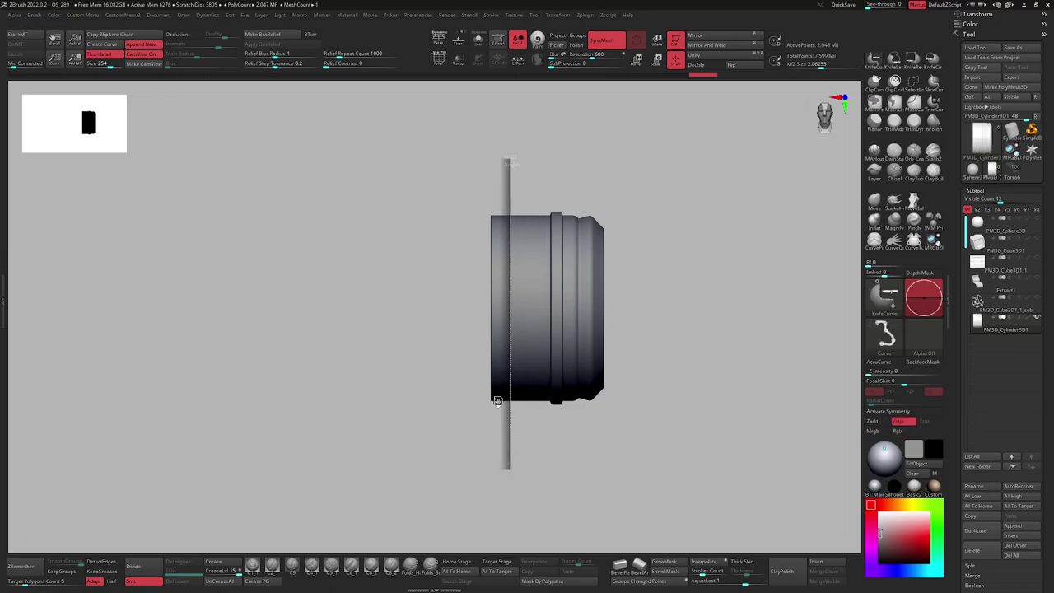
right_click_drag(482, 396, 455, 410)
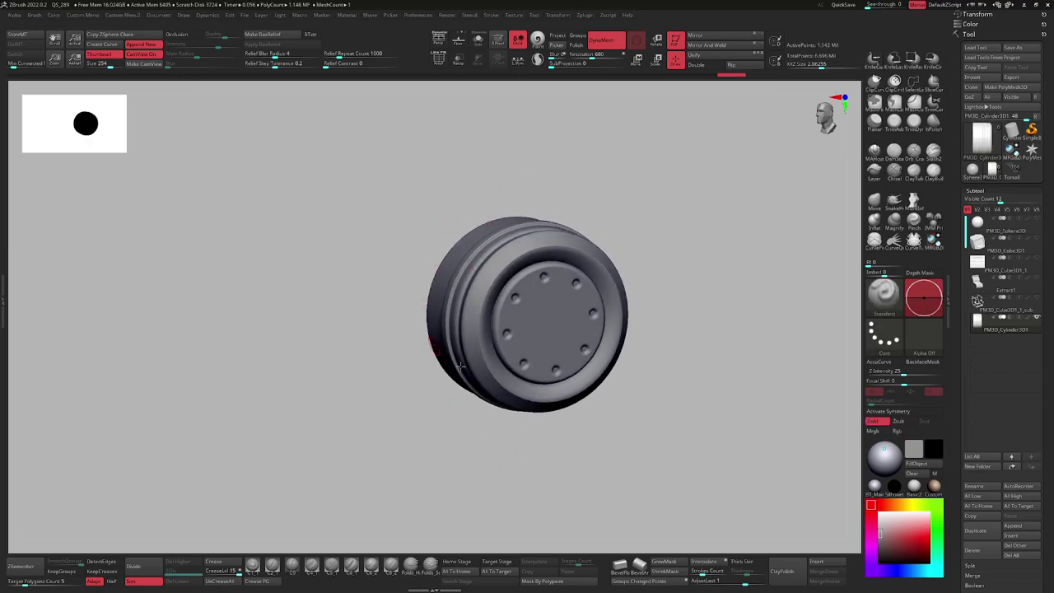
right_click_drag(446, 358, 499, 231)
right_click_drag(424, 392, 507, 310, "alt")
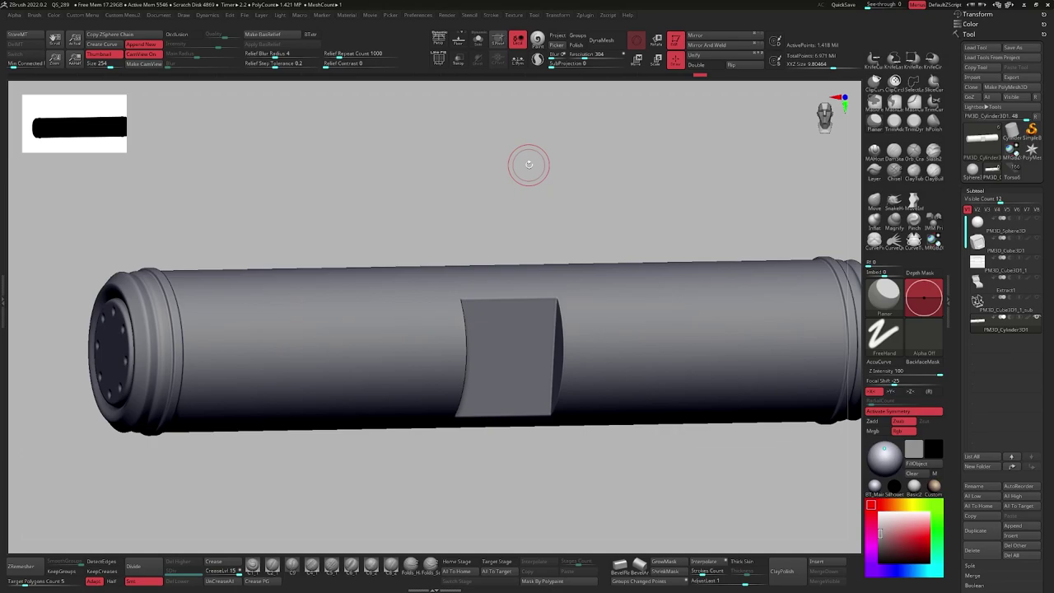
Mask a rectangular band across the long cylinder's flattened middle and turn it into its own polygroup.
right_click_drag(592, 420, 507, 387)
right_click_drag(461, 324, 427, 284, "alt")
left_click_drag(387, 154, 476, 434, "ctrl")
right_click_drag(425, 374, 460, 354, "alt")
key("ctrl+w")
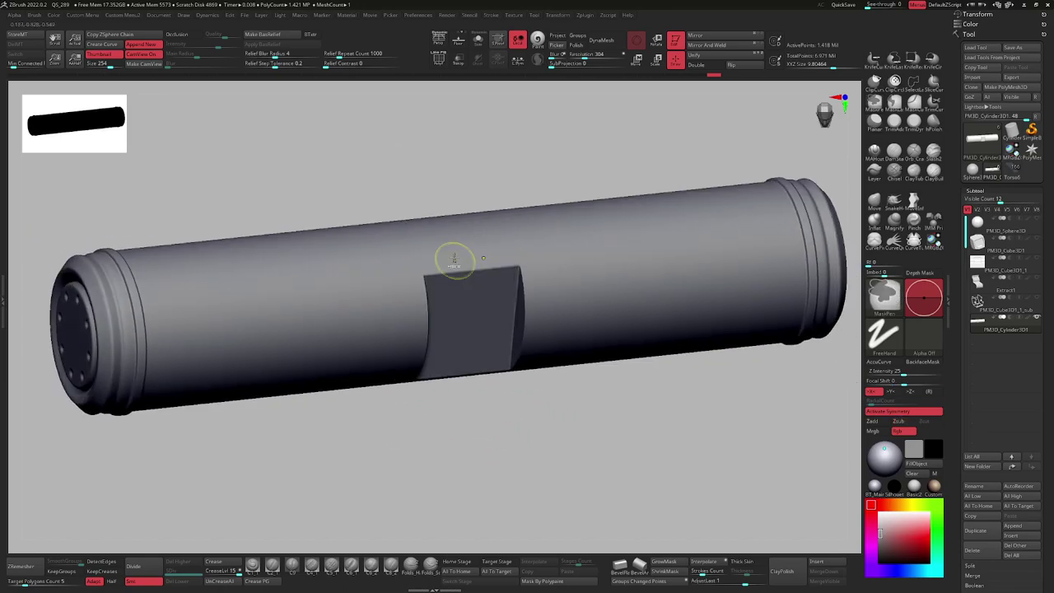
Isolate the middle band's polygroup to inspect it, and show the whole cylinder again.
left_click(462, 244, "ctrl+shift")
key("space")
left_click(431, 445)
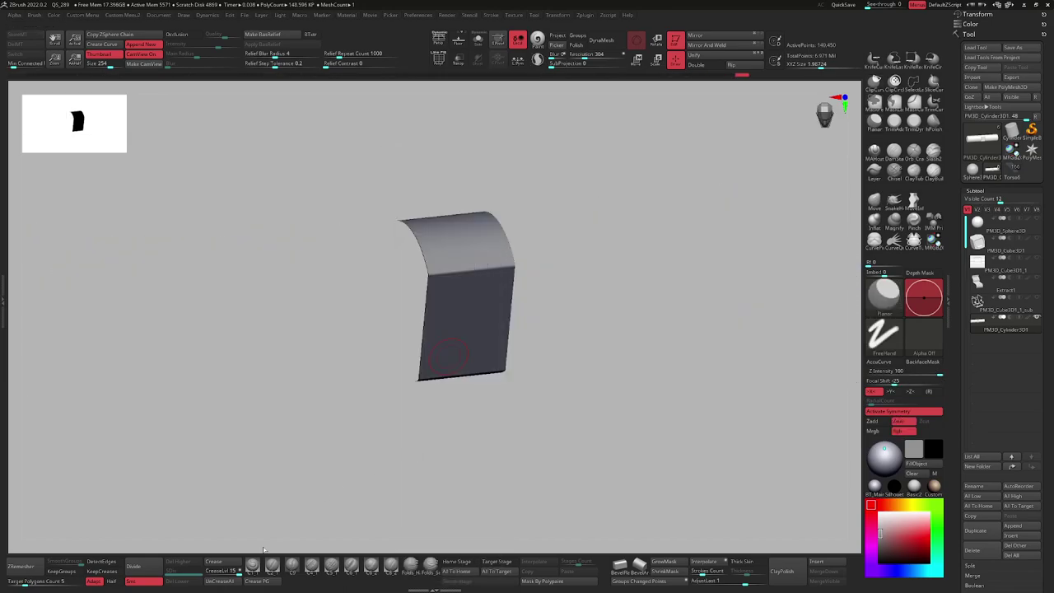
left_click(531, 284, "ctrl+shift")
Mask everything except the middle band, reset the gizmo's orientation and centre it on the unmasked area.
key("w")
left_click(459, 236, "alt")
left_click(458, 238)
mouse_move(458, 240)
right_mouse_down()
mouse_move(466, 303)
mouse_move(453, 283)
mouse_move(489, 236)
mouse_move(475, 261)
mouse_move(458, 233)
right_mouse_up()
key("q")
key("w")
key("q")
key("w")
left_click(486, 194)
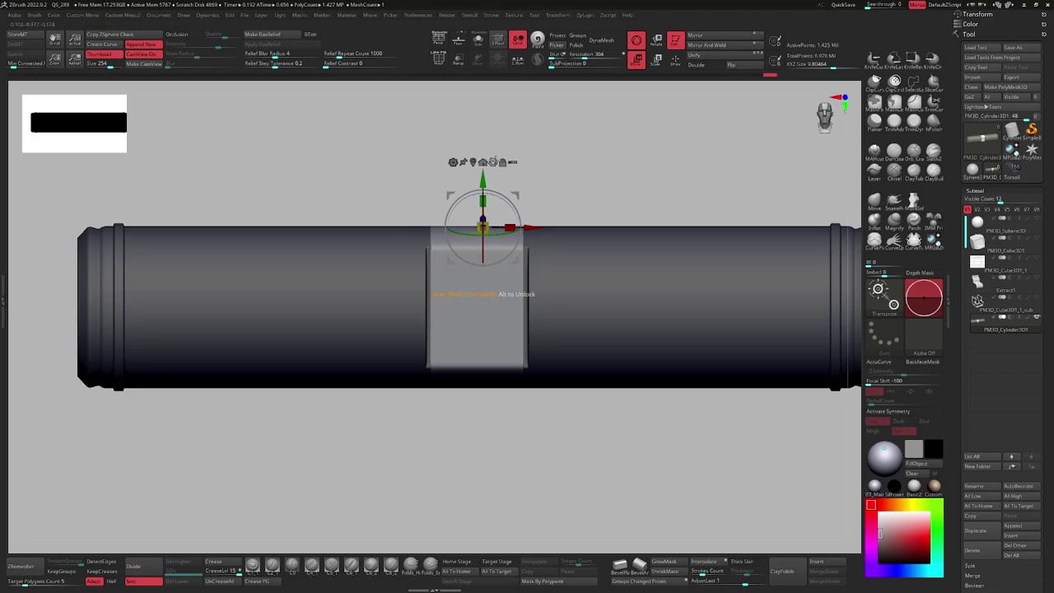
left_click(492, 162)
left_click(473, 162)
Try to shrink the middle band by scaling it with the gizmo at its centre.
right_click_drag(467, 270, 473, 307)
left_click_drag(466, 289, 447, 279)
right_click_drag(447, 279, 447, 290, "shift")
left_click_drag(447, 302, 433, 302)
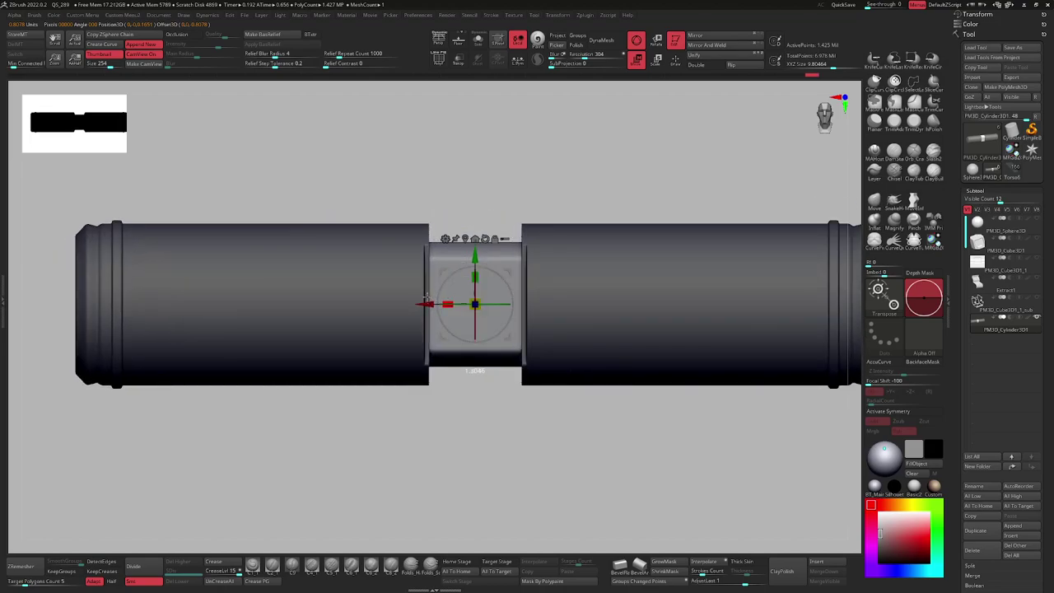
key("q")
right_click_drag(503, 196, 465, 204)
key("ctrl+z")
key("ctrl+z")
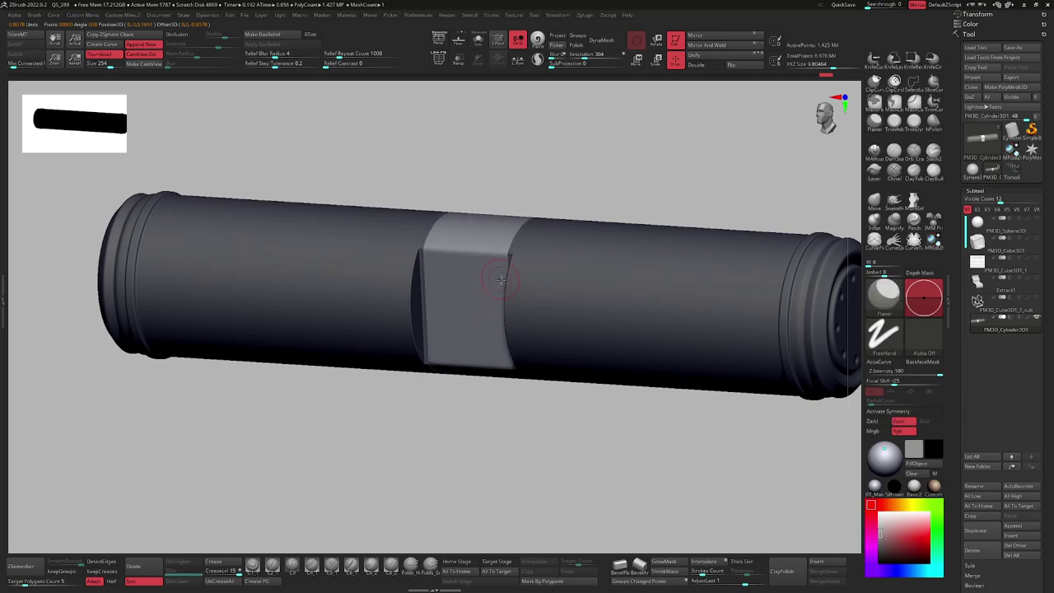
Move only the gizmo's pivot to a point above the cylinder's middle band.
right_click_drag(499, 279, 533, 282)
key("w")
right_click_drag(456, 221, 461, 307, "alt")
left_click_drag(462, 295, 461, 159)
key("ctrl+z")
left_click_drag(461, 291, 461, 164, "alt")
right_click_drag(464, 161, 502, 186)
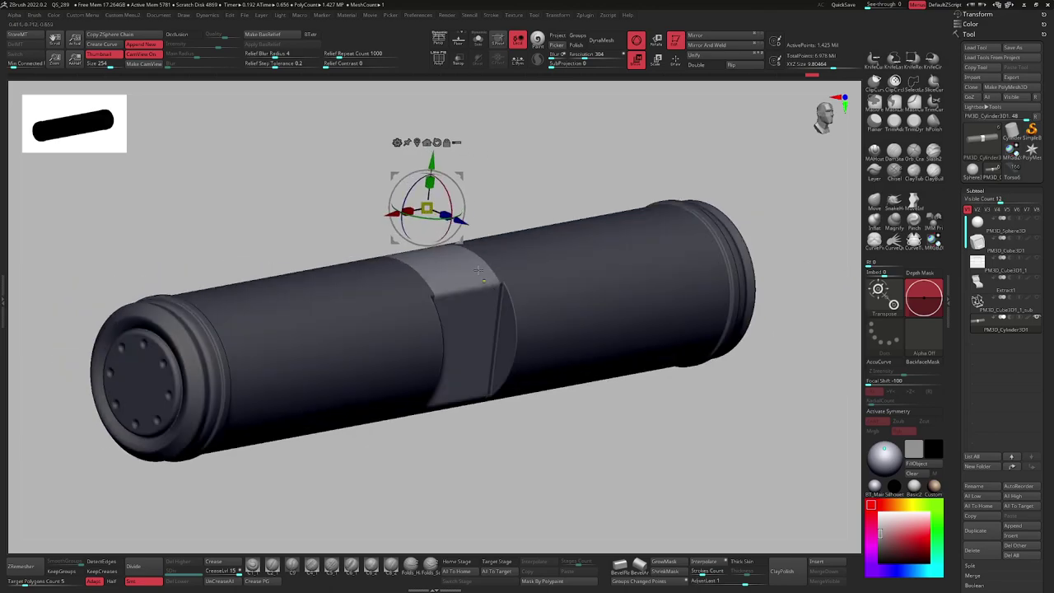
Try to scale down the middle band from the pivot placed above the cylinder.
right_click_drag(501, 234, 489, 199, "ctrl")
right_click_drag(486, 205, 499, 240, "alt")
left_click_drag(480, 250, 461, 284, "alt")
right_click_drag(471, 247, 486, 305, "ctrl")
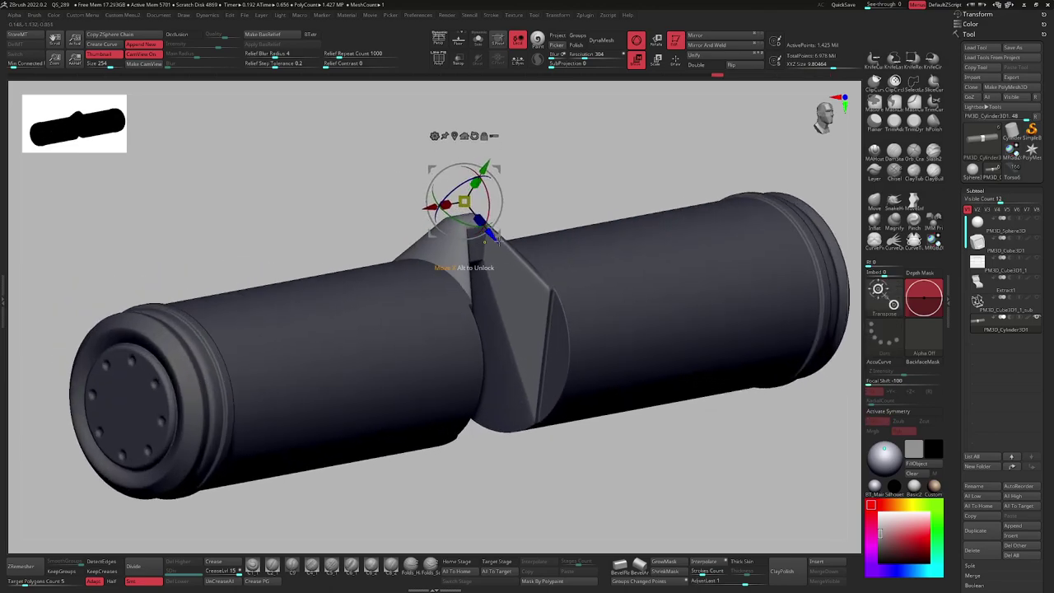
key("ctrl+z")
Use the gizmo's uniform Scale in Inflate mode to shrink the middle band inward into a recess all around.
key("q")
mouse_move(560, 287)
right_mouse_down()
mouse_move(539, 256)
mouse_move(447, 318)
mouse_move(520, 235)
right_mouse_up()
key("w")
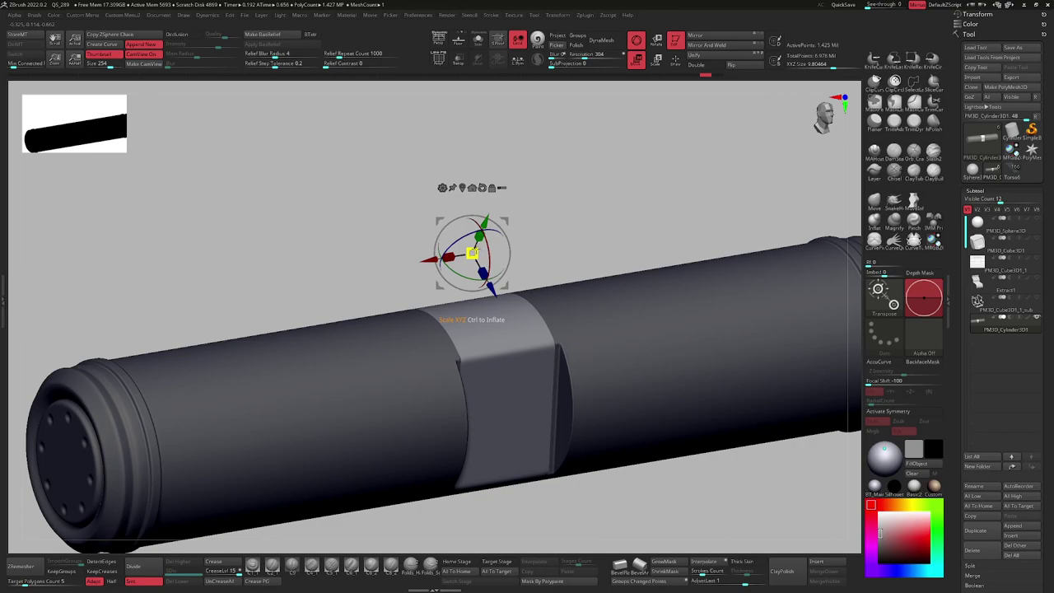
key("ctrl")
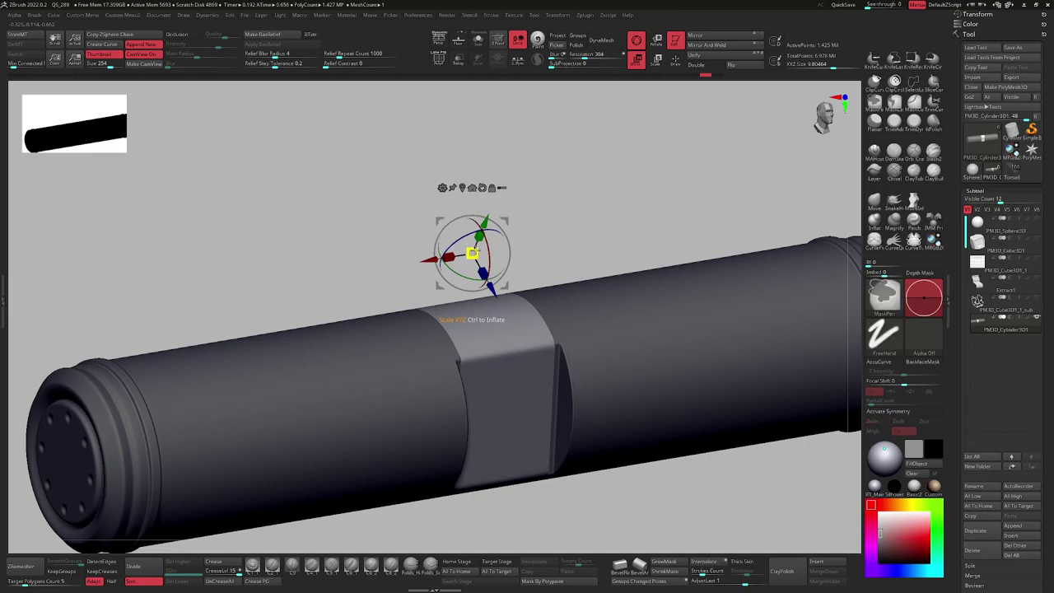
left_click_drag(474, 252, 361, 324, "ctrl")
mouse_move(568, 280)
right_mouse_down()
mouse_move(478, 269)
mouse_move(473, 313)
mouse_move(445, 254)
right_mouse_up()
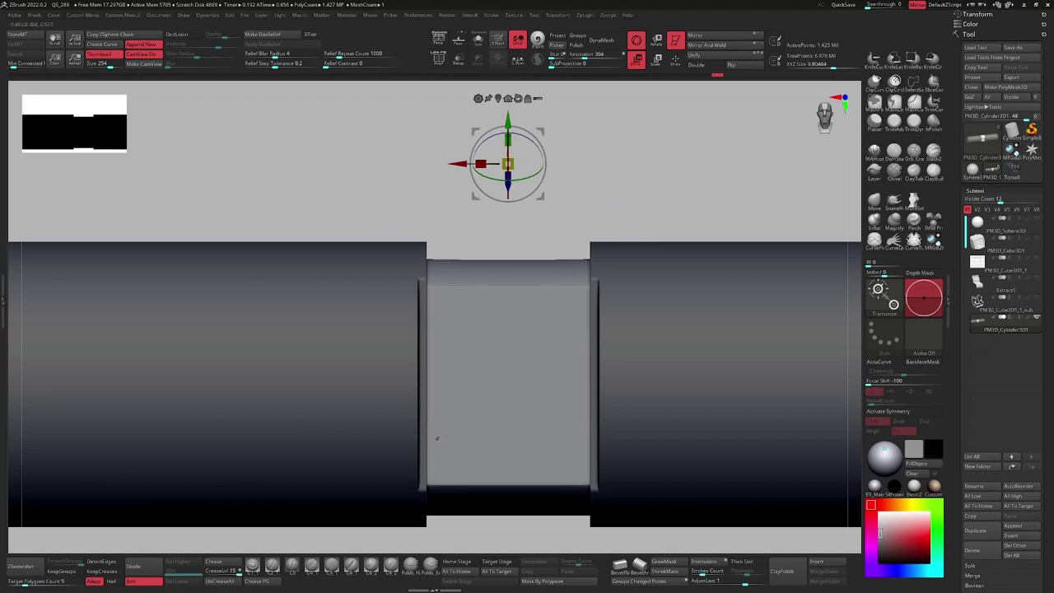
right_click_drag(430, 364, 433, 234, "ctrl")
right_click_drag(433, 234, 484, 262)
left_click_drag(493, 265, 455, 280, "ctrl")
mouse_move(486, 309)
right_mouse_down()
mouse_move(495, 285)
mouse_move(526, 300)
right_mouse_up()
mouse_move(527, 301)
right_mouse_down()
mouse_move(522, 284)
mouse_move(519, 298)
mouse_move(543, 294)
mouse_move(520, 291)
mouse_move(492, 318)
mouse_move(489, 232)
right_mouse_up()
right_click_drag(489, 232, 501, 243)
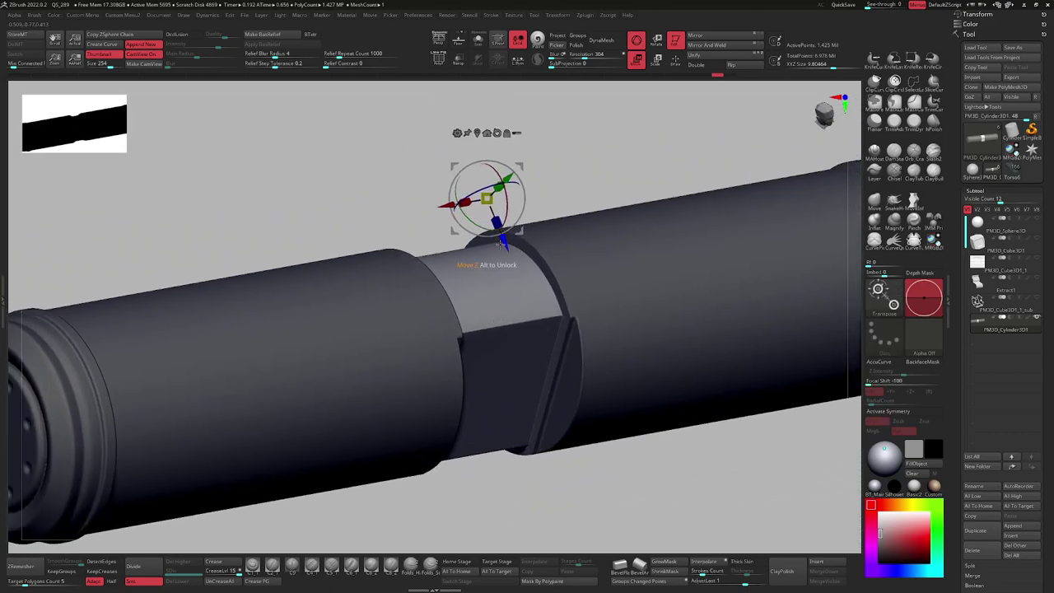
right_click_drag(501, 244, 484, 249)
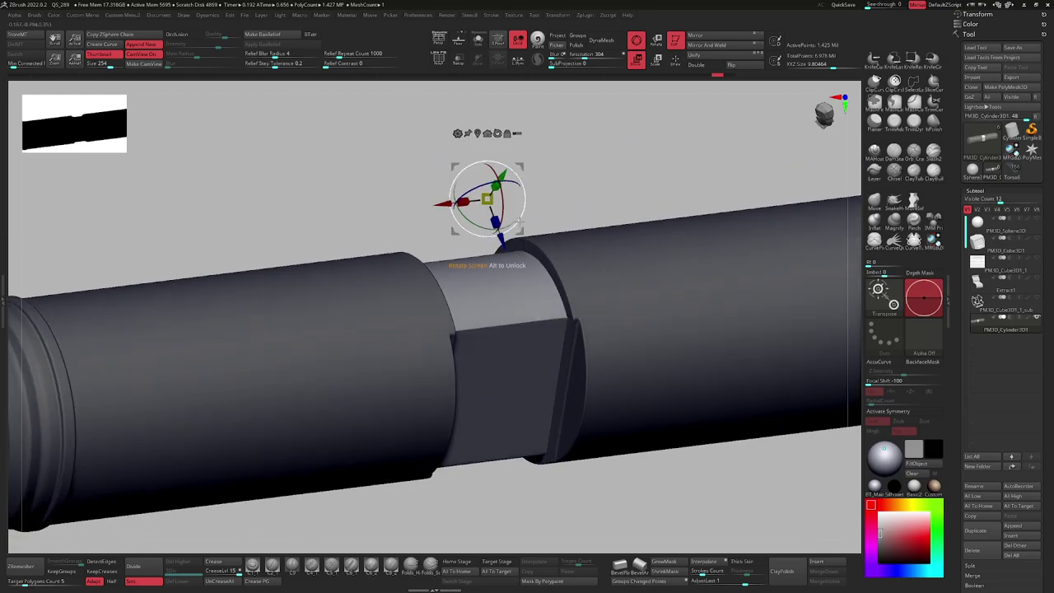
Clear the mask and turn on DynaMesh to remesh the recessed cylinder.
left_click_drag(589, 130, 602, 144, "ctrl")
key("q")
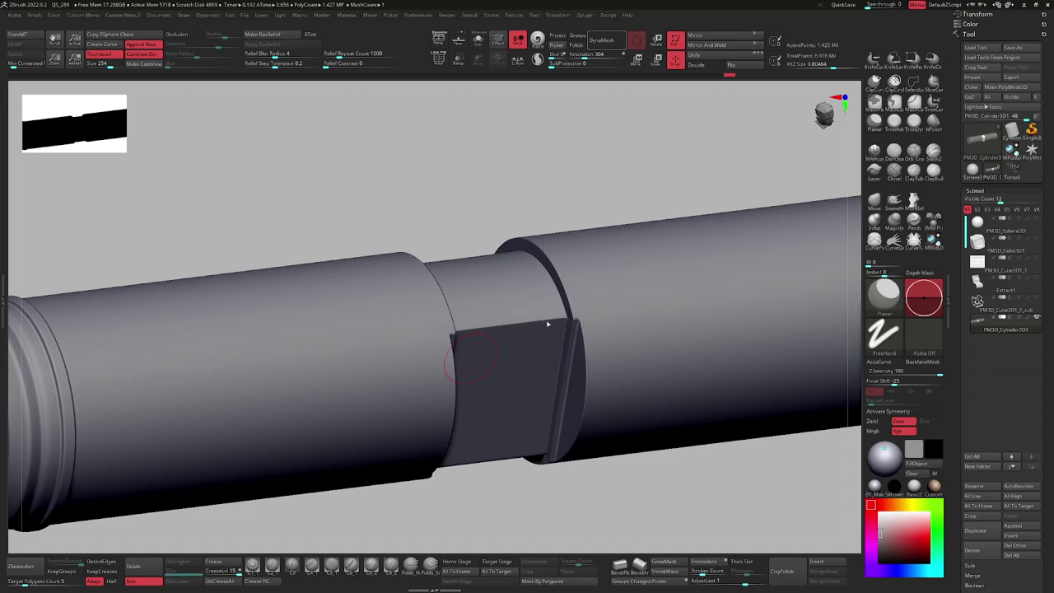
left_click(601, 40)
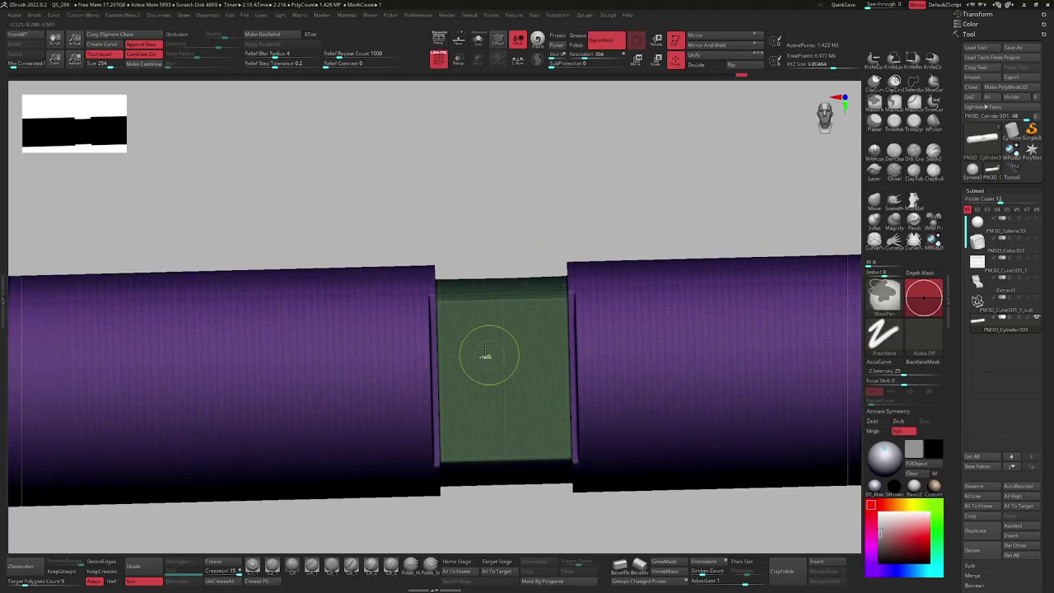
Isolate and mask the green middle polygroup, restore full visibility, and invert the mask to leave only that band free.
left_click(488, 353, "ctrl+shift")
left_click(562, 209, "ctrl")
left_click(560, 209, "ctrl+shift")
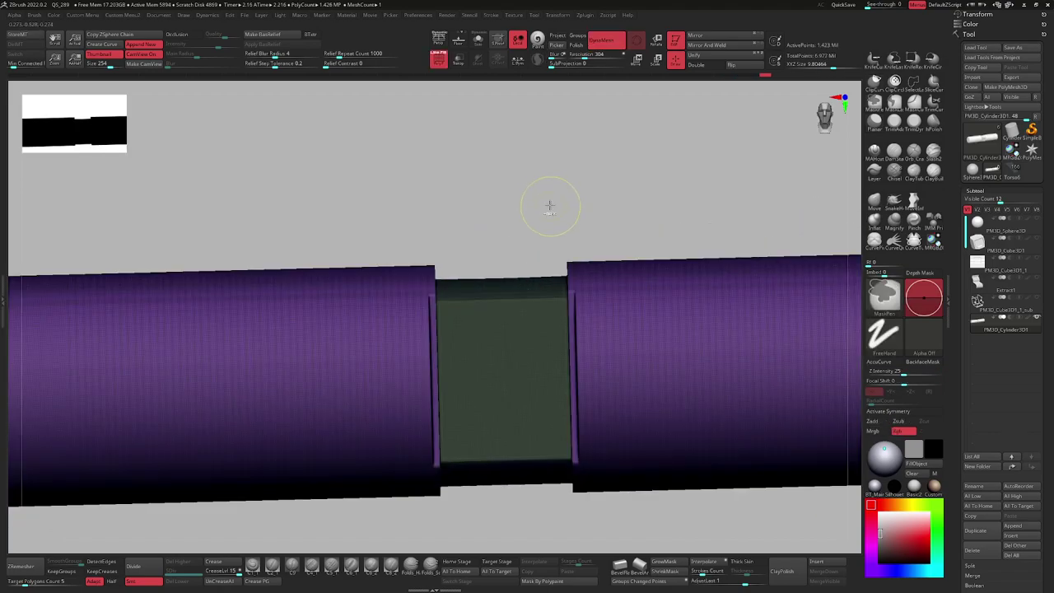
right_click_drag(550, 205, 555, 206)
left_click(555, 206, "ctrl")
Inflate the middle band further inward to deepen the recess, and clear the mask.
key("w")
left_click_drag(471, 186, 434, 192, "ctrl")
key("q")
mouse_move(532, 169)
left_mouse_down("ctrl")
mouse_move(540, 211)
mouse_move(545, 199)
left_mouse_up("ctrl")
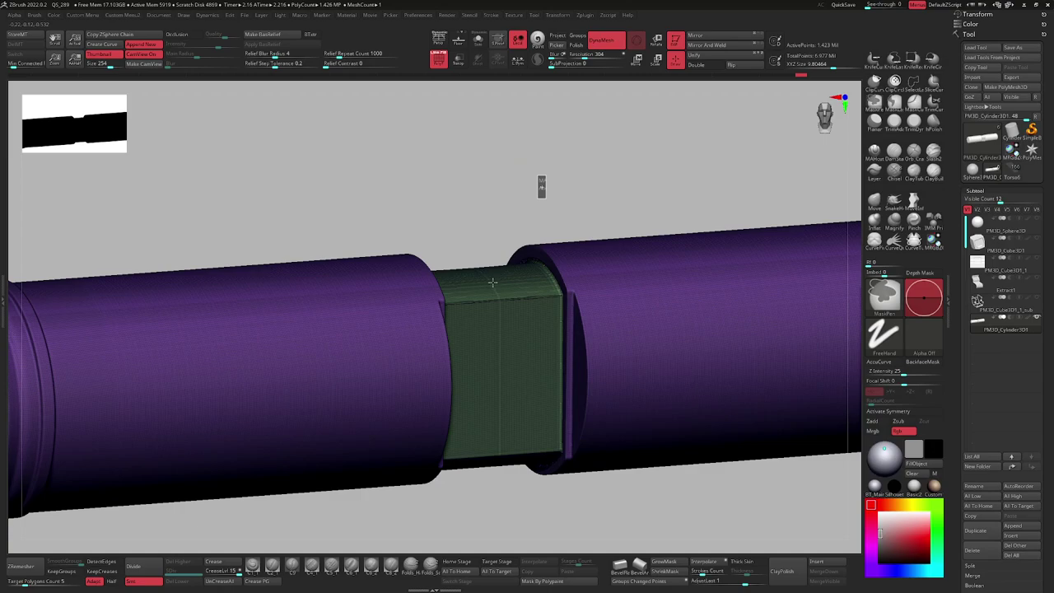
Hide the polyframe and smooth across the recessed middle section with symmetry toggled.
key("shift+f")
right_click_drag(510, 287, 465, 310)
key("x")
left_click_drag(449, 302, 496, 302, "shift")
right_click_drag(492, 322, 482, 353)
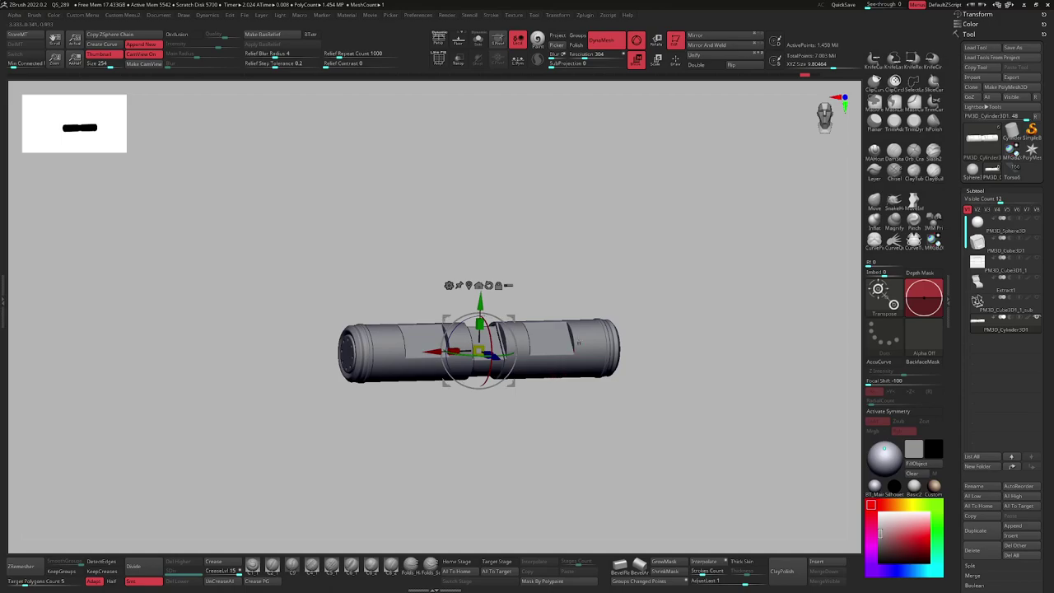
Duplicate the cylinder upward by about 2.33 units and extend the copies into a stack of four.
left_click_drag(512, 305, 433, 298, "alt")
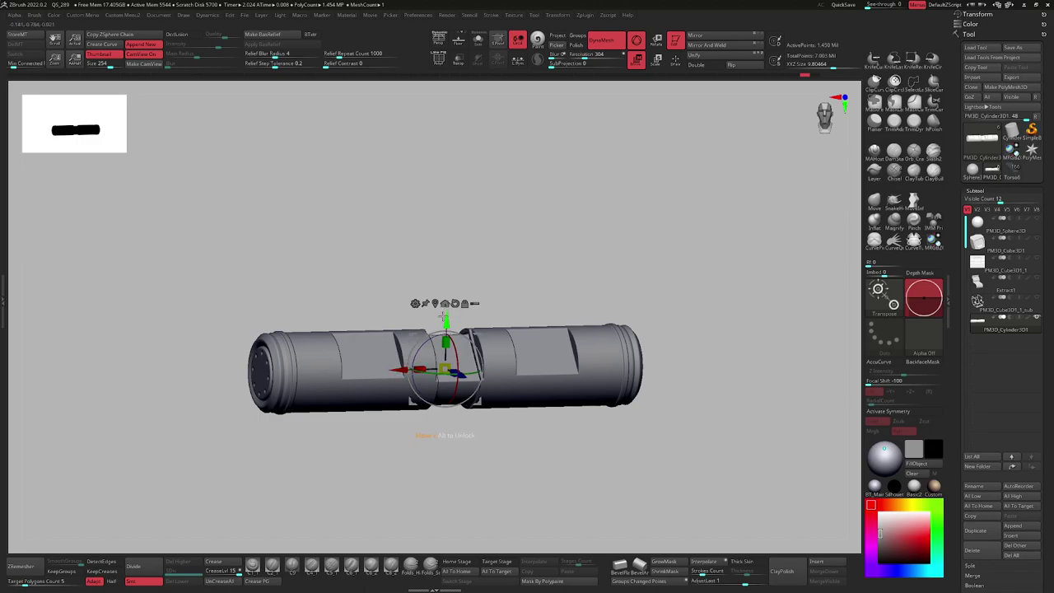
left_click_drag(446, 318, 442, 225, "ctrl")
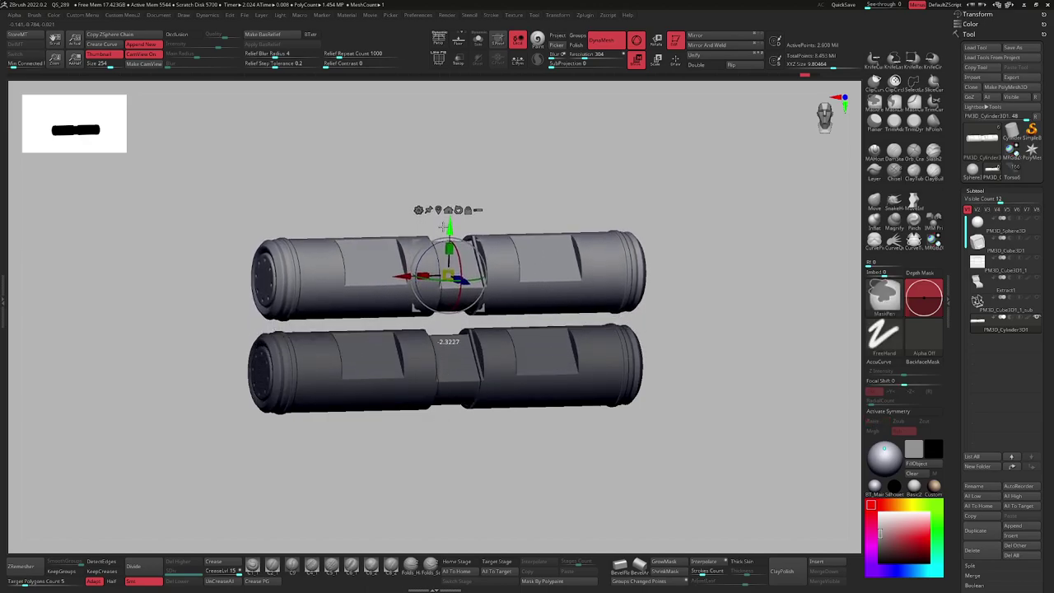
left_click_drag(443, 227, 443, 226, "ctrl")
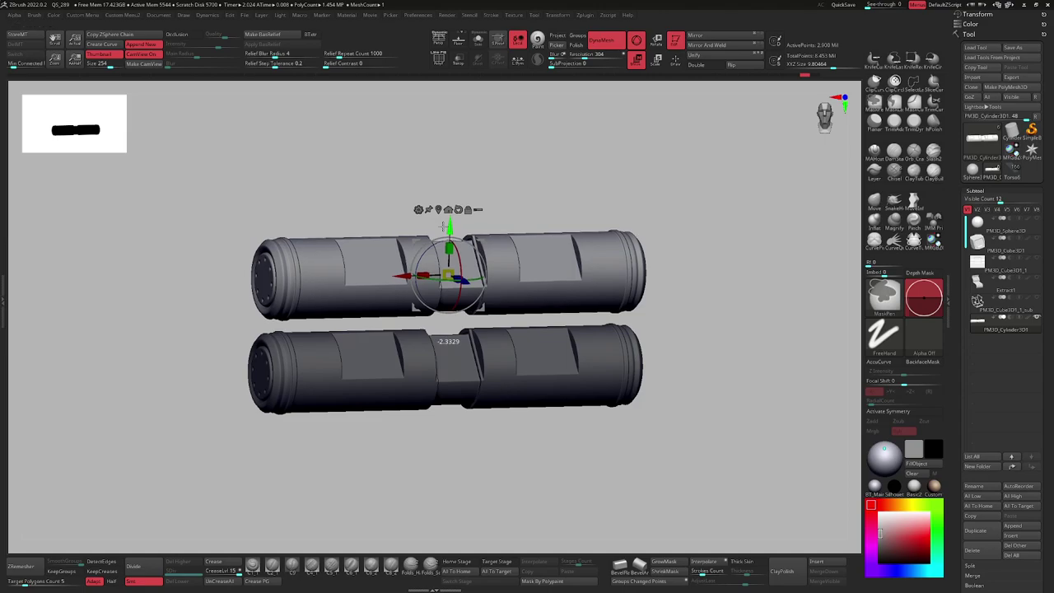
left_click_drag(443, 224, 486, 28, "ctrl")
right_click_drag(462, 177, 419, 267, "alt")
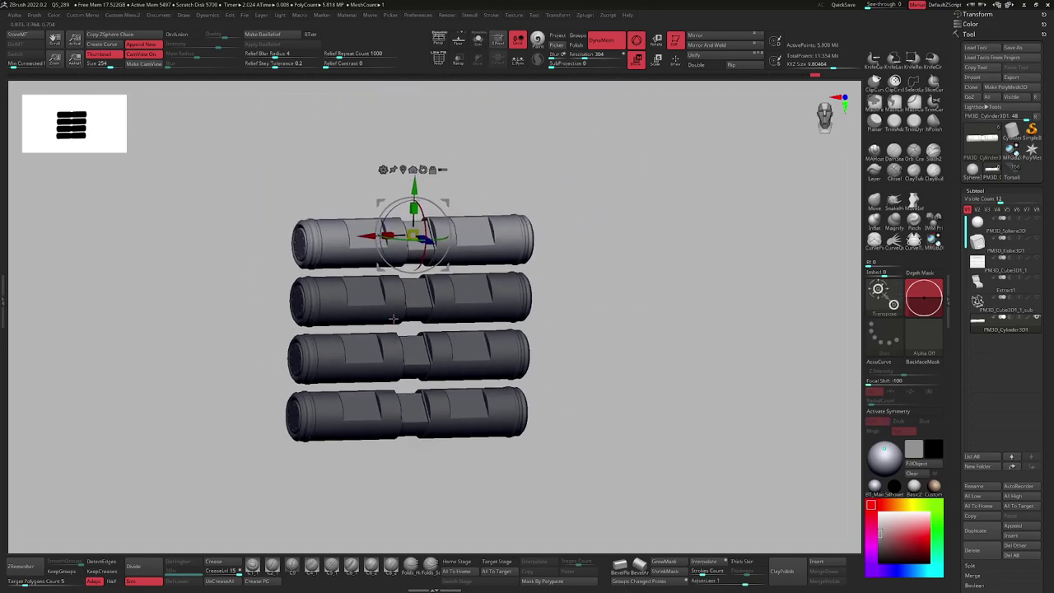
right_click_drag(363, 331, 315, 383, "shift")
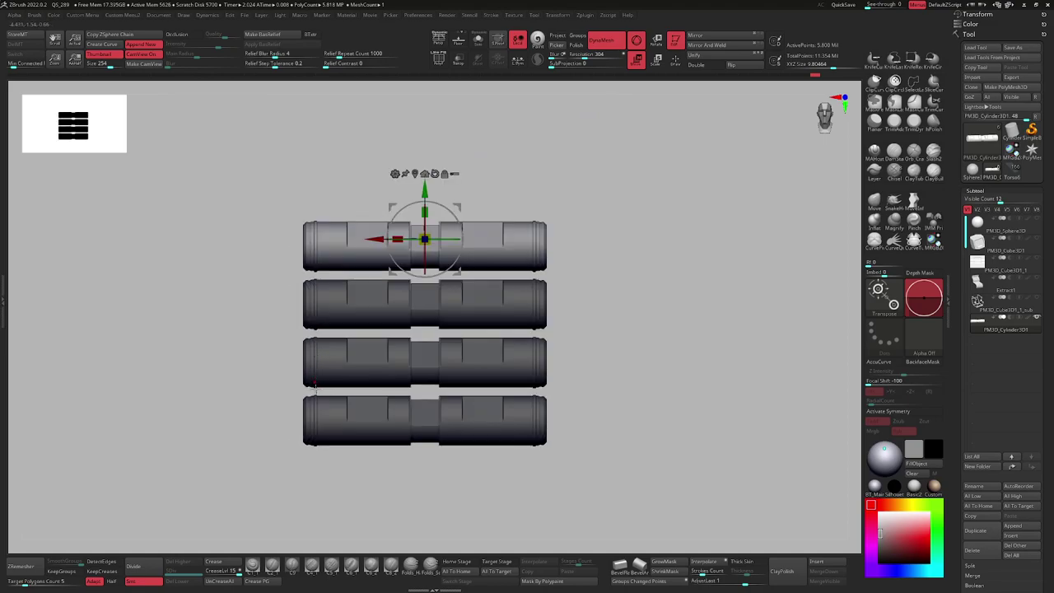
Undo the closely spaced stack of cylinder copies.
right_click_drag(420, 329, 428, 350)
key("ctrl+z")
right_click_drag(428, 411, 444, 282, "alt")
mouse_move(422, 393)
right_mouse_down("ctrl")
mouse_move(424, 296)
mouse_move(405, 351)
right_mouse_up("ctrl")
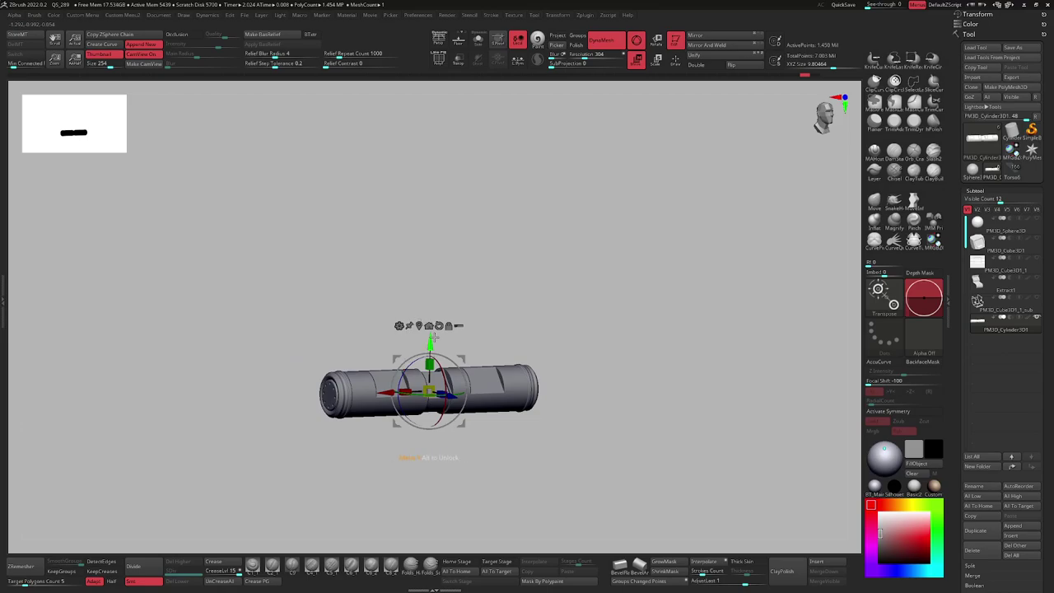
Duplicate the cylinder upward by about 4.21 units, extend the copies into an evenly spaced stack of four, and clear the mask.
left_click_drag(429, 339, 430, 244, "ctrl")
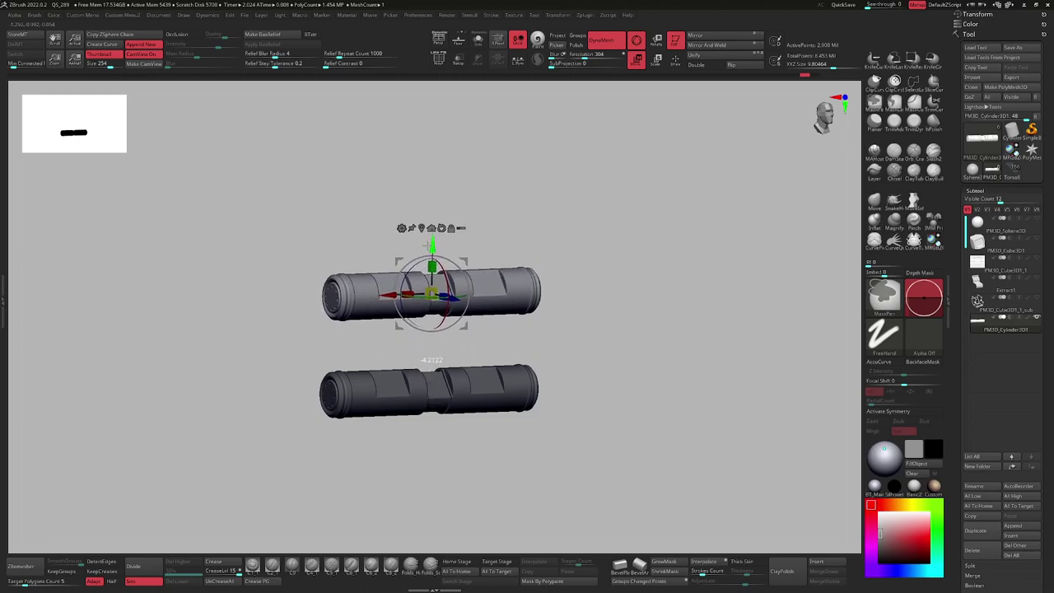
left_click_drag(429, 245, 437, 50)
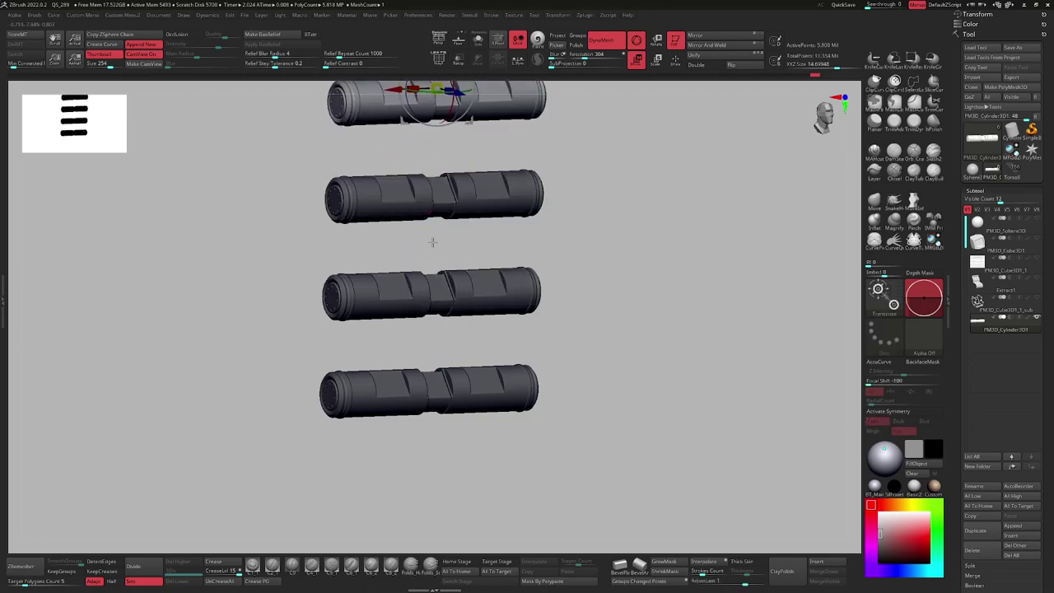
key("q")
right_click_drag(462, 307, 486, 298)
right_click_drag(485, 298, 527, 222, "ctrl")
left_click_drag(561, 240, 544, 288, "ctrl")
right_click_drag(505, 193, 478, 256, "alt")
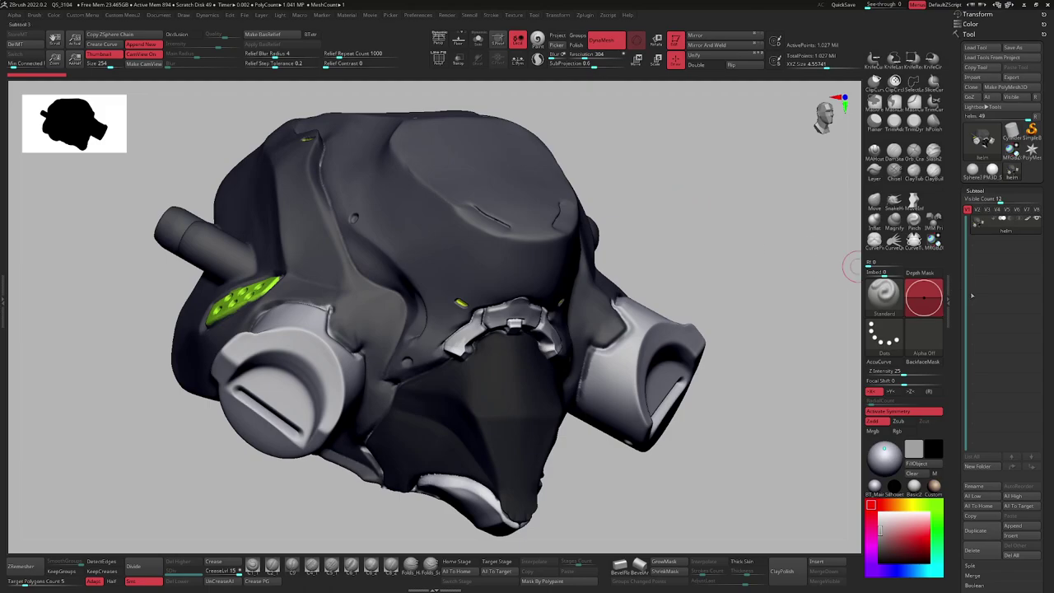
Mask the helmet by polypaint, using the black colour picked from the beak-shaped face guard.
left_click_drag(961, 289, 968, 163)
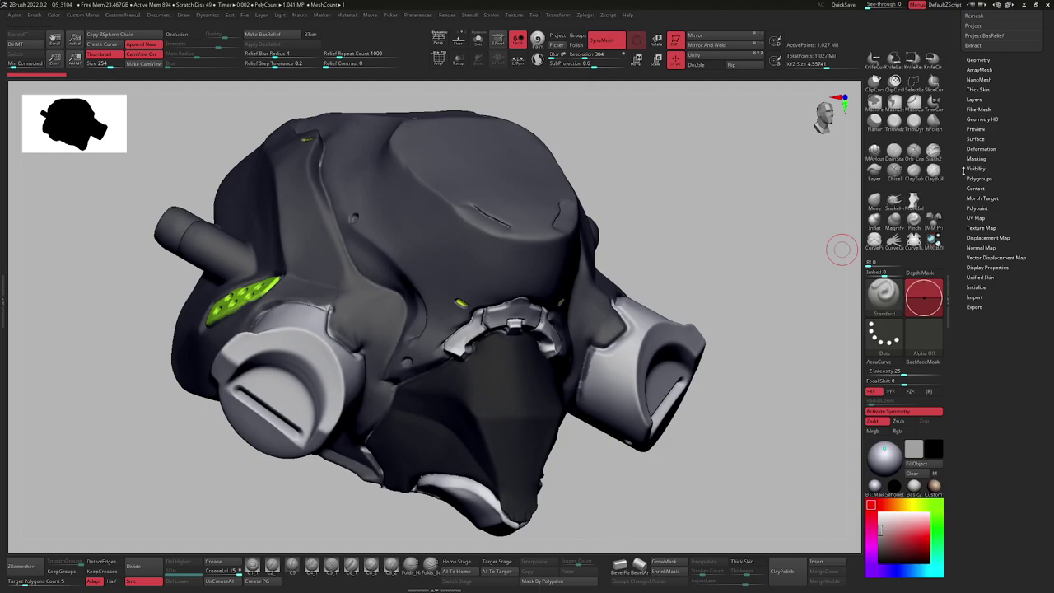
key("shift")
left_click(975, 158)
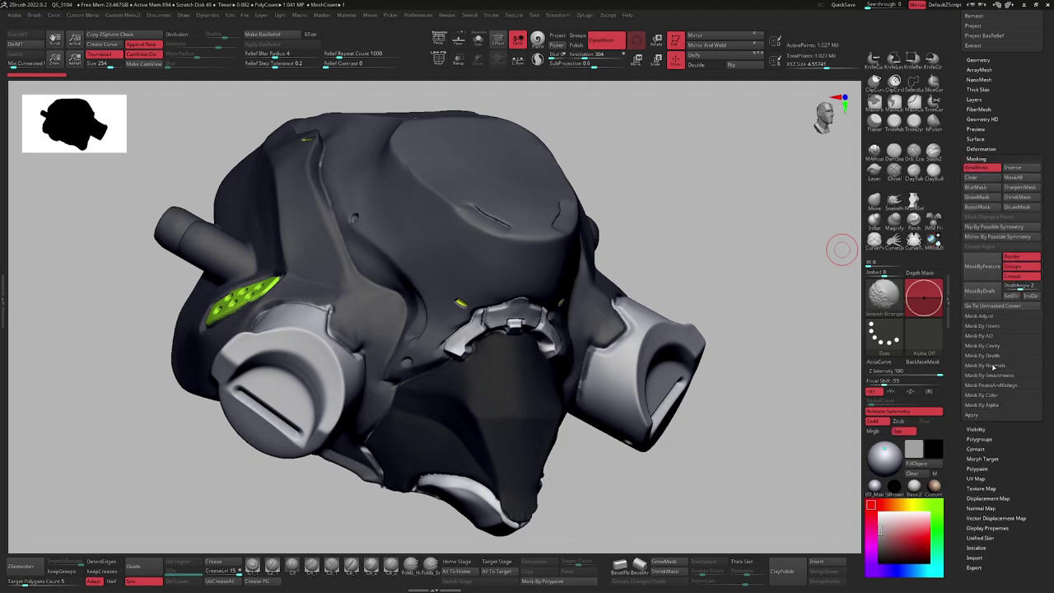
left_click(987, 397, "shift")
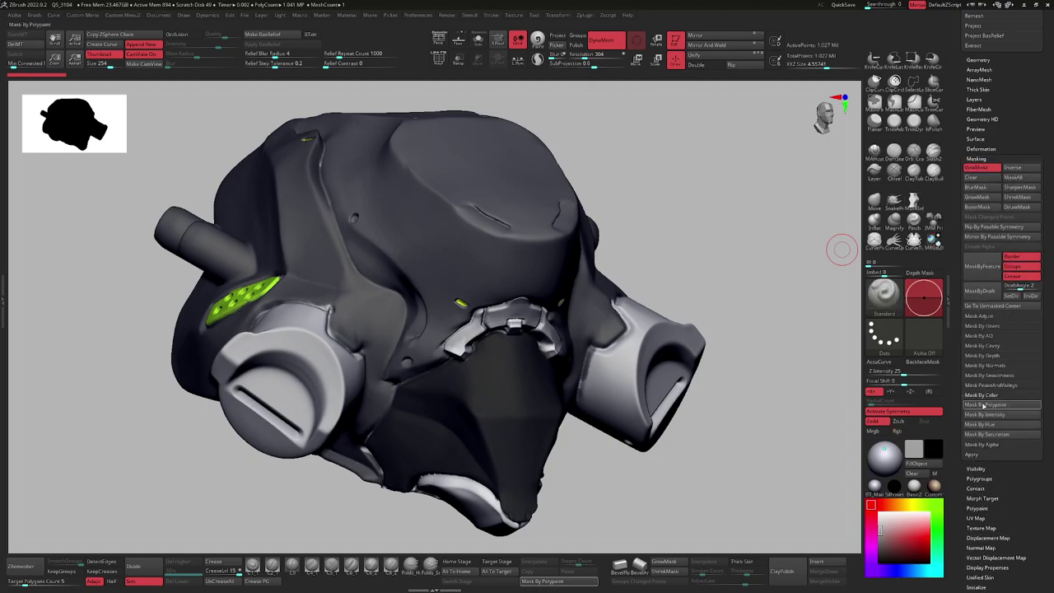
left_click(983, 404)
left_click_drag(798, 315, 766, 350)
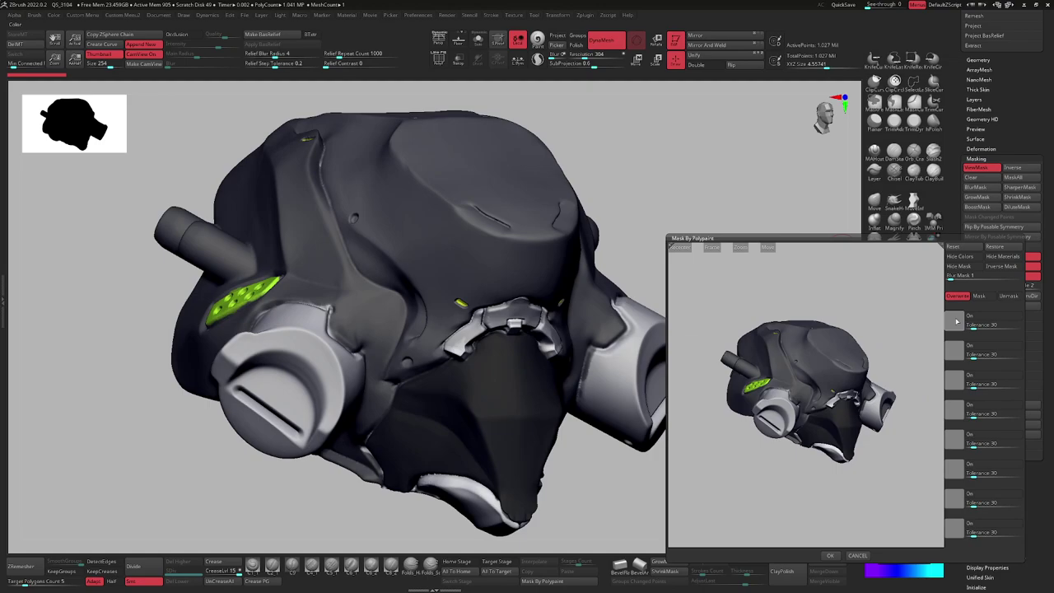
left_click(808, 339)
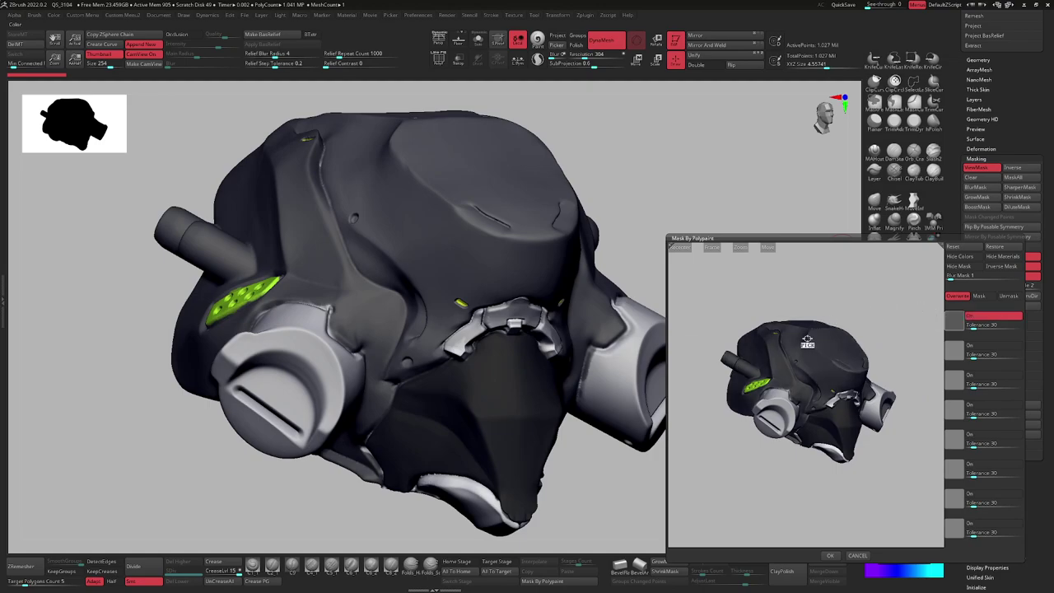
left_click(840, 431)
mouse_move(842, 407)
left_mouse_down()
mouse_move(780, 410)
mouse_move(816, 424)
mouse_move(780, 411)
mouse_move(775, 422)
mouse_move(826, 431)
mouse_move(836, 401)
mouse_move(830, 420)
left_mouse_up()
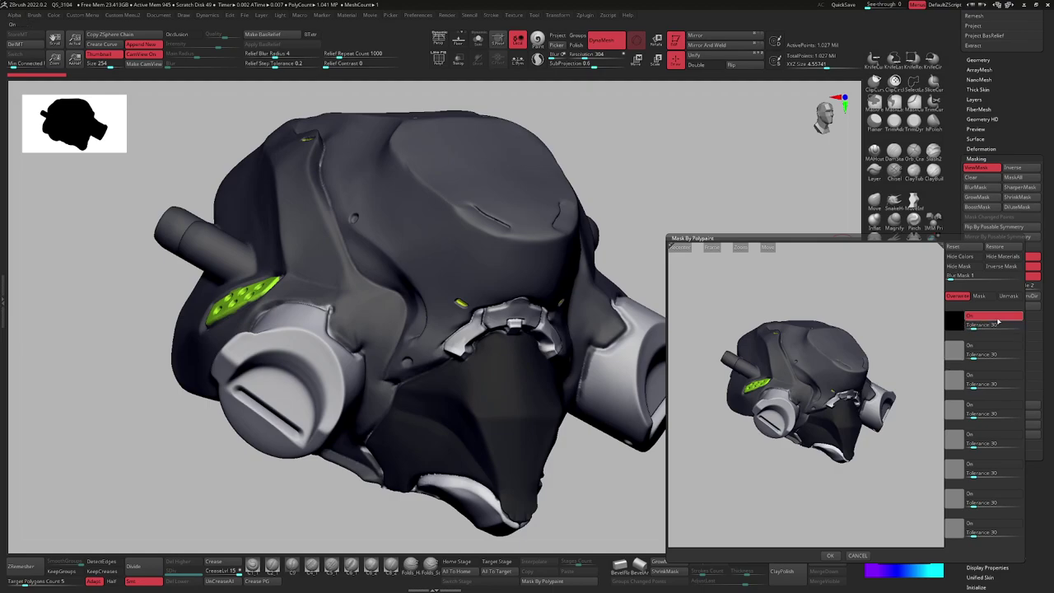
left_click(833, 554)
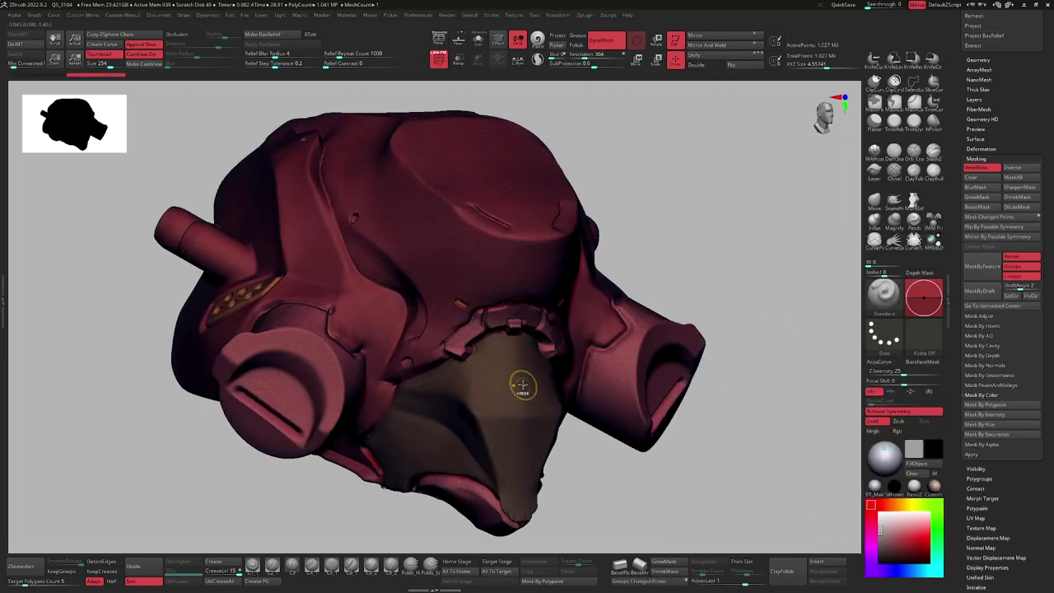
Turn the unmasked beak area into its own polygroup and isolate it.
key("ctrl+w")
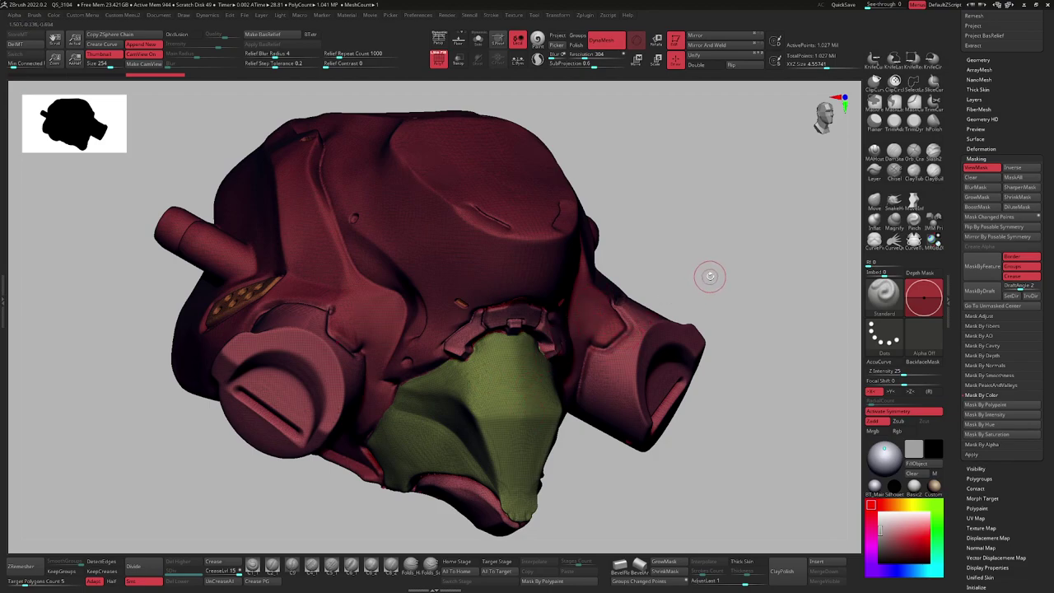
left_click_drag(961, 264, 971, 419)
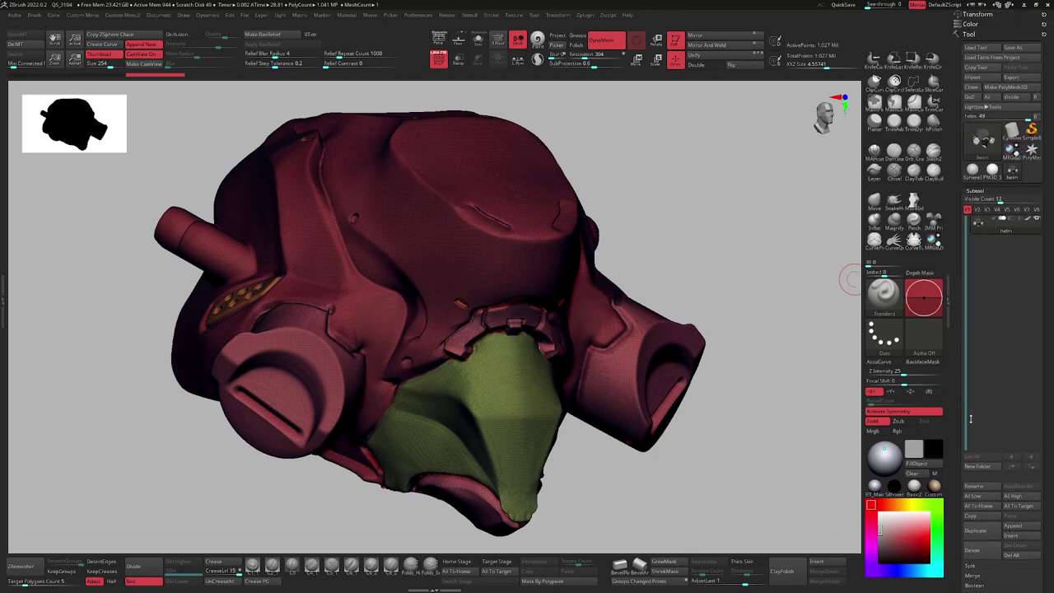
left_click_drag(713, 263, 758, 245)
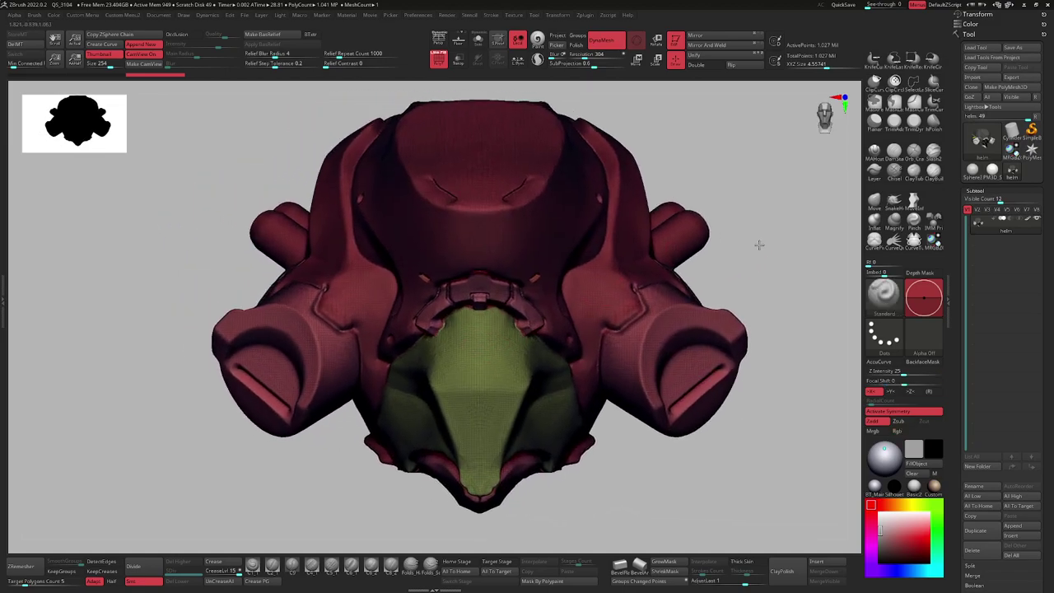
left_click(497, 364, "ctrl+shift")
left_click_drag(683, 282, 675, 258, "alt")
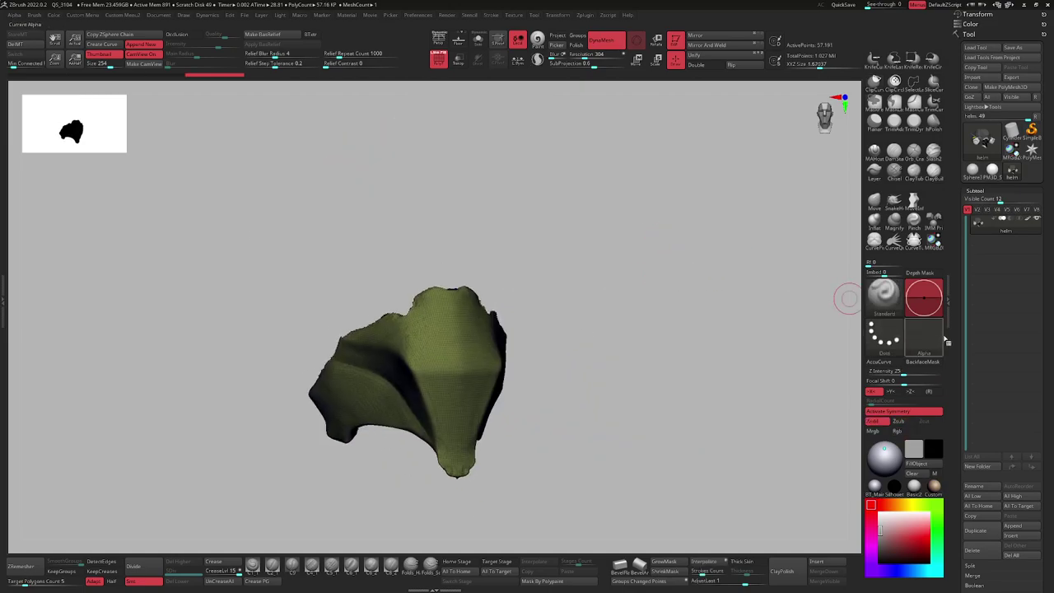
Split the hidden helmet from the beak into a separate subtool, clear its mask, and reselect the beak with the polyframe hidden.
left_click(971, 566)
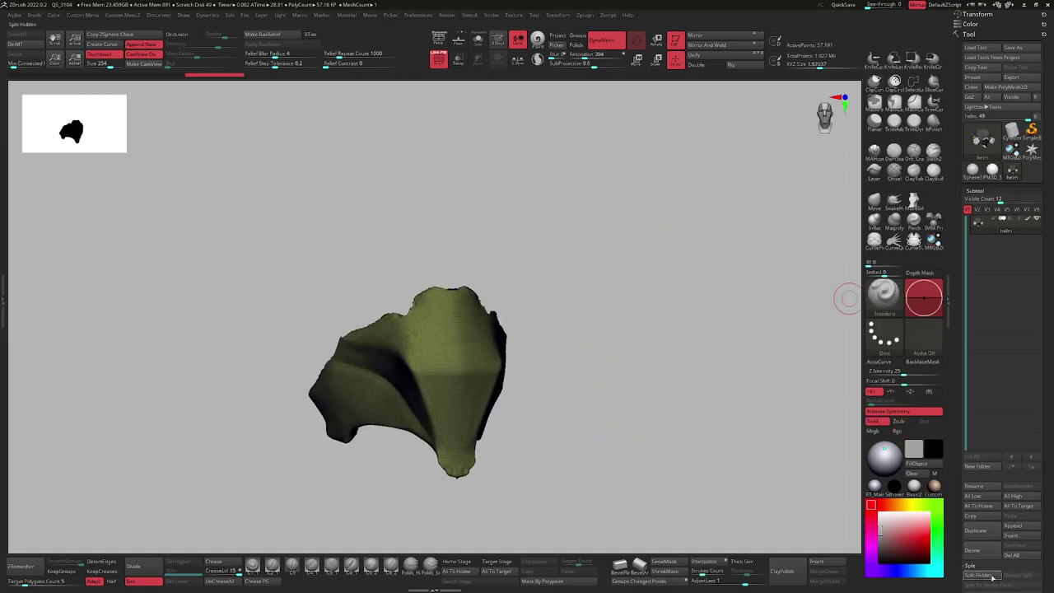
left_click(993, 578)
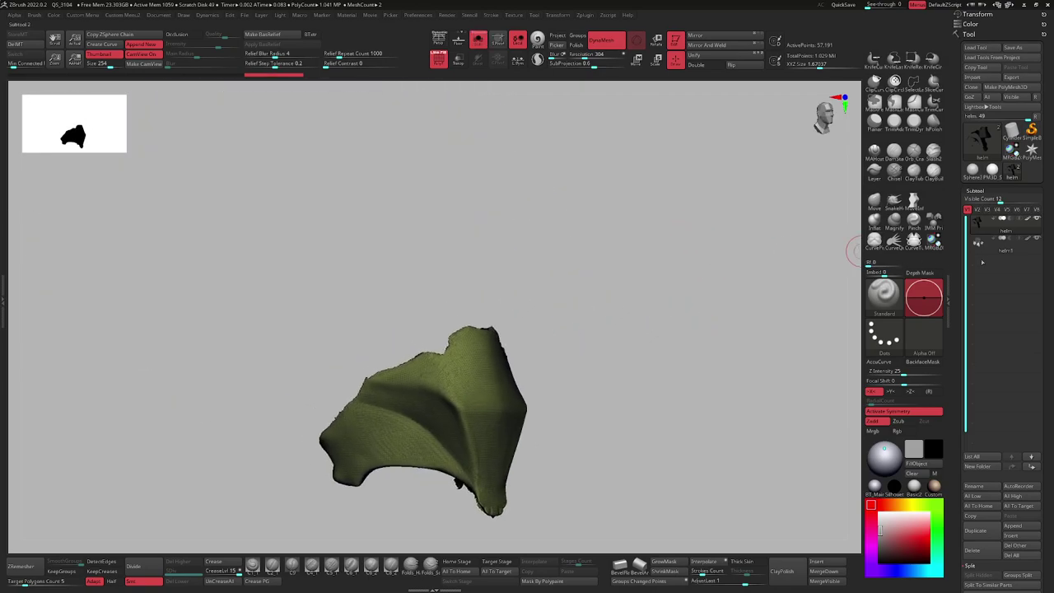
left_click(980, 247)
mouse_move(598, 263)
left_mouse_down()
mouse_move(564, 266)
mouse_move(592, 278)
left_mouse_up()
left_click_drag(722, 177, 671, 262, "ctrl")
key("Up")
key("shift+f")
Examine the separated beak from several angles, both alone and in place on the helmet.
left_click_drag(599, 317, 523, 293)
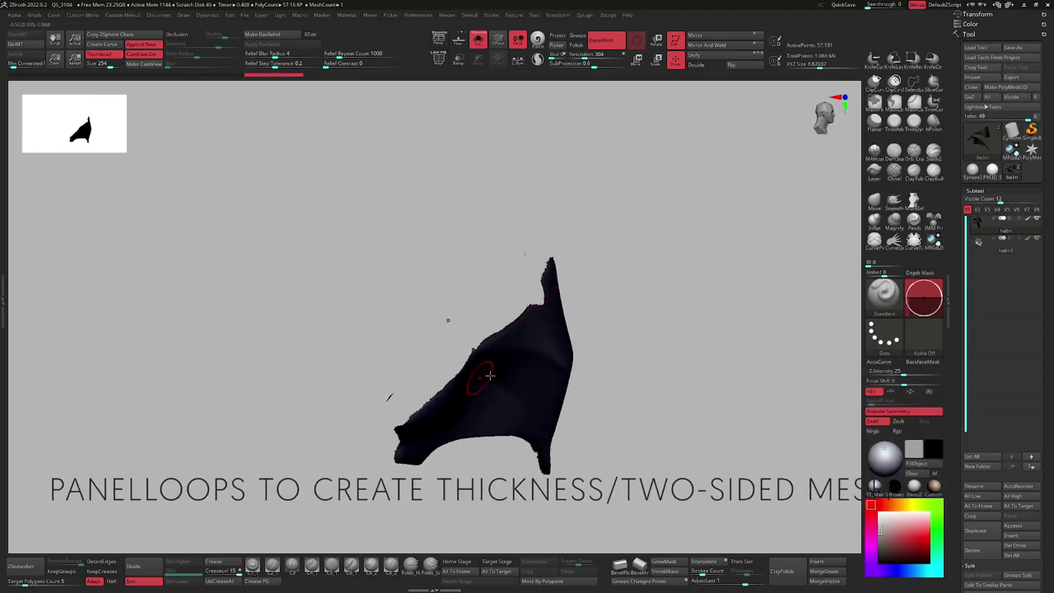
left_click_drag(592, 330, 555, 322)
key("alt+s")
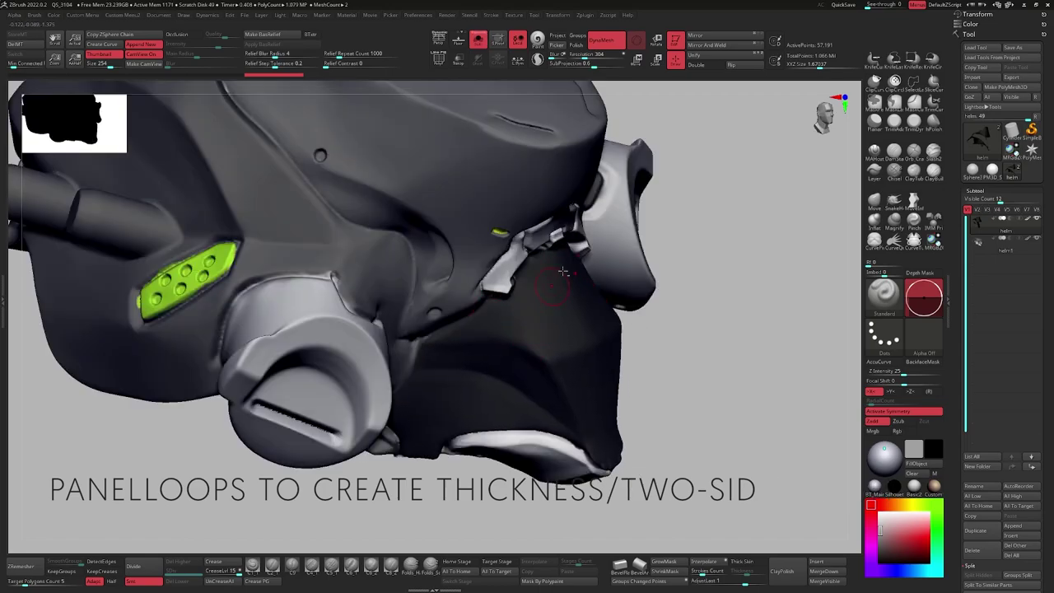
key("alt+s")
right_click_drag(557, 294, 540, 290, "ctrl")
mouse_move(539, 289)
right_mouse_down("ctrl")
mouse_move(536, 278)
mouse_move(603, 313)
right_mouse_up("ctrl")
mouse_move(603, 313)
right_mouse_down("alt")
mouse_move(588, 275)
mouse_move(565, 301)
mouse_move(582, 378)
right_mouse_up("alt")
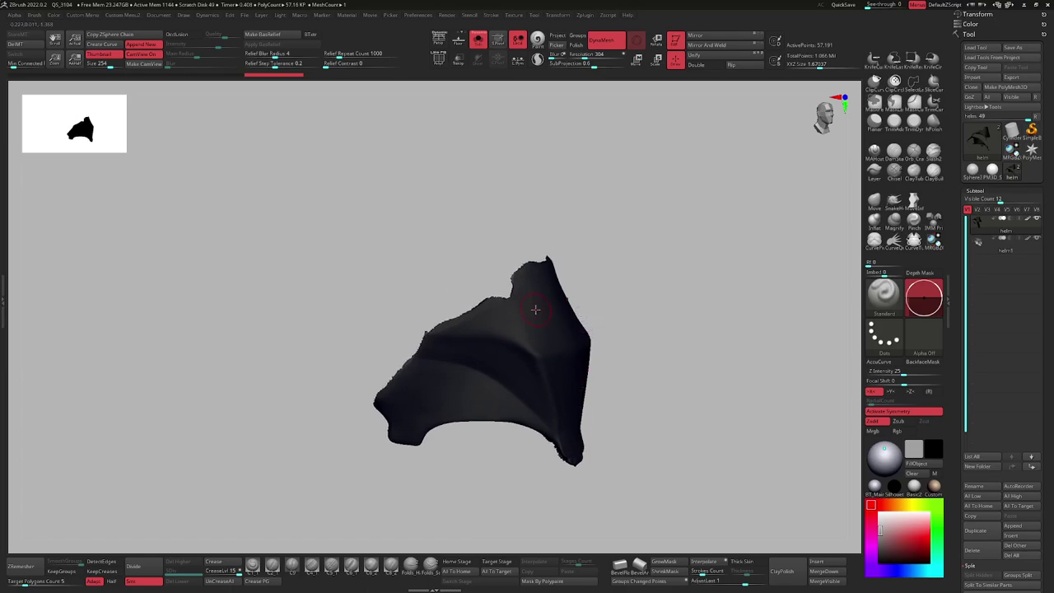
Open the edge loop settings in the beak's geometry options.
left_click_drag(960, 316, 967, 251)
left_click(975, 415)
left_click_drag(959, 455, 960, 299)
left_click(977, 353)
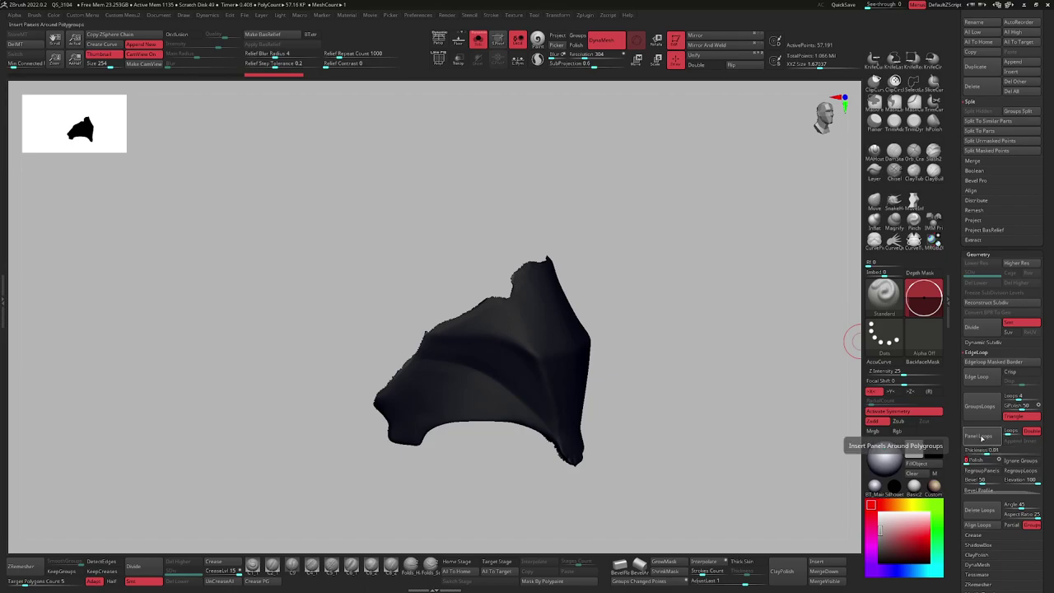
Try Panel Loops on the beak with a thickness of 0.01 and again with a larger thickness, undoing both attempts.
left_click(982, 438)
left_click_drag(639, 390, 688, 396)
key("ctrl+z")
left_click_drag(987, 452, 992, 452)
left_click(981, 438)
left_click_drag(695, 386, 672, 388)
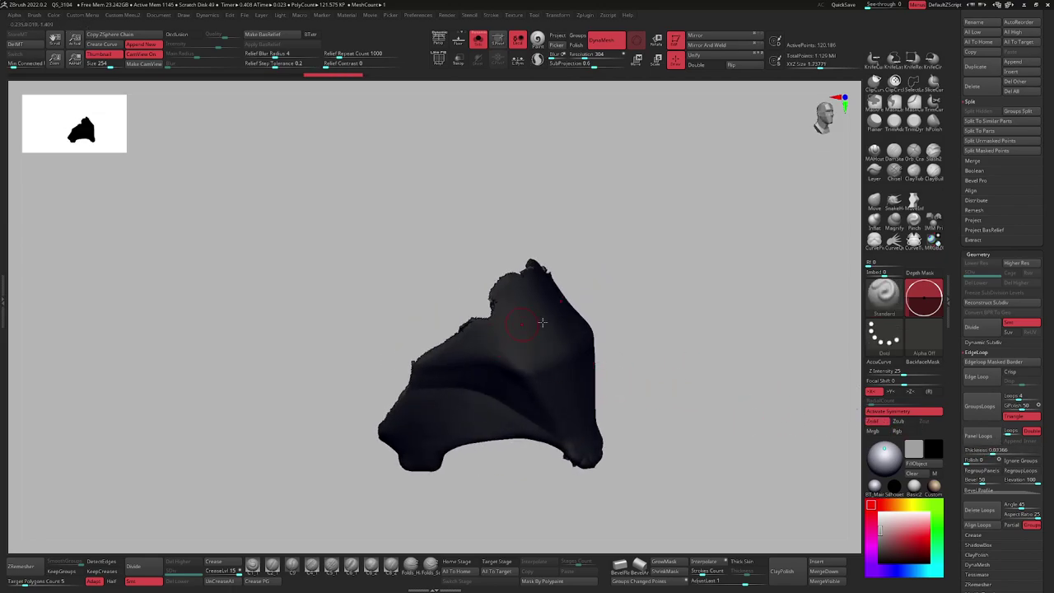
key("ctrl+z")
Apply Panel Loops to the beak with a thickness of 0.001 and Polish at 0.
type("0.001")
key("Return")
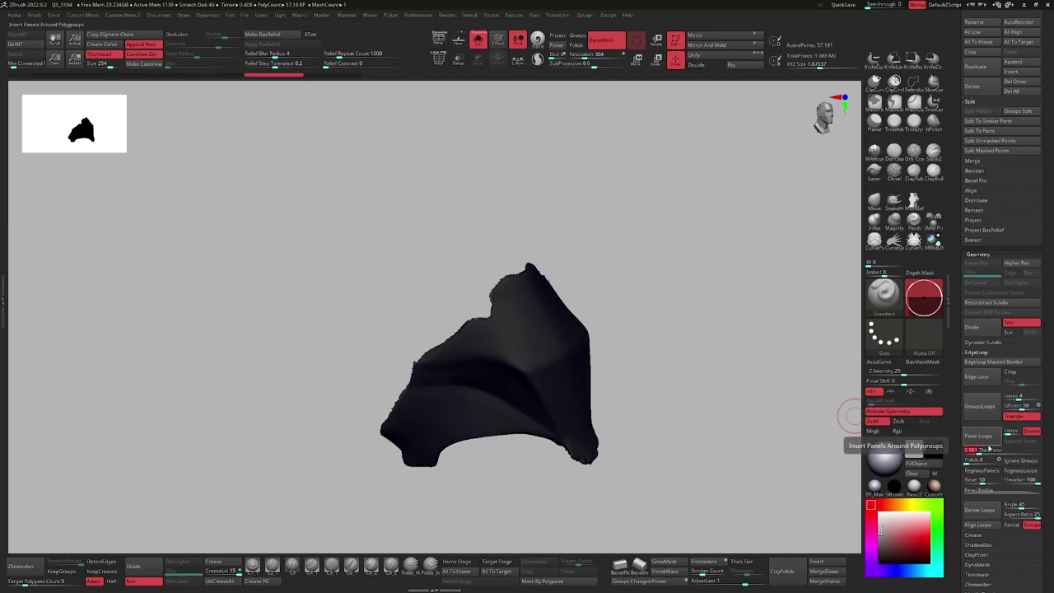
left_click(977, 436)
right_click_drag(667, 362, 722, 356)
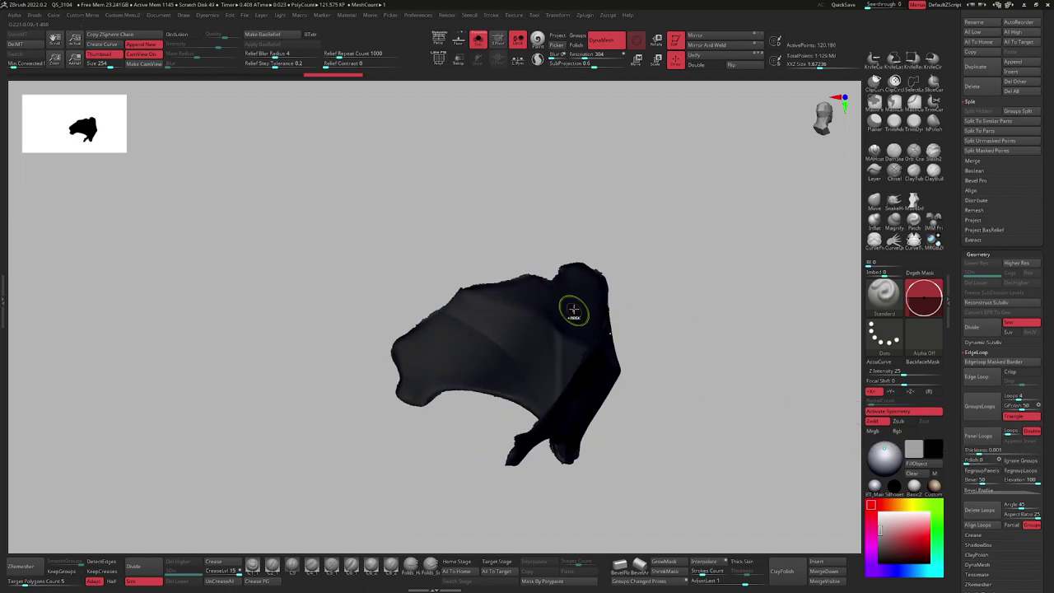
Place the gizmo on the beak and, with symmetry off, pull the inner shell inward to give the piece thickness.
right_click_drag(572, 310, 552, 303, "ctrl")
right_click_drag(551, 303, 568, 319, "alt")
key("w")
left_click(570, 382, "alt")
right_click_drag(569, 382, 570, 337)
key("x")
left_click(598, 275, "alt")
left_click(579, 275)
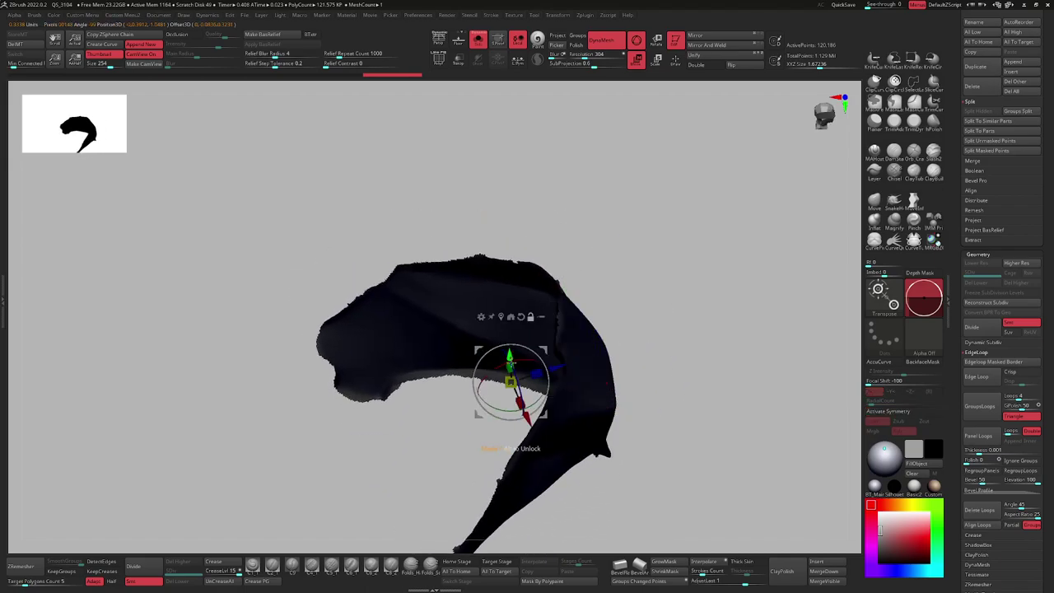
right_click_drag(511, 386, 525, 384, "alt")
mouse_move(524, 381)
left_mouse_down()
mouse_move(517, 361)
mouse_move(526, 376)
mouse_move(549, 372)
left_mouse_up()
key("q")
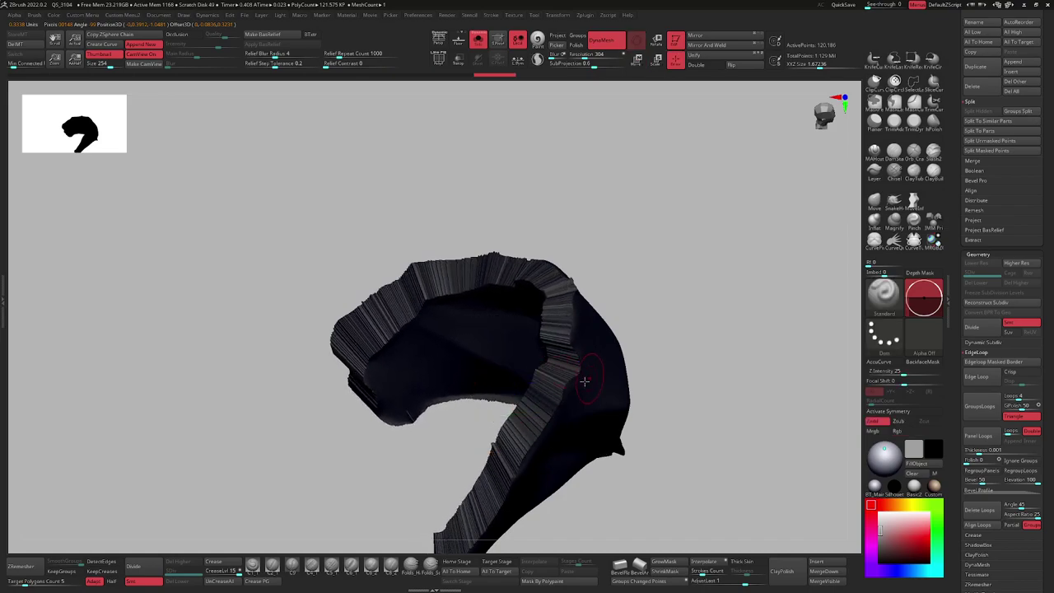
Remesh the thickened beak with DynaMesh and smooth its jagged rim with symmetry on.
left_click_drag(689, 318, 700, 336, "ctrl")
mouse_move(600, 386)
right_mouse_down("alt")
mouse_move(633, 304)
mouse_move(729, 312)
right_mouse_up("alt")
mouse_move(605, 329)
right_mouse_down("ctrl")
mouse_move(572, 312)
mouse_move(574, 345)
mouse_move(611, 328)
mouse_move(581, 350)
right_mouse_up("ctrl")
key("x")
left_click_drag(520, 317, 489, 305, "shift")
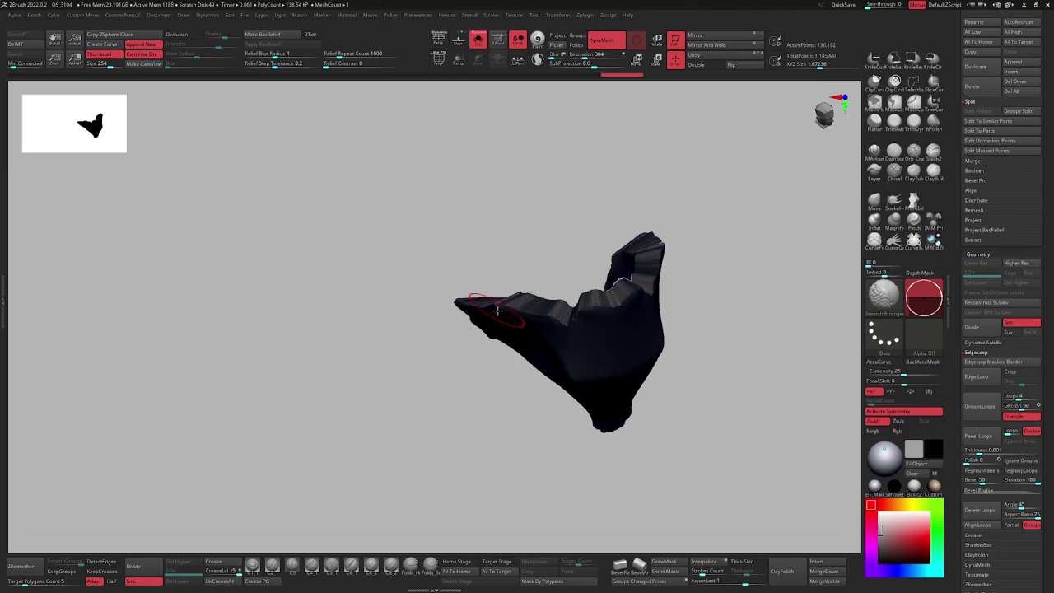
right_click_drag(489, 306, 525, 325)
left_click_drag(524, 326, 499, 334)
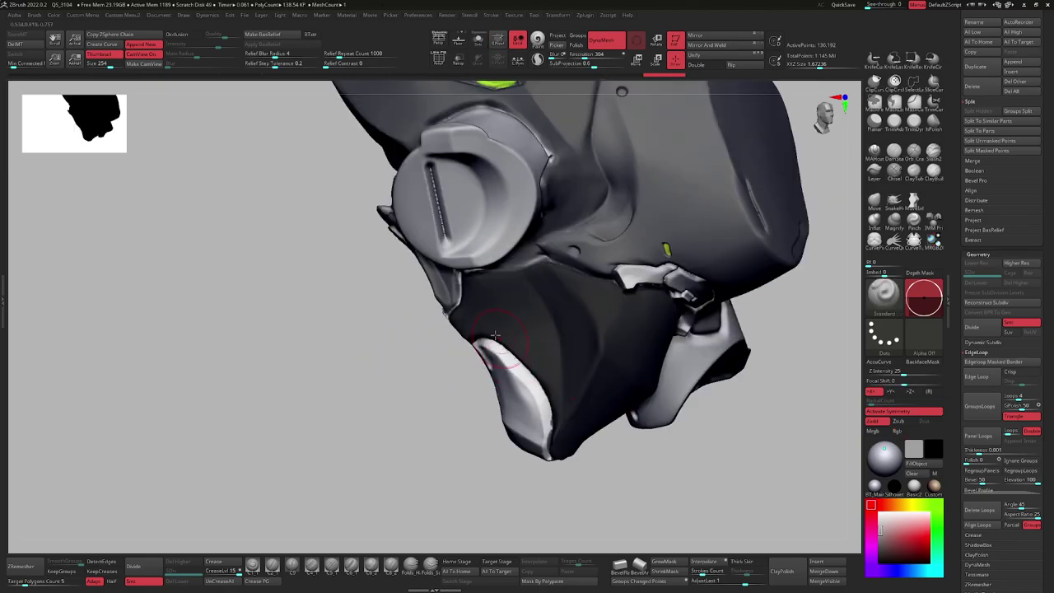
Reshape the beak's edges with an enlarged Move brush so they fit against the surrounding helmet.
right_click_drag(495, 335, 500, 323)
right_click_drag(501, 322, 459, 270, "ctrl")
key("t")
key("s")
right_click_drag(466, 299, 774, 223, "ctrl")
left_click(874, 201)
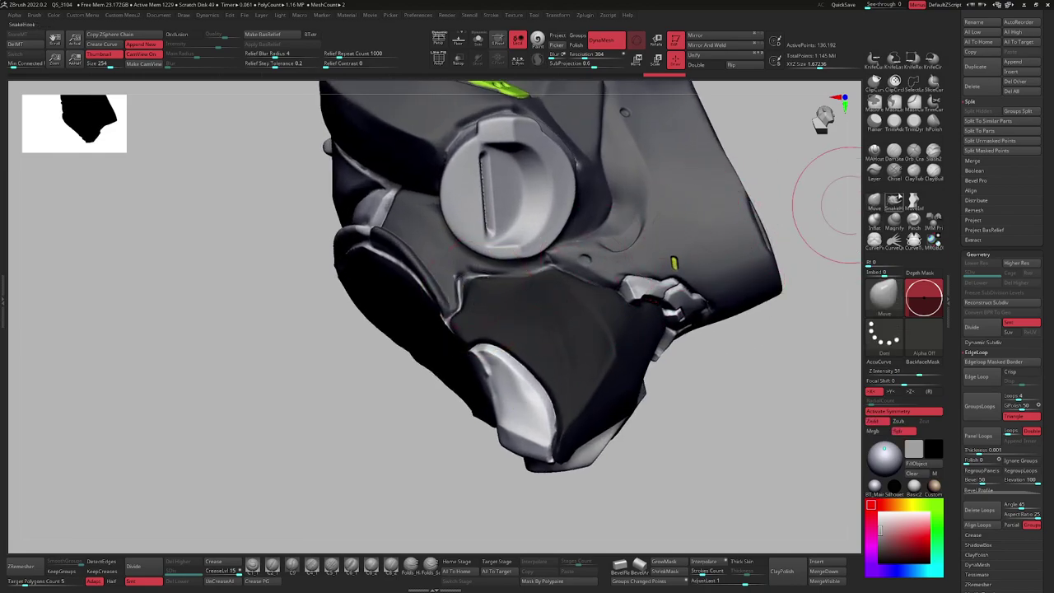
left_click_drag(457, 308, 447, 320)
mouse_move(525, 280)
right_mouse_down()
mouse_move(544, 332)
mouse_move(576, 313)
right_mouse_up()
mouse_move(577, 313)
left_mouse_down()
mouse_move(638, 294)
mouse_move(670, 298)
left_mouse_up()
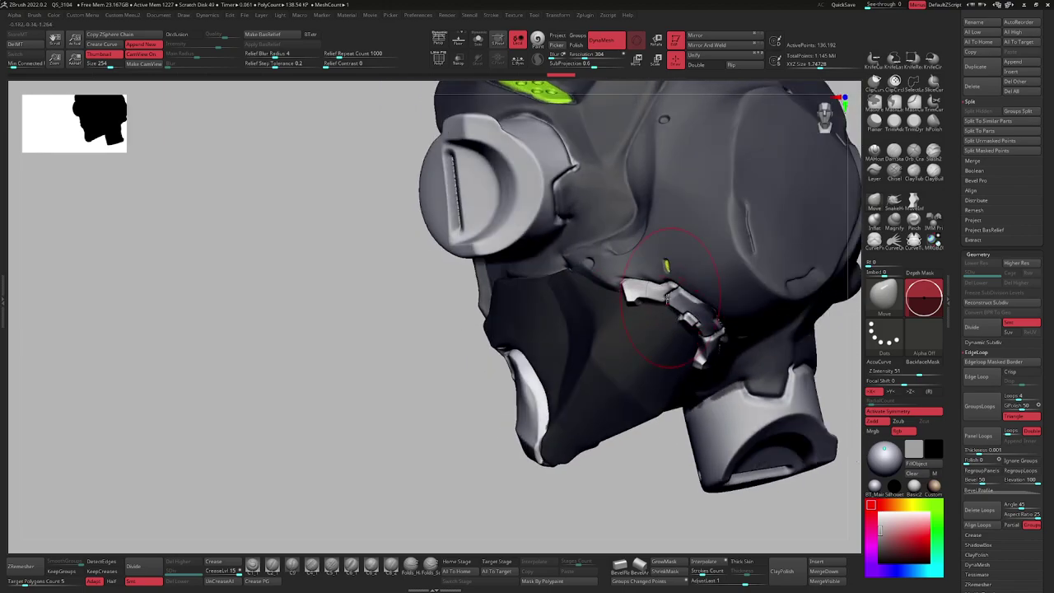
left_click_drag(563, 267, 554, 265)
mouse_move(555, 265)
right_mouse_down()
mouse_move(544, 256)
mouse_move(506, 346)
mouse_move(489, 329)
mouse_move(549, 354)
mouse_move(445, 402)
mouse_move(503, 331)
mouse_move(576, 309)
right_mouse_up()
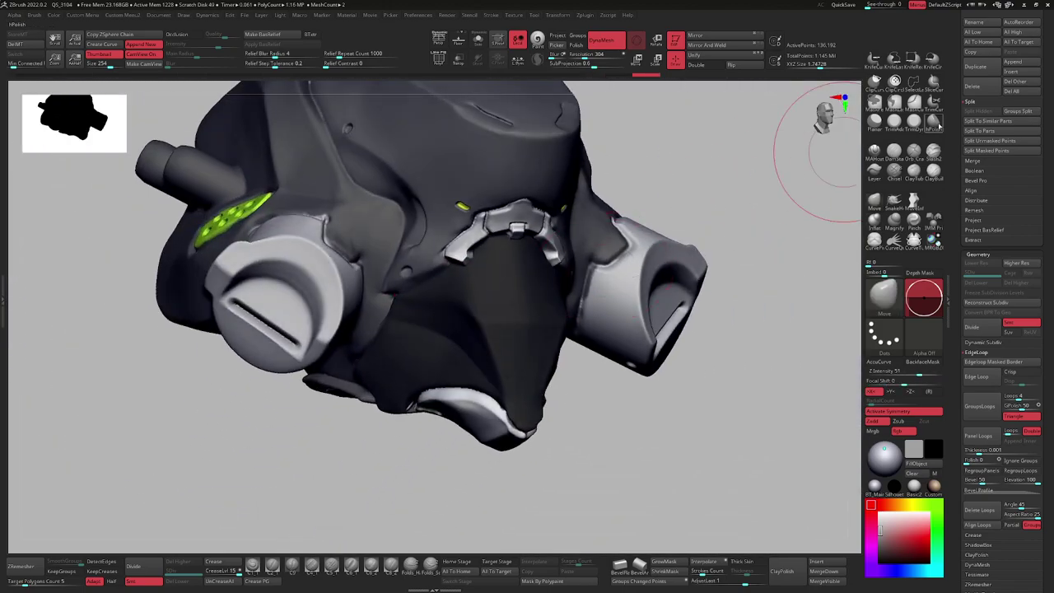
Flatten and sharpen the beak's planes with the hPolish brush.
left_click(932, 122)
mouse_move(427, 341)
right_mouse_down()
mouse_move(451, 320)
mouse_move(514, 329)
right_mouse_up()
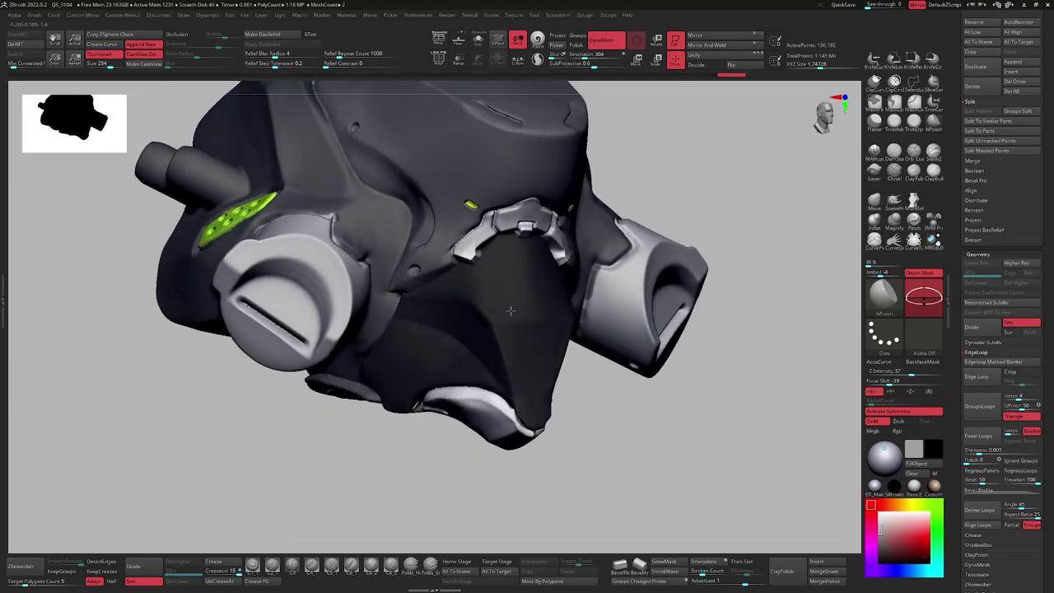
mouse_move(480, 297)
right_mouse_down()
mouse_move(453, 261)
mouse_move(482, 273)
right_mouse_up()
right_click_drag(453, 391, 466, 346)
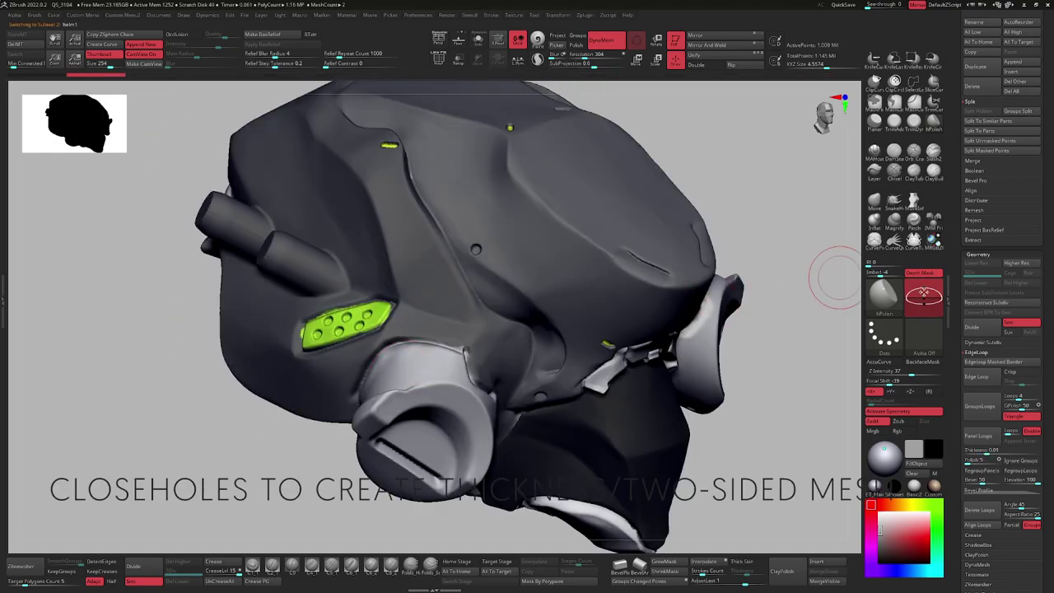
Mask the main helmet by its green polypaint colour and turn the green areas into their own polygroup.
key("alt+s")
left_click(541, 581)
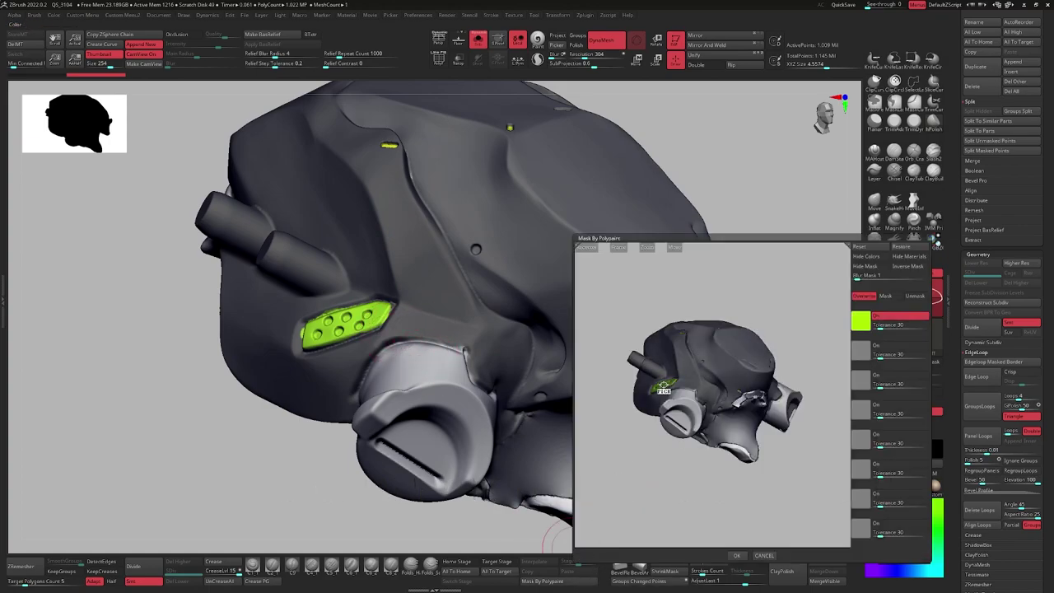
left_click(738, 555)
right_click_drag(424, 375, 465, 303, "ctrl")
right_click_drag(464, 303, 437, 344, "alt")
key("ctrl+w")
right_click_drag(332, 360, 494, 343, "alt")
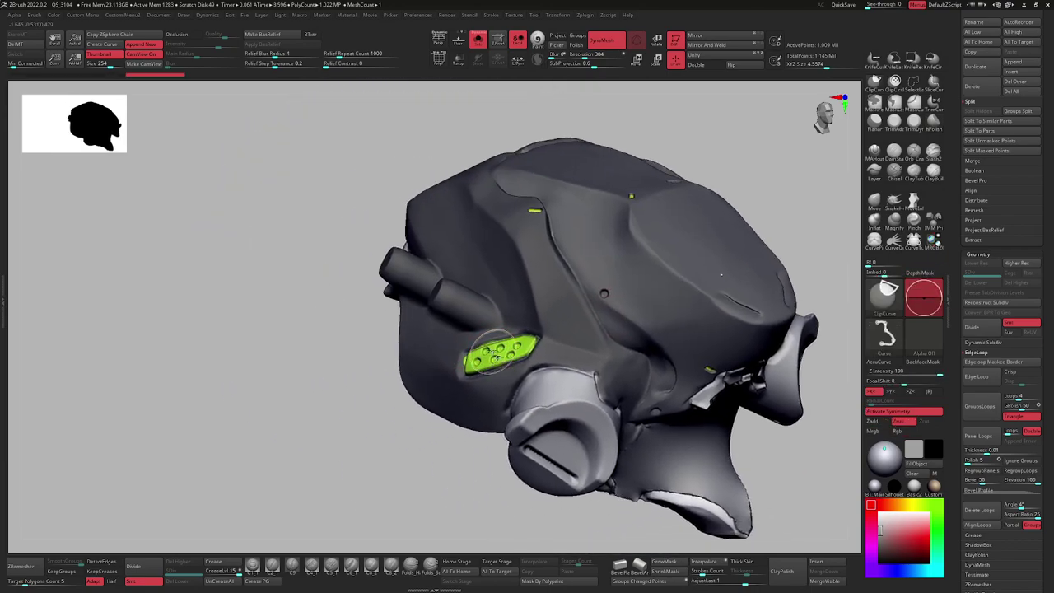
Isolate the green areas and hide the small pieces so only the two side vents are shown.
left_click(496, 354, "ctrl+shift")
key("ctrl+e")
right_click_drag(388, 276, 425, 295)
right_click_drag(490, 257, 461, 230)
left_click_drag(390, 206, 748, 303, "ctrl+shift")
left_click_drag(636, 256, 450, 419, "ctrl+shift")
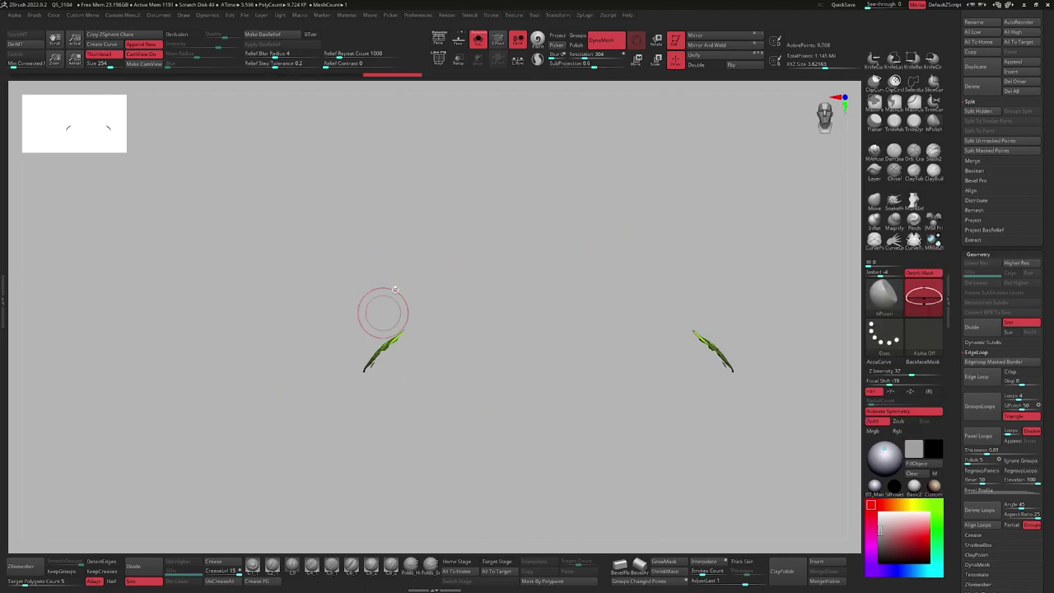
Split the hidden geometry from the side vents into a separate subtool.
key("ctrl+e")
left_click(454, 200)
mouse_move(313, 281)
right_mouse_down()
mouse_move(400, 367)
mouse_move(467, 319)
mouse_move(471, 343)
mouse_move(484, 296)
mouse_move(435, 302)
mouse_move(480, 312)
mouse_move(424, 354)
right_mouse_up()
Try Panel Loops on the green vents with a thickness of 0.01 and Polish 5, and undo it.
left_click(967, 433)
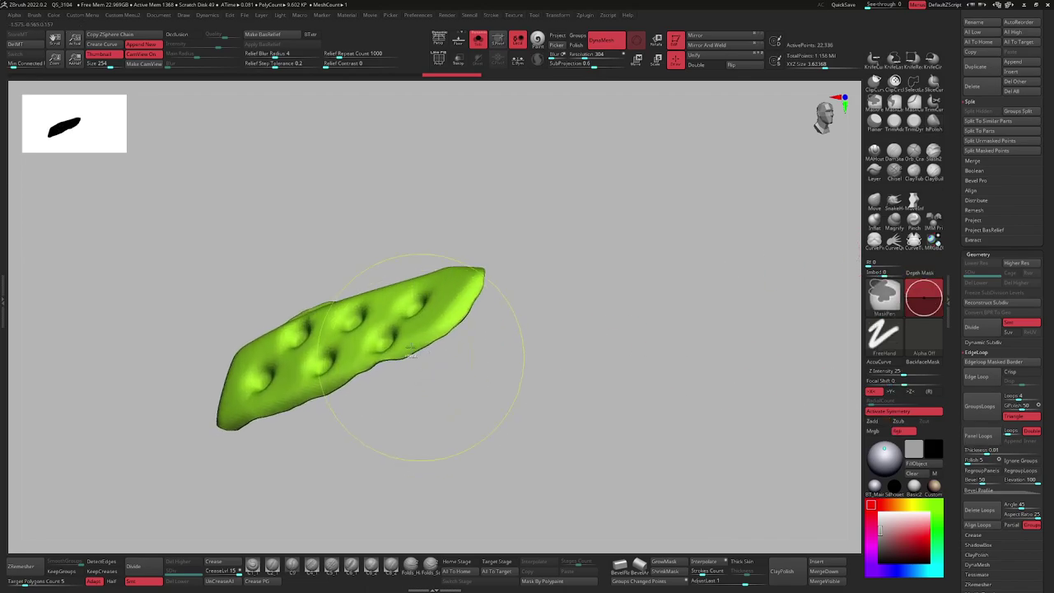
key("ctrl+z")
right_click_drag(499, 390, 512, 348, "ctrl")
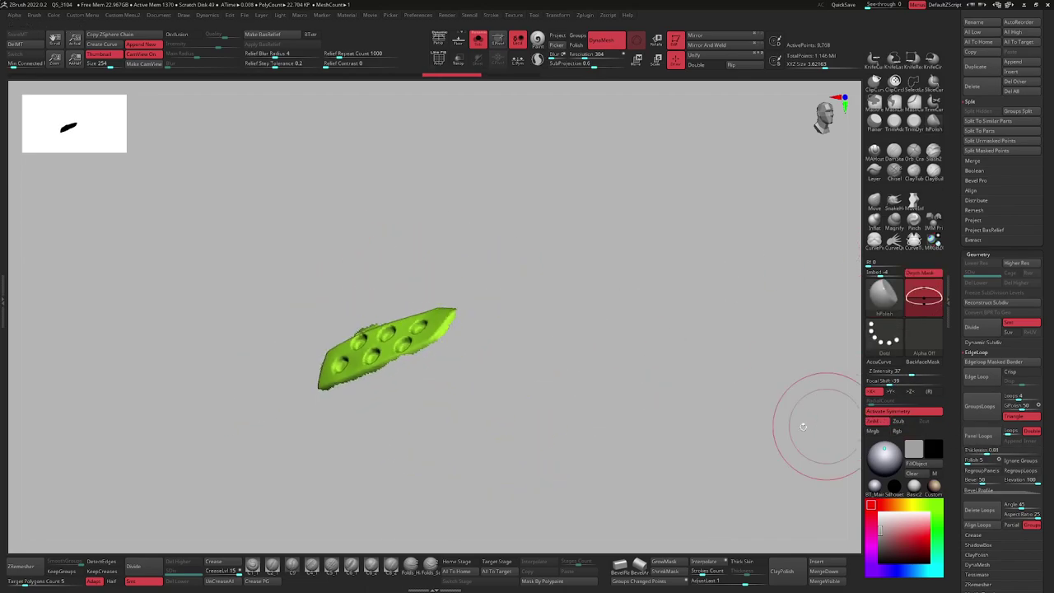
left_click(978, 254, "shift")
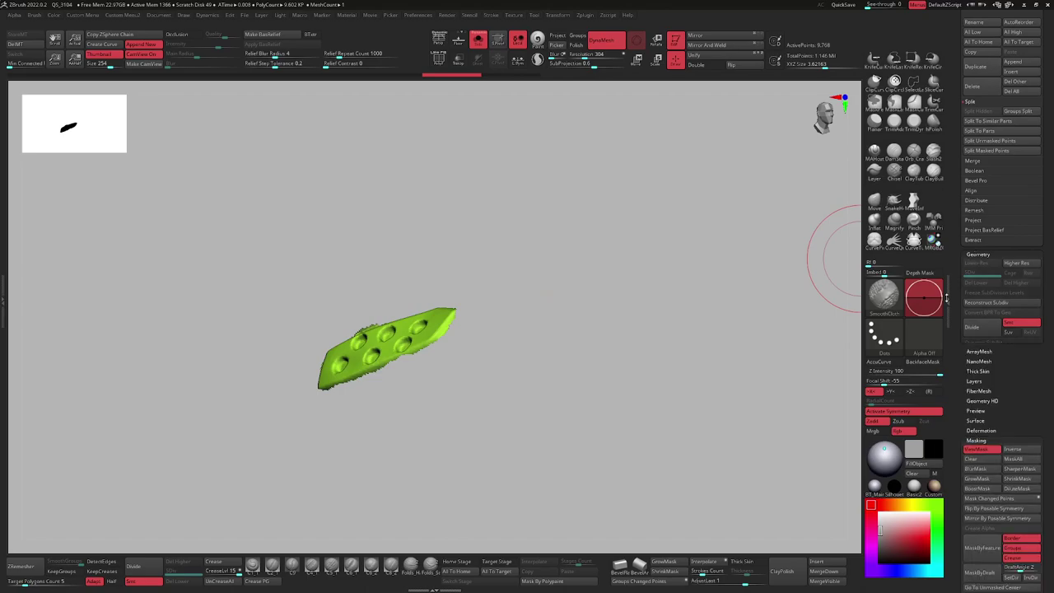
Close the open holes on the green side vents and show their polygroups.
left_click(980, 253, "shift")
left_click_drag(966, 298, 961, 191)
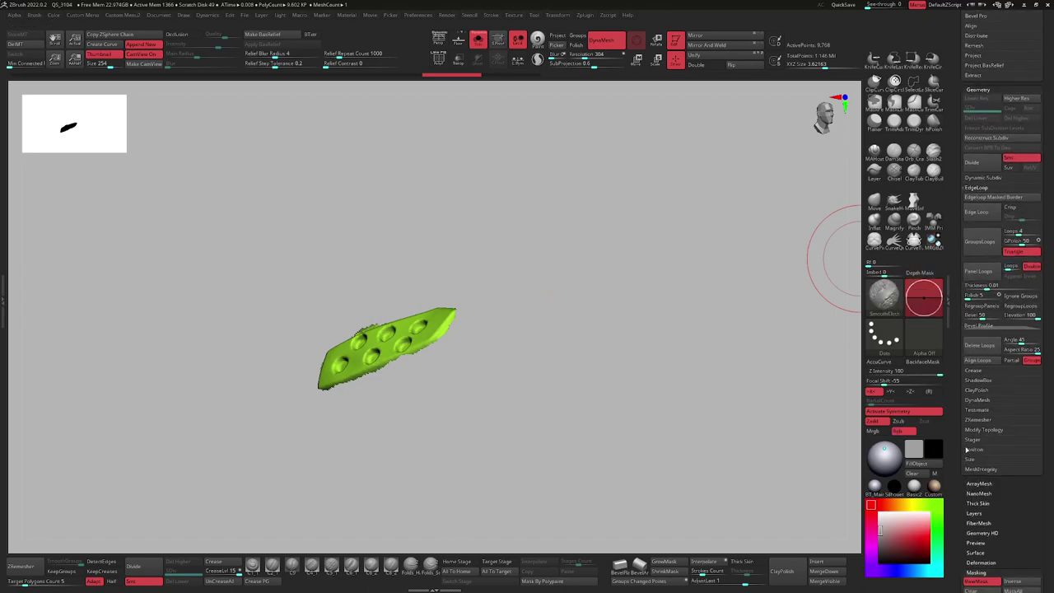
left_click(982, 430, "shift")
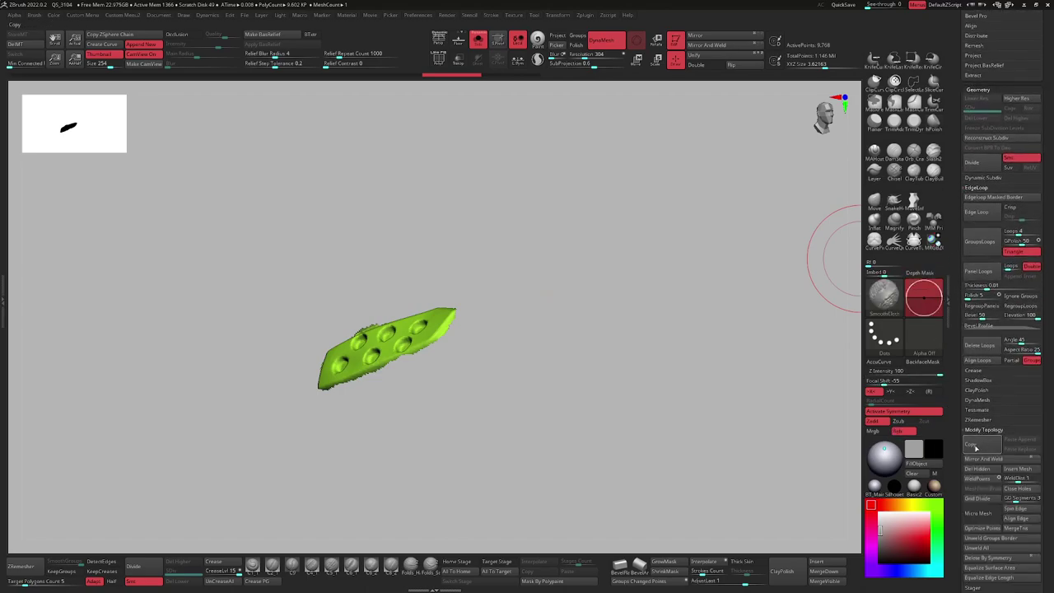
left_click(1013, 492)
left_click_drag(574, 419, 519, 329)
right_click_drag(468, 403, 471, 330, "ctrl")
key("shift+f")
Mask the vents except for the new cap polygroup and move the cap away from the front to add thickness.
key("w")
right_click_drag(675, 334, 715, 329)
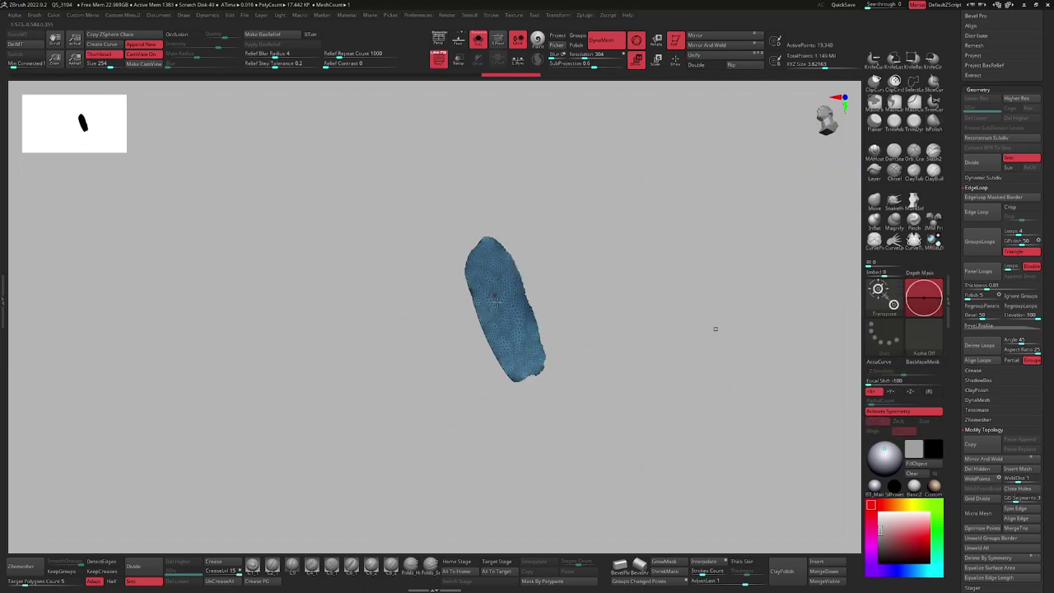
right_click_drag(512, 311, 589, 344)
left_click(512, 224, "alt")
left_click(511, 284, "ctrl")
left_click_drag(550, 232, 590, 242)
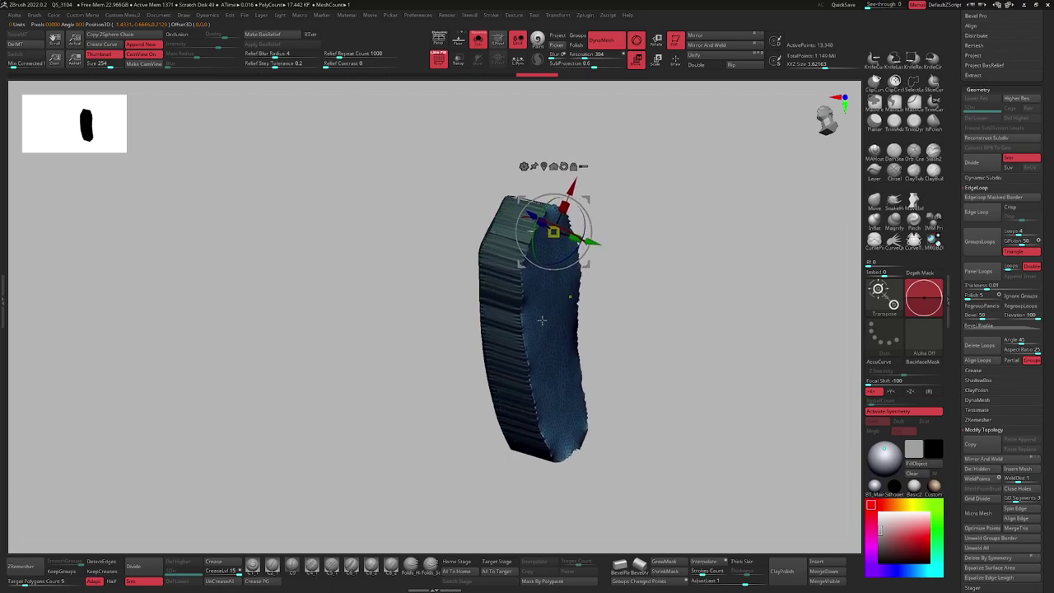
Clear the mask, DynaMesh the thickened vents and turn off the polygroup display.
key("q")
right_click_drag(590, 330, 527, 363)
right_click_drag(527, 362, 519, 324, "ctrl")
left_click_drag(570, 309, 572, 353, "ctrl")
right_click_drag(573, 352, 542, 456)
key("shift+f")
right_click_drag(542, 457, 568, 411, "alt")
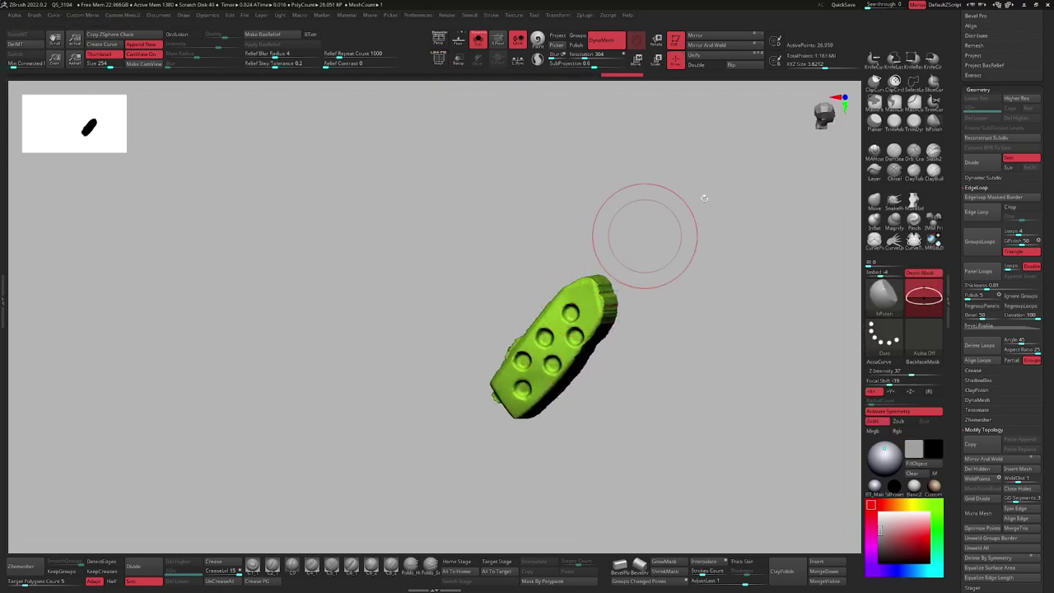
Flatten the jagged sides of the vents using hPolish with BackfaceMask enabled, and DynaMesh them again.
mouse_move(618, 354)
right_mouse_down()
mouse_move(579, 311)
mouse_move(589, 301)
right_mouse_up()
left_click(924, 362)
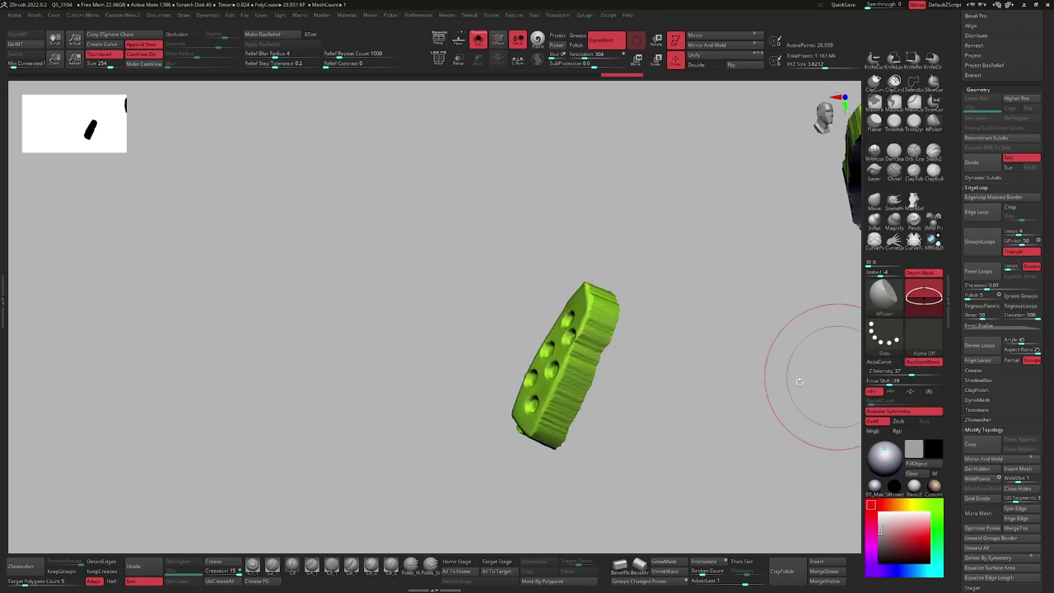
right_click_drag(609, 339, 577, 370)
mouse_move(593, 342)
left_mouse_down()
mouse_move(630, 252)
mouse_move(670, 275)
mouse_move(534, 380)
mouse_move(545, 374)
left_mouse_up()
mouse_move(576, 333)
right_mouse_down()
mouse_move(583, 362)
mouse_move(553, 391)
right_mouse_up()
left_click_drag(462, 365, 403, 416)
right_click_drag(511, 313, 528, 317)
left_click_drag(529, 288, 552, 313, "ctrl")
Refine the vent edges with hPolish strokes and apply the Polish deformation.
right_click_drag(527, 346, 494, 330)
mouse_move(451, 393)
left_mouse_down()
mouse_move(444, 412)
mouse_move(432, 409)
left_mouse_up()
key("ctrl+e")
left_click(385, 483)
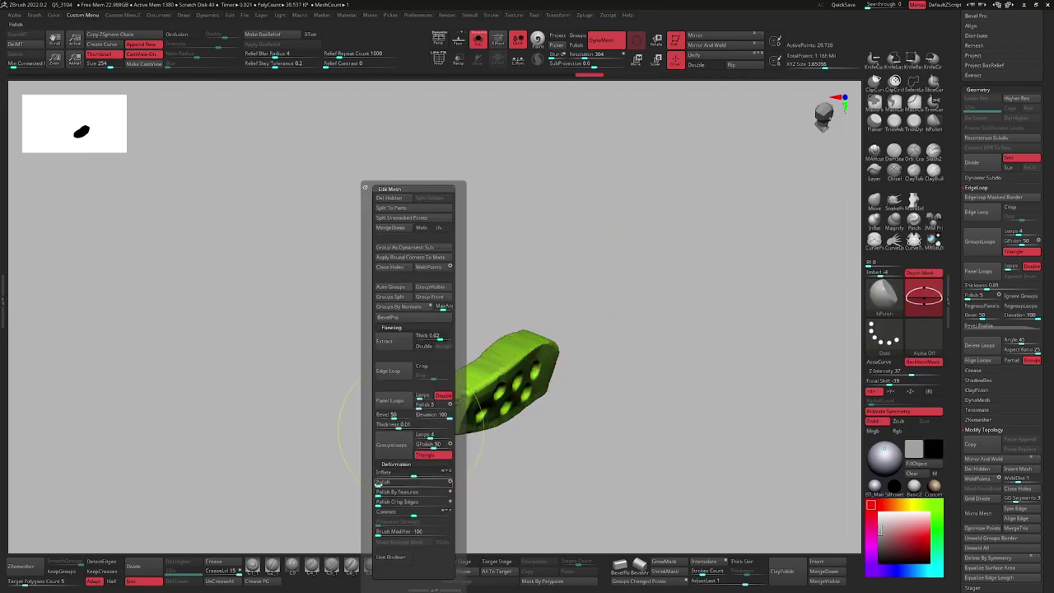
right_click_drag(480, 397, 520, 400)
mouse_move(473, 387)
left_mouse_down()
mouse_move(588, 381)
mouse_move(518, 400)
left_mouse_up()
Bring back the full helmet and use the Move brush to fit the vent's corners and edges to the surrounding opening.
key("alt+s")
mouse_move(518, 400)
right_mouse_down("ctrl")
mouse_move(521, 362)
mouse_move(499, 418)
mouse_move(522, 325)
mouse_move(529, 366)
mouse_move(515, 354)
right_mouse_up("ctrl")
left_click(895, 202)
left_click(873, 203)
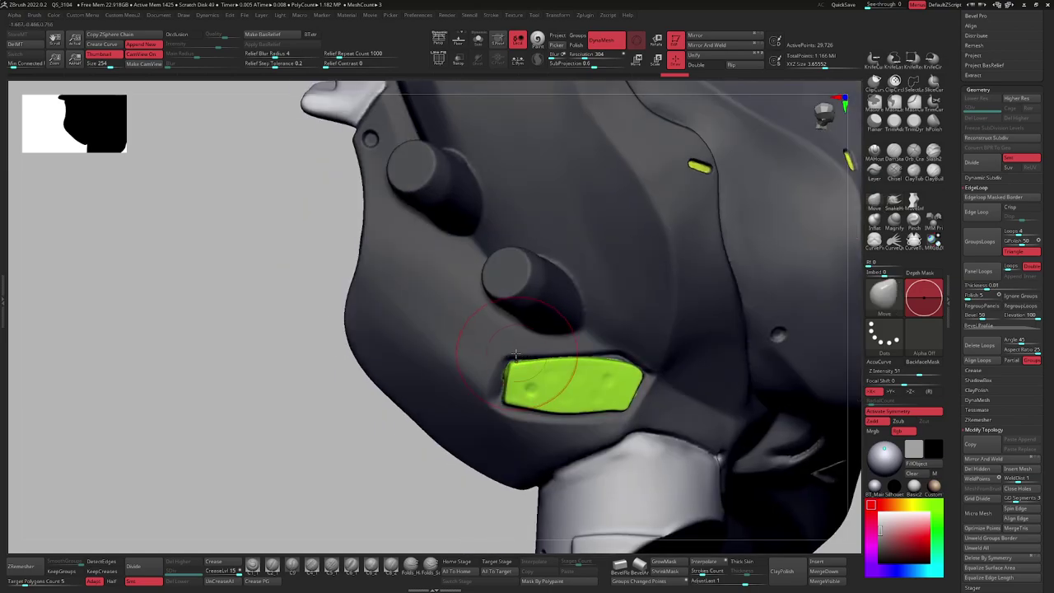
left_click_drag(507, 360, 501, 359)
left_click_drag(504, 399, 497, 401)
right_click_drag(508, 388, 512, 359)
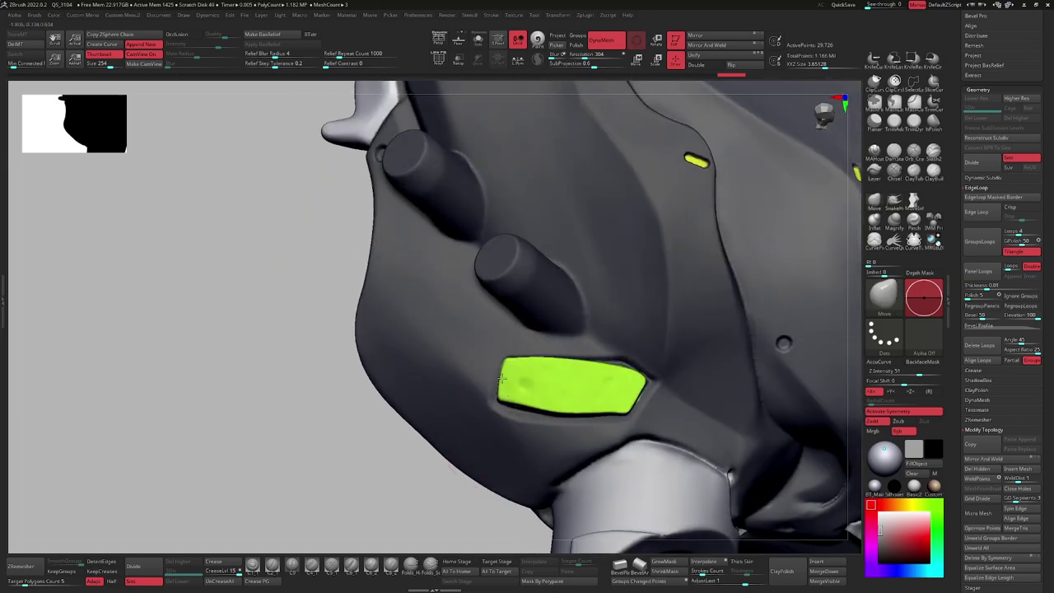
left_click_drag(623, 370, 640, 370)
right_click_drag(638, 372, 605, 370)
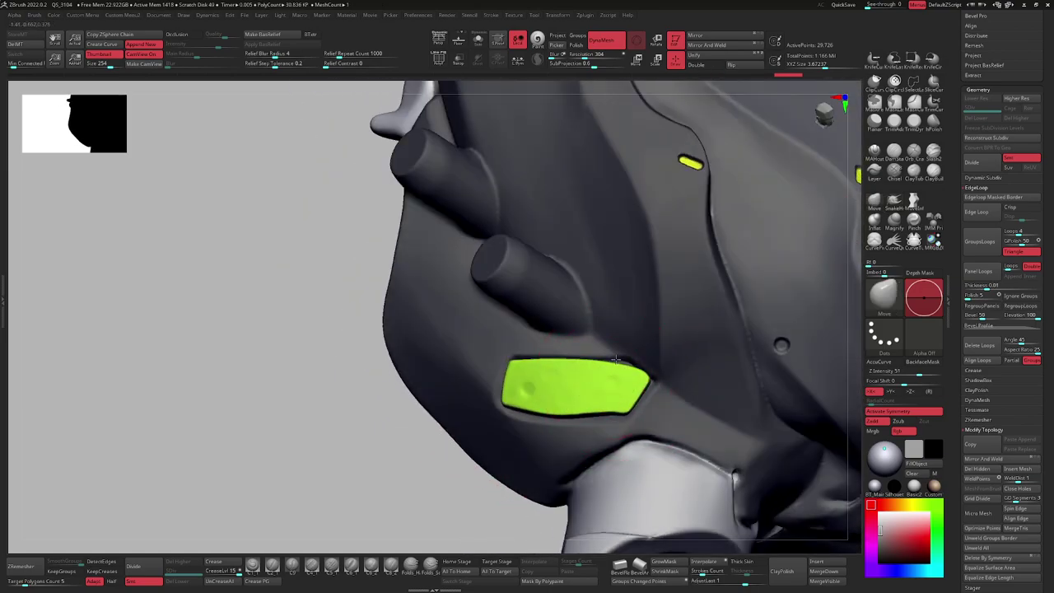
left_click_drag(611, 407, 607, 414)
mouse_move(529, 412)
right_mouse_down("ctrl")
mouse_move(475, 355)
mouse_move(469, 330)
mouse_move(567, 379)
right_mouse_up("ctrl")
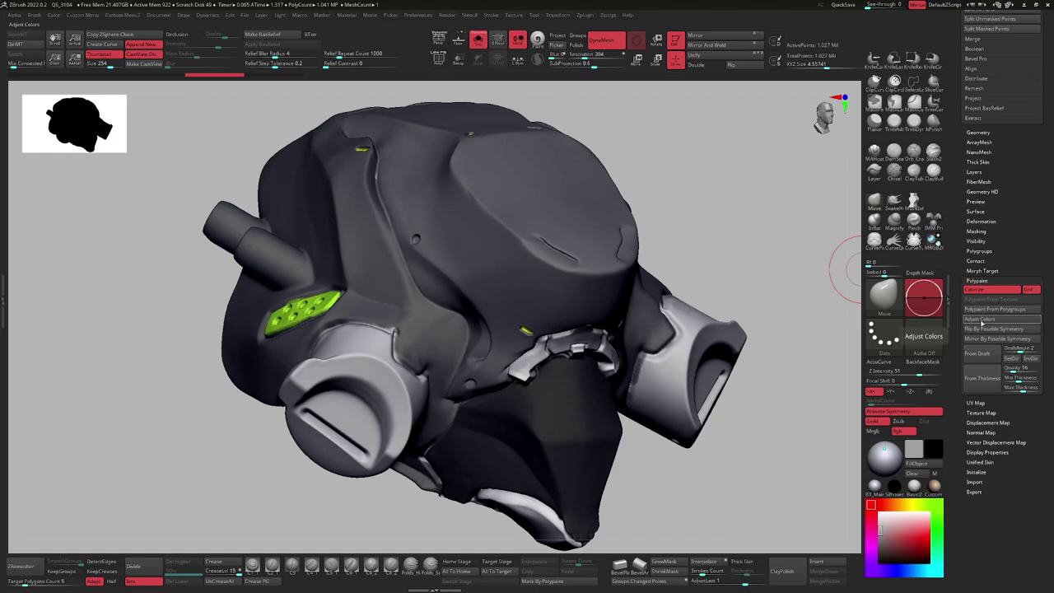
Tint the dark helmet polypaint purple through the contrast settings of Adjust Colors and apply the change.
left_click(982, 319)
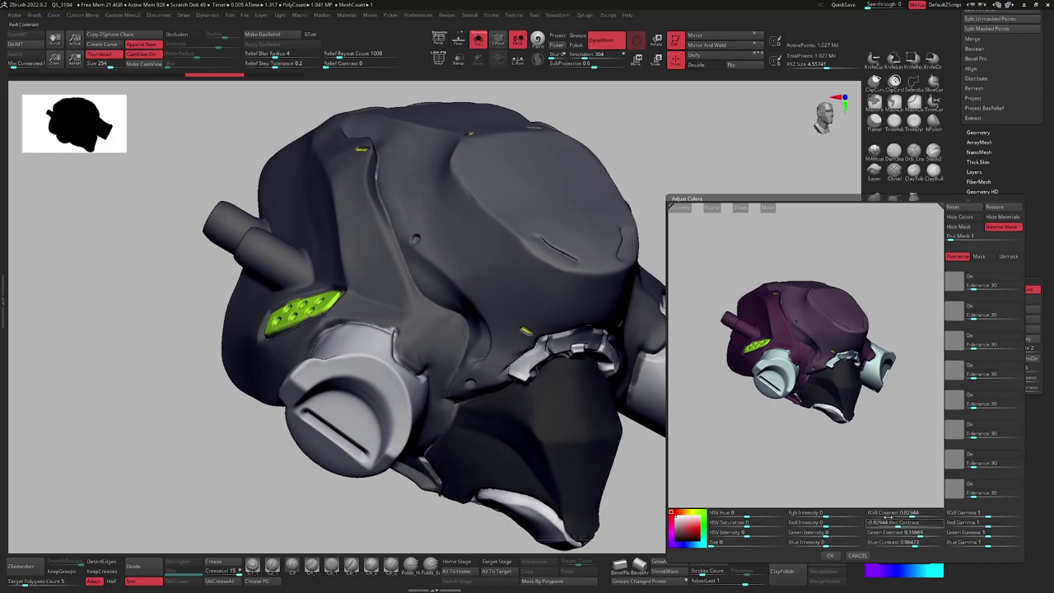
mouse_move(804, 434)
left_mouse_down()
mouse_move(816, 440)
mouse_move(797, 433)
left_mouse_up()
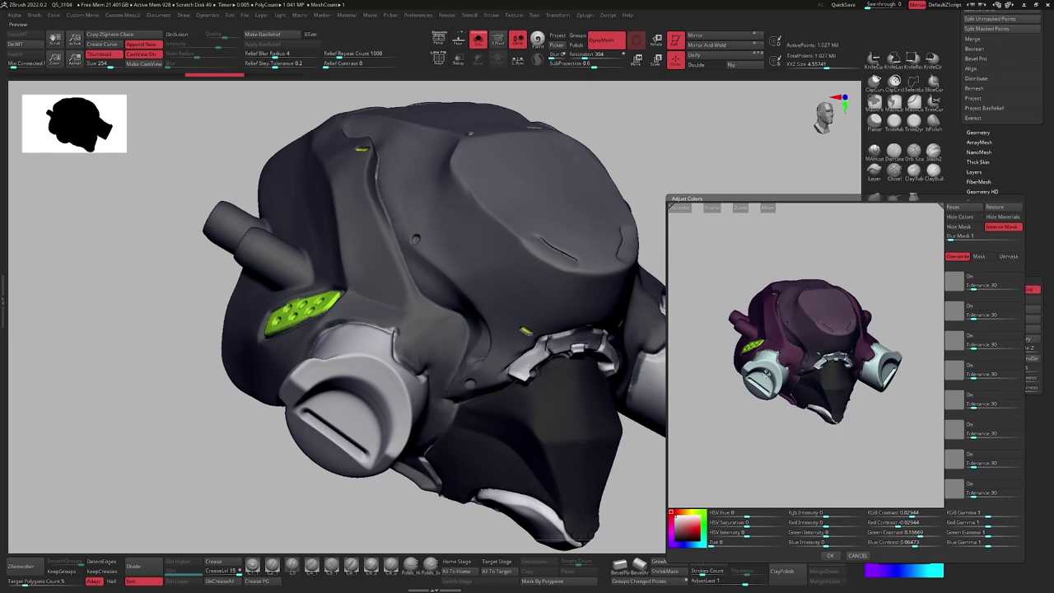
left_click_drag(829, 328, 808, 378)
left_click_drag(787, 447, 830, 452)
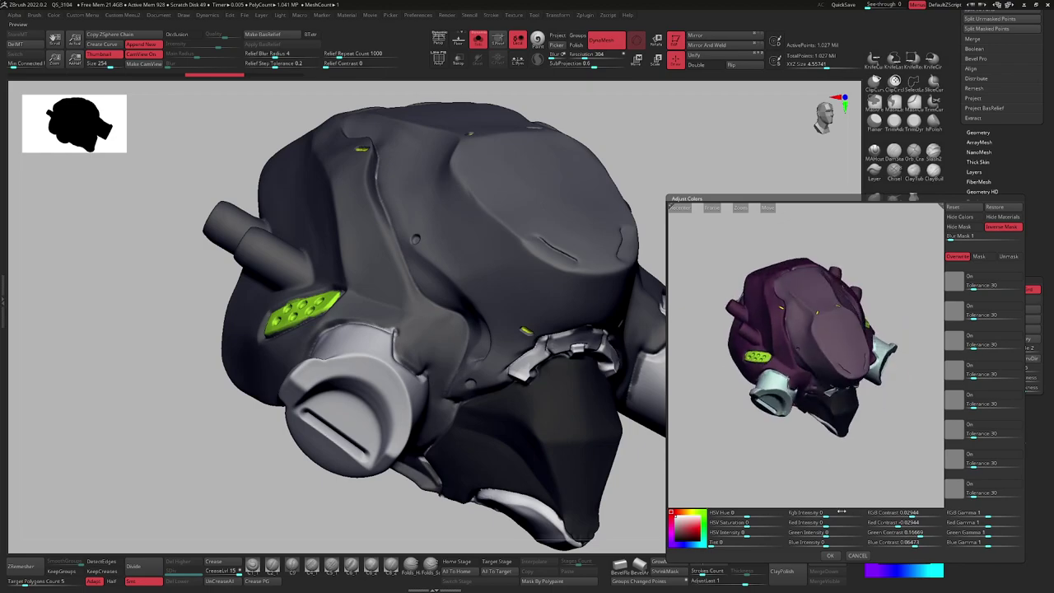
left_click(829, 556)
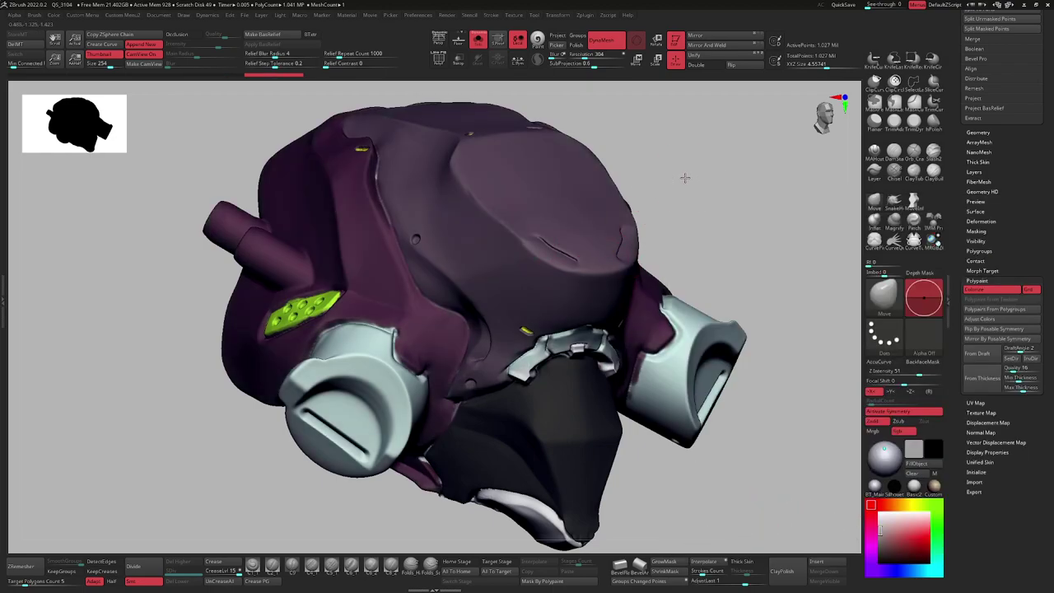
Mask the purple areas by polypaint with a tolerance of 2, turn them into their own polygroup and check the polygroup display.
left_click(562, 581)
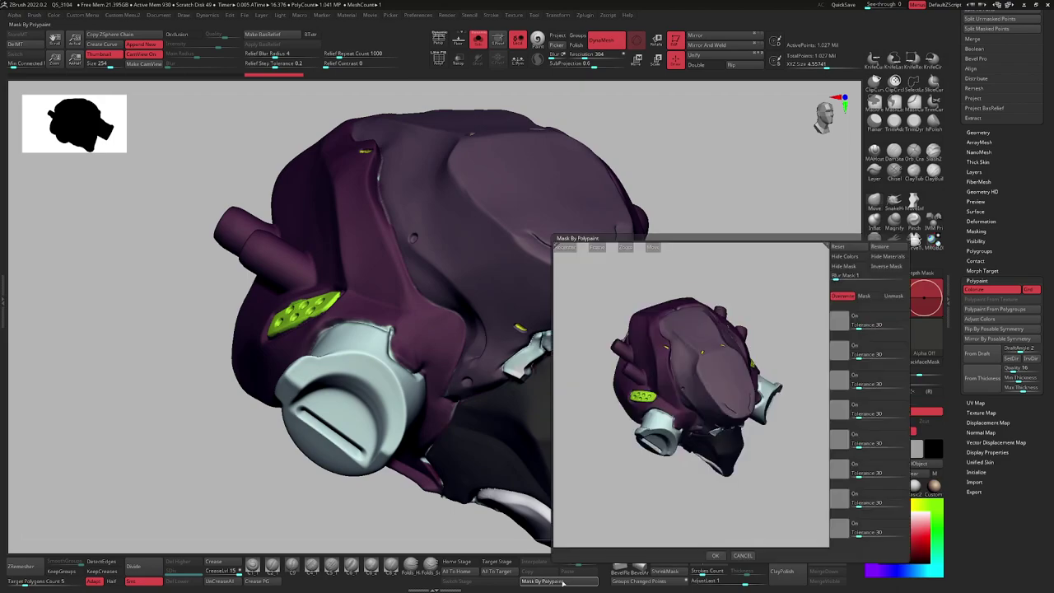
left_click(835, 322)
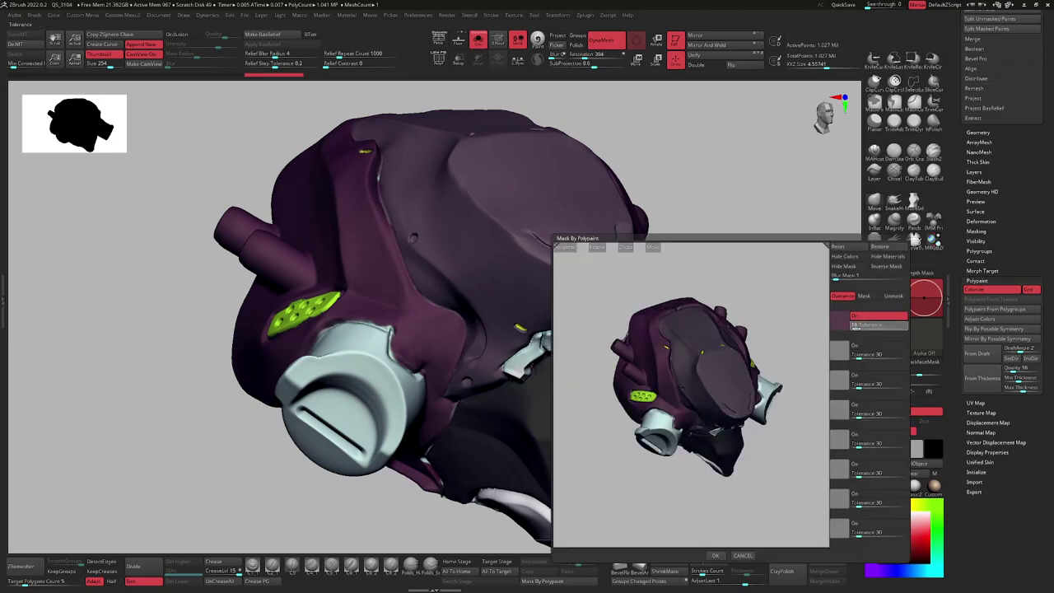
left_click_drag(854, 326, 851, 326)
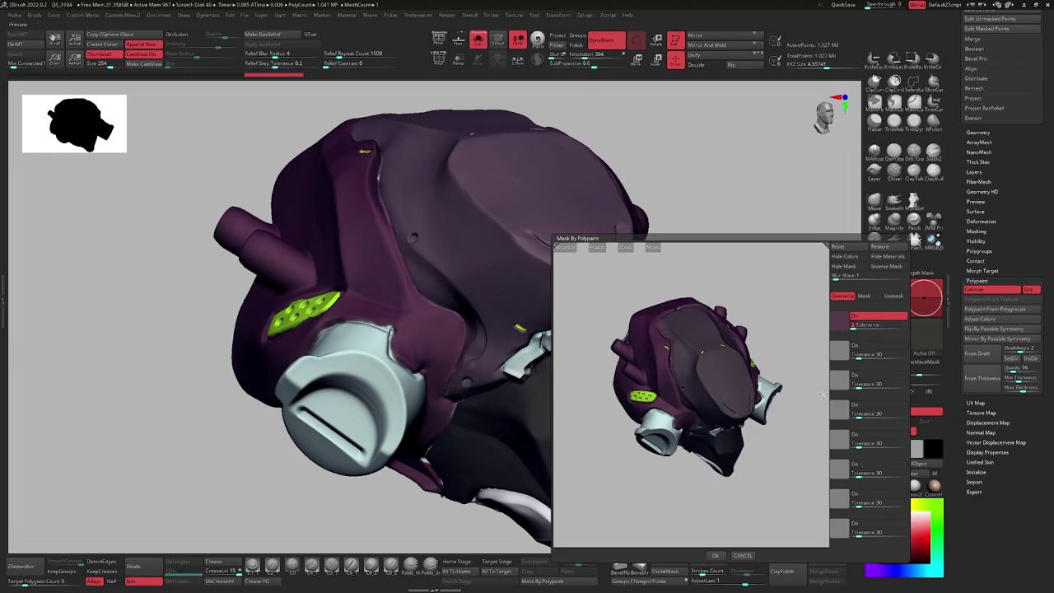
left_click(713, 556)
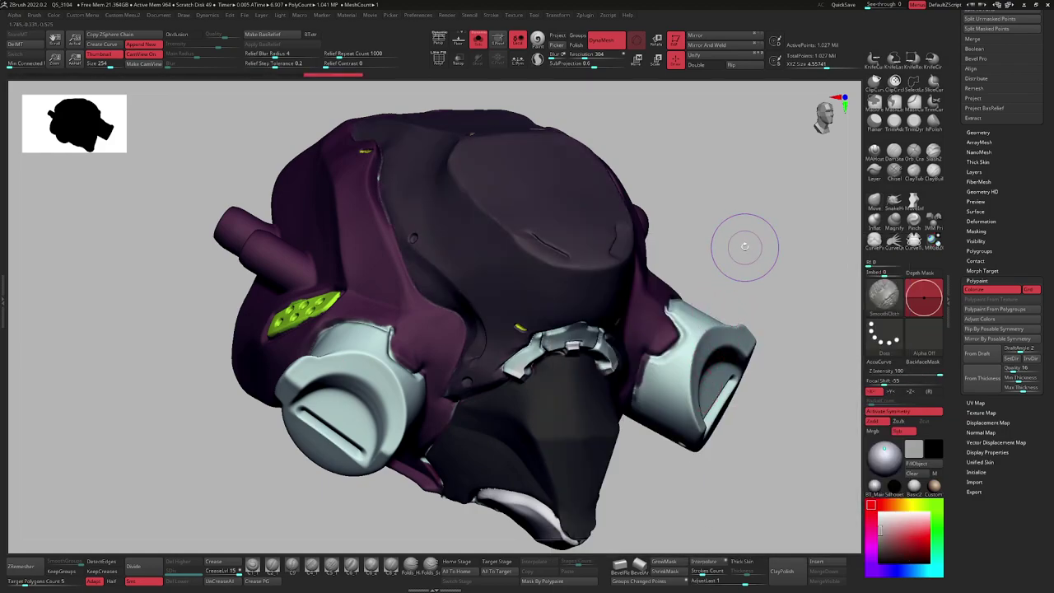
key("ctrl+w")
left_click_drag(710, 185, 738, 263, "alt")
key("shift+f")
key("f")
key("ctrl+z")
key("ctrl+shift+z")
mouse_move(770, 175)
left_mouse_down("alt")
mouse_move(765, 208)
mouse_move(744, 210)
mouse_move(755, 193)
mouse_move(771, 198)
mouse_move(775, 224)
left_mouse_up("alt")
key("shift+f")
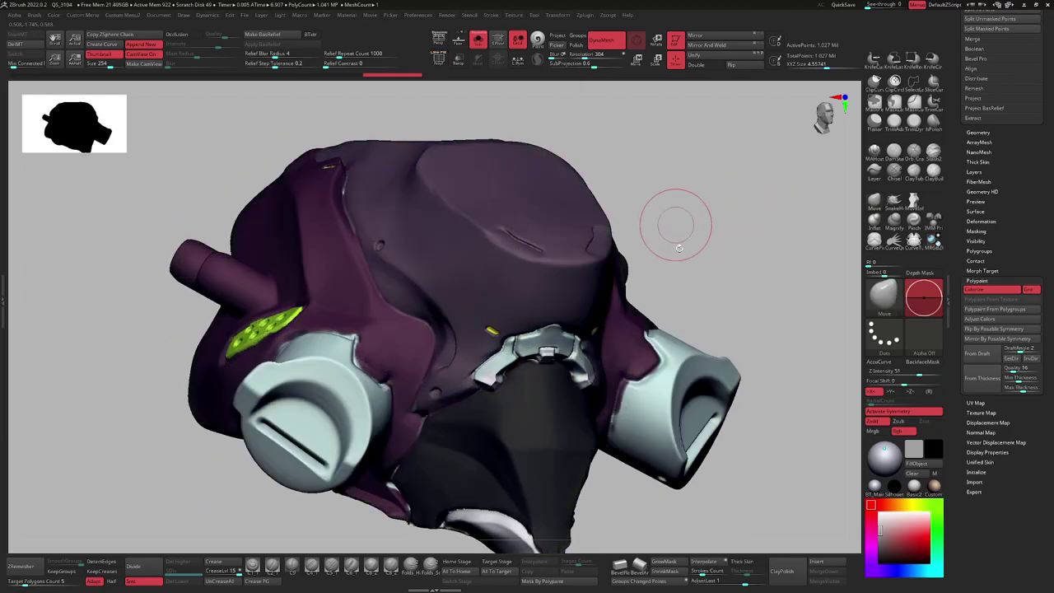
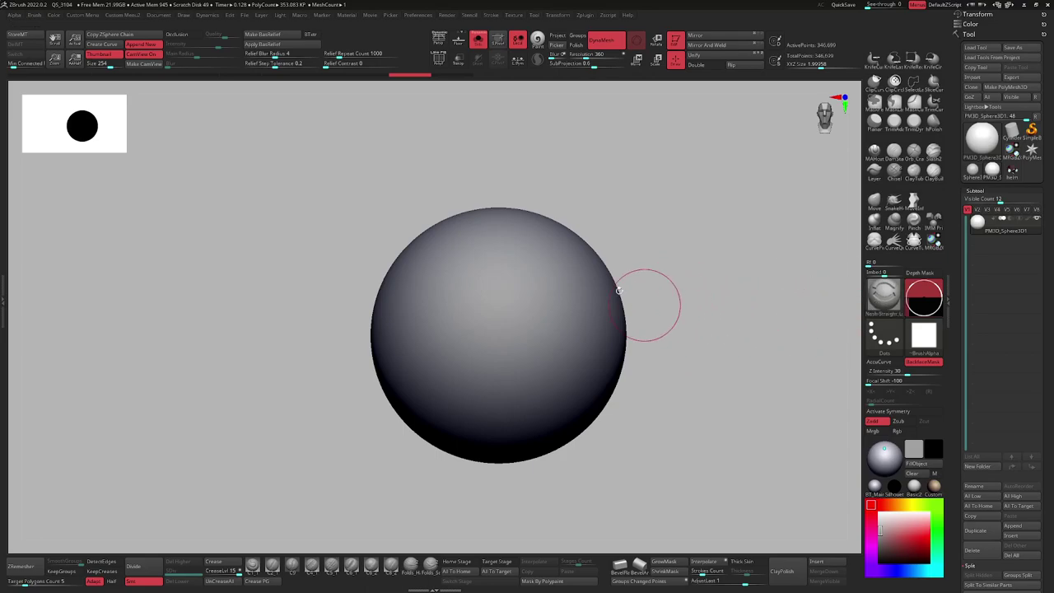
Undo a trial stroke on the sphere and draw one long raised vertical strip with the straight-line brush.
right_click_drag(468, 314, 461, 290, "alt")
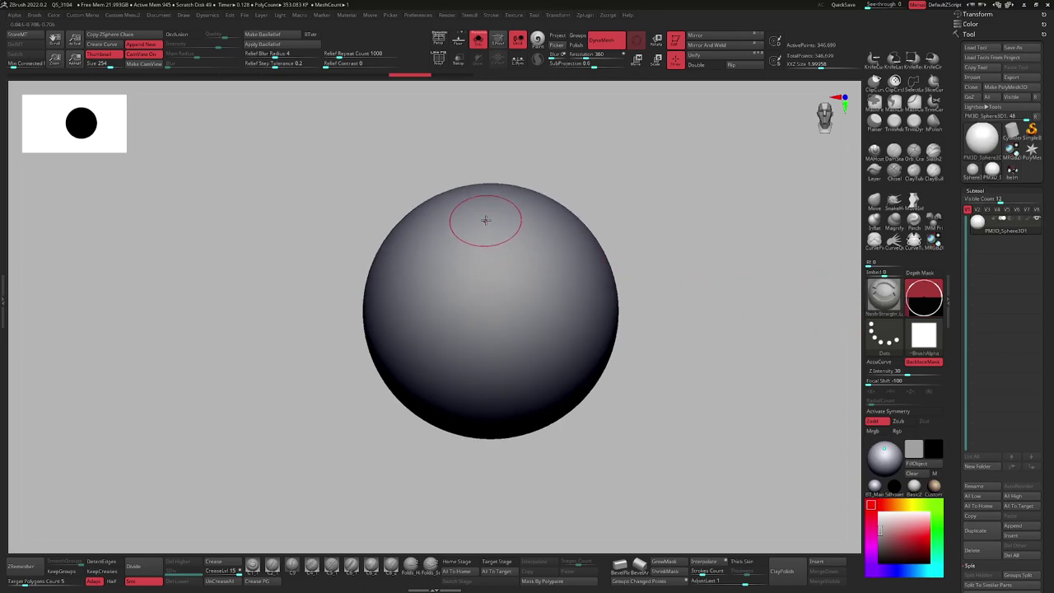
mouse_move(507, 292)
left_mouse_down()
mouse_move(459, 390)
mouse_move(436, 389)
left_mouse_up()
key("ctrl+z")
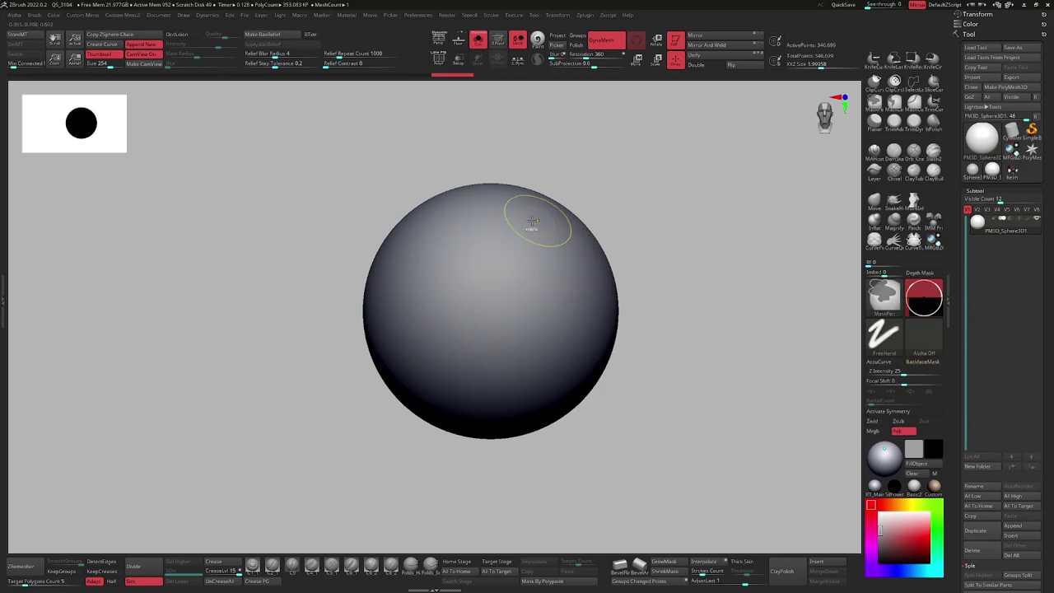
right_click_drag(471, 308, 453, 355, "alt")
left_click_drag(469, 269, 474, 266)
mouse_move(617, 276)
right_mouse_down("alt")
mouse_move(633, 228)
mouse_move(684, 228)
right_mouse_up("alt")
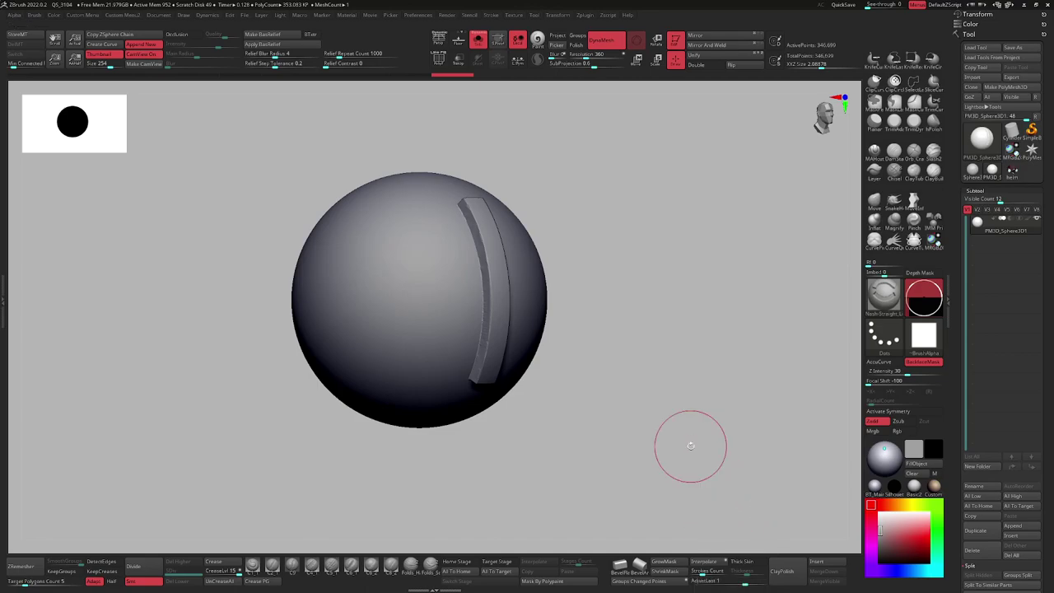
Increase the strength of the strip stroke slightly with AdjustLast.
left_click(494, 15)
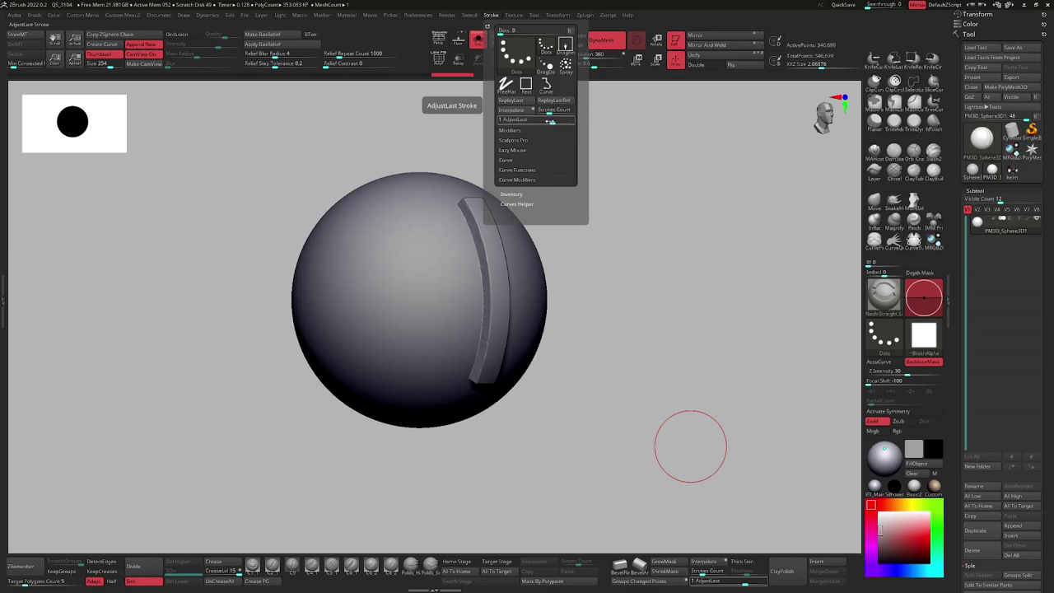
mouse_move(550, 122)
left_mouse_down()
mouse_move(510, 121)
mouse_move(566, 120)
mouse_move(553, 120)
left_mouse_up()
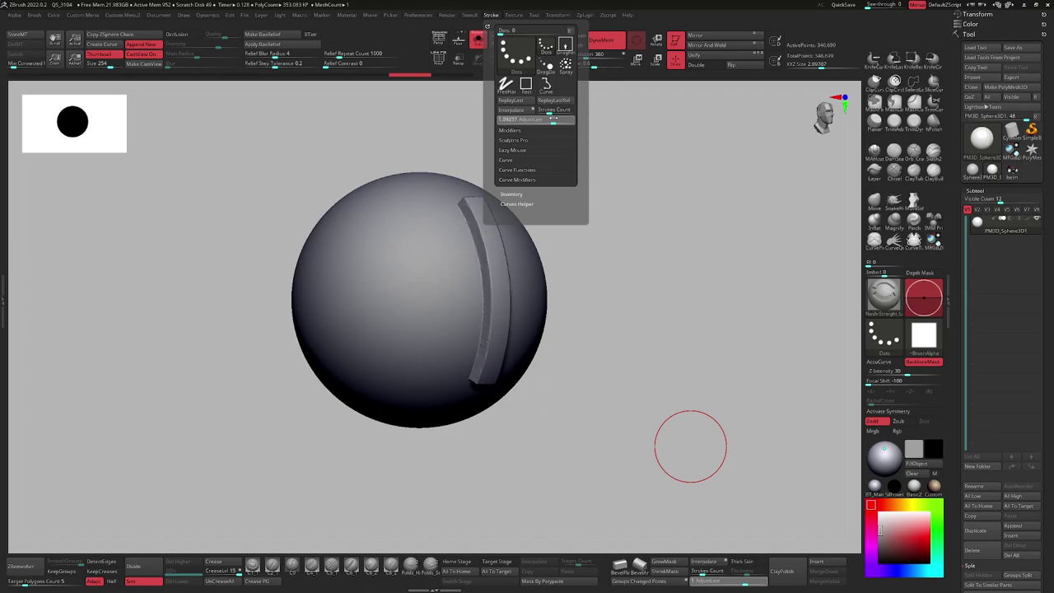
left_click_drag(554, 120, 555, 120)
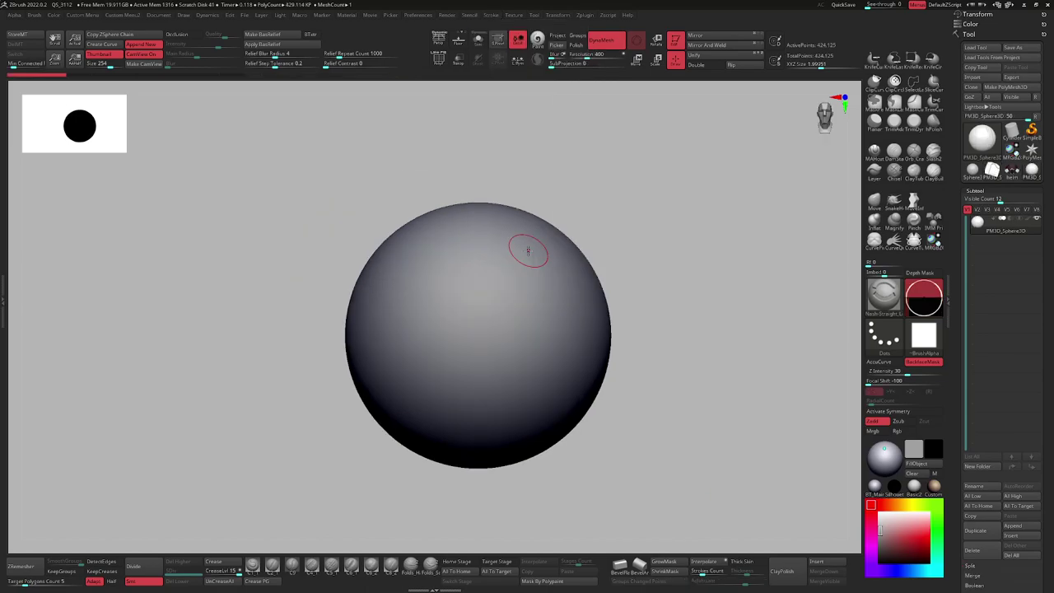
Set the brush size and draw three parallel raised vertical strips across the front of the new sphere.
key("s")
left_click_drag(421, 291, 424, 291)
left_click_drag(416, 351, 416, 354)
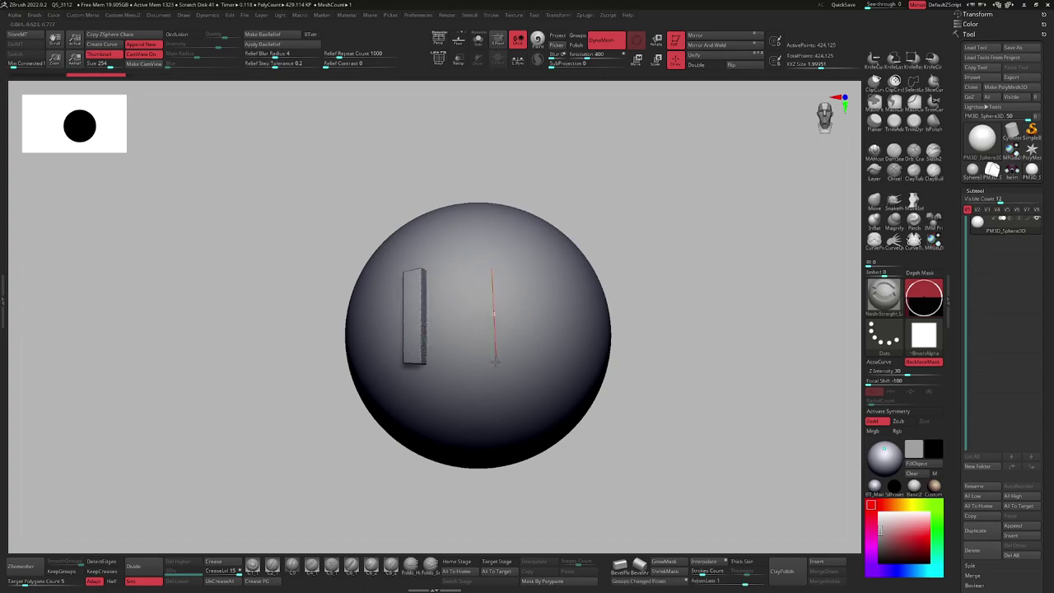
left_click_drag(492, 360, 491, 361)
left_click_drag(558, 360, 559, 360)
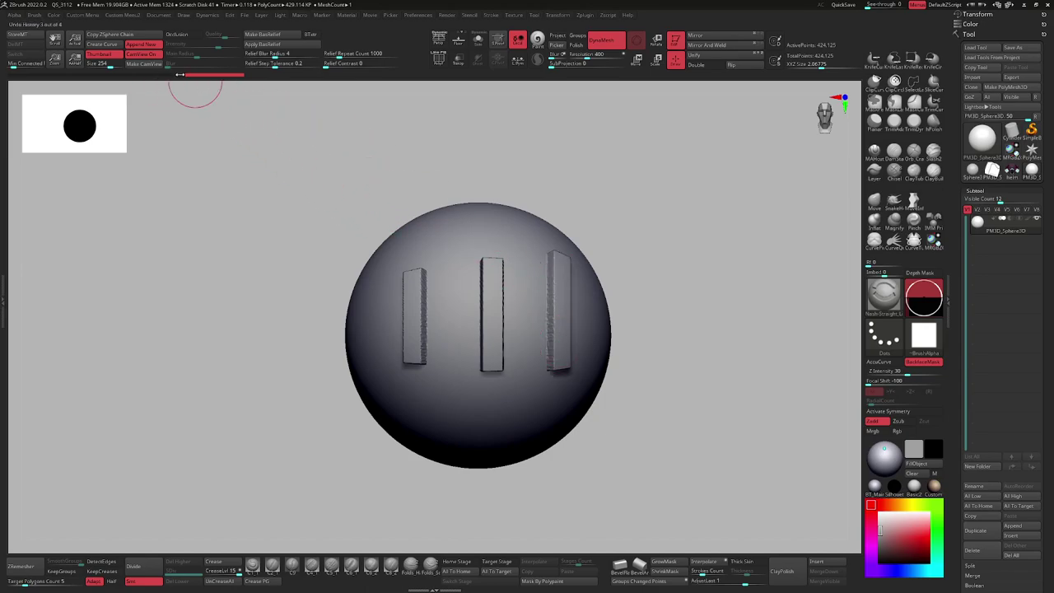
Mark the blank sphere's state in the undo history, return to the latest state and adjust the three strips together with AdjustLast.
left_click_drag(194, 75, 47, 75)
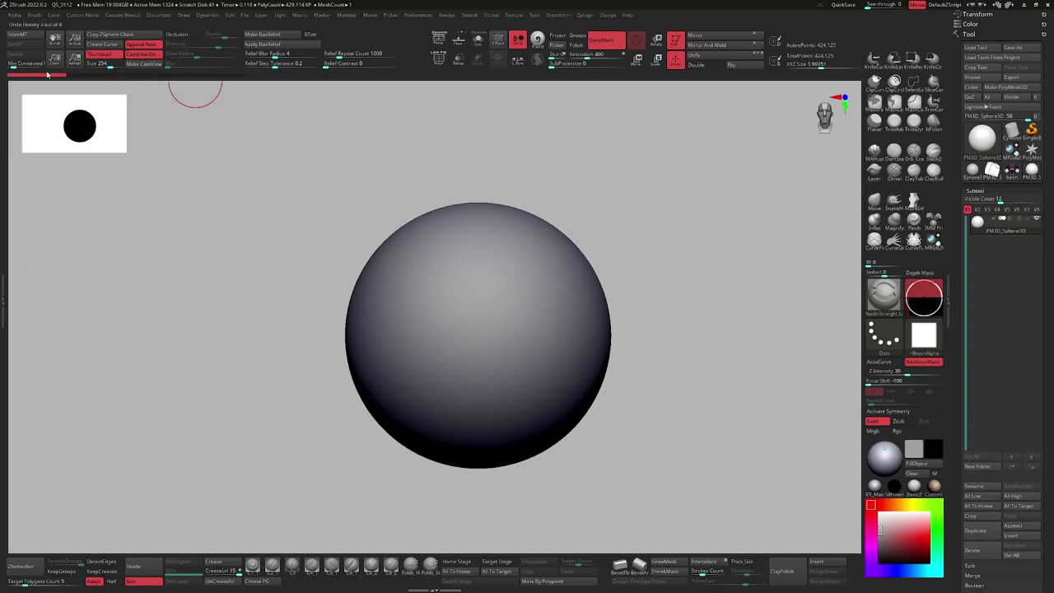
key("ctrl")
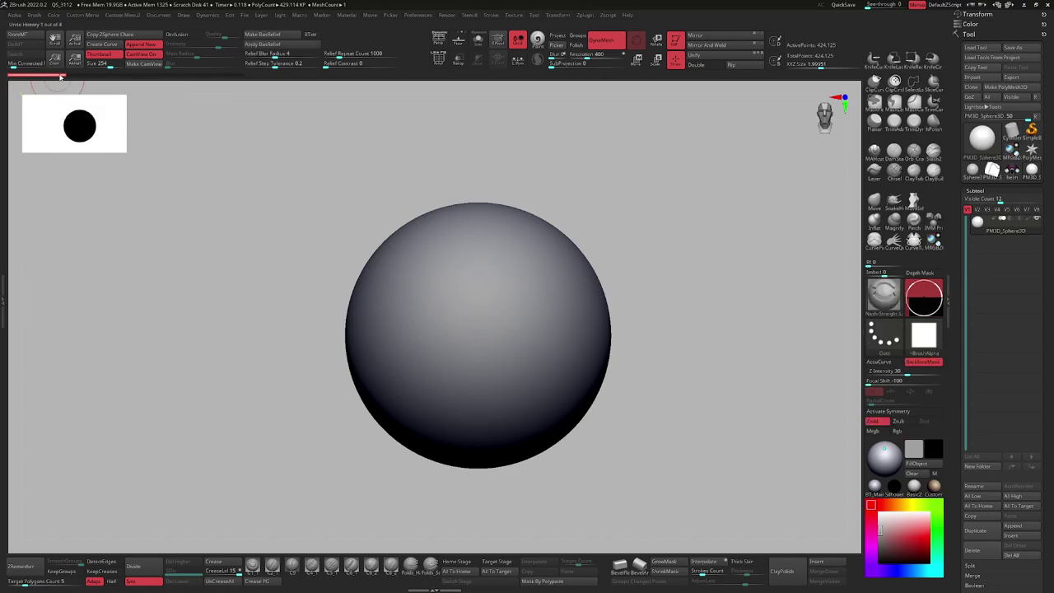
left_click_drag(55, 75, 243, 75)
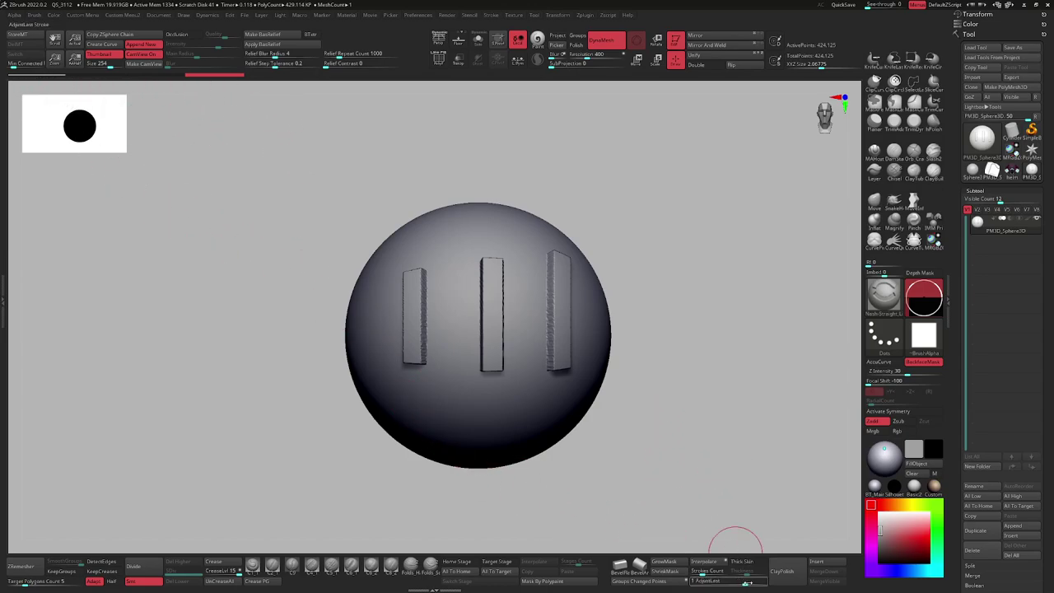
mouse_move(745, 581)
left_mouse_down()
mouse_move(731, 579)
mouse_move(745, 580)
left_mouse_up()
left_click_drag(677, 394, 706, 393)
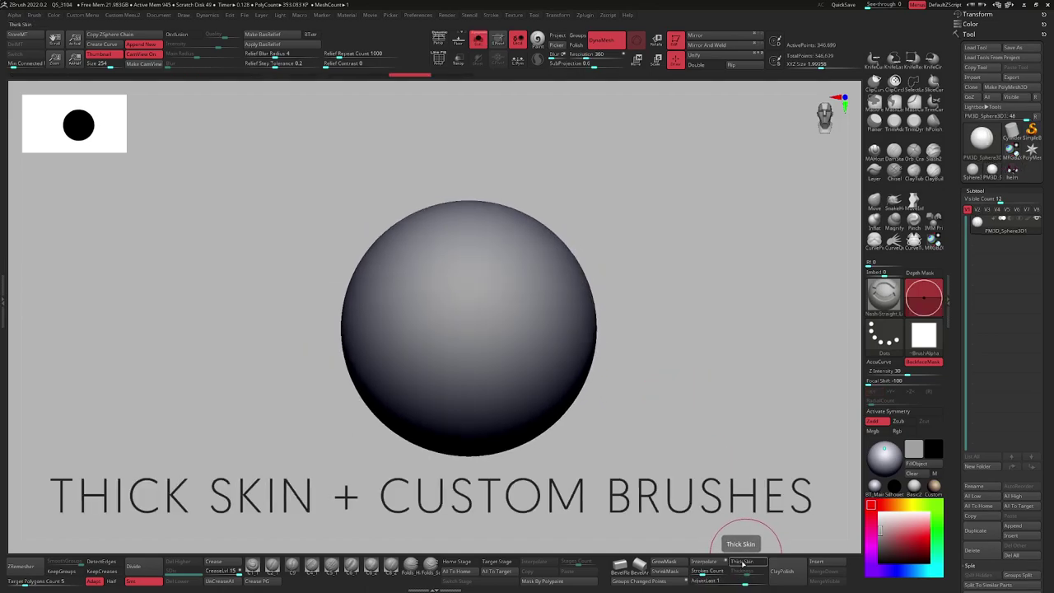
Turn on Thick Skin for the blank sphere and set its thickness to about 11.62.
left_click_drag(953, 424, 976, 313)
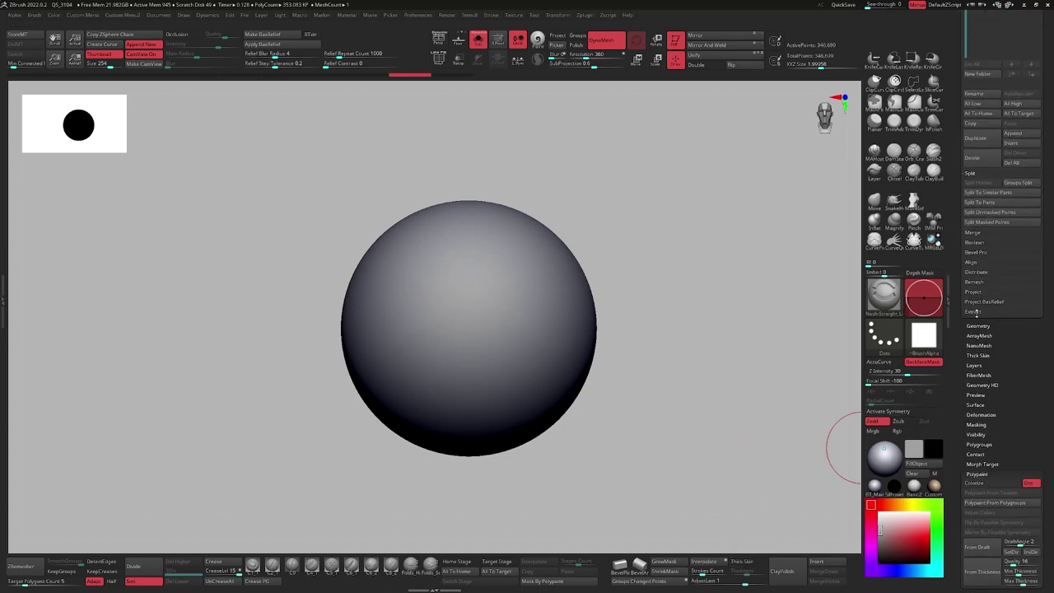
left_click(978, 355)
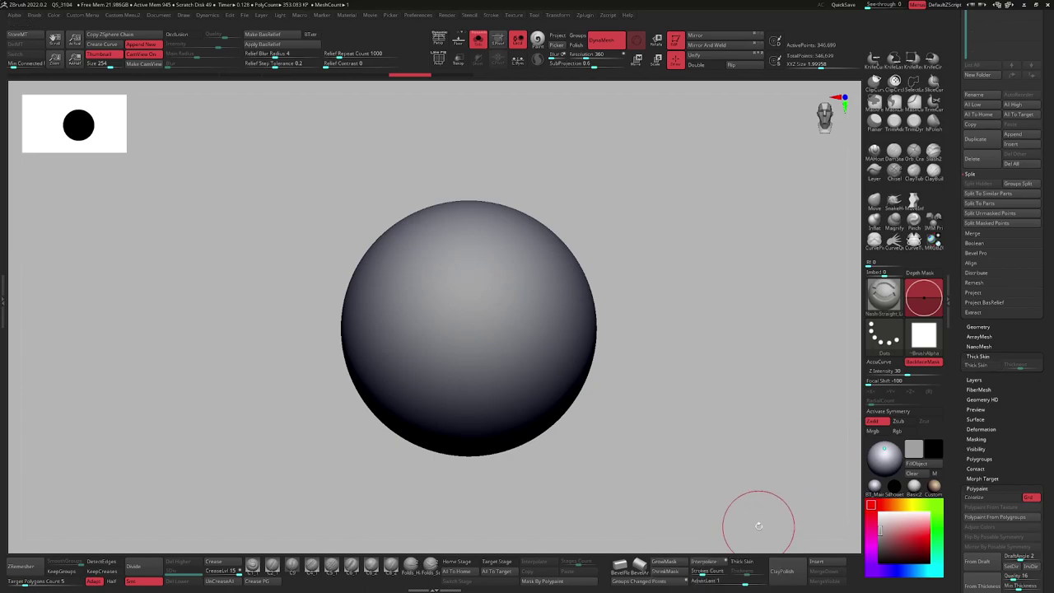
left_click(747, 562)
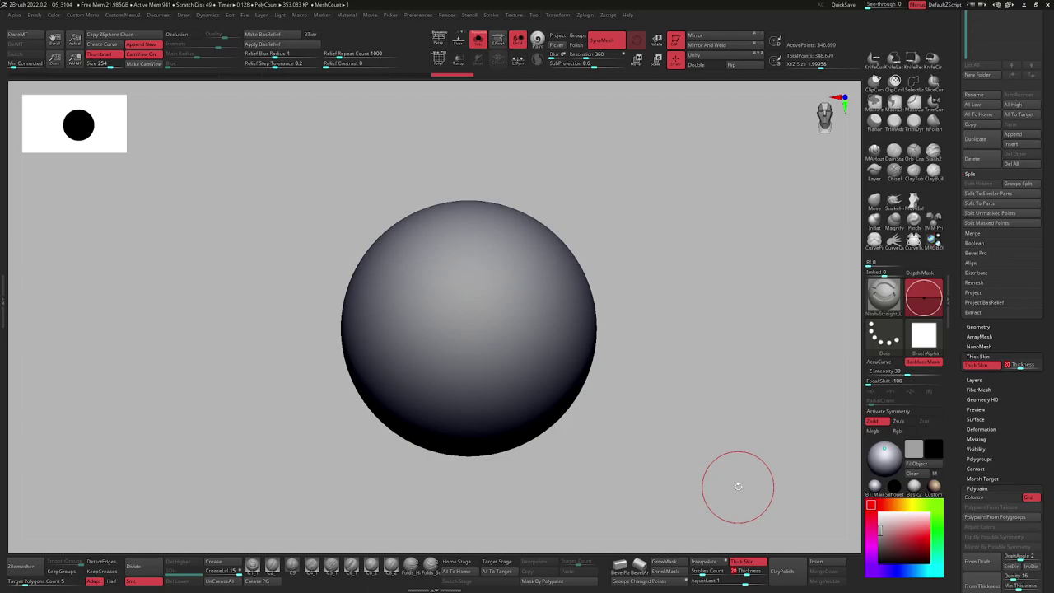
left_click_drag(746, 573, 745, 573)
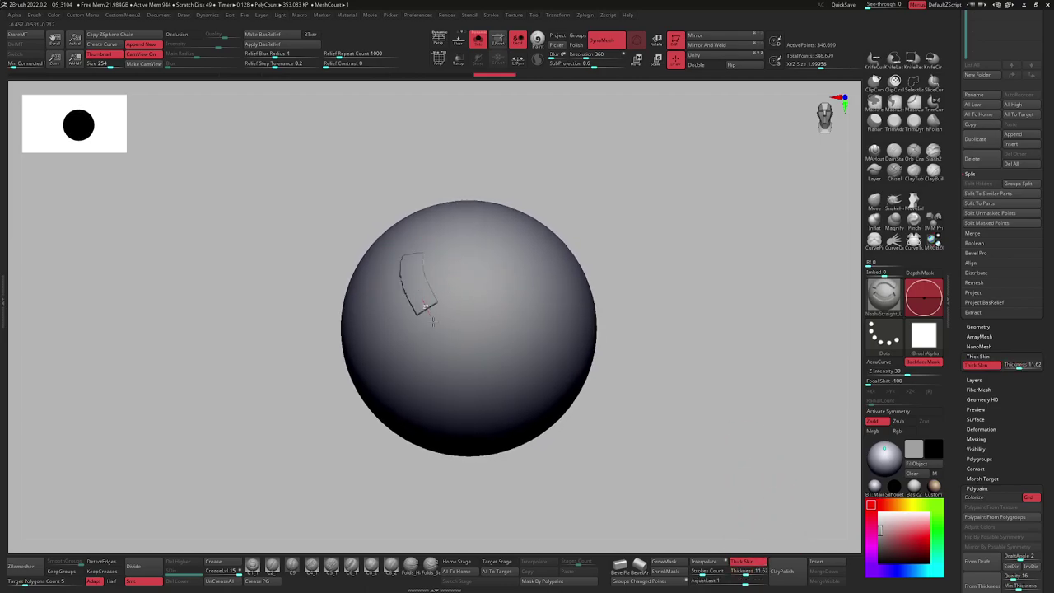
Undo a short trial stroke, and draw one straight vertical strip and two wavy strips across the sphere with Thick Skin active.
left_click_drag(412, 376, 406, 380)
key("ctrl+z")
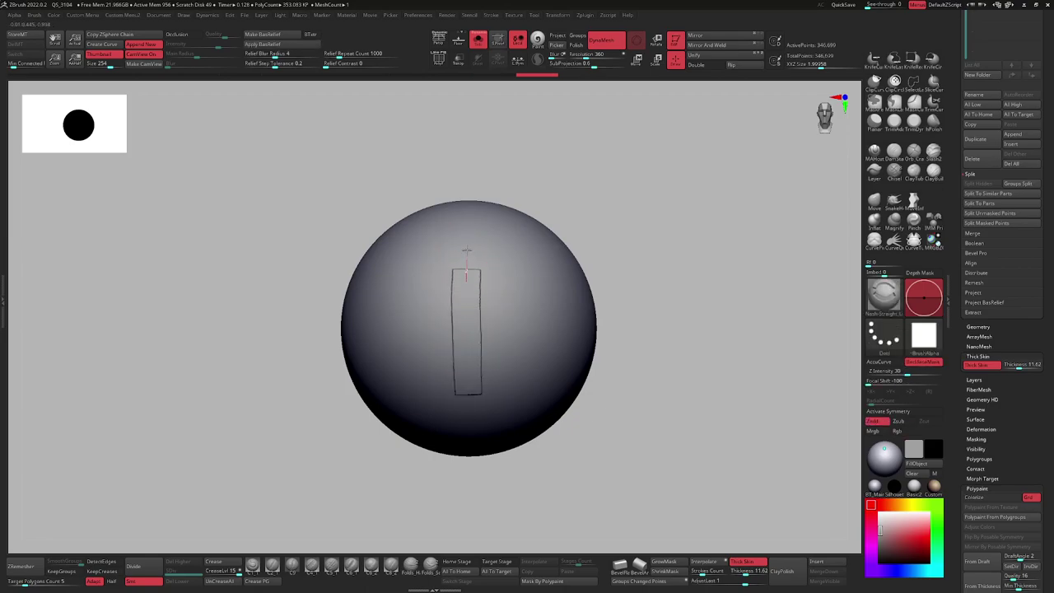
left_click_drag(618, 233, 532, 249)
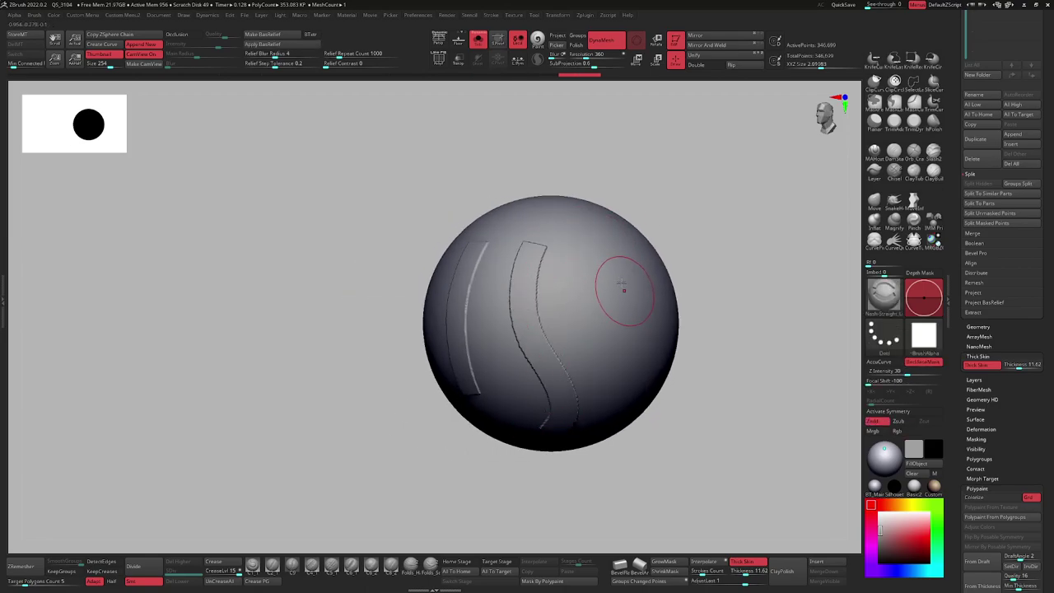
left_click_drag(617, 376, 615, 378)
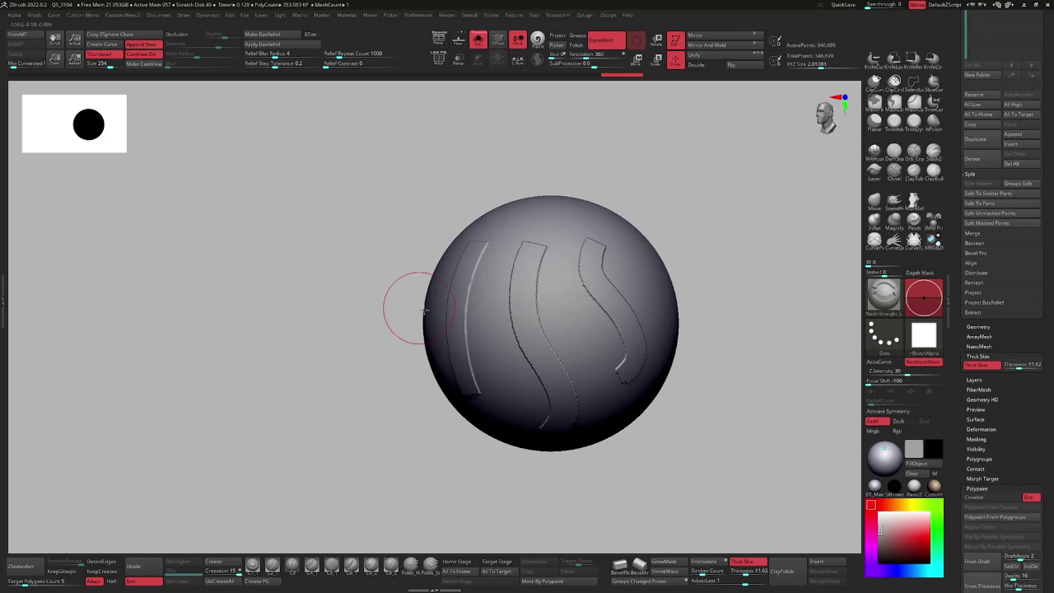
left_click_drag(629, 285, 736, 263)
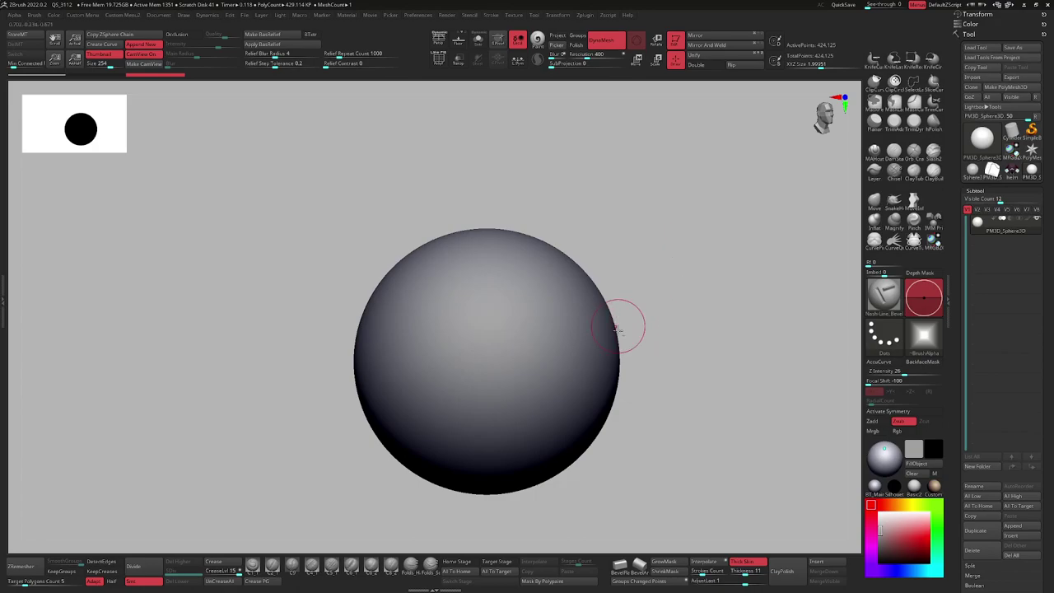
Set the Thick Skin thickness to about 40.12 and test vertical beveled strips on the new sphere, undoing each one.
right_click_drag(618, 327, 602, 281, "alt")
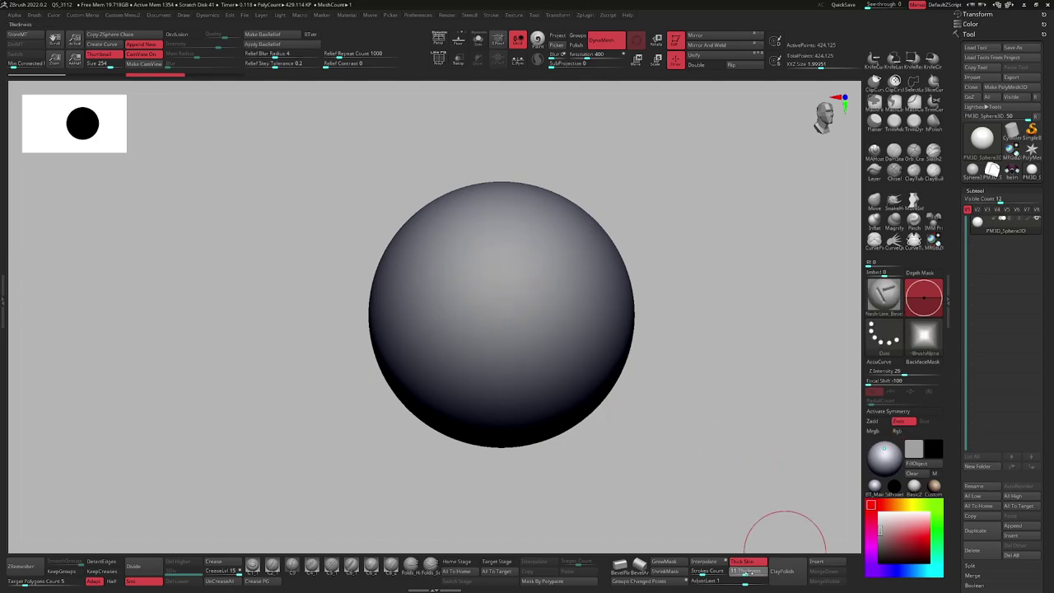
left_click_drag(749, 572, 749, 571)
mouse_move(480, 374)
left_mouse_down()
mouse_move(478, 224)
mouse_move(478, 334)
mouse_move(482, 237)
left_mouse_up()
key("ctrl+z")
right_click_drag(504, 324, 492, 317)
key("ctrl+z")
left_click_drag(553, 232, 544, 392)
right_click_drag(546, 348, 513, 386)
key("ctrl+z")
Draw one long vertical beveled strip down the sphere with Thick Skin active.
left_click(747, 562)
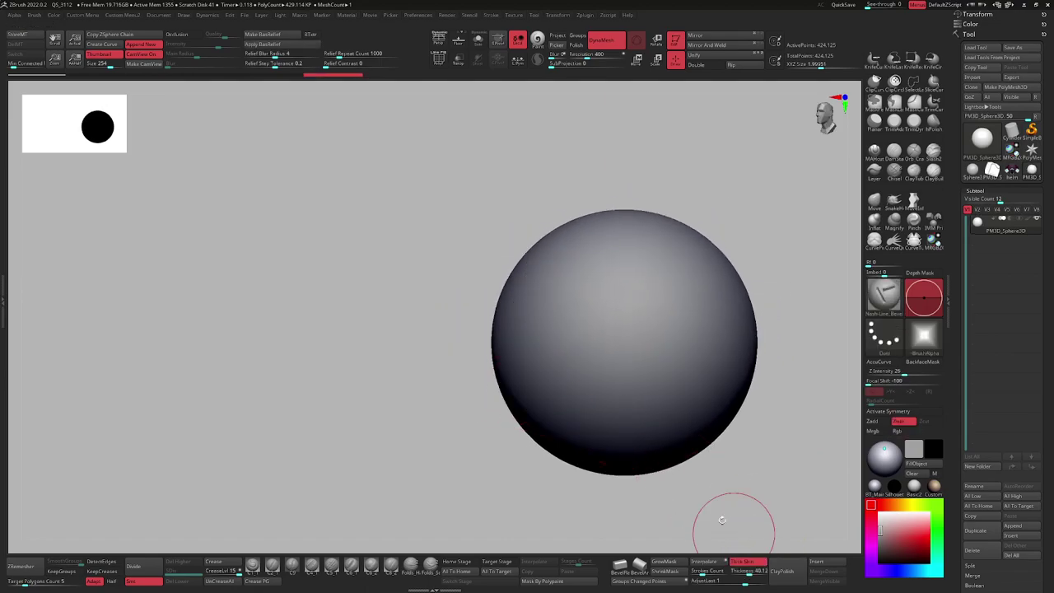
right_click_drag(591, 371, 655, 428)
right_click_drag(545, 367, 511, 374, "alt")
left_click_drag(546, 259, 547, 404)
right_click_drag(598, 426, 574, 400)
right_click_drag(588, 354, 550, 396, "alt")
right_click_drag(568, 444, 607, 423)
Set the Thick Skin thickness to about 15.73 and try a stroke beside the strip with the Nash-Tube_Soft1 brush, undoing it.
left_click(740, 572)
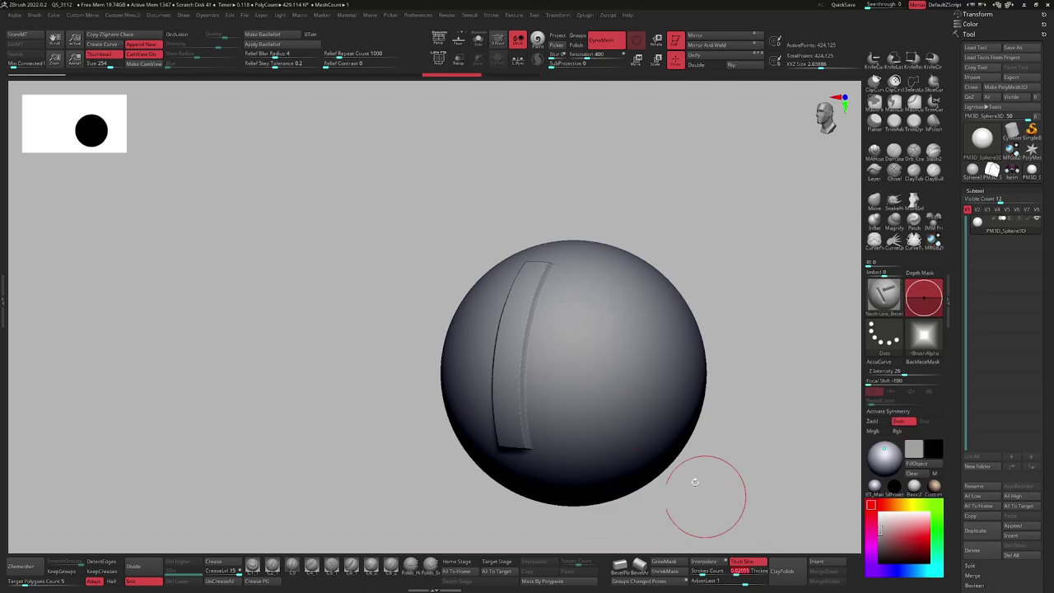
left_click_drag(738, 572, 748, 572)
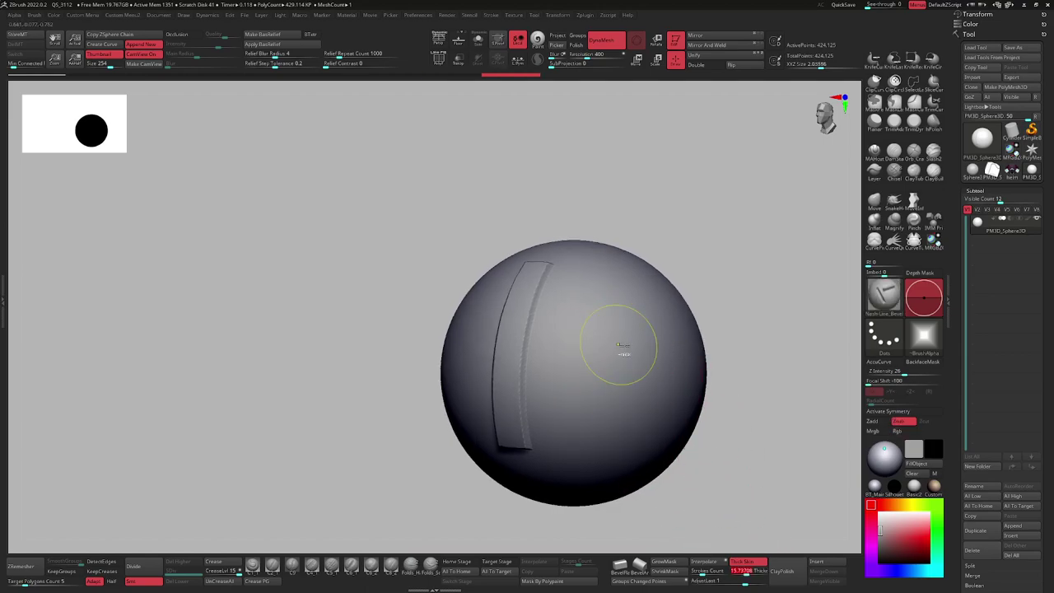
key("space")
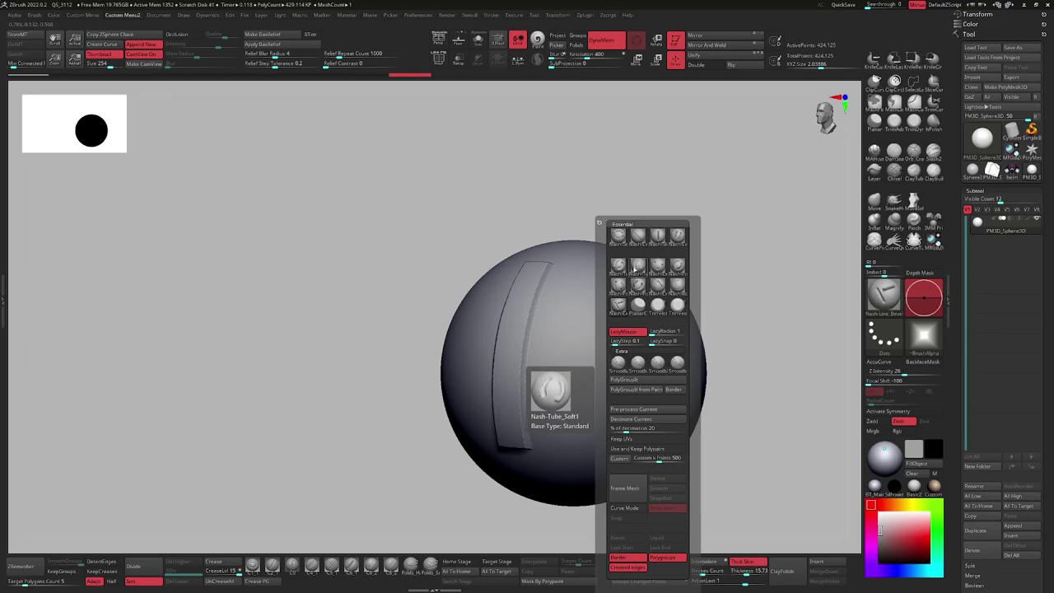
left_click(634, 269)
left_click_drag(583, 401, 592, 284)
right_click_drag(582, 403, 469, 370)
key("ctrl+z")
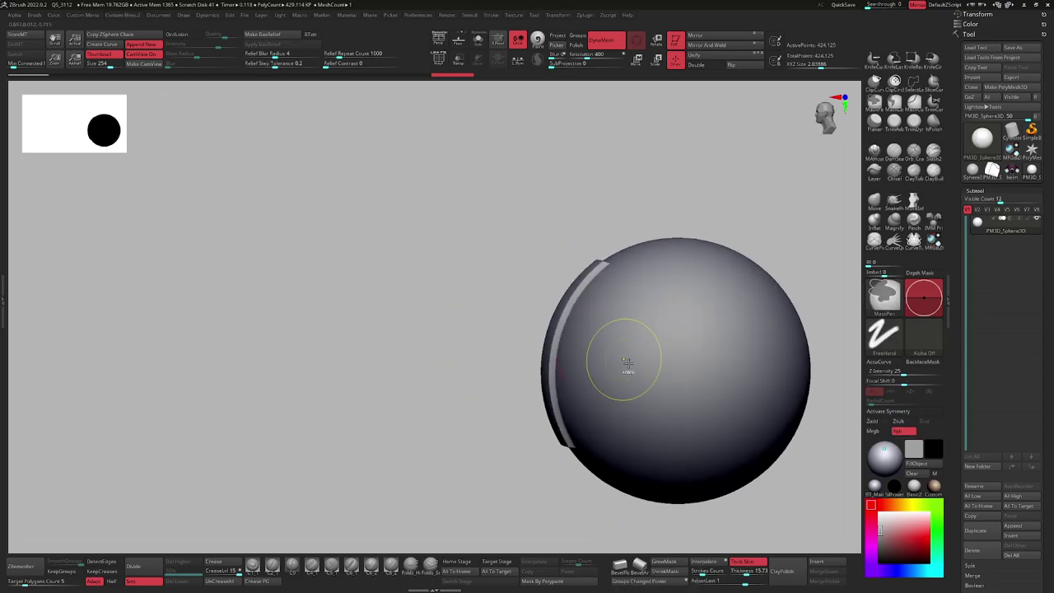
key("ctrl+z")
Try several strokes beside the strip with another Nash-Tube brush and undo them.
key("space")
left_click(621, 269)
right_click_drag(595, 370, 627, 389)
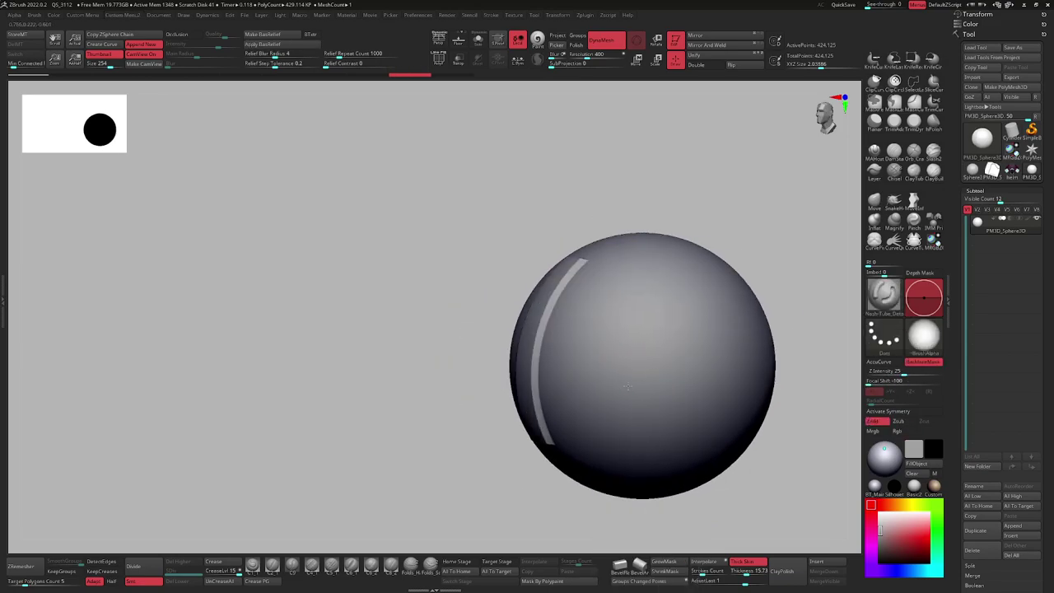
mouse_move(636, 358)
left_mouse_down()
mouse_move(627, 410)
mouse_move(636, 298)
left_mouse_up()
key("ctrl+z")
key("ctrl+z")
right_click_drag(607, 380, 671, 402)
left_click_drag(594, 398, 591, 338)
left_click_drag(692, 387, 693, 391)
key("ctrl+z")
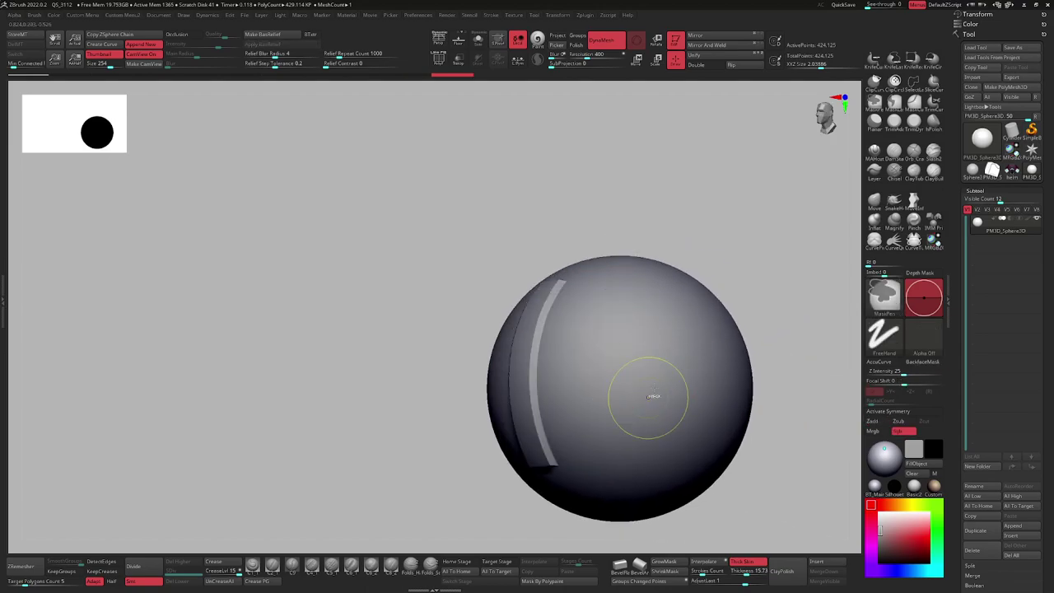
Set the Thick Skin thickness to about 50.91 and test resized Nash-Fold brush strokes beside the strip, undoing them.
key("space")
left_click(622, 288)
left_click_drag(609, 298, 610, 295)
key("ctrl+z")
right_click_drag(595, 360, 614, 367)
key("s")
left_click_drag(746, 572, 750, 571)
left_click_drag(623, 273, 624, 272)
mouse_move(624, 313)
right_mouse_down()
mouse_move(560, 329)
mouse_move(633, 314)
mouse_move(647, 335)
mouse_move(584, 315)
mouse_move(651, 304)
mouse_move(615, 294)
mouse_move(616, 286)
mouse_move(624, 322)
mouse_move(620, 307)
right_mouse_up()
key("ctrl+z")
Choose a recessed-line Nash brush and carve a hook-shaped curved groove beside the vertical strip.
key("space")
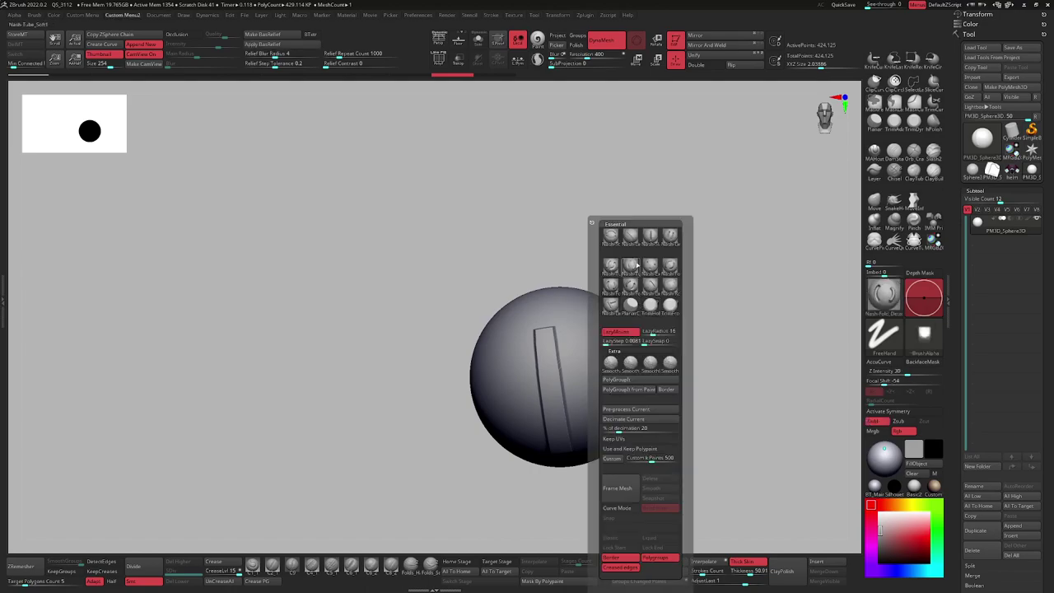
left_click(650, 237)
right_click_drag(500, 365, 568, 390, "ctrl")
right_click_drag(568, 390, 601, 375, "alt")
mouse_move(647, 395)
left_mouse_down()
mouse_move(645, 275)
mouse_move(715, 271)
left_mouse_up()
mouse_move(725, 296)
right_mouse_down()
mouse_move(666, 315)
mouse_move(710, 314)
mouse_move(703, 306)
right_mouse_up()
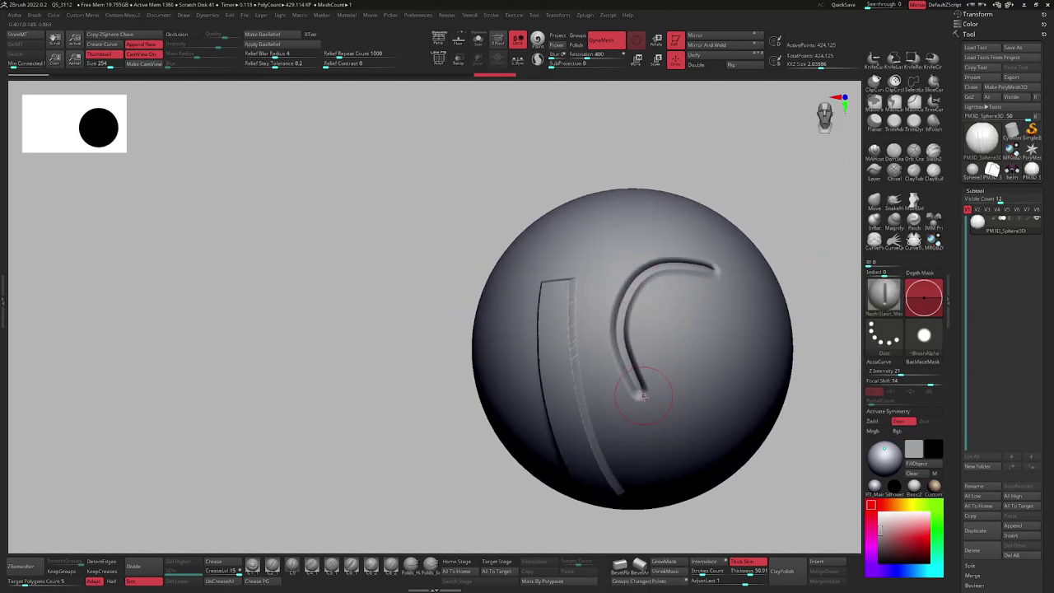
right_click_drag(642, 395, 615, 400, "alt")
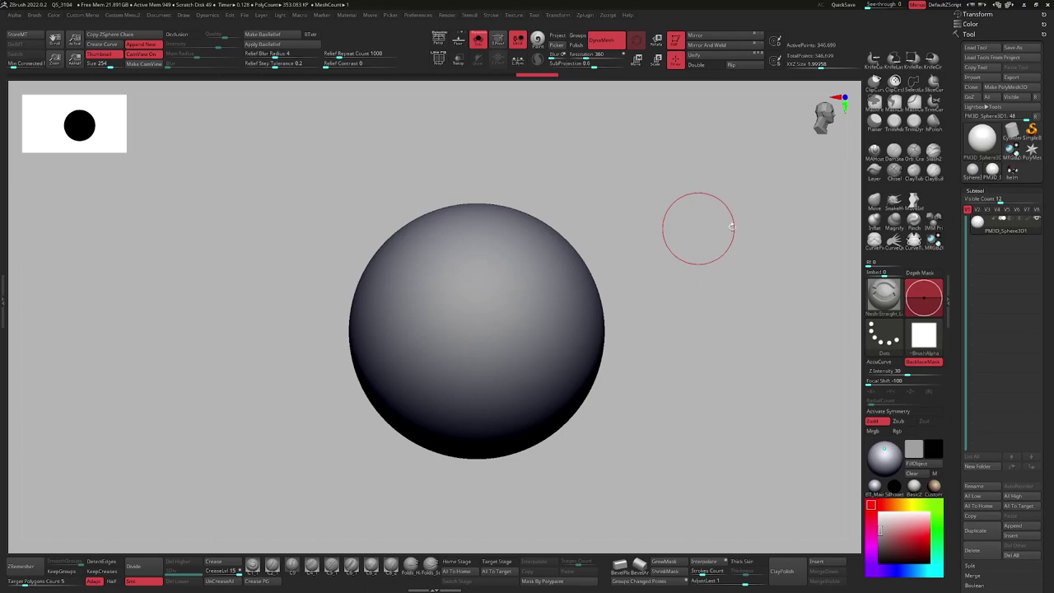
Choose the Move brush, turn on its backface masking and enlarge the brush size for the blank sphere.
left_click(875, 206)
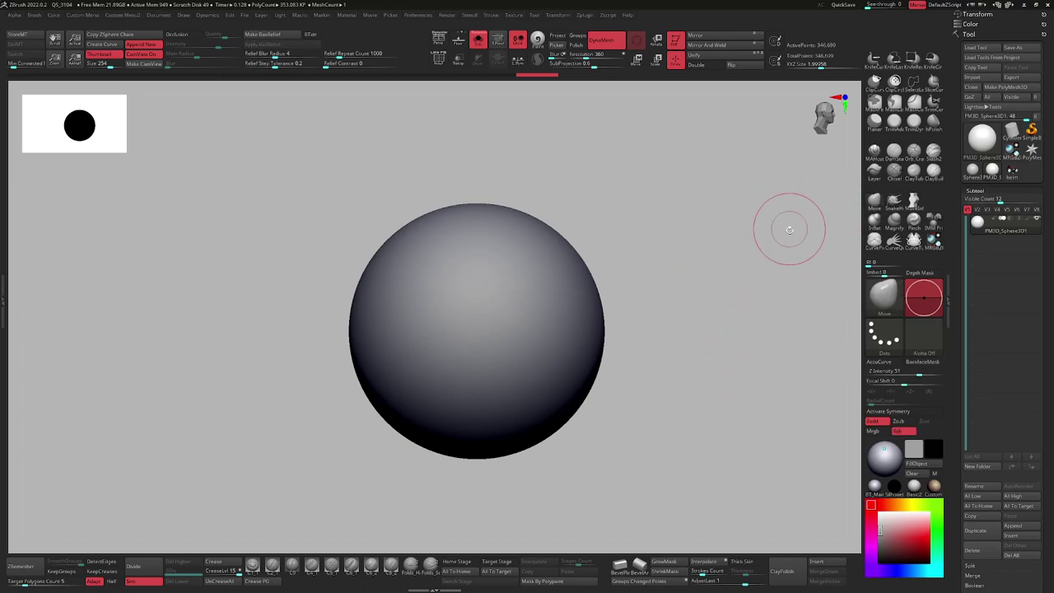
left_click(915, 363)
left_click_drag(633, 283, 640, 346, "alt")
key("s")
Try pulling a bulge out of the sphere's upper side with the backface-masked Move brush and undo it.
mouse_move(568, 309)
left_mouse_down()
mouse_move(579, 310)
mouse_move(570, 262)
mouse_move(588, 254)
mouse_move(634, 187)
left_mouse_up()
mouse_move(585, 262)
left_mouse_down()
mouse_move(635, 210)
mouse_move(610, 227)
left_mouse_up()
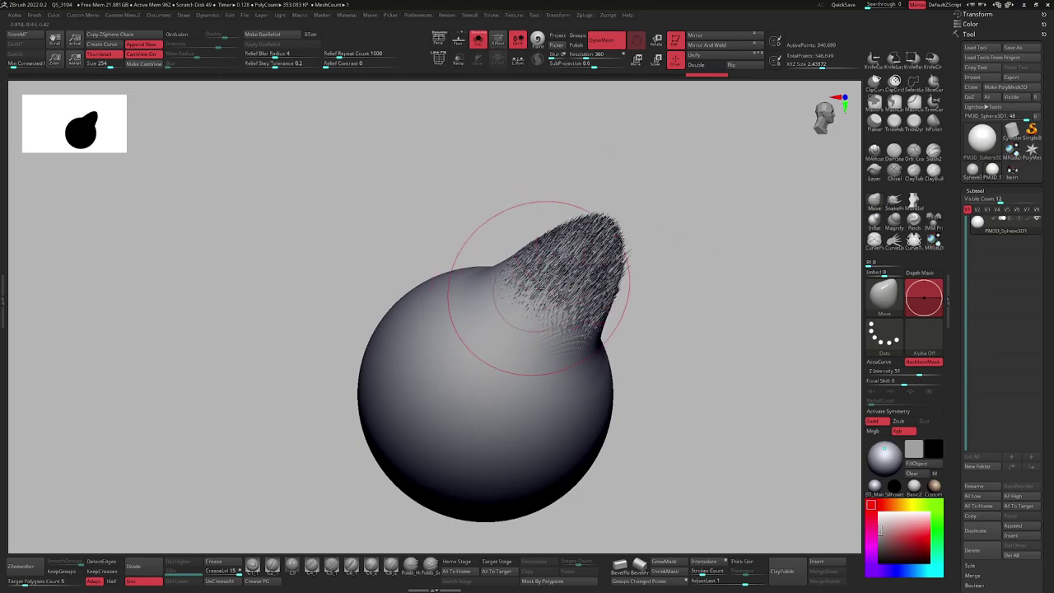
mouse_move(584, 303)
right_mouse_down()
mouse_move(567, 298)
mouse_move(569, 343)
mouse_move(538, 301)
right_mouse_up()
key("ctrl+z")
key("ctrl+z")
key("ctrl+z")
Pull a long protrusion from the sphere in several strokes, examine its rough surface, and undo all the pulls.
left_click_drag(539, 317, 676, 202)
left_click_drag(548, 298, 655, 226)
mouse_move(652, 230)
right_mouse_down()
mouse_move(617, 292)
mouse_move(594, 305)
right_mouse_up()
right_click_drag(738, 259, 751, 254)
left_click_drag(677, 279, 735, 237)
right_click_drag(735, 237, 593, 362)
right_click_drag(625, 298, 570, 309)
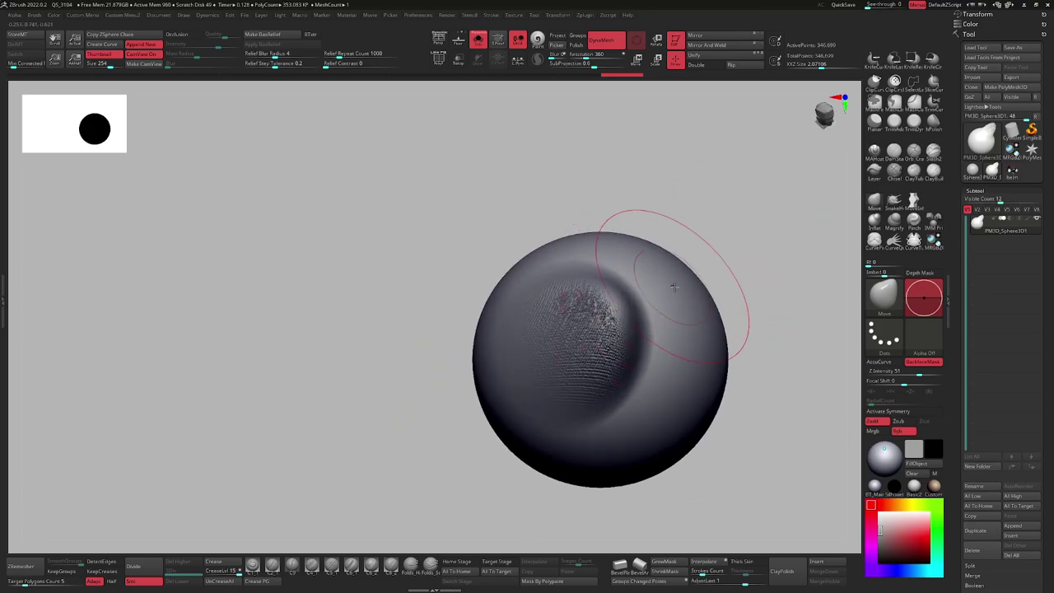
mouse_move(674, 298)
right_mouse_down()
mouse_move(610, 300)
mouse_move(646, 284)
mouse_move(630, 263)
right_mouse_up()
key("ctrl+z")
key("ctrl+z")
key("ctrl+z")
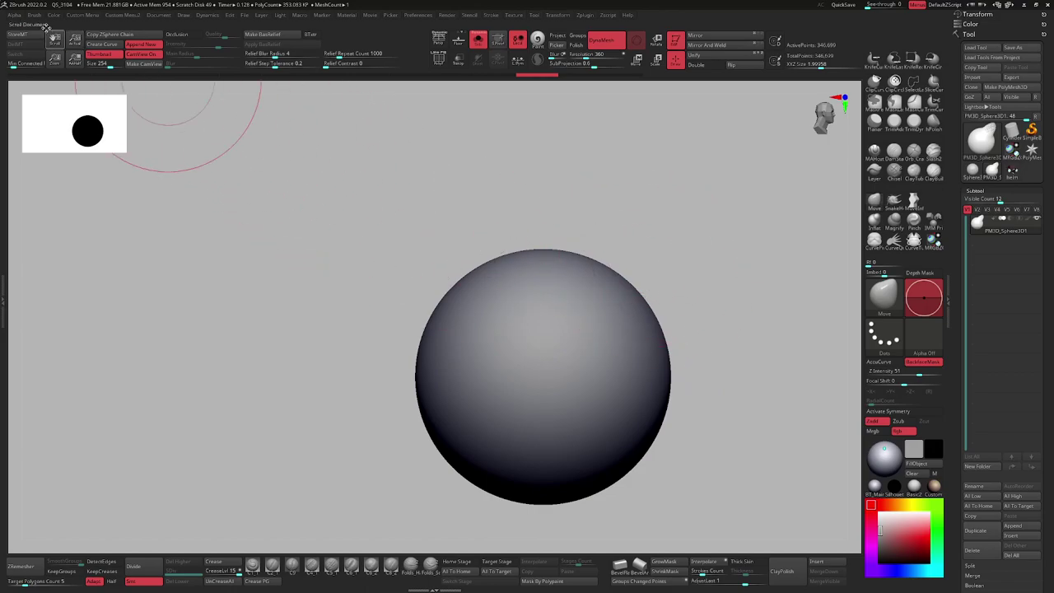
Enable Infinite Depth for the Move brush and test it with one long pull on the sphere, undoing the pull.
left_click(35, 15)
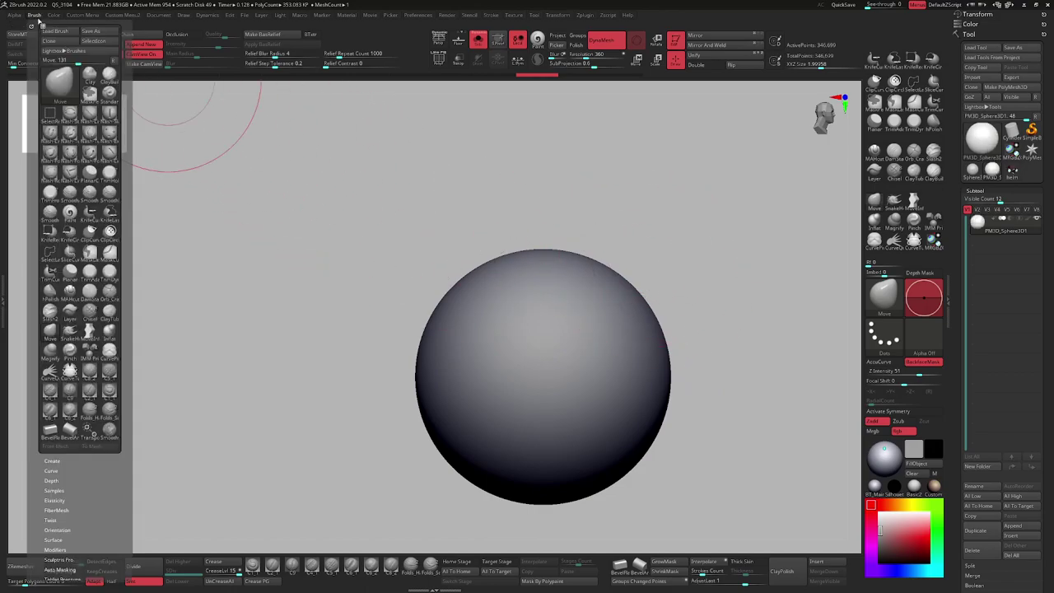
left_click(52, 480)
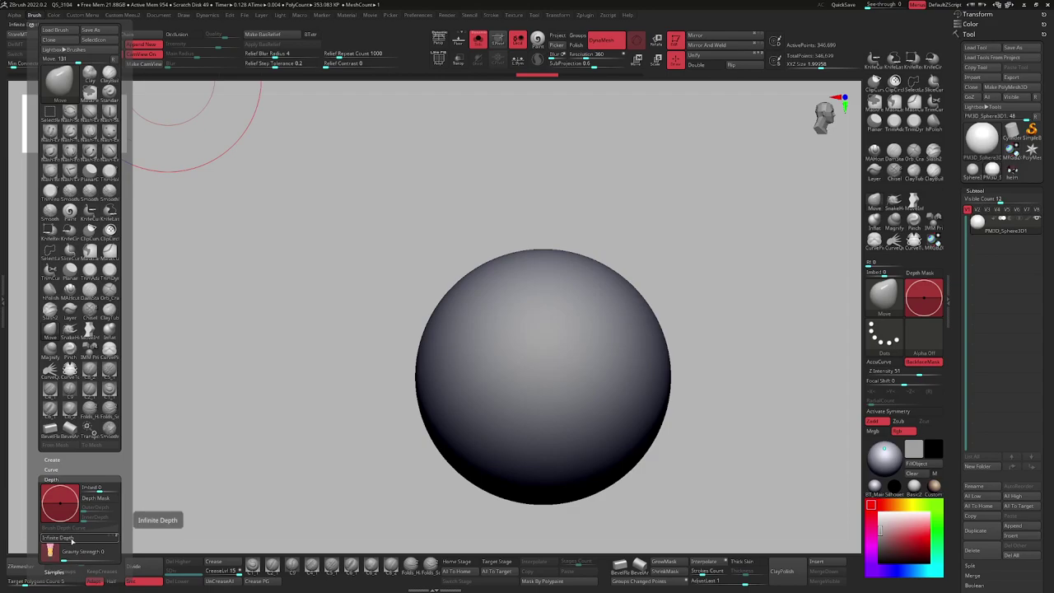
left_click(72, 540)
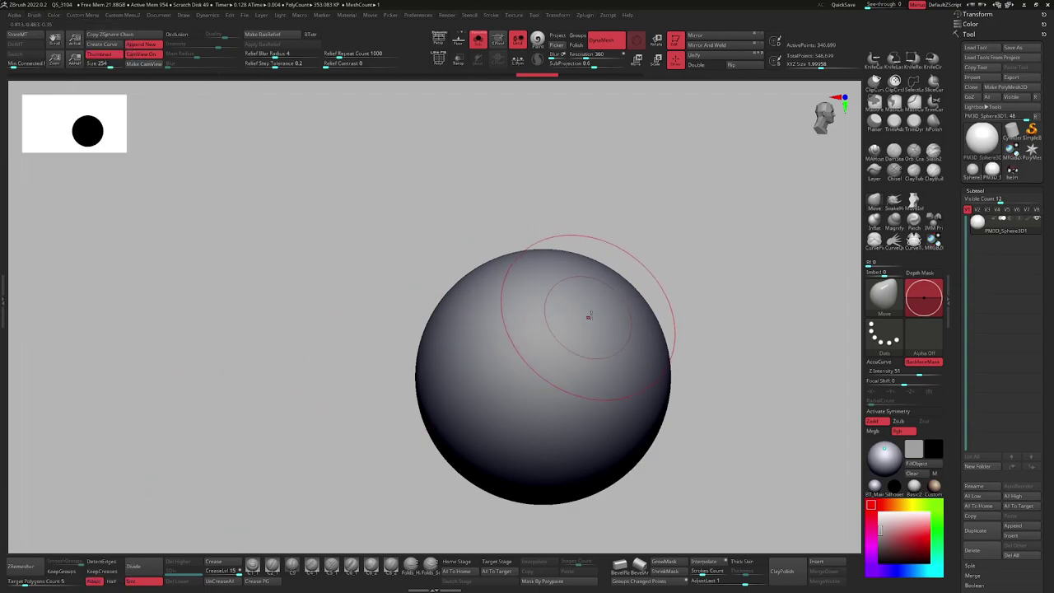
mouse_move(619, 293)
left_mouse_down()
mouse_move(634, 259)
mouse_move(809, 140)
left_mouse_up()
mouse_move(745, 247)
right_mouse_down()
mouse_move(598, 308)
mouse_move(621, 285)
right_mouse_up()
key("ctrl+z")
Turn on symmetry and pull long horns out of the sphere with the infinite-depth Move brush.
mouse_move(569, 314)
right_mouse_down("alt")
mouse_move(617, 254)
mouse_move(595, 294)
right_mouse_up("alt")
key("x")
left_click_drag(547, 322, 733, 136)
mouse_move(568, 263)
left_mouse_down()
mouse_move(564, 88)
mouse_move(555, 157)
mouse_move(568, 87)
left_mouse_up()
mouse_move(647, 261)
right_mouse_down()
mouse_move(597, 266)
mouse_move(536, 335)
mouse_move(585, 304)
right_mouse_up()
mouse_move(656, 301)
right_mouse_down("alt")
mouse_move(636, 306)
mouse_move(596, 285)
right_mouse_up("alt")
left_click_drag(616, 305, 611, 163)
left_click_drag(575, 250, 562, 202)
mouse_move(543, 222)
right_mouse_down()
mouse_move(617, 242)
mouse_move(754, 214)
right_mouse_up()
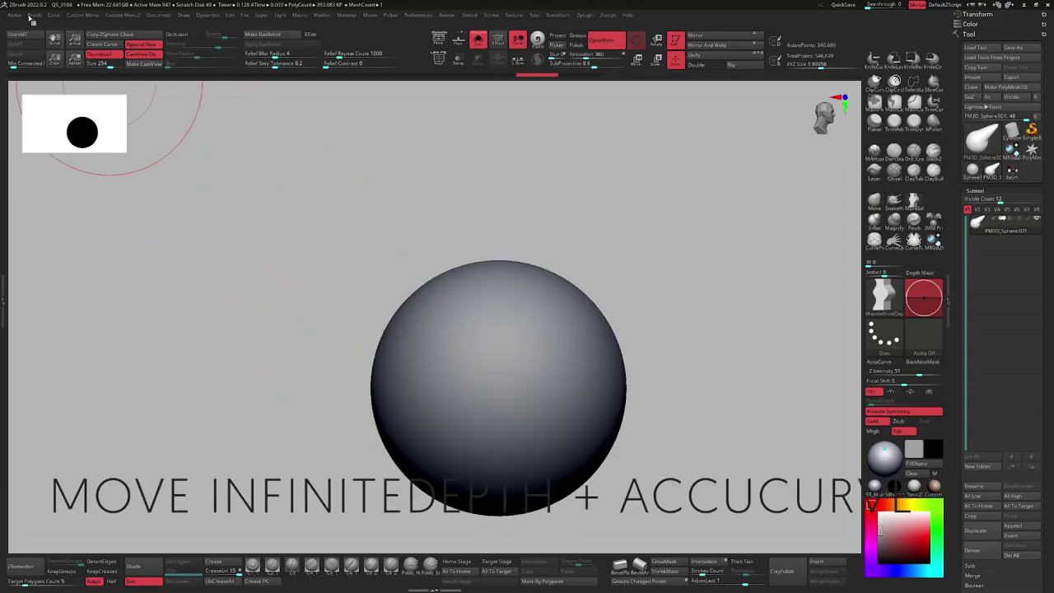
Try pulling rounded horns from the sphere with the MoveInfiniteDepth brush while AccuCurve is off, undoing each pull.
left_click(33, 15)
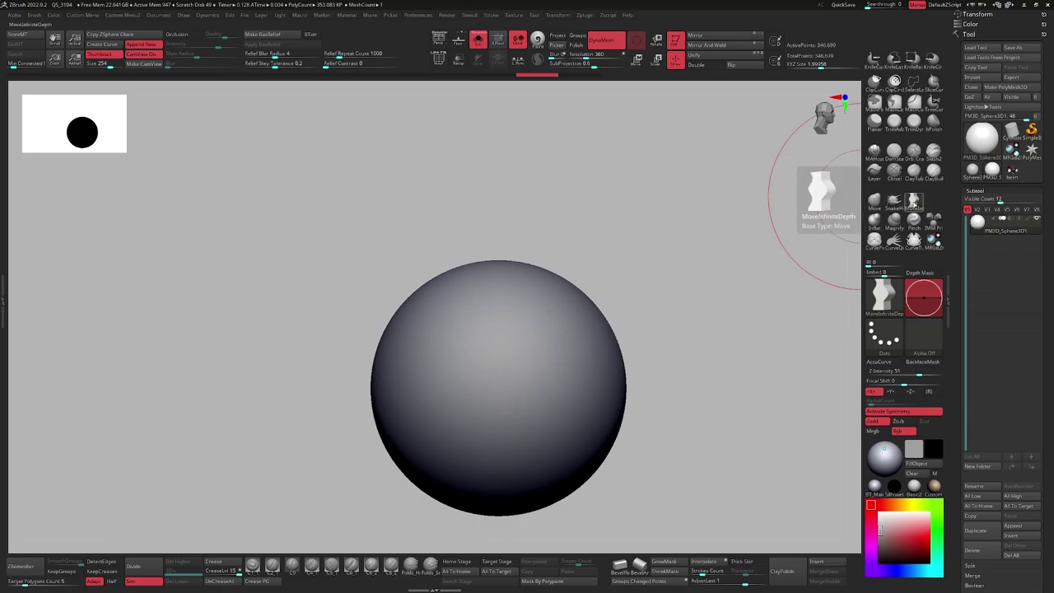
left_click_drag(531, 299, 618, 197)
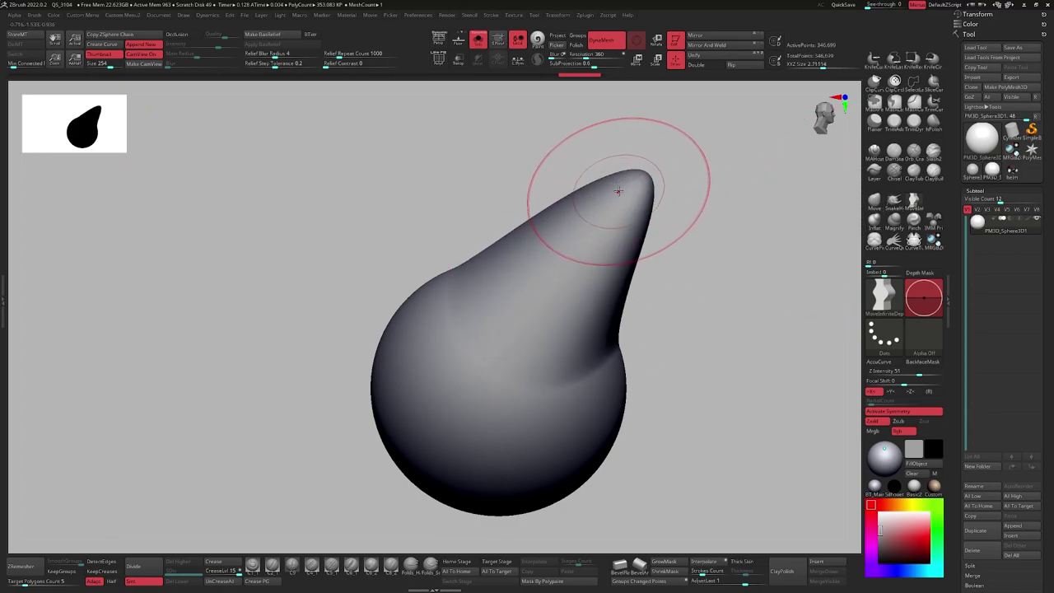
key("ctrl+z")
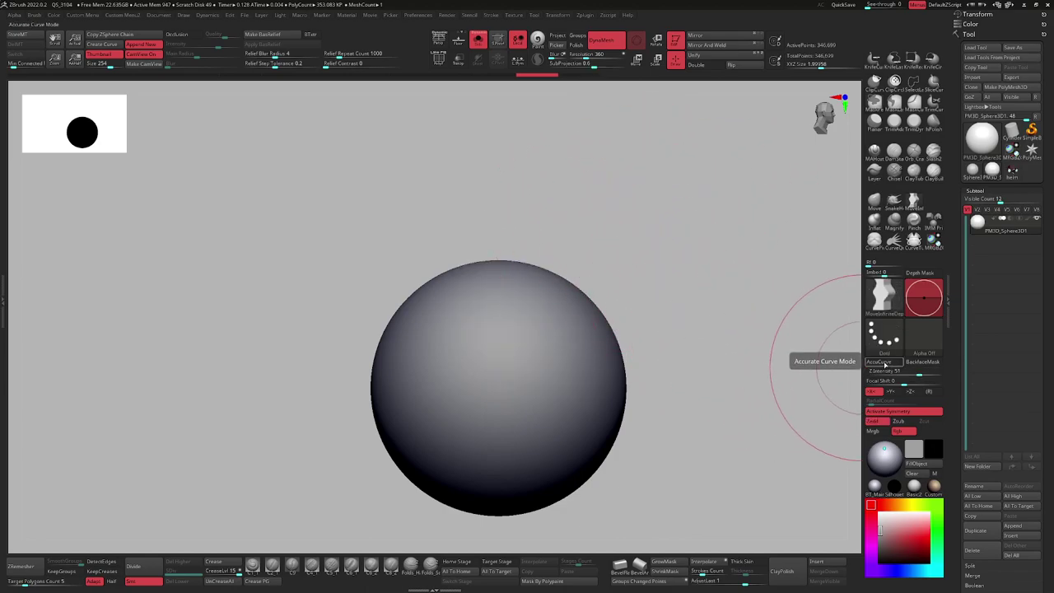
left_click_drag(550, 283, 690, 169)
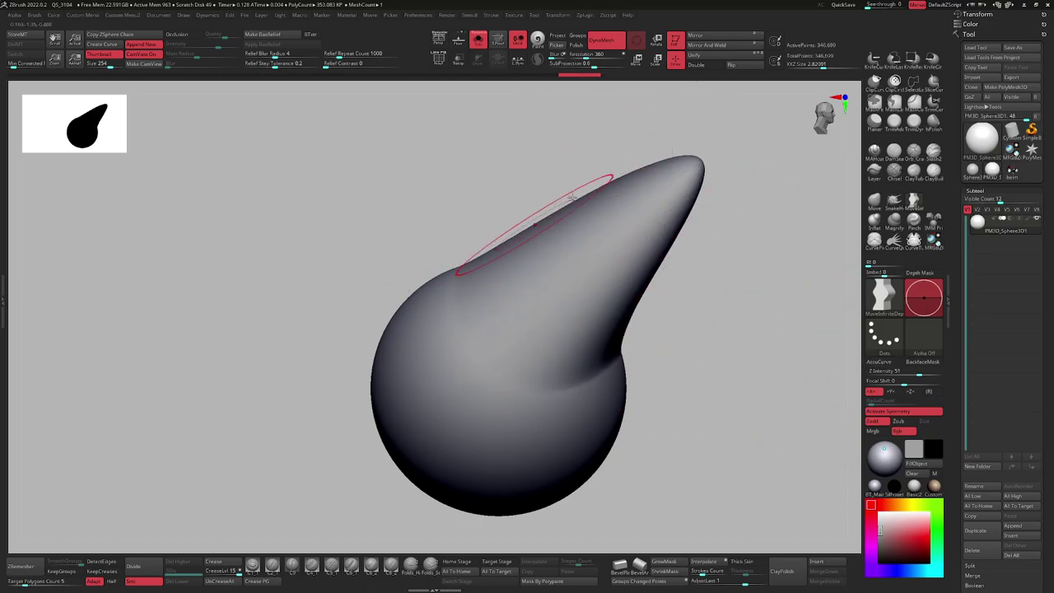
key("ctrl+z")
Turn on AccuCurve for MoveInfiniteDepth and test it by pulling out a sharply pointed spike, undoing the pull.
left_click(879, 362)
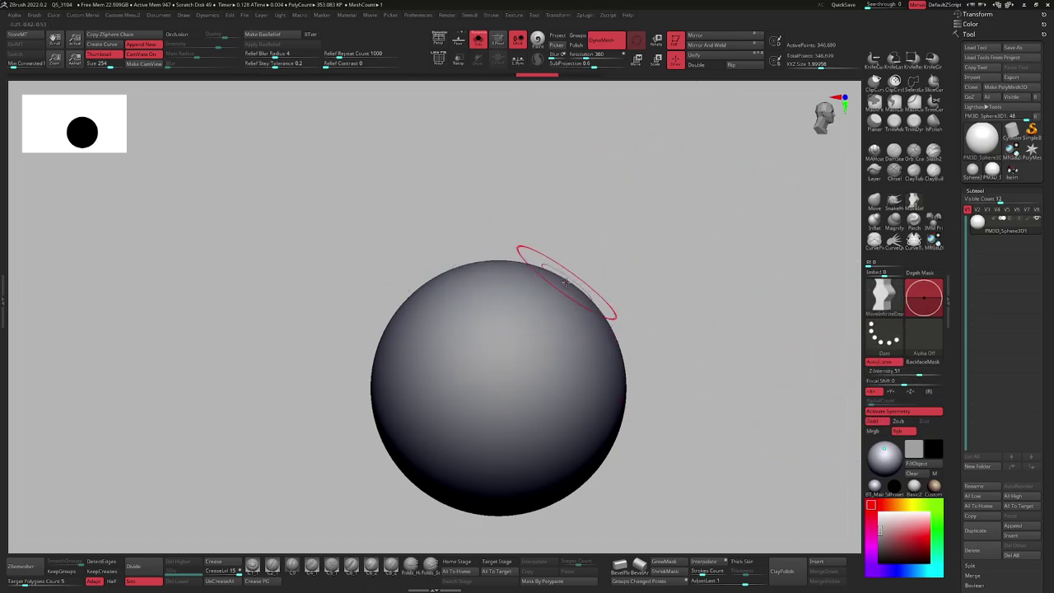
left_click_drag(571, 290, 639, 211)
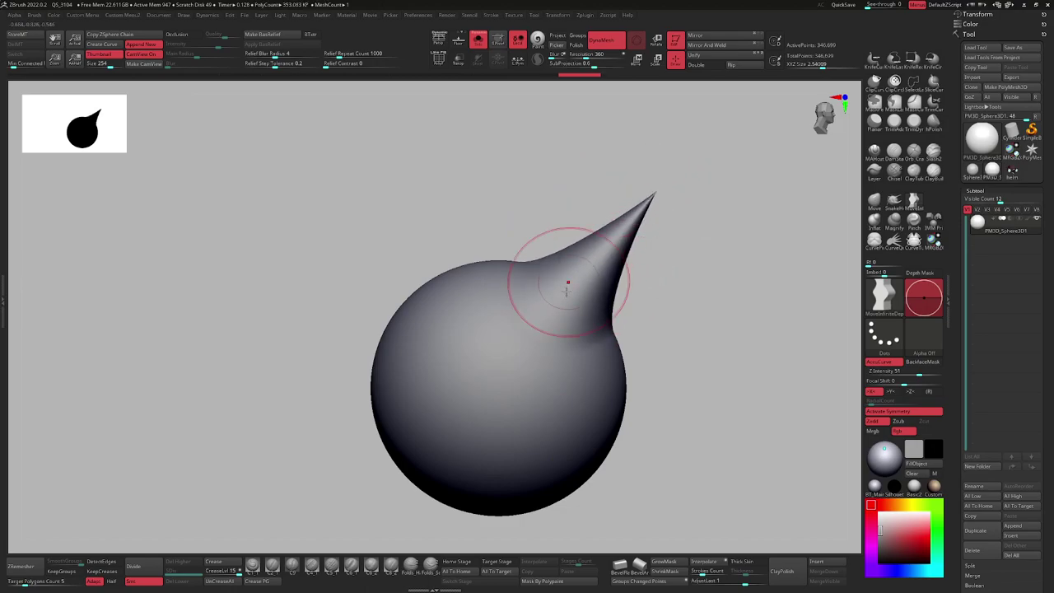
mouse_move(627, 279)
left_mouse_down()
mouse_move(607, 289)
mouse_move(619, 282)
mouse_move(606, 276)
left_mouse_up()
key("ctrl+z")
Clip one side and the top of the sphere flat with straight ClipCurve cuts.
mouse_move(642, 244)
left_mouse_down()
mouse_move(609, 256)
mouse_move(581, 245)
left_mouse_up()
left_click_drag(550, 490, 537, 133, "ctrl+shift")
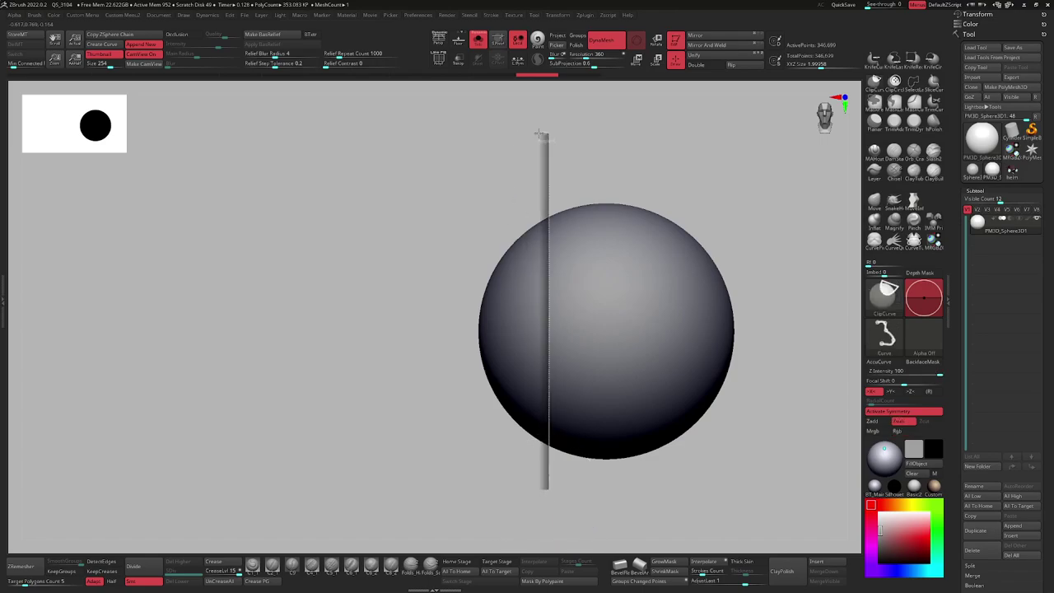
left_click_drag(470, 289, 508, 268, "shift")
mouse_move(427, 246)
left_mouse_down("ctrl+shift")
mouse_move(800, 247)
mouse_move(752, 268)
left_mouse_up("ctrl+shift")
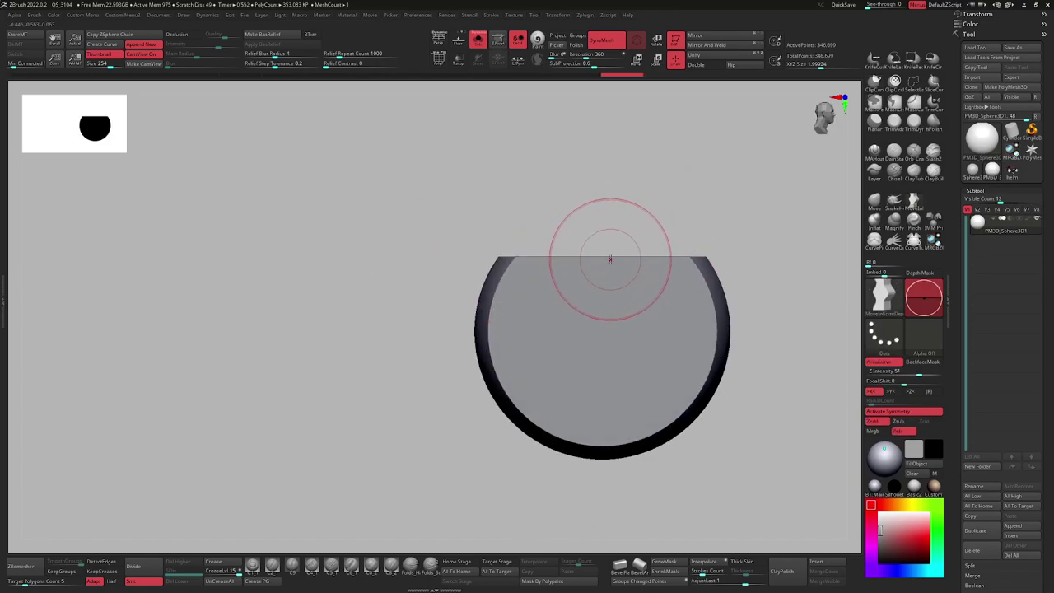
Pull up the sphere's flat top and clip the underside and both remaining sides straight to form a block.
key("ctrl+z")
mouse_move(633, 257)
left_mouse_down()
mouse_move(647, 212)
mouse_move(666, 230)
mouse_move(656, 214)
mouse_move(675, 220)
mouse_move(677, 232)
left_mouse_up()
left_click_drag(671, 191, 673, 474, "ctrl+shift")
left_click_drag(755, 380, 362, 380, "ctrl+shift")
mouse_move(466, 484)
left_mouse_down("ctrl+shift")
mouse_move(467, 206)
mouse_move(485, 166)
left_mouse_up("ctrl+shift")
Reshape the block's top into a smooth uneven rise with MoveInfiniteDepth, changing the brush size between pulls.
right_click_drag(522, 248, 495, 288, "alt")
mouse_move(568, 252)
left_mouse_down()
mouse_move(562, 238)
mouse_move(521, 267)
left_mouse_up()
key("s")
left_click(538, 257)
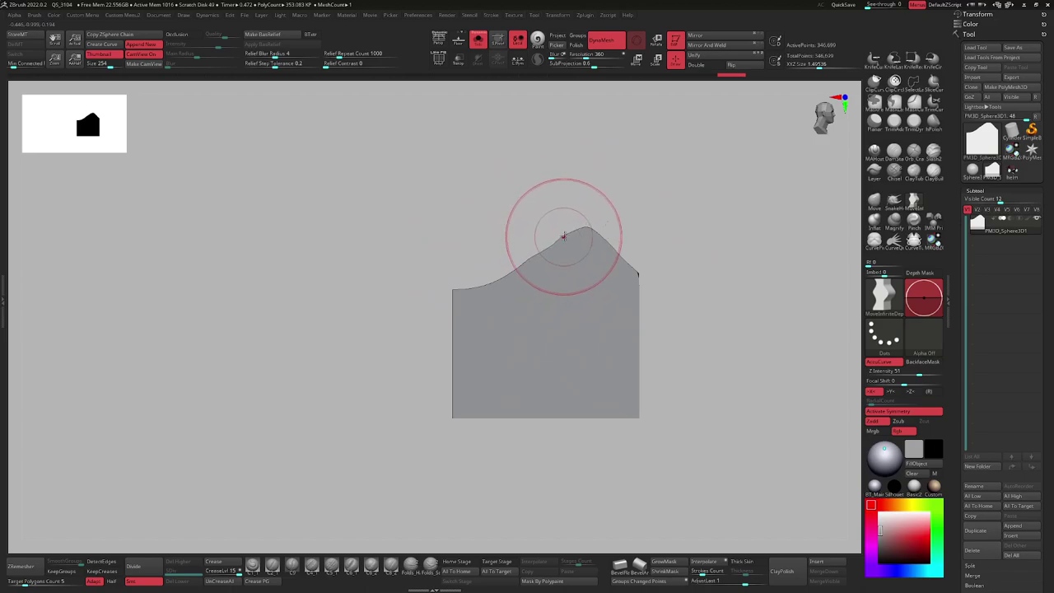
left_click_drag(641, 276, 636, 280)
mouse_move(657, 284)
right_mouse_down()
mouse_move(624, 327)
mouse_move(682, 313)
mouse_move(664, 329)
right_mouse_up()
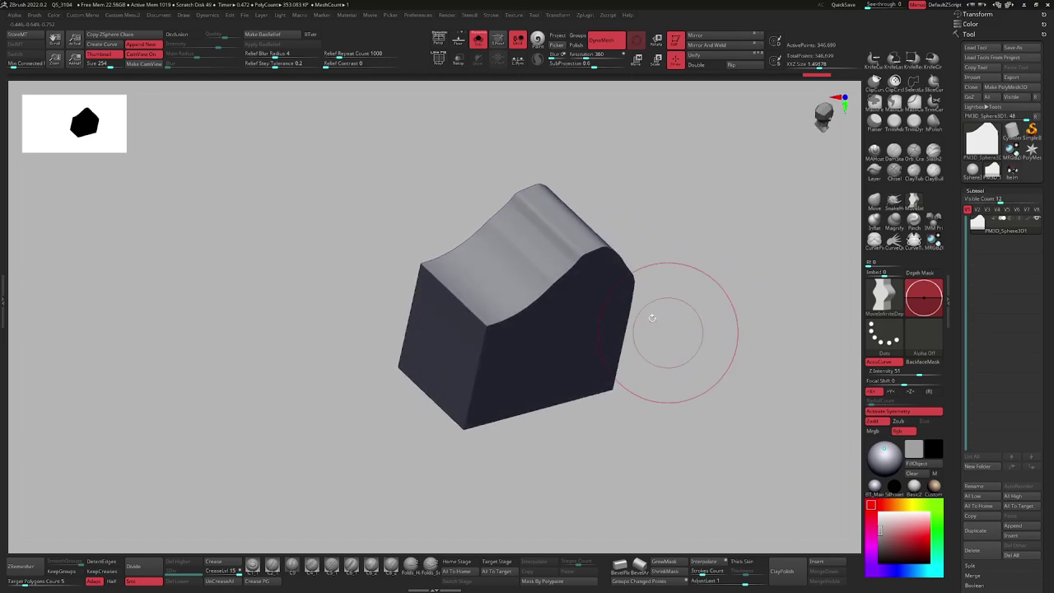
right_click_drag(514, 249, 536, 237)
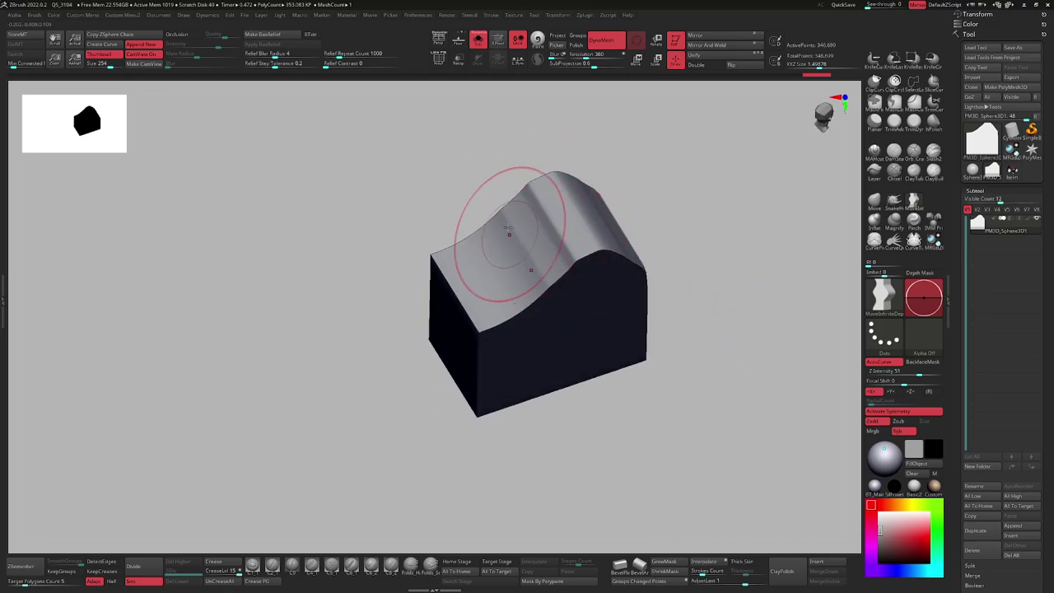
mouse_move(550, 259)
right_mouse_down()
mouse_move(516, 161)
mouse_move(554, 320)
right_mouse_up()
left_click_drag(492, 352, 516, 351)
mouse_move(516, 350)
right_mouse_down()
mouse_move(562, 365)
mouse_move(516, 371)
right_mouse_up()
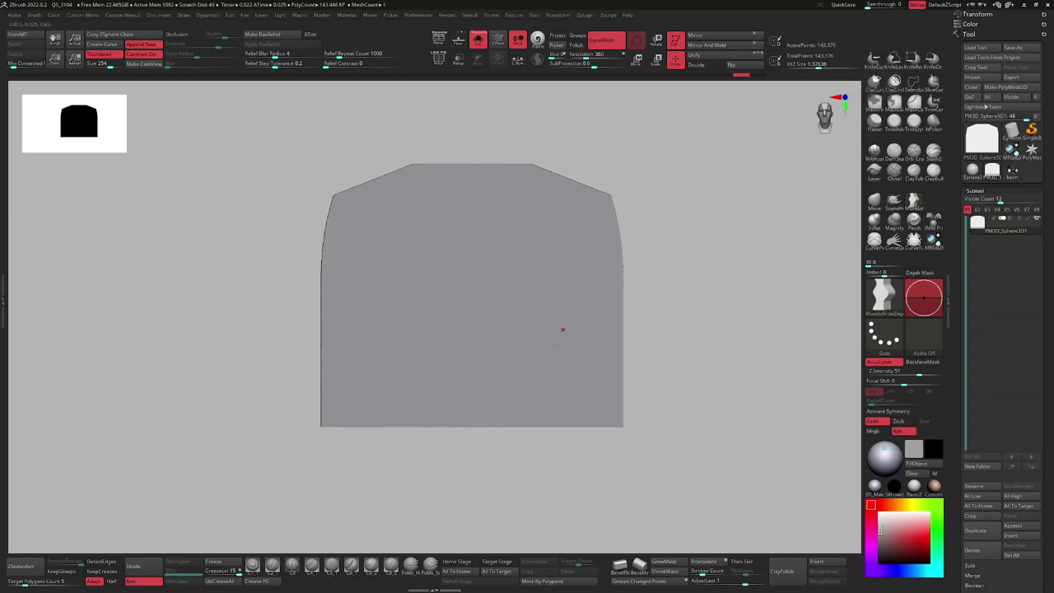
Cut a side panel off the block with KnifeCurve, running vertically from below and angling out through the upper shoulder.
key("ctrl+shift")
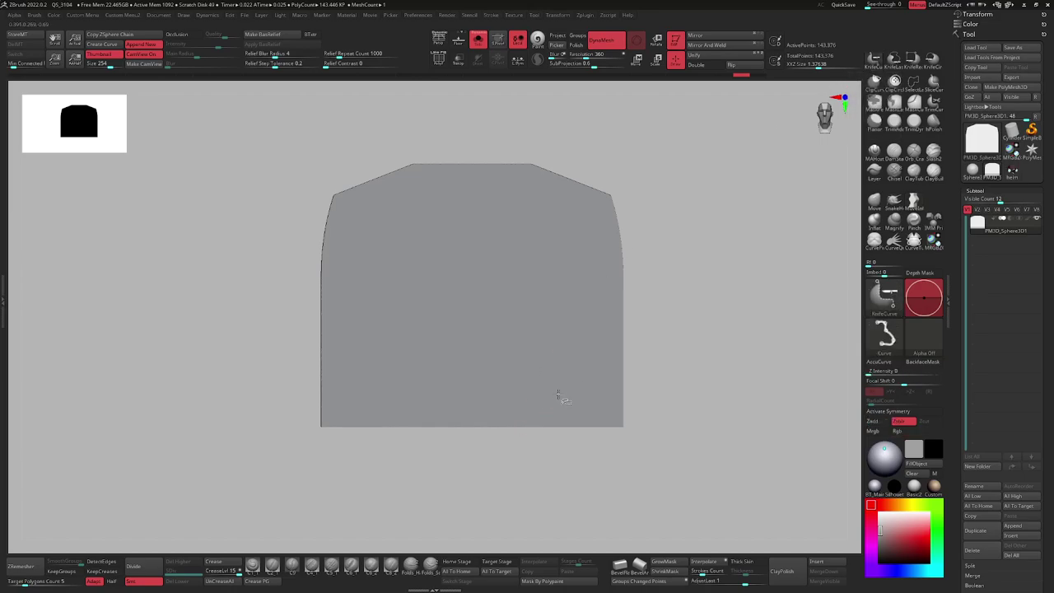
key("ctrl+shift+space")
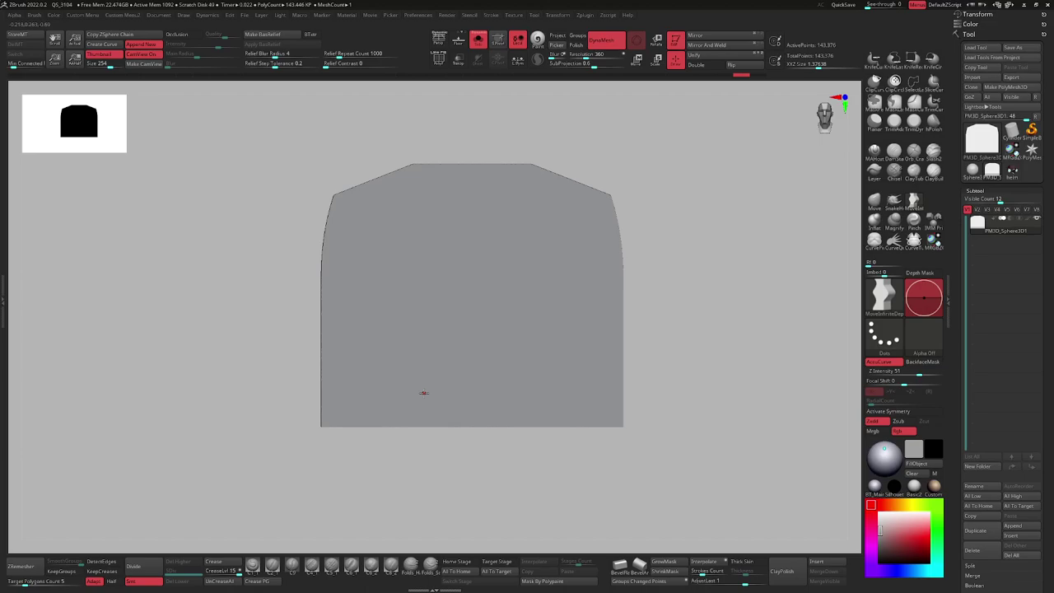
key("ctrl+shift")
mouse_move(382, 502)
left_mouse_down("ctrl+shift")
mouse_move(392, 286)
mouse_move(381, 234)
mouse_move(310, 160)
mouse_move(289, 179)
mouse_move(319, 158)
mouse_move(313, 177)
left_mouse_up("ctrl+shift")
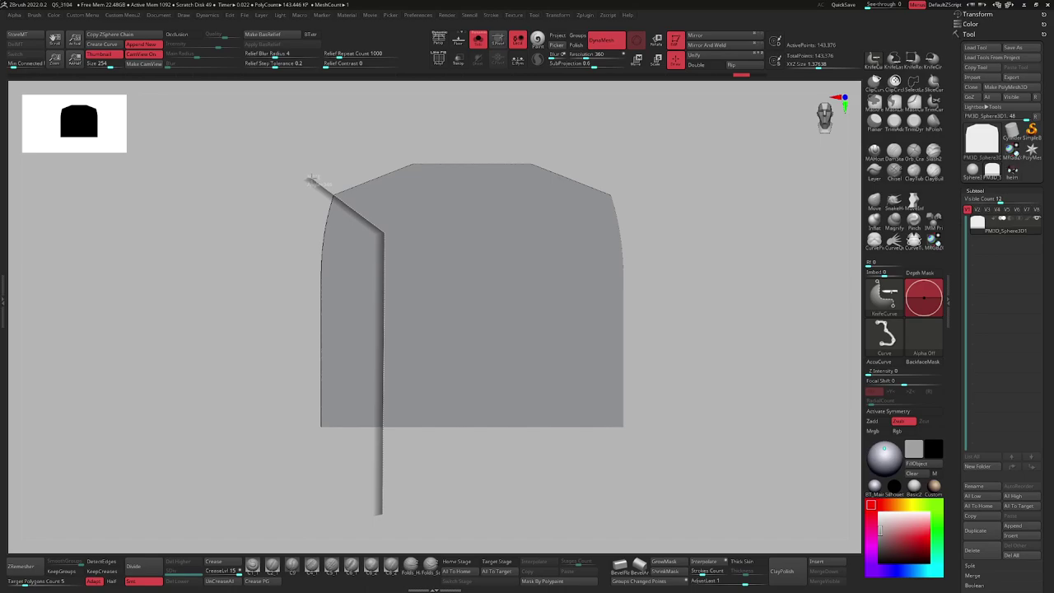
left_click_drag(310, 176, 308, 173, "ctrl+shift")
Toggle the polyframe display and mask everything except the newly cut side panel for the transform gizmo.
mouse_move(395, 297)
right_mouse_down()
mouse_move(431, 308)
mouse_move(412, 411)
mouse_move(370, 247)
mouse_move(476, 235)
right_mouse_up()
mouse_move(388, 159)
right_mouse_down("shift")
mouse_move(376, 148)
mouse_move(396, 173)
right_mouse_up("shift")
right_click_drag(510, 370, 479, 239, "ctrl")
right_click_drag(471, 324, 515, 284, "ctrl")
right_click_drag(516, 284, 489, 271)
key("shift+f")
key("shift+f")
key("shift+f")
key("ctrl+q")
left_click(568, 298)
key("w")
left_click(427, 305, "ctrl")
Realign the gizmo and move the side panel inward to recess it, clearing the mask.
right_click_drag(426, 305, 504, 305)
left_click(462, 239)
left_click(452, 239)
left_click(433, 239, "alt")
right_click_drag(433, 240, 402, 270)
left_click_drag(440, 316, 404, 311)
right_click_drag(444, 306, 387, 297, "shift")
left_click_drag(411, 282, 427, 280)
key("q")
right_click_drag(435, 305, 482, 317)
left_click_drag(698, 306, 713, 321, "ctrl")
key("shift+f")
right_click_drag(499, 304, 547, 250)
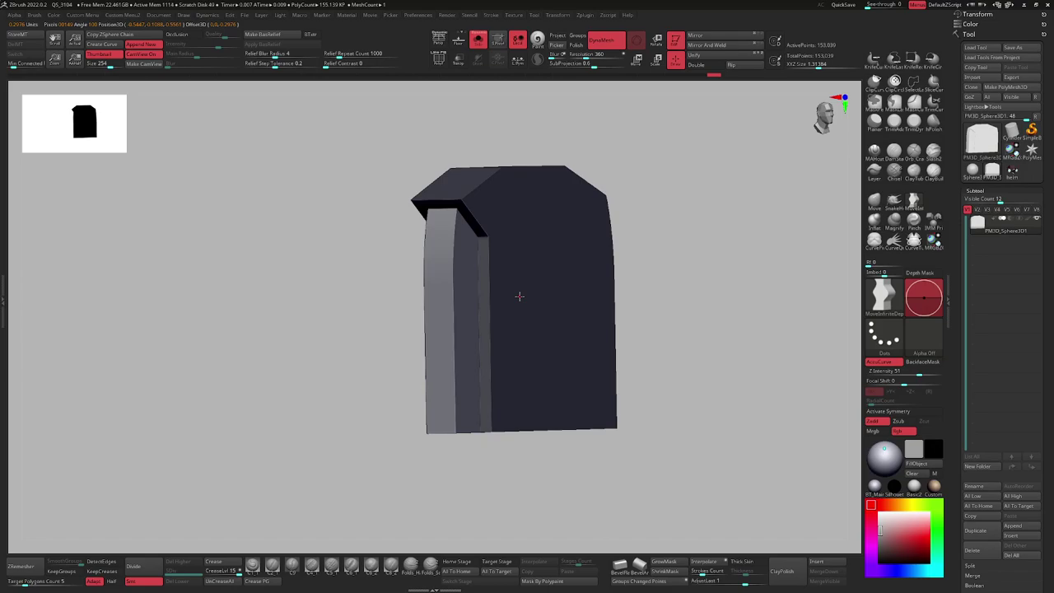
Shift the recessed side panel once more with the gizmo and clear the mask.
right_click_drag(583, 359, 547, 343, "shift")
right_click_drag(446, 354, 527, 339)
key("w")
left_click_drag(397, 341, 430, 339)
key("q")
mouse_move(432, 338)
right_mouse_down()
mouse_move(473, 316)
mouse_move(412, 339)
right_mouse_up()
left_click_drag(310, 395, 330, 409, "ctrl")
right_click_drag(336, 409, 294, 378, "alt")
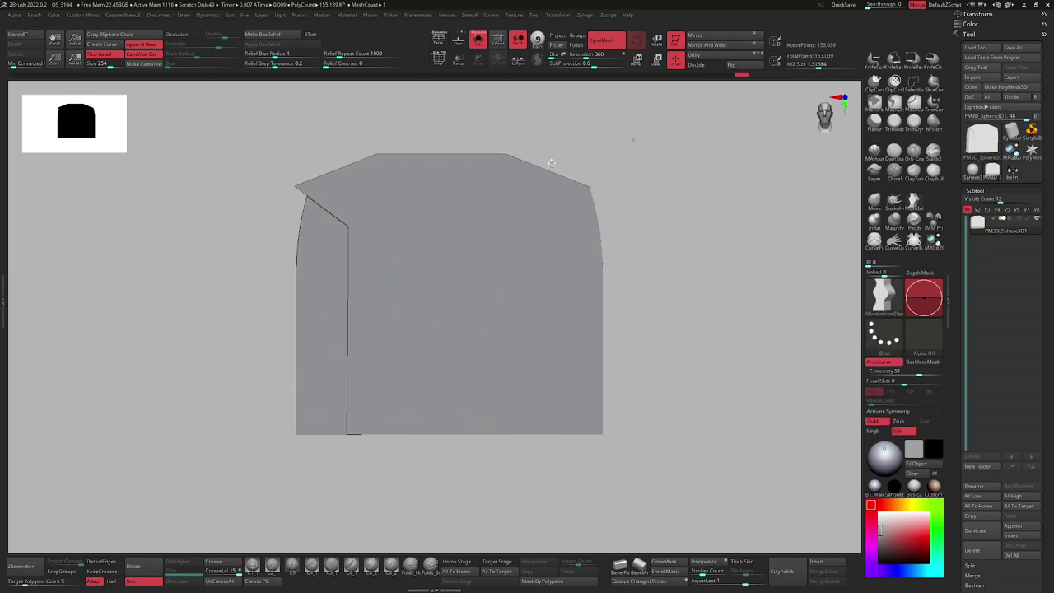
mouse_move(276, 234)
left_mouse_down("ctrl+shift")
mouse_move(345, 134)
mouse_move(340, 121)
left_mouse_up("ctrl+shift")
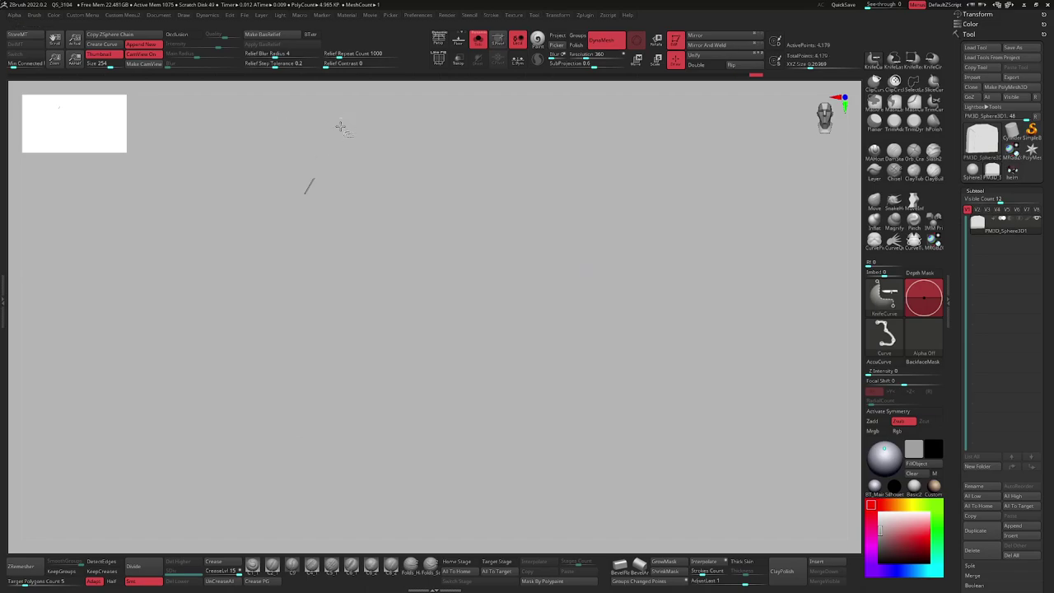
key("ctrl+z")
left_click_drag(281, 243, 341, 112, "ctrl+shift")
key("ctrl+z")
Separate the protruding upper corner tip from the block with a slanted KnifeCurve cut.
left_click_drag(280, 227, 329, 145, "ctrl+shift")
left_click_drag(346, 109, 346, 110, "ctrl+shift")
mouse_move(290, 322)
right_mouse_down()
mouse_move(311, 321)
mouse_move(294, 318)
mouse_move(293, 331)
right_mouse_up()
Cut a rectangular piece from the middle of the block's lower edge with KnifeRect.
left_click(913, 60)
right_click_drag(557, 301, 567, 244, "alt")
left_click_drag(427, 442, 571, 354, "ctrl+shift")
mouse_move(492, 402)
right_mouse_down()
mouse_move(485, 367)
mouse_move(470, 421)
mouse_move(477, 397)
right_mouse_up()
Regroup the cut pieces and isolate the lower rectangular piece to check that it is separate.
left_click(477, 376, "ctrl+shift")
key("ctrl+z")
left_click(518, 360, "ctrl+shift")
key("ctrl+e")
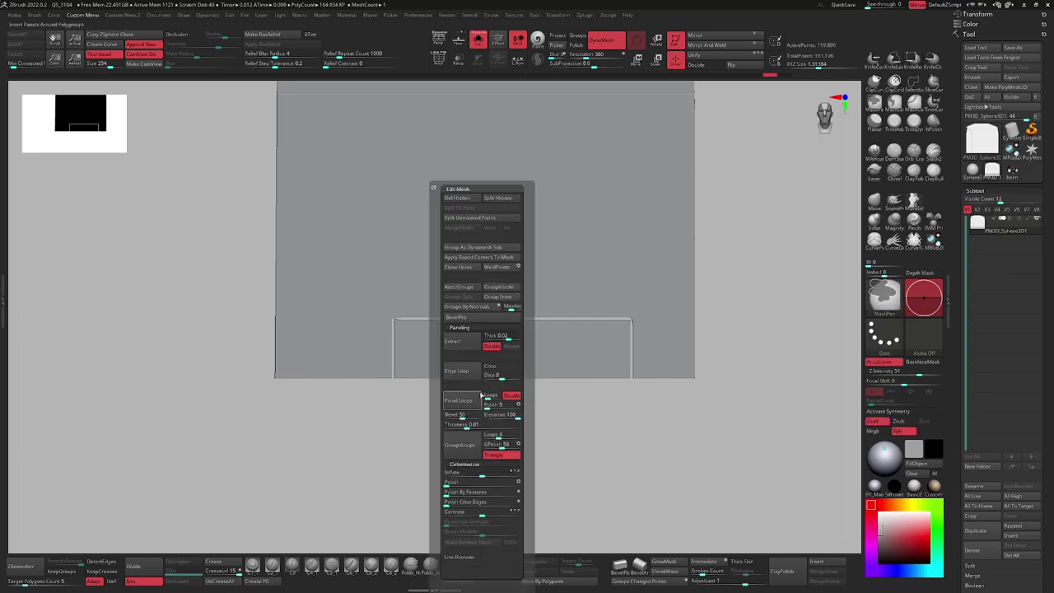
key("ctrl+z")
key("ctrl+e")
left_click(541, 286)
left_click(456, 368, "ctrl+shift")
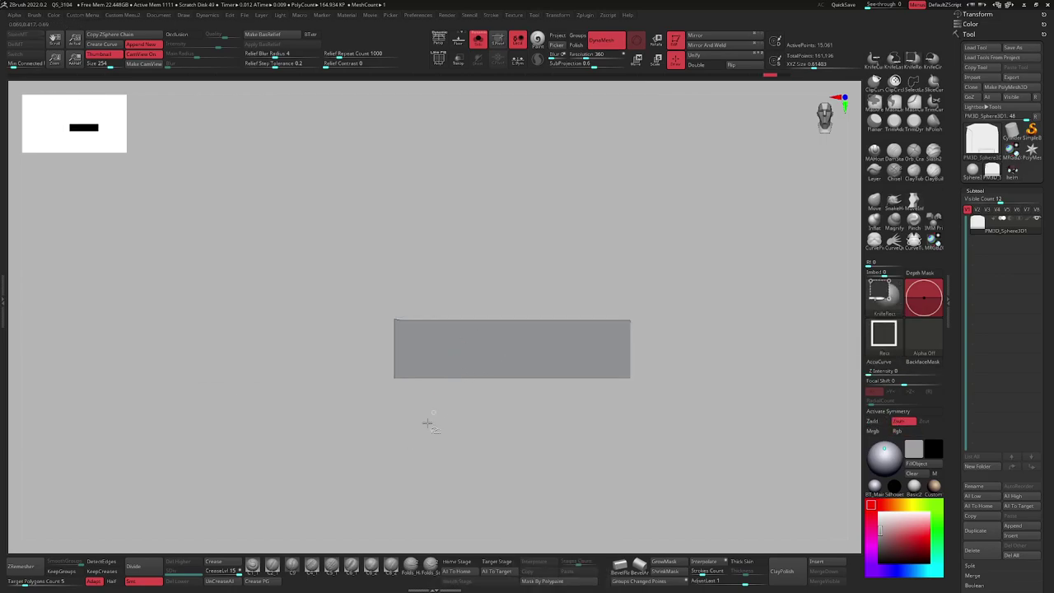
right_click_drag(430, 417, 442, 405)
left_click(445, 412, "ctrl+shift")
Mask everything except the lower rectangular piece, push it back into the block and clear the mask.
key("w")
left_click(494, 356, "ctrl")
right_click_drag(494, 358, 527, 305)
left_click(538, 278, "alt")
left_click_drag(548, 308, 505, 380, "alt")
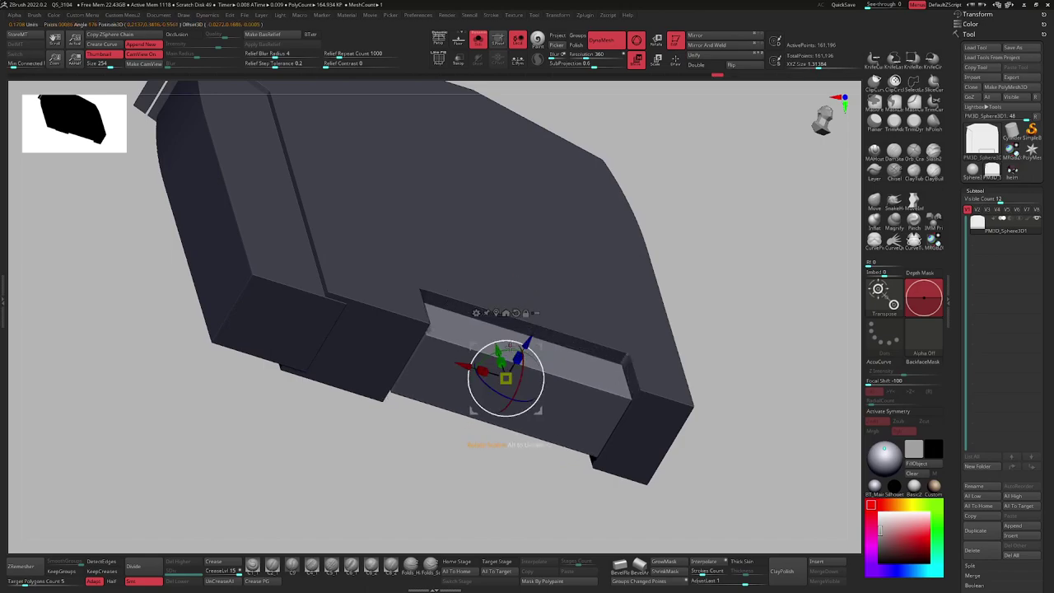
right_click_drag(499, 403, 534, 321, "shift")
left_click_drag(535, 300, 535, 285)
key("q")
right_click_drag(493, 339, 494, 263, "ctrl")
left_click_drag(448, 432, 470, 461, "ctrl")
Cut a narrow upright rectangular piece into the block's right-hand edge with KnifeRect.
mouse_move(473, 460)
right_mouse_down()
mouse_move(462, 323)
mouse_move(502, 394)
right_mouse_up()
right_click_drag(569, 321, 570, 350, "ctrl")
left_click_drag(660, 242, 583, 309, "ctrl+shift")
right_click_drag(588, 336, 568, 363, "ctrl")
right_click_drag(568, 362, 599, 394, "alt")
Cut a circular arc across the block's upper right slope with KnifeCirc.
right_click_drag(674, 200, 729, 184, "alt")
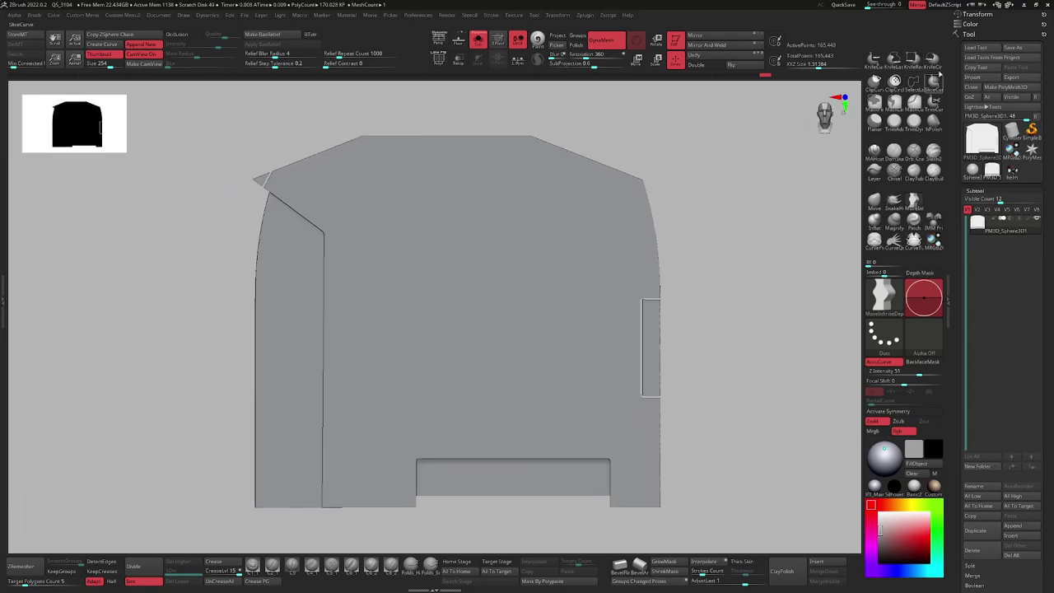
right_click_drag(626, 232, 624, 268, "alt")
mouse_move(689, 203)
left_mouse_down("ctrl+shift")
mouse_move(612, 288)
mouse_move(546, 203)
mouse_move(499, 252)
mouse_move(530, 252)
mouse_move(525, 222)
mouse_move(541, 238)
mouse_move(529, 234)
left_mouse_up("ctrl+shift")
mouse_move(530, 238)
right_mouse_down()
mouse_move(554, 254)
mouse_move(539, 281)
mouse_move(556, 262)
mouse_move(564, 268)
mouse_move(541, 268)
mouse_move(577, 298)
right_mouse_up()
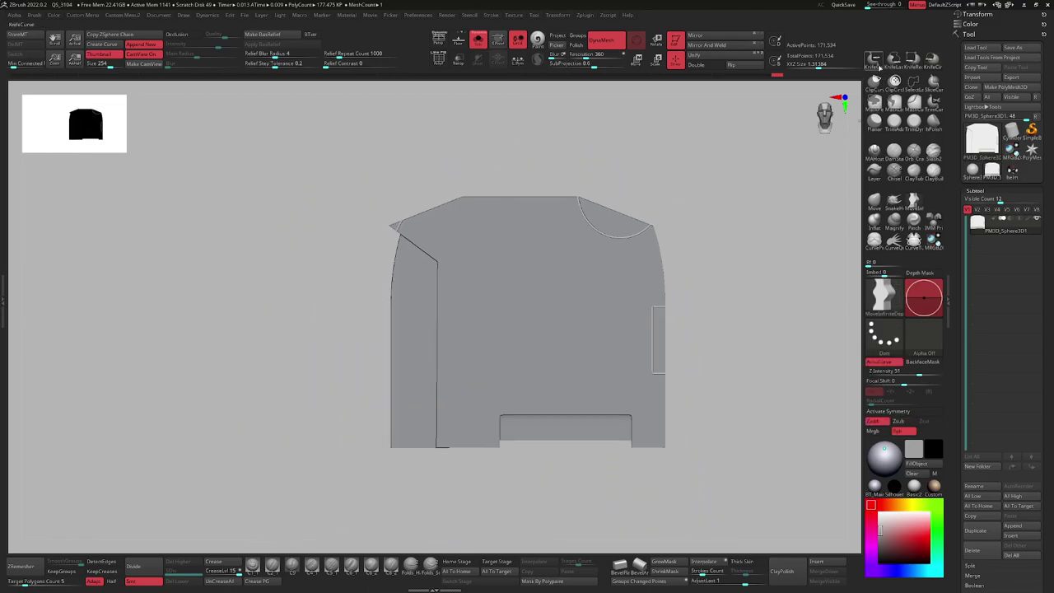
mouse_move(476, 512)
left_mouse_down("ctrl+shift")
mouse_move(470, 252)
mouse_move(452, 149)
left_mouse_up("ctrl+shift")
right_click_drag(499, 288, 493, 350)
key("ctrl+z")
Draw an angled KnifeCurve cut that runs up from the block's lower edge and turns across to the right side.
left_click_drag(471, 497, 475, 303, "ctrl+shift")
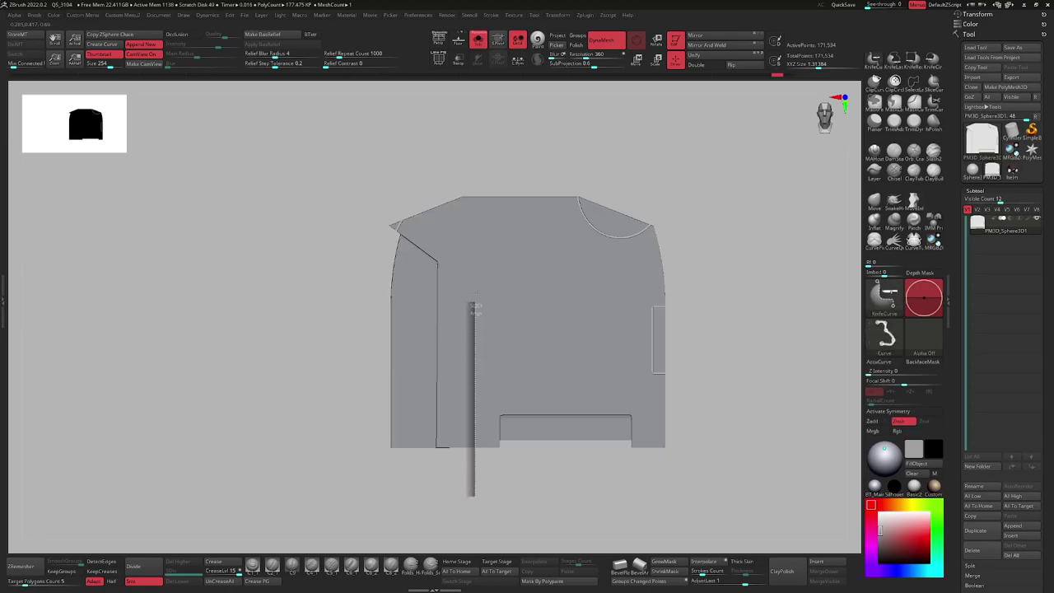
mouse_move(473, 234)
left_mouse_down("ctrl+shift")
mouse_move(530, 204)
mouse_move(548, 242)
mouse_move(599, 268)
mouse_move(659, 262)
mouse_move(685, 244)
left_mouse_up("ctrl+shift")
mouse_move(529, 330)
right_mouse_down()
mouse_move(541, 331)
mouse_move(518, 312)
mouse_move(569, 294)
mouse_move(529, 281)
mouse_move(552, 278)
mouse_move(550, 250)
right_mouse_up()
right_click_drag(549, 250, 558, 264, "alt")
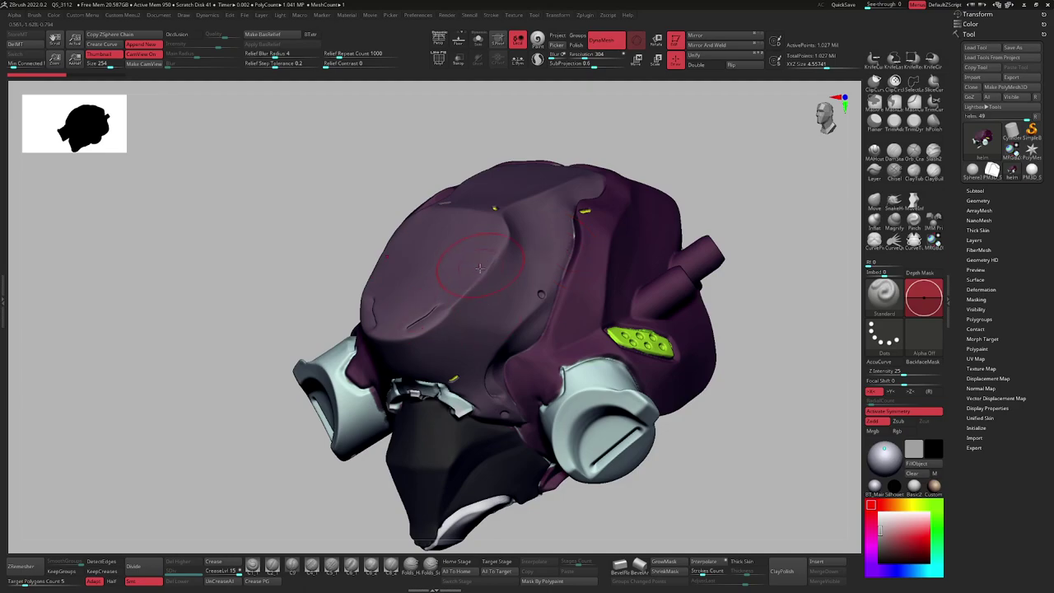
Browse the brush library and pick the TrimHole brush for the helmet.
key("2")
key("comma")
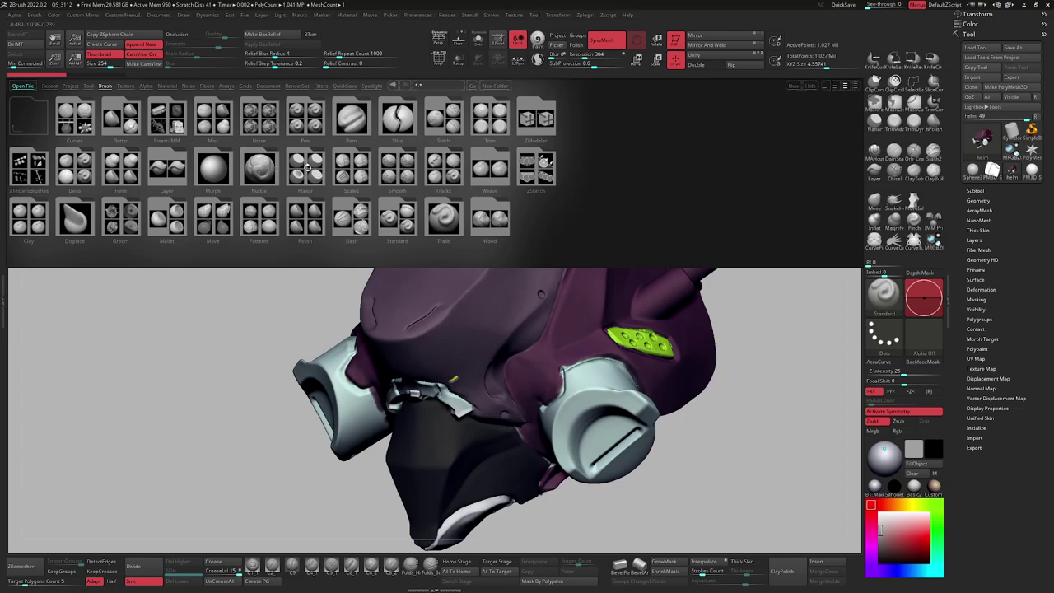
key("comma")
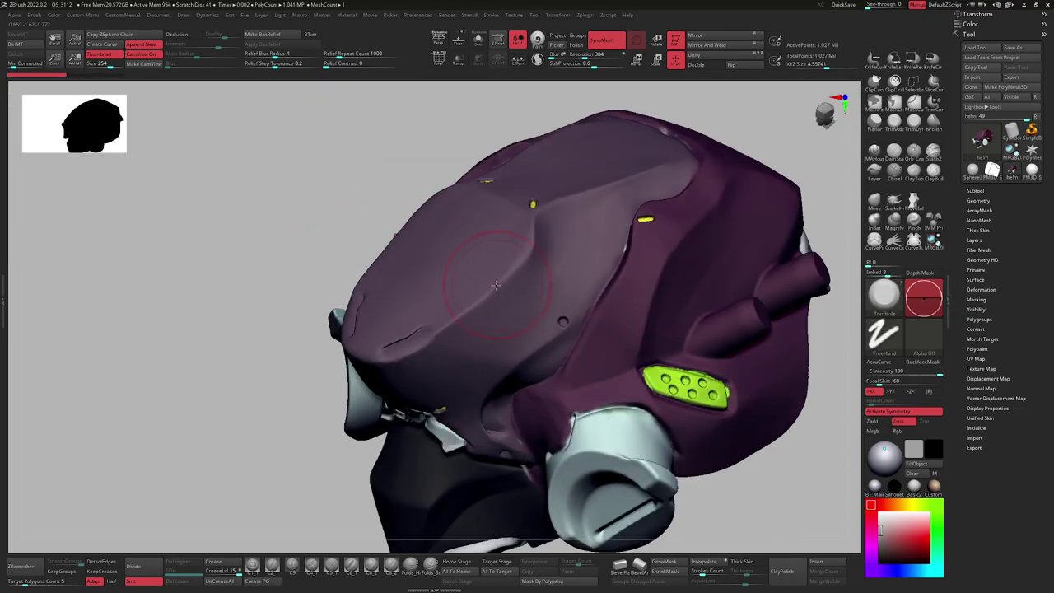
key("ctrl+space")
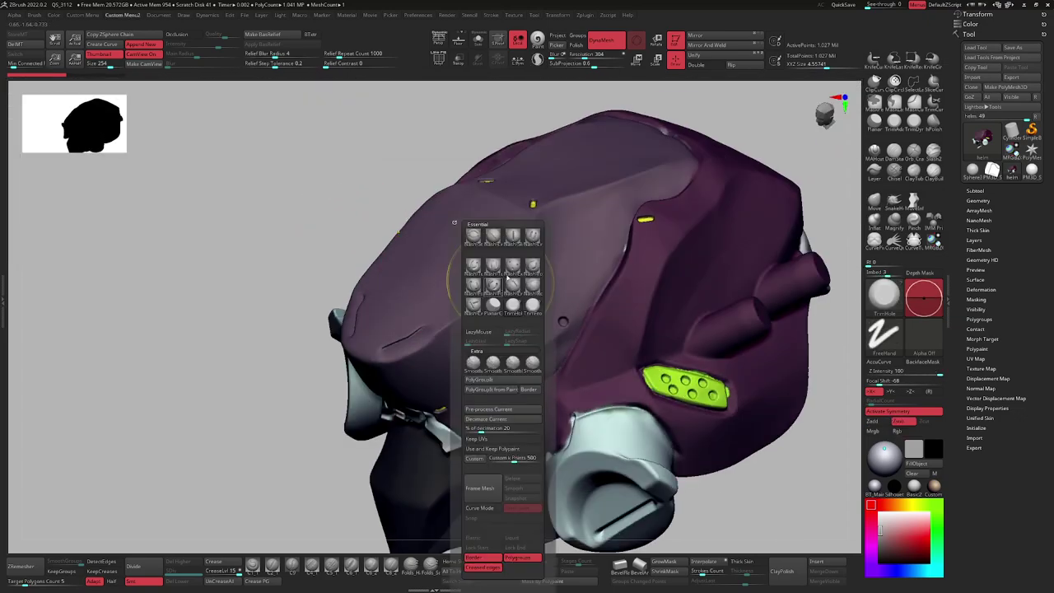
left_click(510, 306)
Try punching round holes of different sizes into the helmet's side with TrimHole, undoing each one.
mouse_move(501, 290)
left_mouse_down()
mouse_move(482, 311)
mouse_move(494, 292)
left_mouse_up()
key("ctrl+z")
key("s")
left_click(536, 335)
mouse_move(540, 333)
right_mouse_down()
mouse_move(543, 318)
mouse_move(527, 327)
mouse_move(539, 317)
right_mouse_up()
key("ctrl+z")
right_click_drag(540, 317, 543, 338, "ctrl")
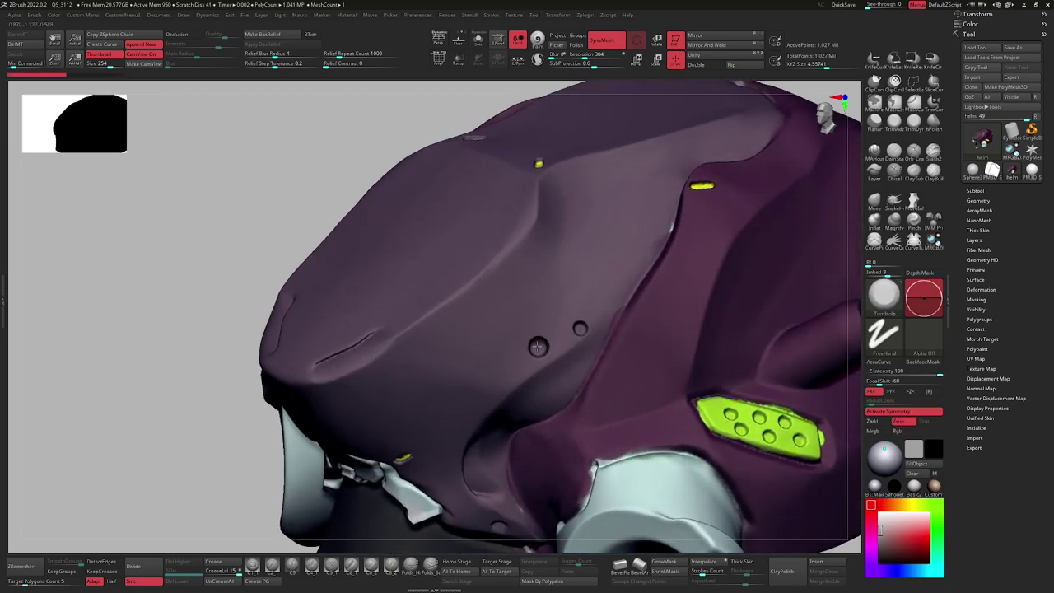
left_click(537, 347)
mouse_move(538, 348)
right_mouse_down()
mouse_move(574, 333)
mouse_move(501, 332)
right_mouse_up()
key("ctrl+z")
mouse_move(512, 365)
right_mouse_down()
mouse_move(478, 387)
mouse_move(521, 323)
mouse_move(515, 340)
right_mouse_up()
Raise a large round peg on the helmet's side and a smaller one near the front with TrimHole at different brush sizes.
key("s")
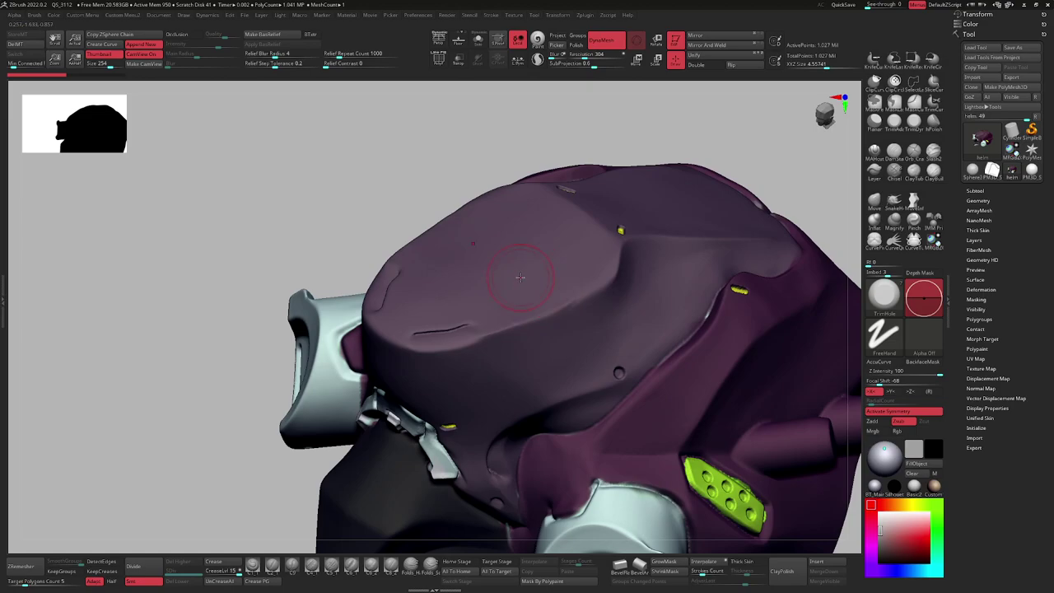
right_click_drag(596, 292, 579, 316, "ctrl")
right_click_drag(579, 316, 561, 331)
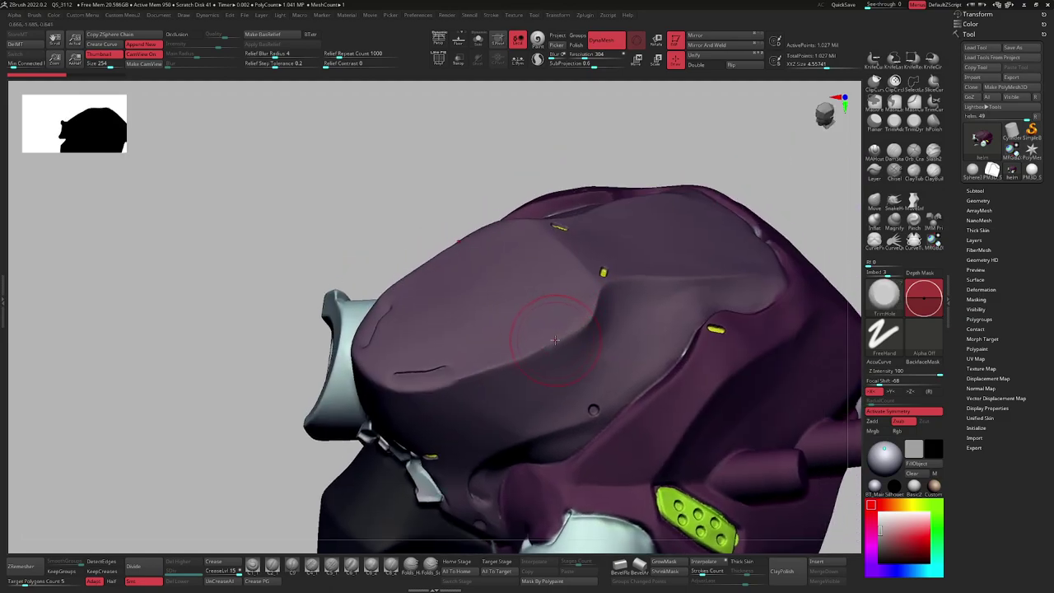
left_click_drag(556, 340, 560, 336)
mouse_move(560, 336)
right_mouse_down()
mouse_move(582, 315)
mouse_move(571, 291)
mouse_move(540, 310)
mouse_move(558, 316)
mouse_move(541, 316)
mouse_move(563, 387)
mouse_move(595, 344)
right_mouse_up()
key("s")
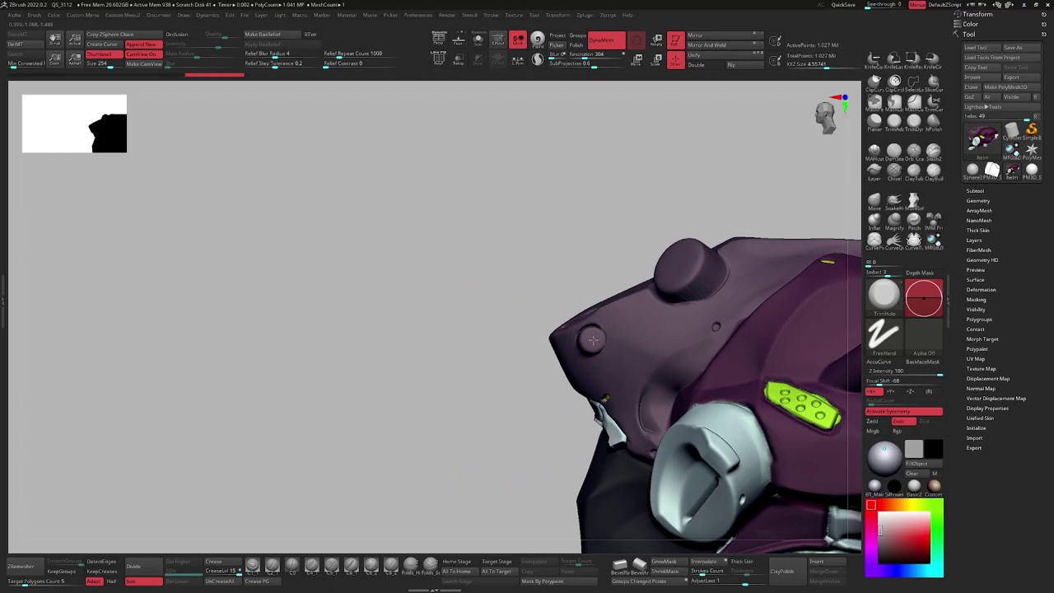
Examine the raised pegs on the helmet from several angles and distances.
right_click_drag(594, 334, 696, 285)
mouse_move(566, 391)
right_mouse_down("ctrl")
mouse_move(582, 348)
mouse_move(543, 336)
mouse_move(569, 329)
right_mouse_up("ctrl")
right_click_drag(620, 289, 489, 367, "alt")
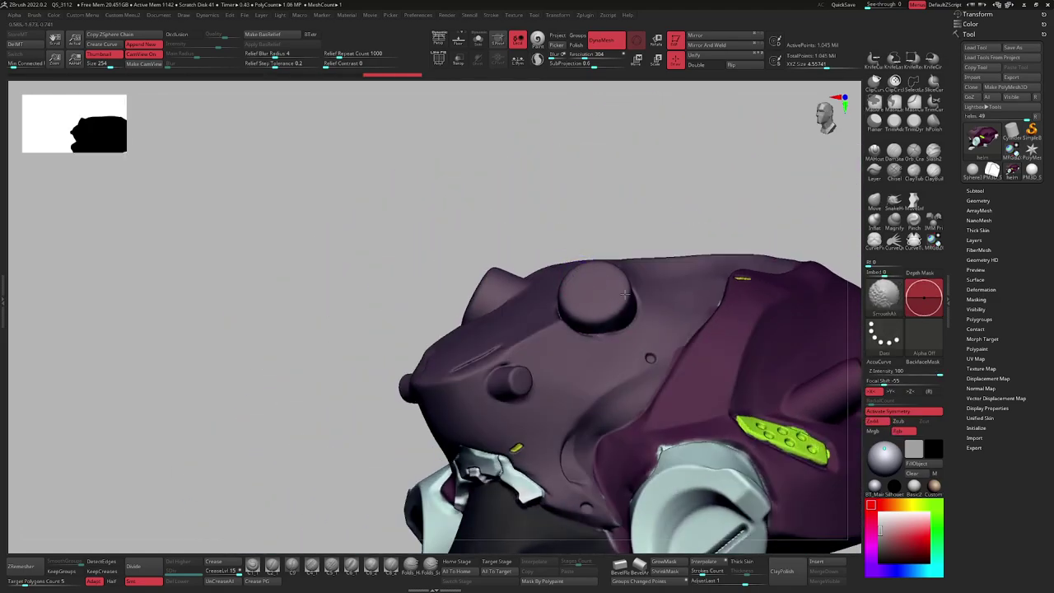
right_click_drag(617, 335, 527, 305, "ctrl")
right_click_drag(527, 304, 576, 305)
right_click_drag(577, 305, 601, 362, "ctrl")
right_click_drag(601, 363, 518, 308)
right_click_drag(518, 309, 482, 364)
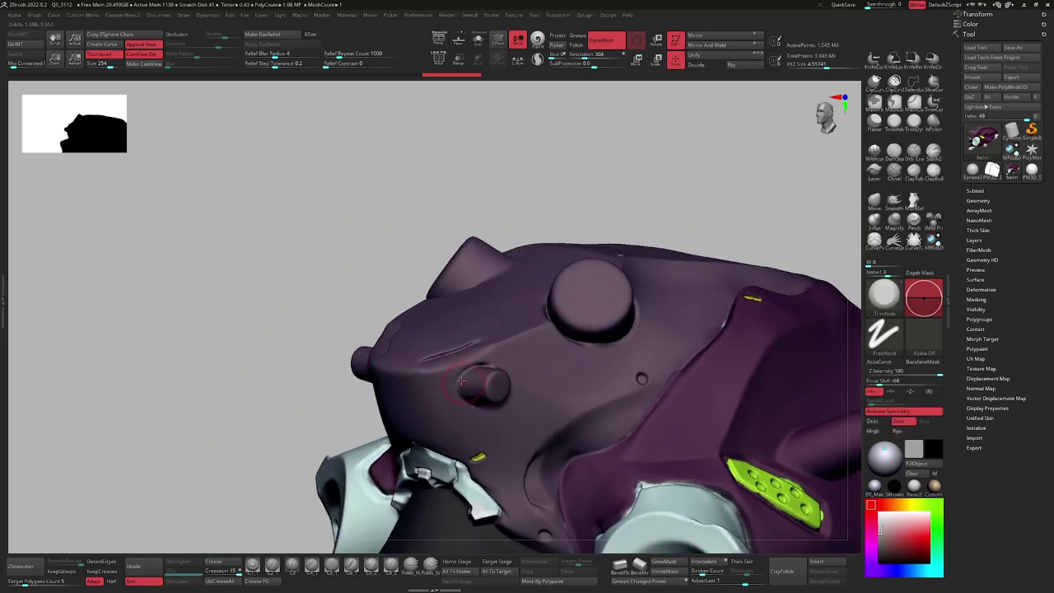
right_click_drag(588, 344, 553, 322, "ctrl")
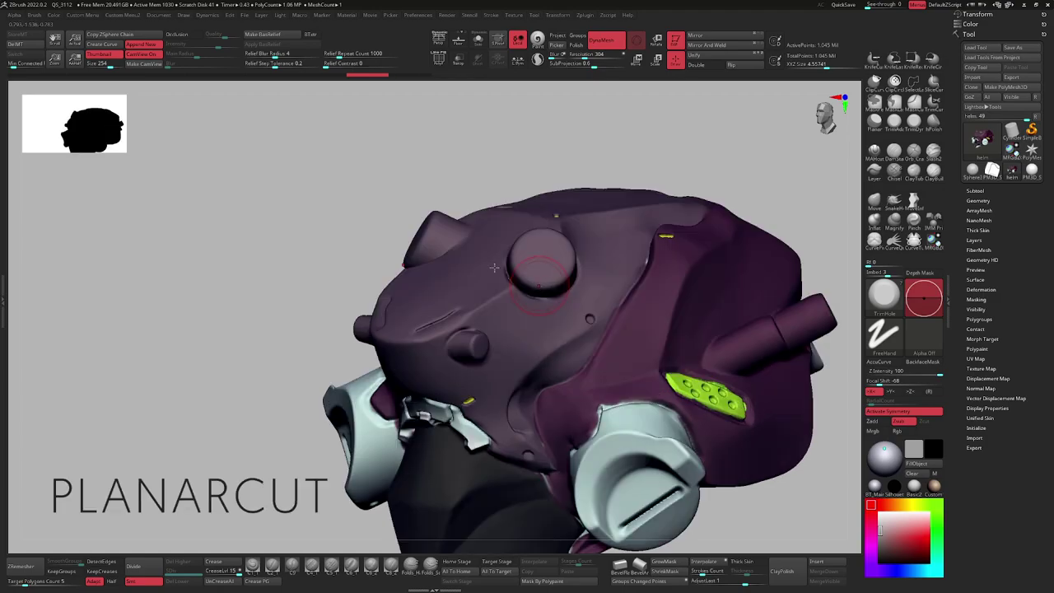
Try flattening the large peg with the Planar brush and undo the stroke.
key("space")
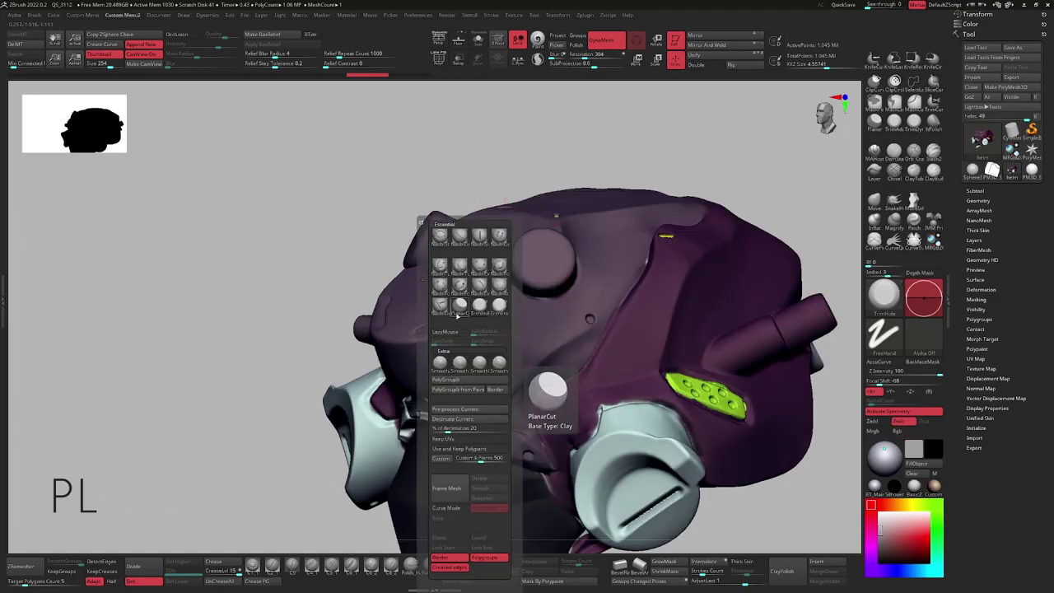
left_click(875, 123)
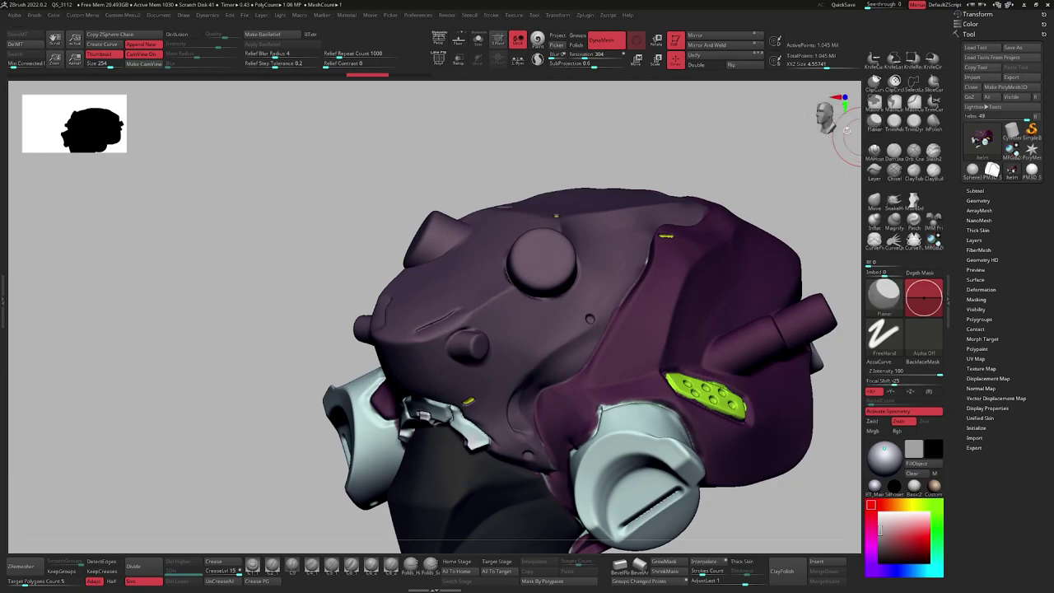
right_click_drag(541, 250, 548, 271, "ctrl")
mouse_move(548, 271)
right_mouse_down()
mouse_move(522, 271)
mouse_move(535, 256)
mouse_move(532, 236)
mouse_move(555, 236)
mouse_move(550, 288)
right_mouse_up()
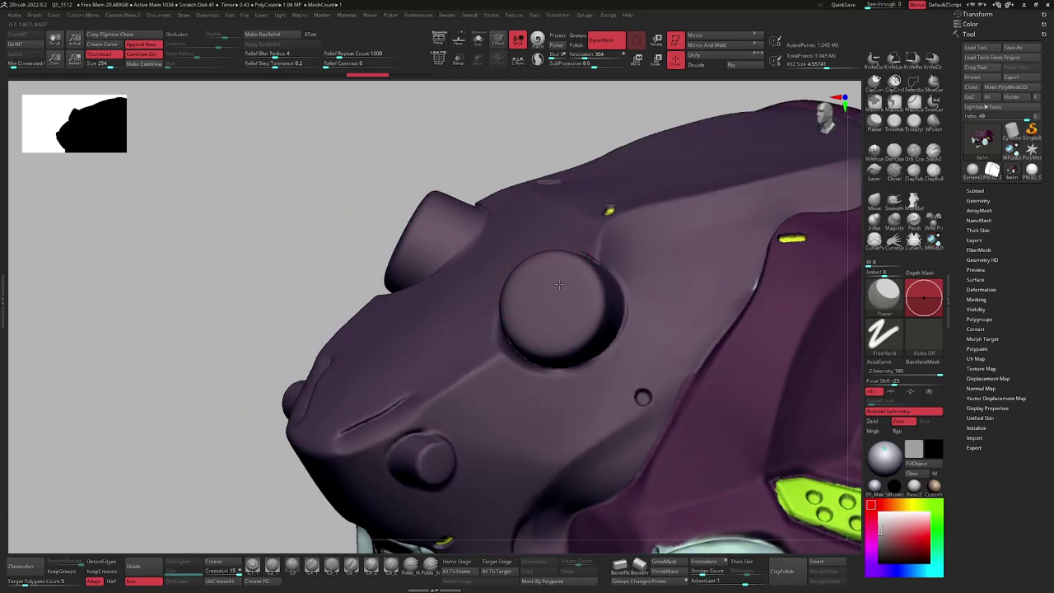
mouse_move(562, 280)
right_mouse_down()
mouse_move(566, 321)
mouse_move(613, 243)
right_mouse_up()
key("ctrl+z")
Pick the PlanarCut brush and flatten the raised forms with short strokes, starting on the large peg's end face.
key("2")
left_click(649, 304)
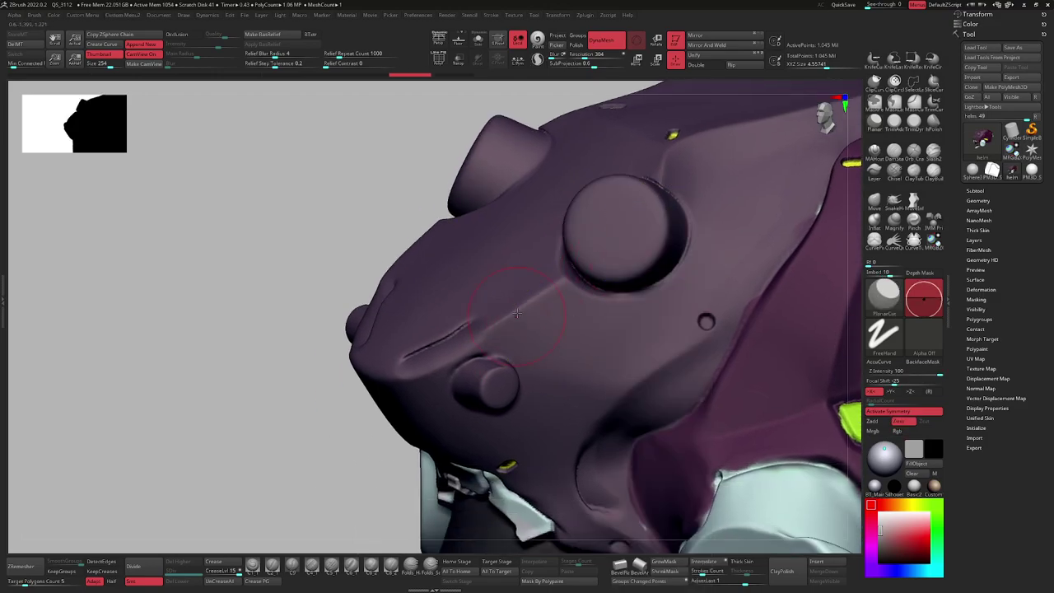
right_click_drag(527, 288, 547, 310)
left_click_drag(583, 249, 609, 254)
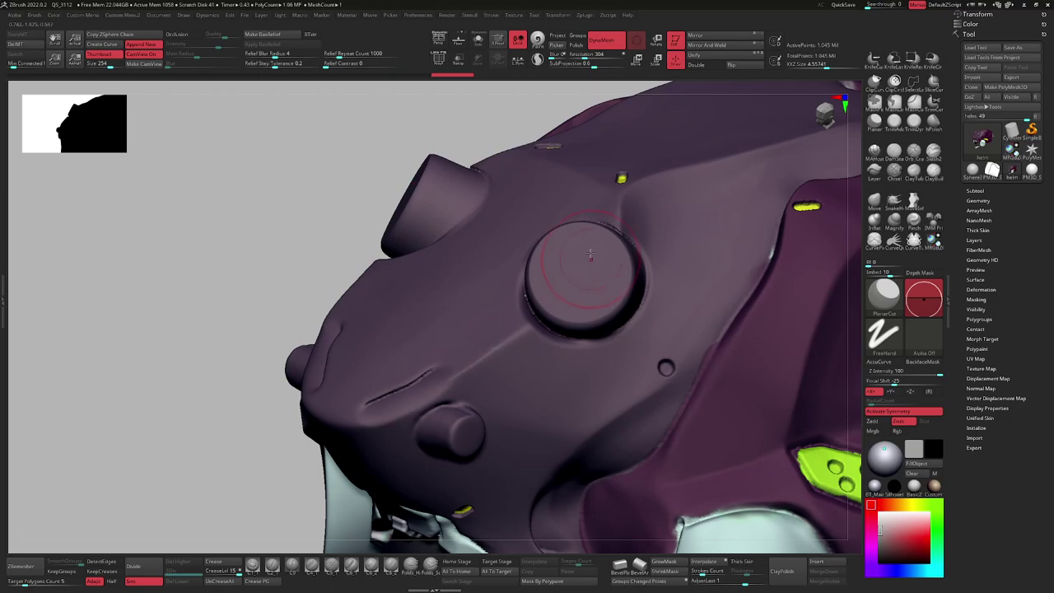
right_click_drag(591, 256, 568, 254)
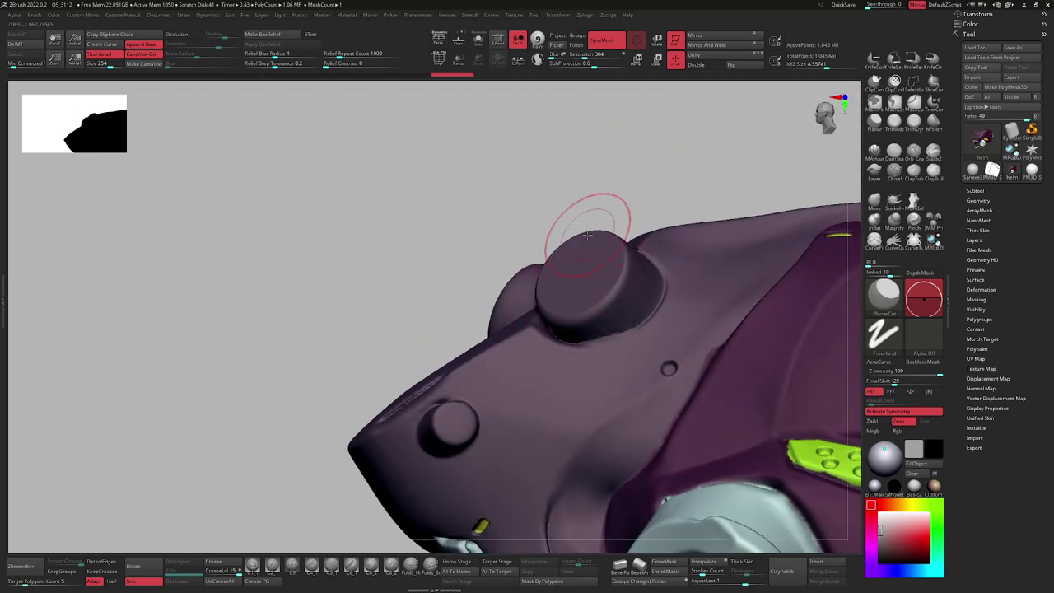
left_click_drag(518, 384, 543, 375)
mouse_move(605, 410)
left_mouse_down()
mouse_move(611, 381)
mouse_move(536, 401)
mouse_move(670, 377)
mouse_move(569, 397)
left_mouse_up()
mouse_move(568, 397)
right_mouse_down("ctrl")
mouse_move(537, 362)
mouse_move(499, 520)
mouse_move(547, 355)
mouse_move(558, 350)
right_mouse_up("ctrl")
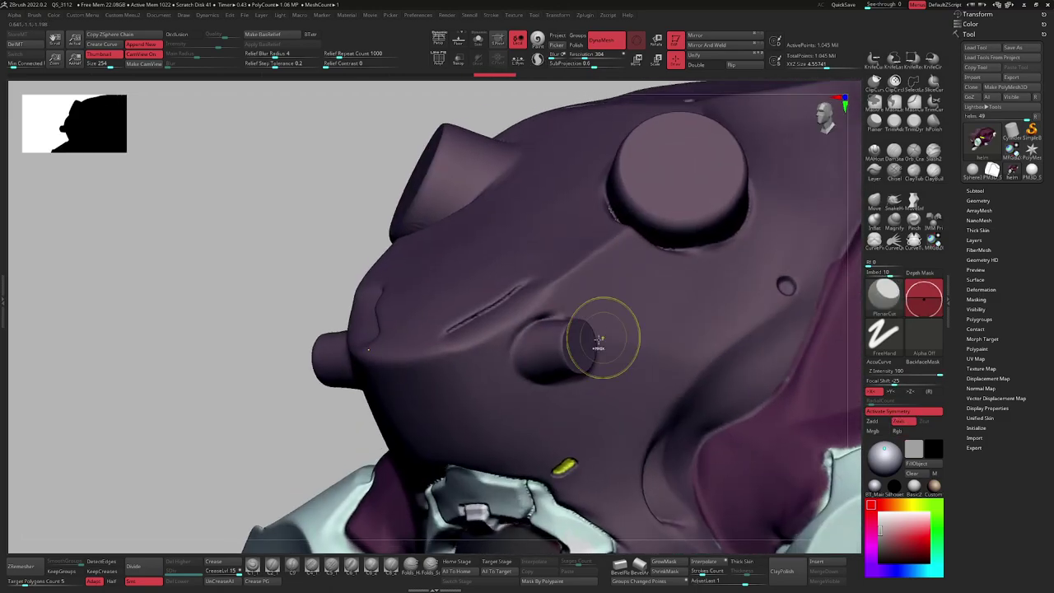
Resize the brush and try PlanarCut strokes near the smaller peg and the helmet's front, undoing them.
right_click_drag(599, 338, 606, 288, "ctrl")
right_click_drag(605, 288, 535, 346, "shift")
right_click_drag(535, 346, 513, 347)
mouse_move(477, 382)
right_mouse_down()
mouse_move(477, 343)
mouse_move(517, 336)
mouse_move(475, 327)
right_mouse_up()
key("s")
right_click_drag(406, 319, 492, 331)
left_click_drag(519, 358, 503, 397)
mouse_move(434, 323)
right_mouse_down()
mouse_move(395, 309)
mouse_move(432, 321)
right_mouse_up()
mouse_move(438, 334)
left_mouse_down()
mouse_move(426, 376)
mouse_move(449, 316)
mouse_move(420, 326)
mouse_move(427, 364)
mouse_move(451, 340)
mouse_move(410, 371)
mouse_move(397, 358)
left_mouse_up()
key("ctrl+z")
key("ctrl+z")
key("ctrl+z")
key("ctrl+z")
Flatten the front of the helmet's snout with a PlanarCut stroke.
right_click_drag(397, 354, 432, 340)
mouse_move(443, 330)
left_mouse_down()
mouse_move(435, 368)
mouse_move(455, 306)
left_mouse_up()
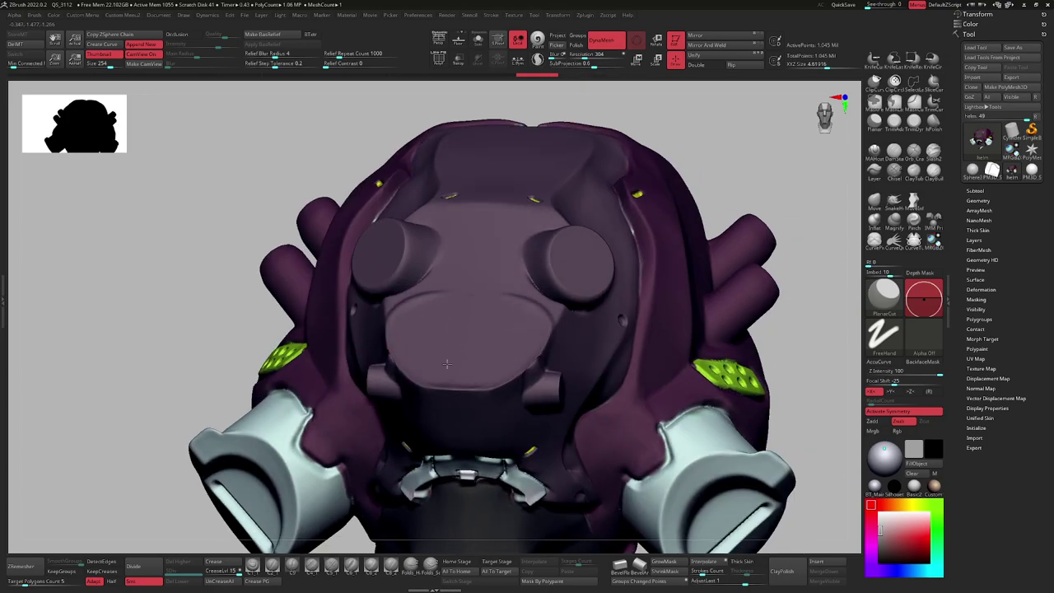
Pick the TrimFront brush for trimming the helmet's snout.
right_click_drag(435, 348, 435, 329, "ctrl")
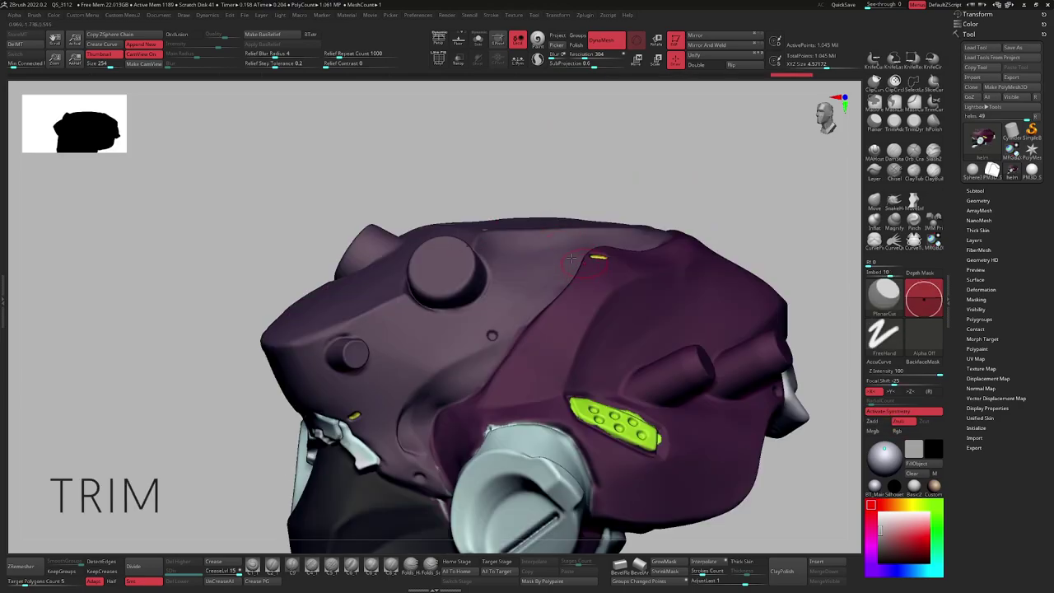
key("shift+2")
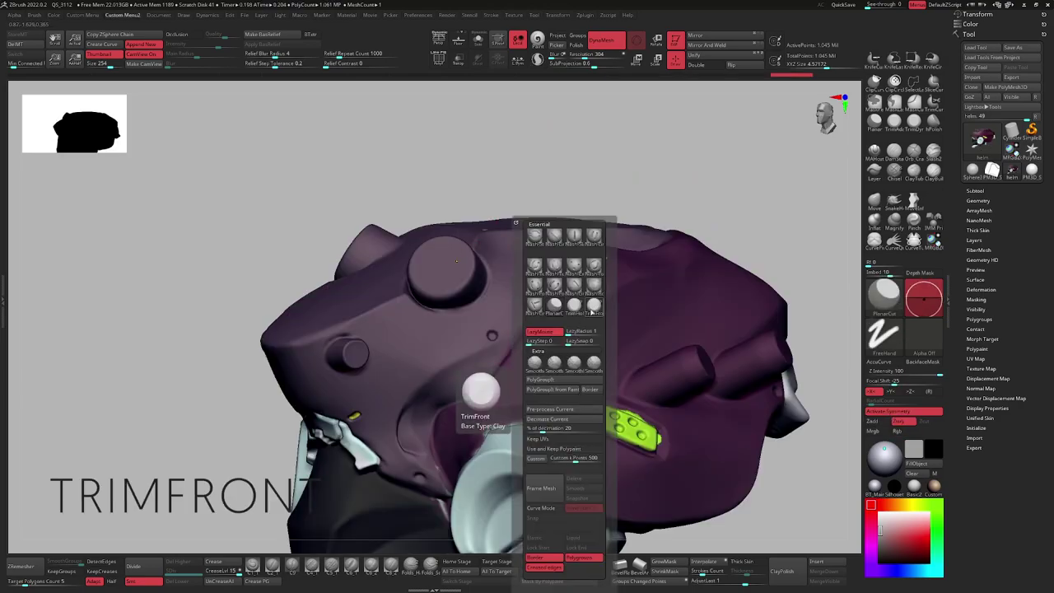
left_click(594, 306)
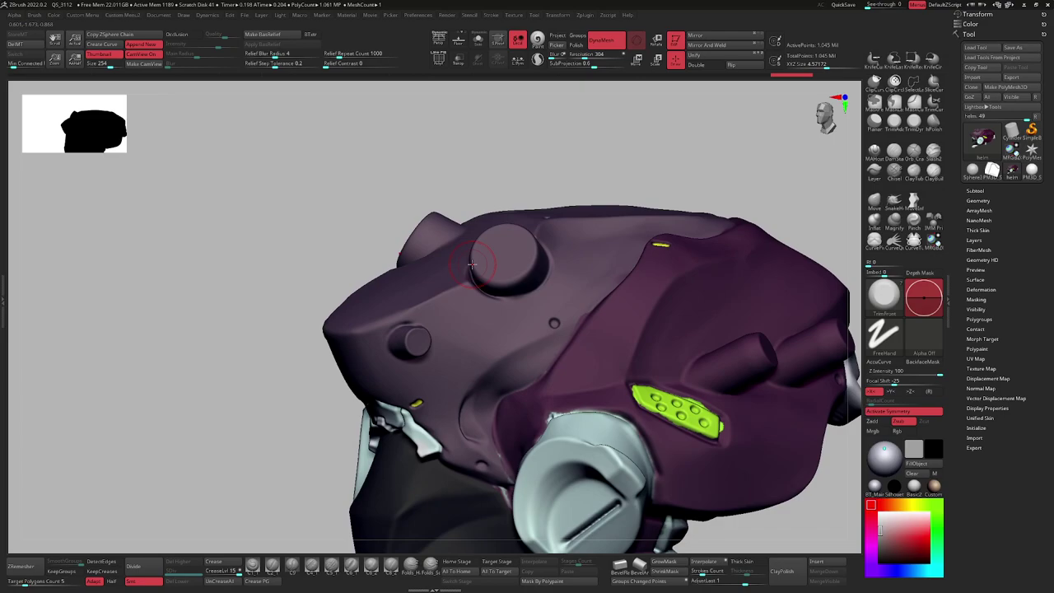
right_click_drag(477, 299, 506, 316)
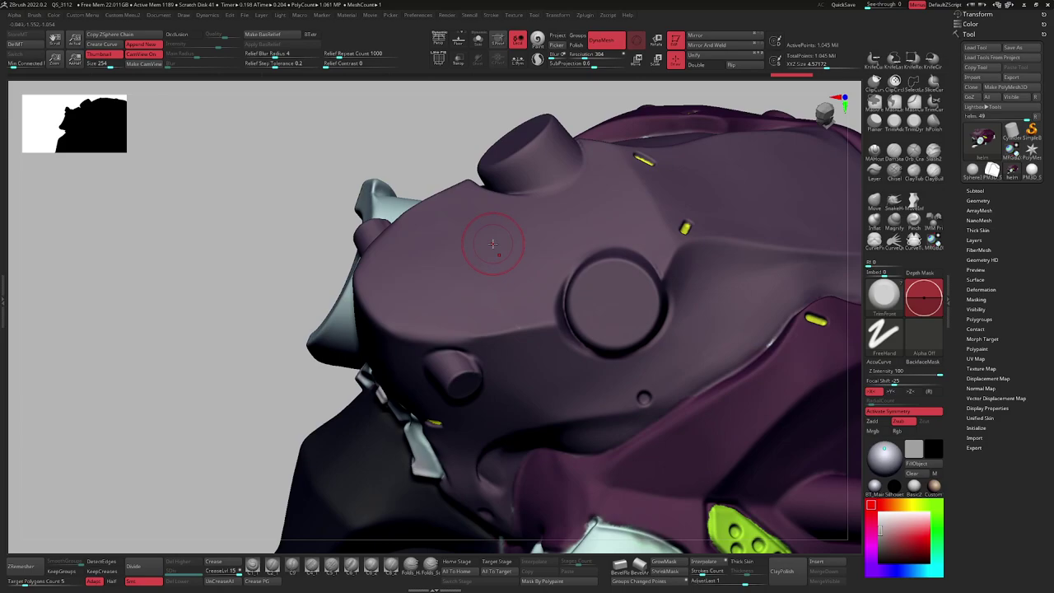
mouse_move(492, 244)
right_mouse_down()
mouse_move(463, 308)
mouse_move(486, 311)
right_mouse_up()
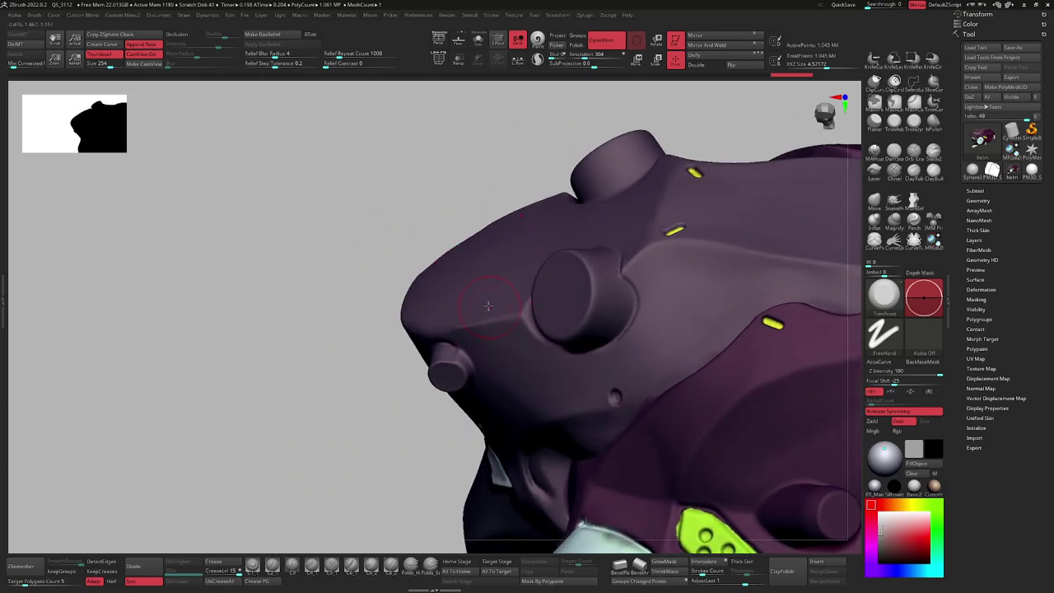
Resize the brush and try TrimFront cuts on the snout's upper edge between the pegs, undoing them.
mouse_move(506, 354)
right_mouse_down()
mouse_move(488, 303)
mouse_move(501, 340)
right_mouse_up()
key("ctrl+z")
key("s")
left_click(494, 332)
key("ctrl+z")
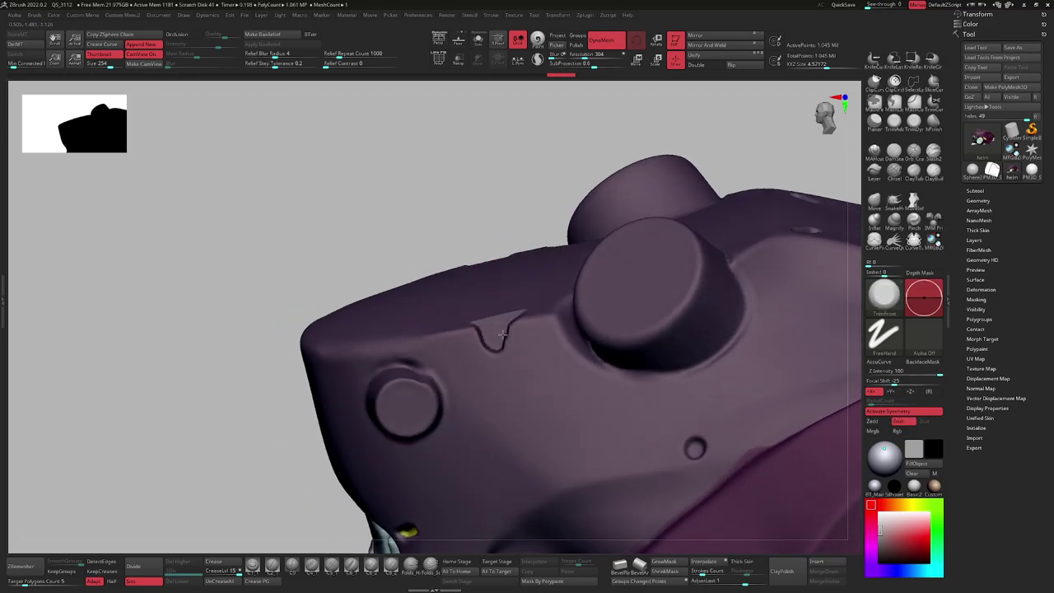
mouse_move(477, 340)
right_mouse_down()
mouse_move(489, 313)
mouse_move(469, 347)
right_mouse_up()
key("s")
key("ctrl+z")
Try TrimFront strokes across the smaller peg and down the snout's front corner, undoing the corner cuts.
mouse_move(581, 275)
right_mouse_down("ctrl")
mouse_move(584, 238)
mouse_move(491, 228)
mouse_move(555, 291)
mouse_move(533, 278)
mouse_move(545, 251)
mouse_move(559, 309)
right_mouse_up("ctrl")
right_click_drag(560, 309, 525, 262, "ctrl")
right_click_drag(525, 262, 549, 298, "alt")
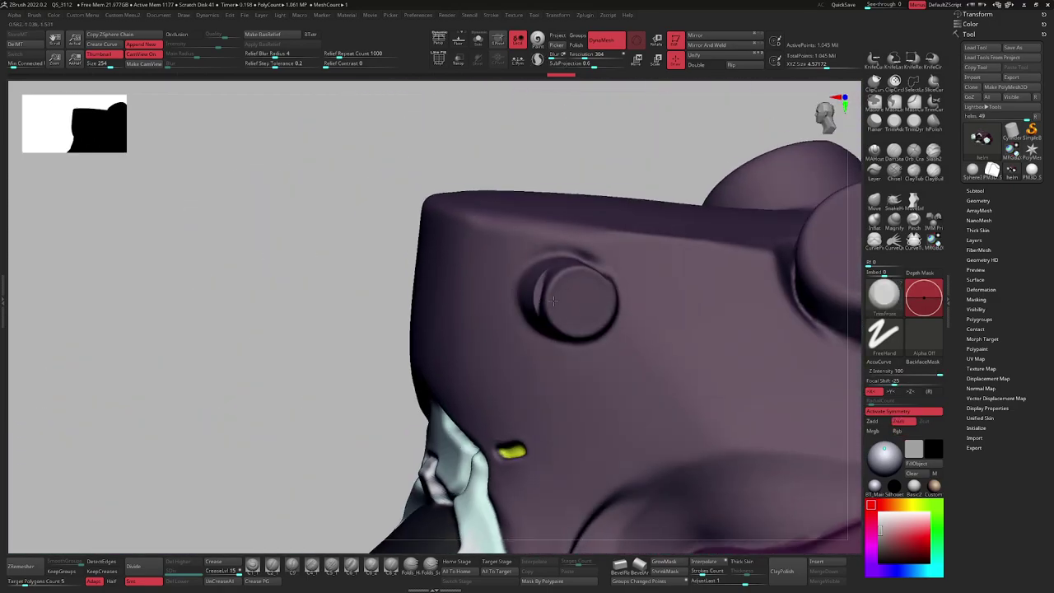
left_click_drag(551, 300, 610, 292)
mouse_move(576, 300)
right_mouse_down("ctrl")
mouse_move(487, 279)
mouse_move(522, 318)
mouse_move(497, 316)
right_mouse_up("ctrl")
left_click_drag(498, 316, 515, 325)
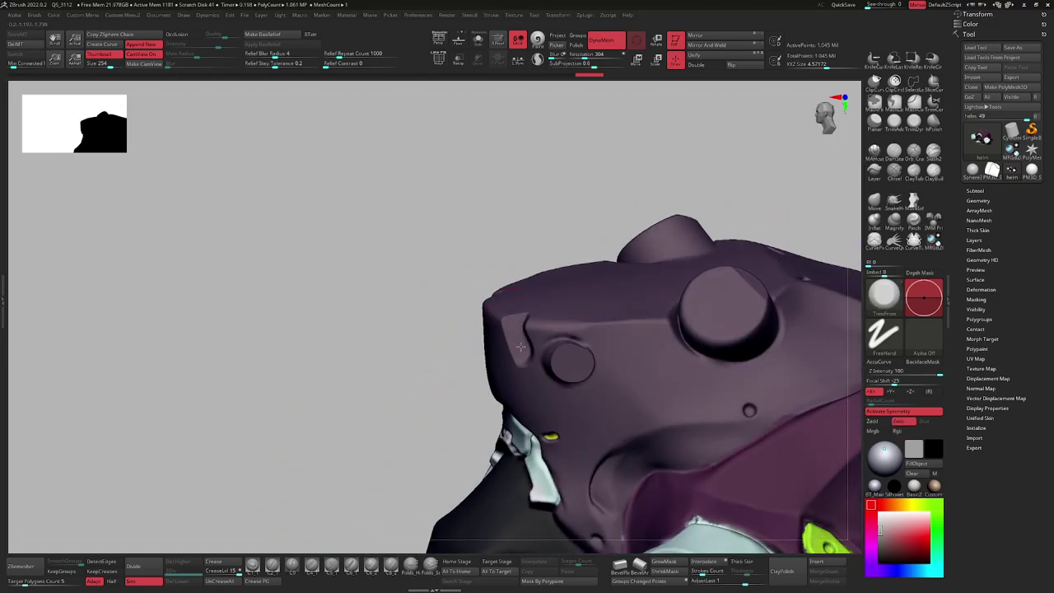
right_click_drag(524, 359, 572, 352)
mouse_move(572, 353)
right_mouse_down("ctrl")
mouse_move(543, 309)
mouse_move(527, 329)
right_mouse_up("ctrl")
left_click_drag(523, 325, 545, 377)
mouse_move(543, 354)
right_mouse_down("ctrl")
mouse_move(531, 301)
mouse_move(499, 327)
right_mouse_up("ctrl")
key("ctrl+z")
key("ctrl+z")
mouse_move(568, 329)
right_mouse_down("ctrl")
mouse_move(611, 348)
mouse_move(630, 320)
right_mouse_up("ctrl")
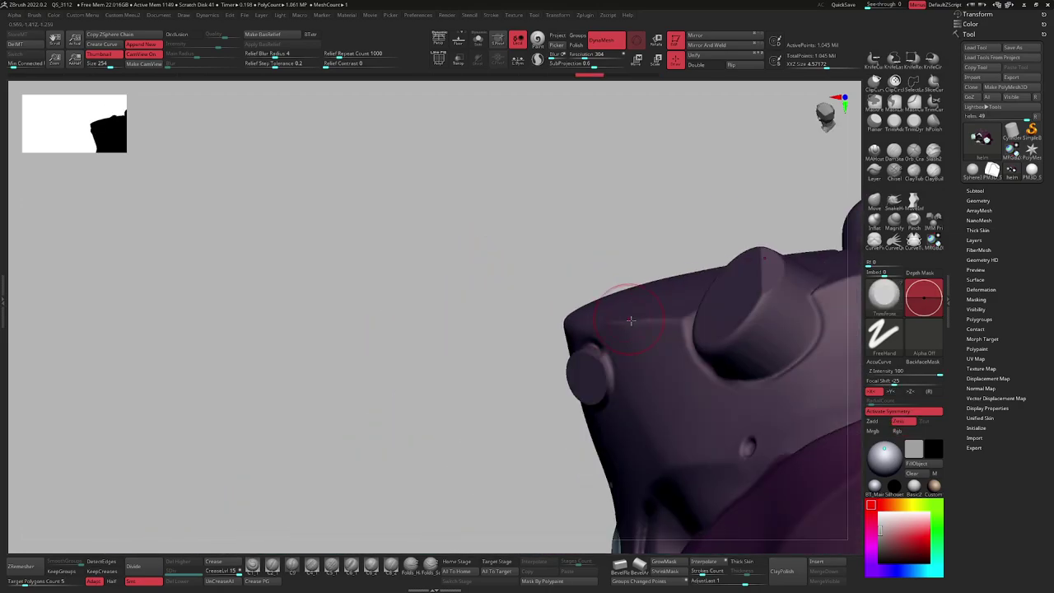
Cut a short notch into the snout's upper edge between the two pegs with TrimFront and smooth it.
left_click_drag(630, 323, 628, 352)
mouse_move(629, 353)
right_mouse_down()
mouse_move(664, 329)
mouse_move(599, 306)
mouse_move(612, 338)
mouse_move(435, 339)
right_mouse_up()
right_click_drag(643, 318, 634, 353)
left_click_drag(631, 346, 634, 364, "shift")
right_click_drag(494, 354, 616, 317, "shift")
right_click_drag(616, 317, 485, 321)
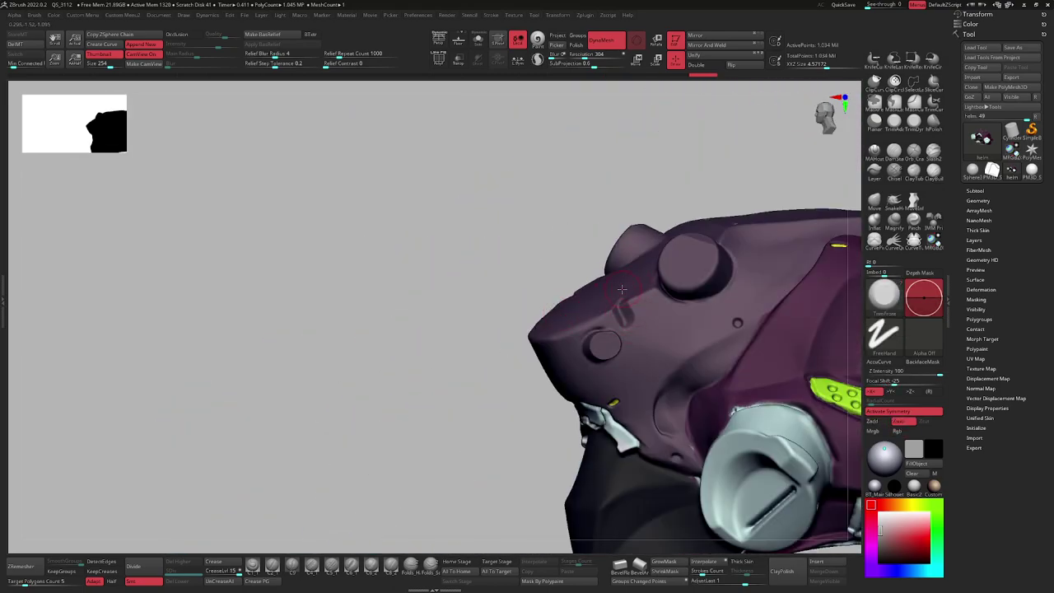
mouse_move(635, 324)
right_mouse_down("alt")
mouse_move(585, 322)
mouse_move(560, 400)
mouse_move(645, 353)
mouse_move(627, 368)
right_mouse_up("alt")
mouse_move(610, 330)
right_mouse_down()
mouse_move(620, 341)
mouse_move(589, 317)
mouse_move(613, 317)
right_mouse_up()
mouse_move(613, 317)
right_mouse_down()
mouse_move(572, 345)
mouse_move(582, 337)
mouse_move(673, 357)
mouse_move(631, 287)
mouse_move(605, 336)
mouse_move(661, 357)
mouse_move(555, 343)
mouse_move(545, 280)
mouse_move(568, 325)
mouse_move(535, 322)
mouse_move(530, 382)
right_mouse_up()
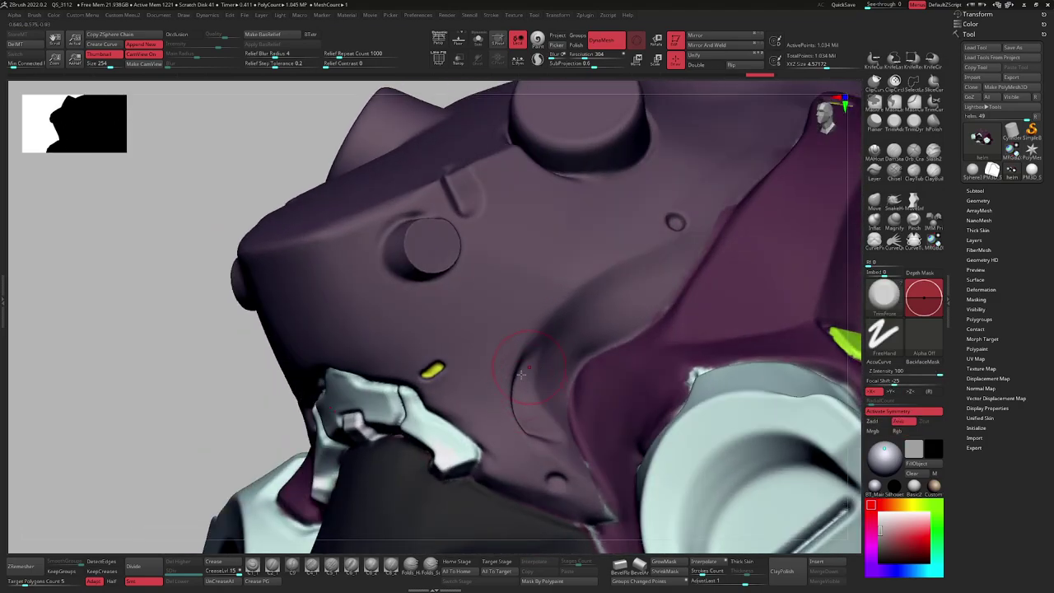
Trim the curved recess on the helmet's cheek with a downward TrimFront stroke.
mouse_move(534, 371)
left_mouse_down()
mouse_move(538, 414)
mouse_move(550, 418)
left_mouse_up()
mouse_move(550, 418)
right_mouse_down("ctrl")
mouse_move(503, 376)
mouse_move(492, 344)
right_mouse_up("ctrl")
mouse_move(492, 344)
right_mouse_down("shift")
mouse_move(630, 405)
mouse_move(606, 389)
mouse_move(662, 381)
mouse_move(632, 340)
right_mouse_up("shift")
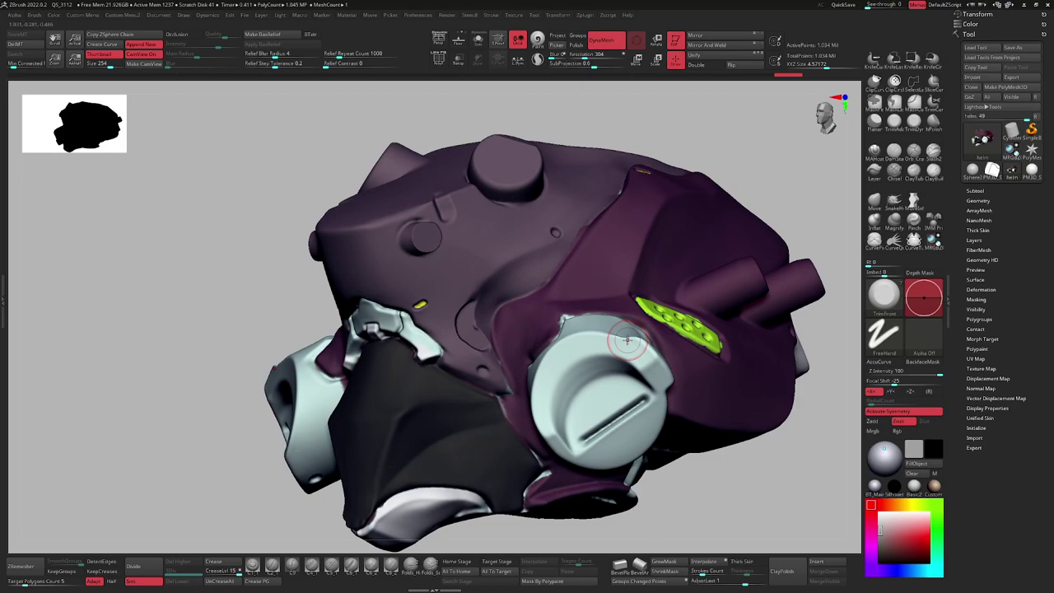
right_click_drag(411, 233, 452, 261, "ctrl")
right_click_drag(451, 262, 434, 280)
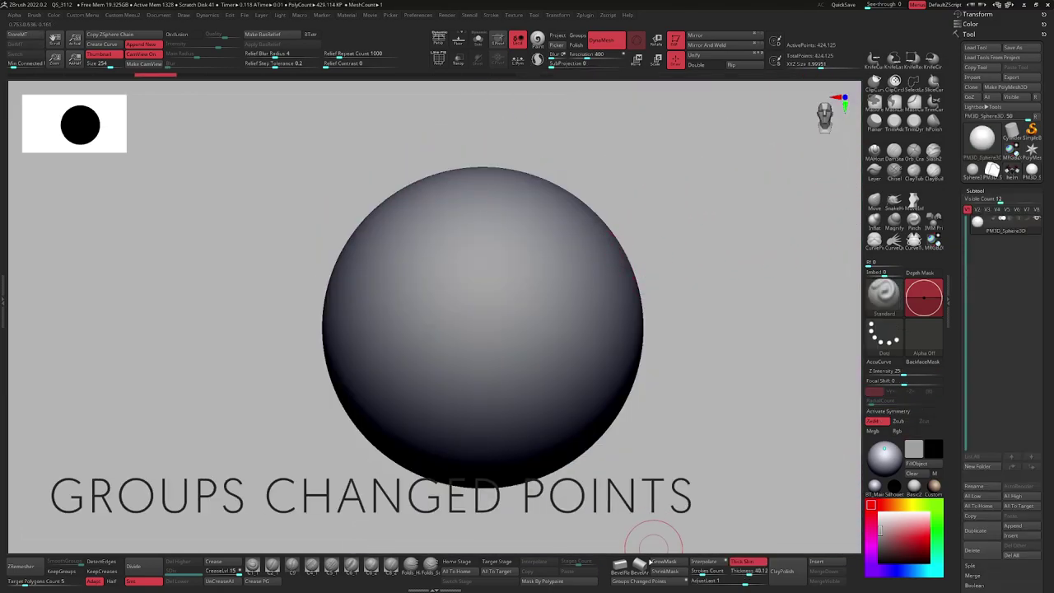
Expand the Polygroups settings, pick the Layer brush and undo a test stamp on the sphere.
left_click_drag(967, 394, 967, 276)
key("shift")
left_click(980, 305)
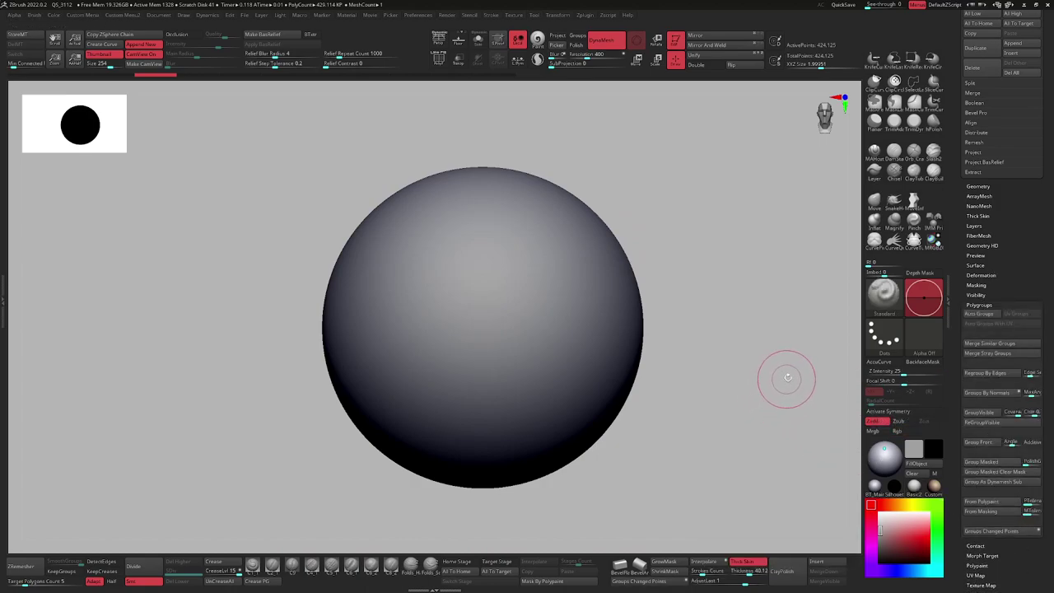
left_click(873, 172)
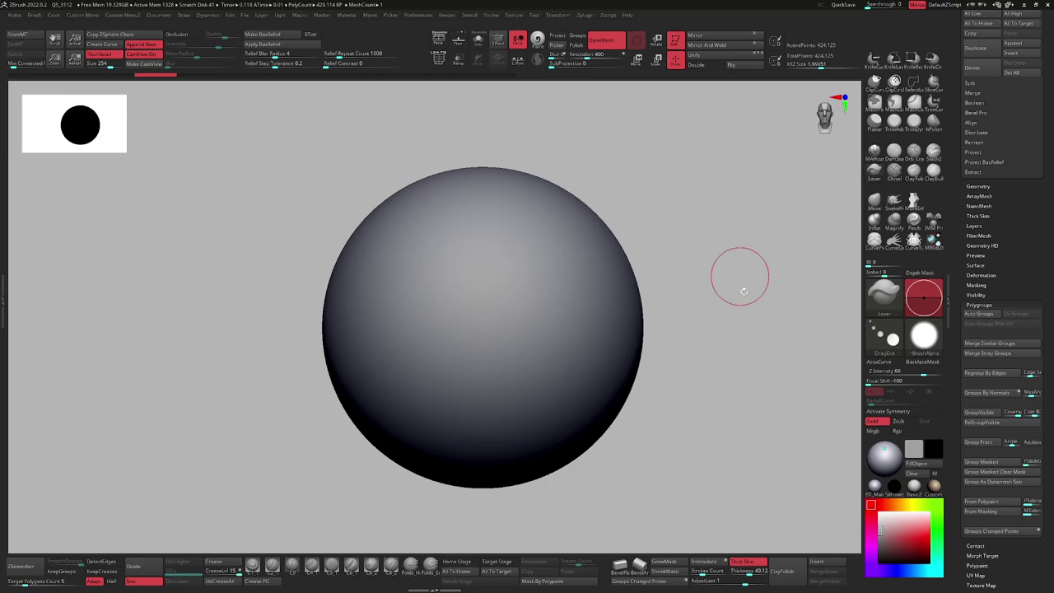
mouse_move(566, 272)
left_mouse_down()
mouse_move(474, 256)
mouse_move(517, 248)
mouse_move(433, 271)
mouse_move(434, 295)
left_mouse_up()
key("ctrl+z")
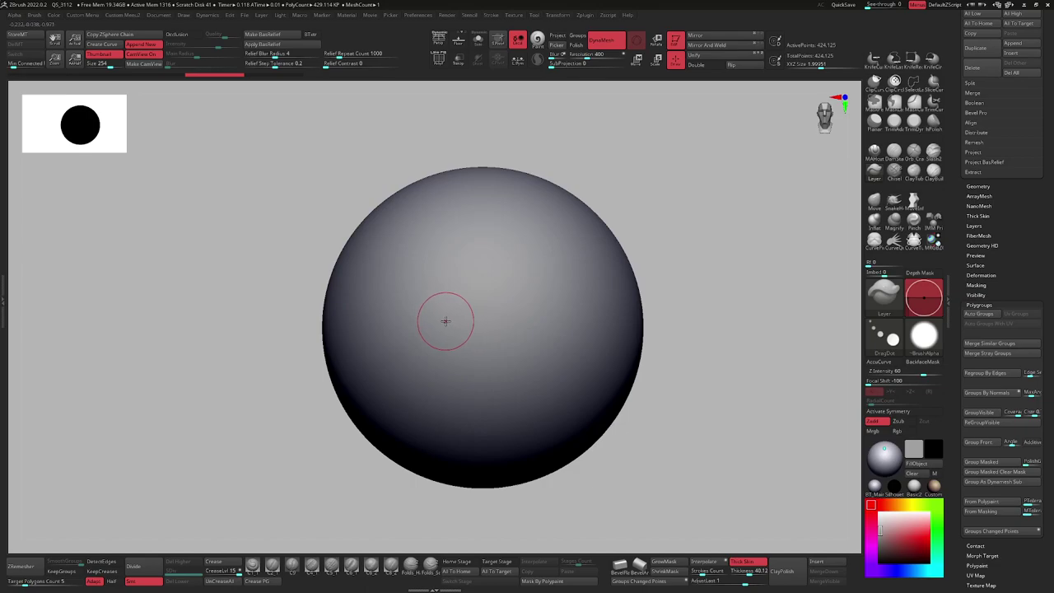
Stamp two raised discs on the sphere with polygroups displayed, running Groups Changed Points after each one.
left_click_drag(422, 259, 498, 312)
key("shift+f")
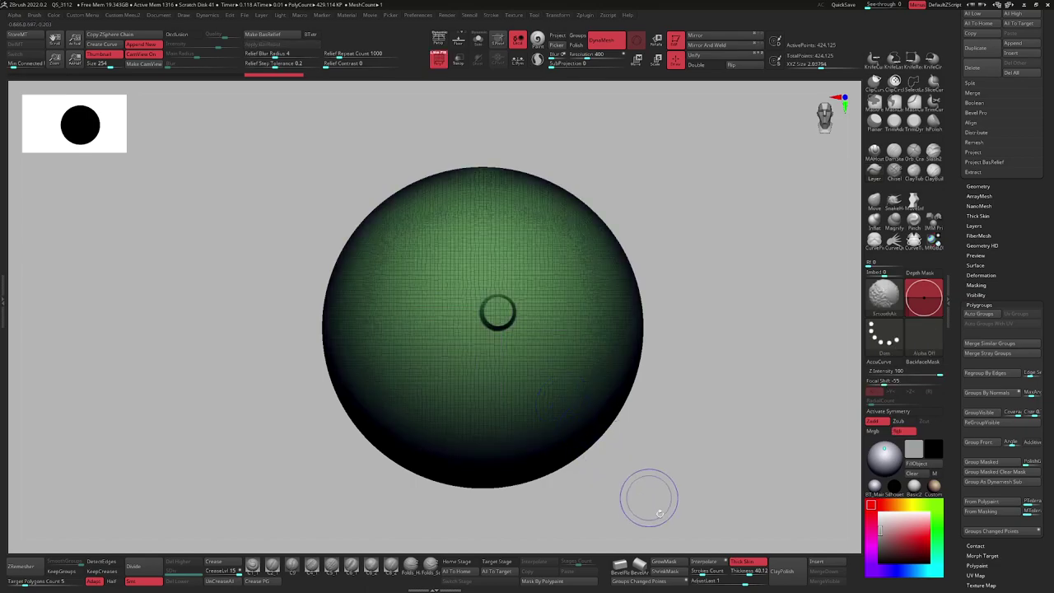
left_click(656, 584)
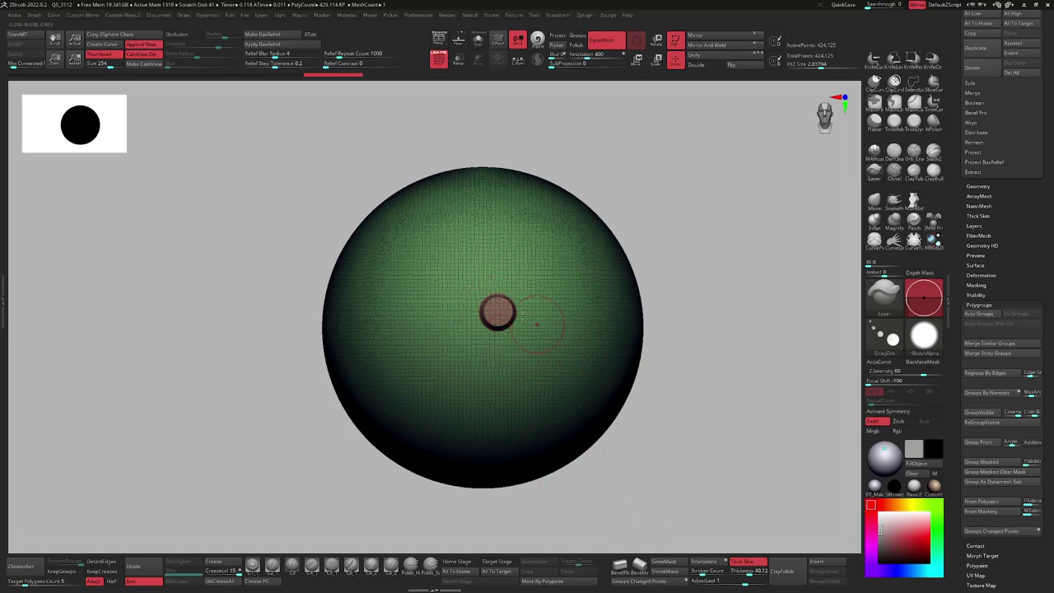
mouse_move(421, 310)
left_mouse_down()
mouse_move(398, 301)
mouse_move(409, 297)
left_mouse_up()
left_click(625, 581)
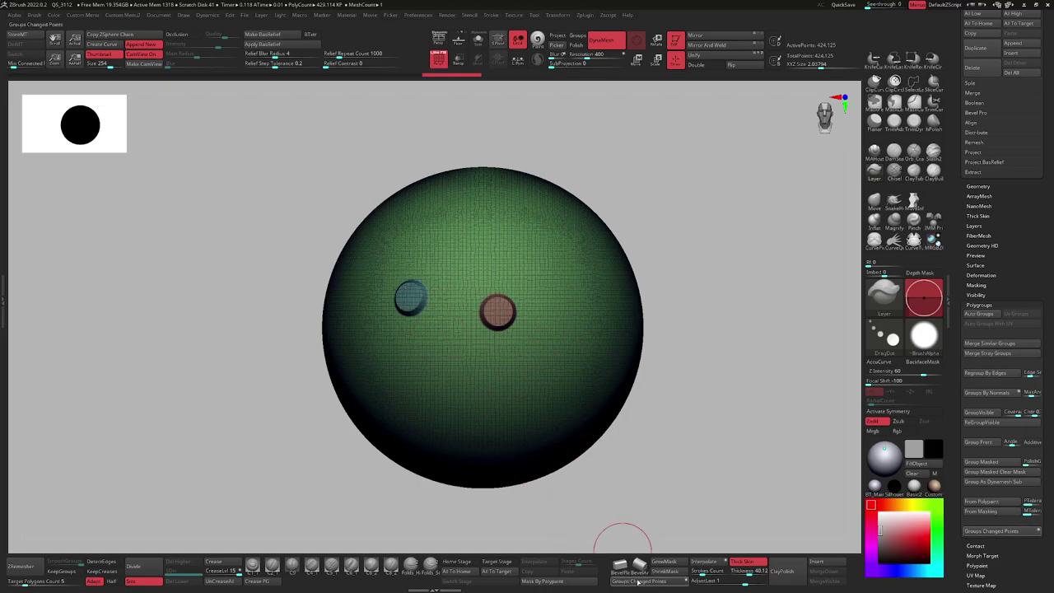
Undo the two stamped discs and their polygroups.
key("ctrl+z")
key("ctrl+z")
key("ctrl+z")
key("ctrl+z")
key("ctrl+z")
Stamp three raised discs on the sphere and undo the last two, keeping the first.
mouse_move(404, 301)
left_mouse_down()
mouse_move(433, 326)
mouse_move(415, 298)
left_mouse_up()
mouse_move(528, 296)
left_mouse_down()
mouse_move(537, 309)
mouse_move(532, 295)
left_mouse_up()
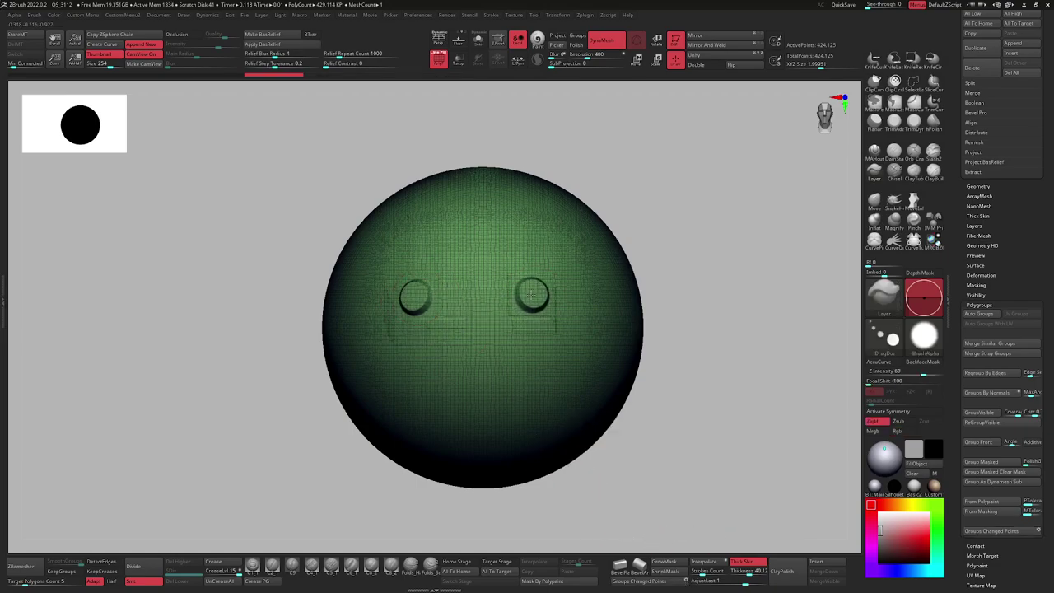
left_click_drag(436, 358, 440, 368)
key("ctrl+z")
key("ctrl+z")
Run Groups Changed Points on the first disc and on each of three more discs stamped around the sphere's centre.
left_click(657, 580)
left_click_drag(517, 288, 512, 297)
left_click(639, 581)
left_click(451, 388)
left_click(640, 580)
left_click(543, 374)
left_click(638, 580)
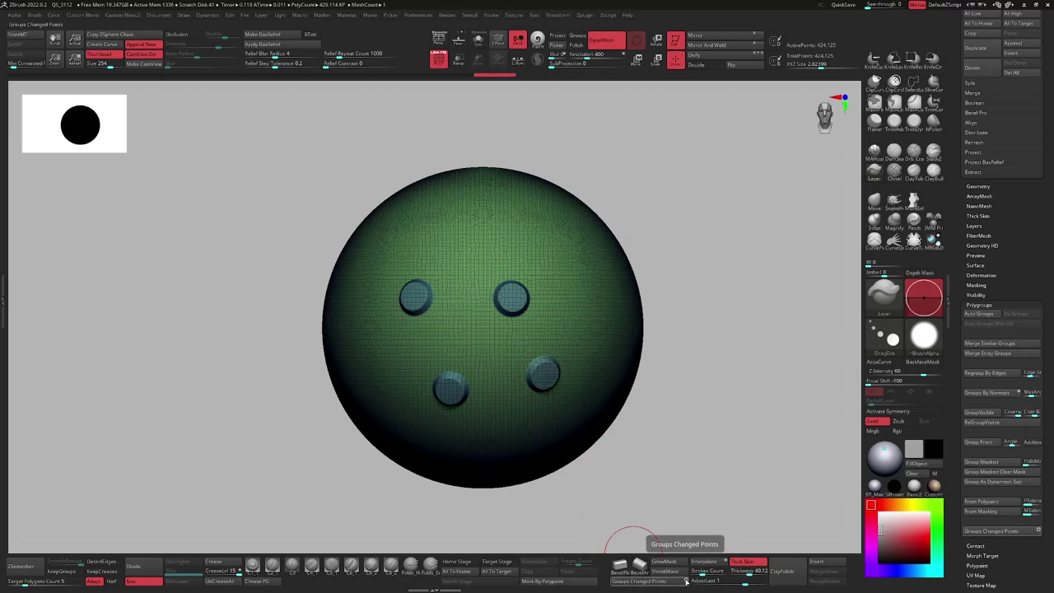
Stamp two more raised discs above the existing four and add them with Groups Changed Points.
left_click_drag(690, 293, 692, 318)
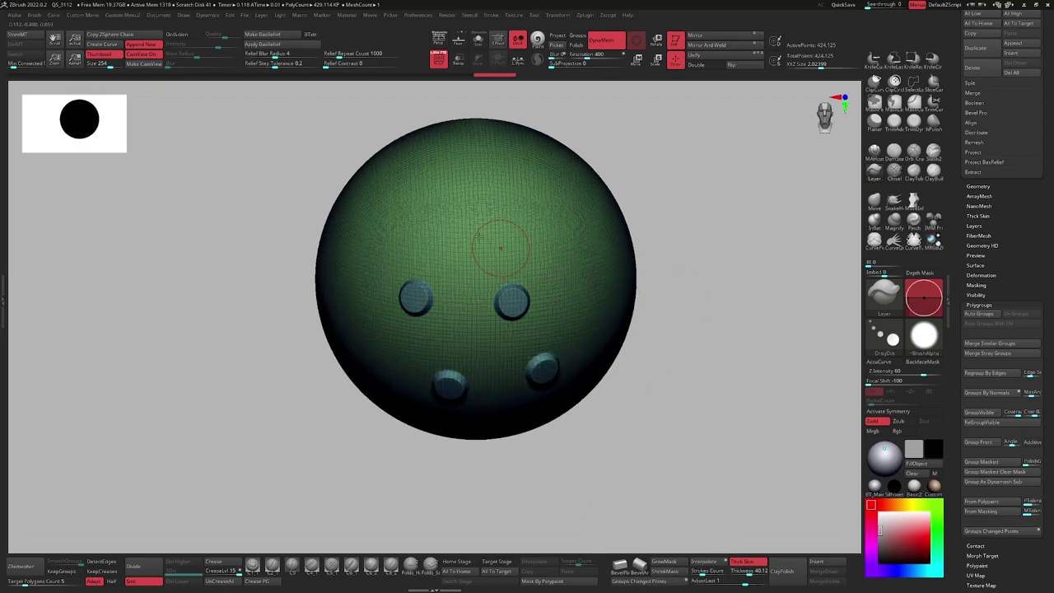
left_click_drag(624, 186, 645, 211, "alt")
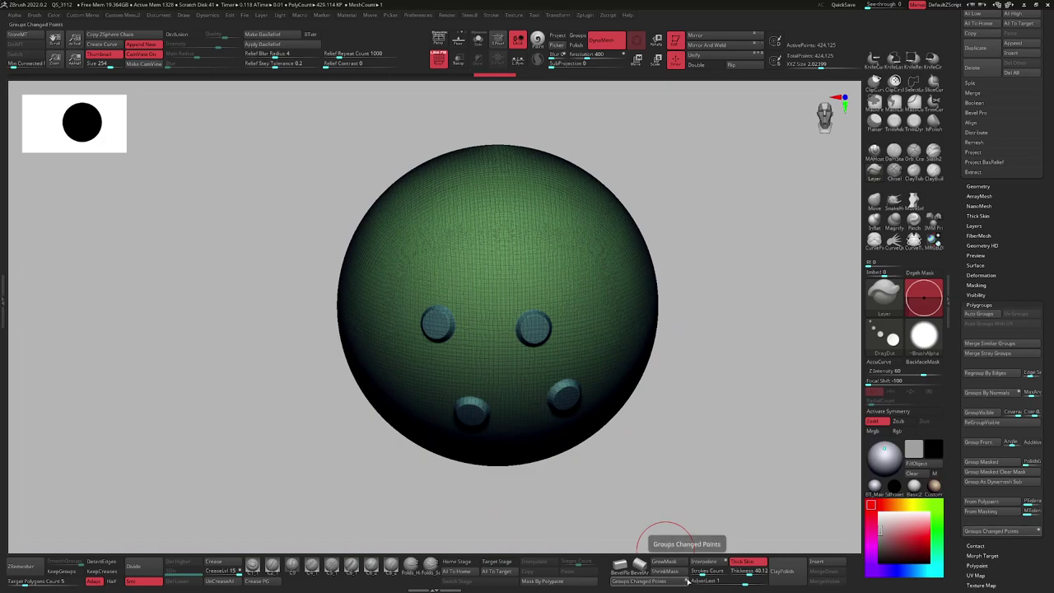
left_click_drag(680, 319, 688, 371, "alt")
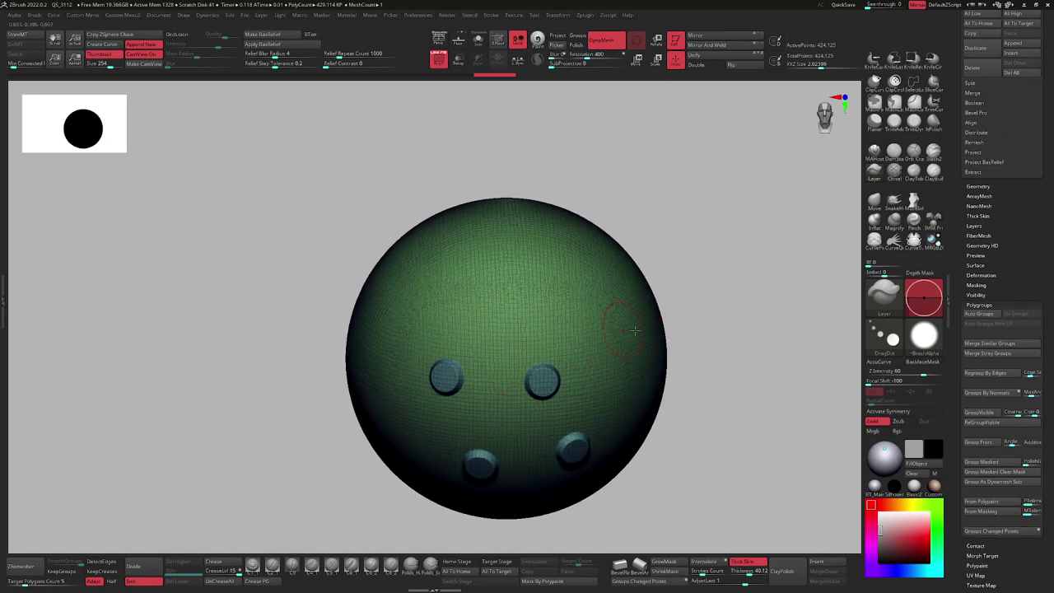
left_click_drag(465, 270, 548, 309)
left_click(647, 581, "shift")
left_click(632, 581, "shift")
right_click_drag(563, 407, 557, 296)
mouse_move(557, 297)
right_mouse_down()
mouse_move(535, 328)
mouse_move(563, 350)
mouse_move(566, 379)
right_mouse_up()
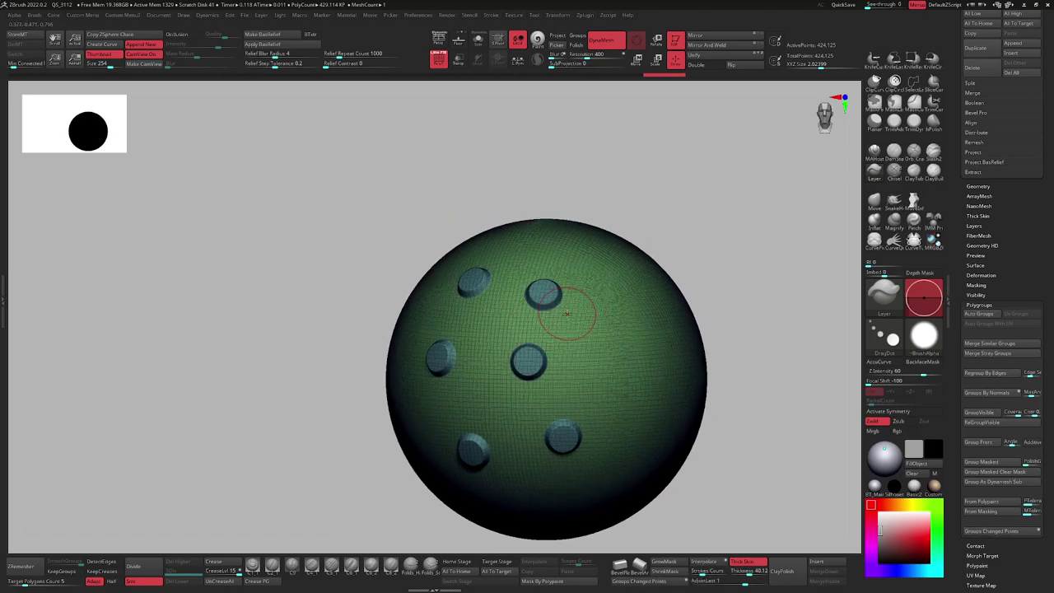
Stamp a seventh disc beside the middle row and give it its own polygroup with Groups Changed Points.
right_click_drag(622, 336, 585, 340, "alt")
left_click(568, 354)
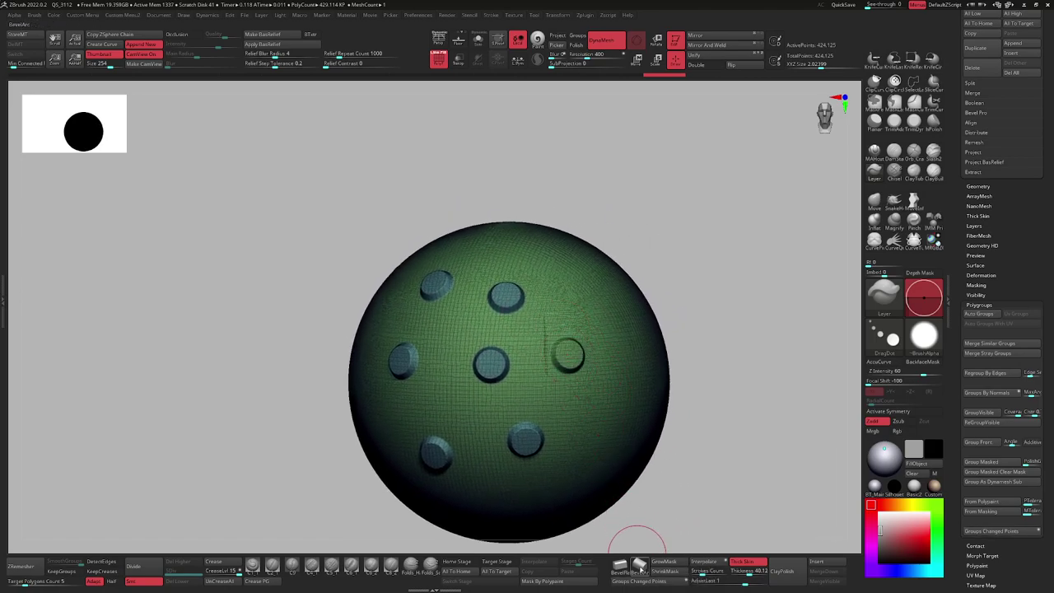
left_click(639, 582)
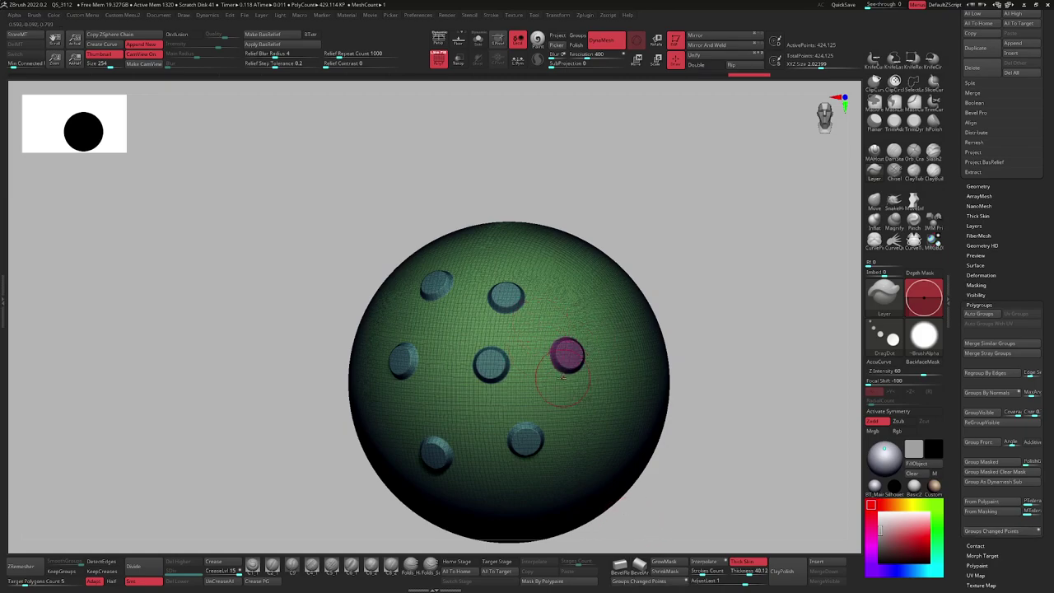
right_click_drag(569, 336, 589, 346)
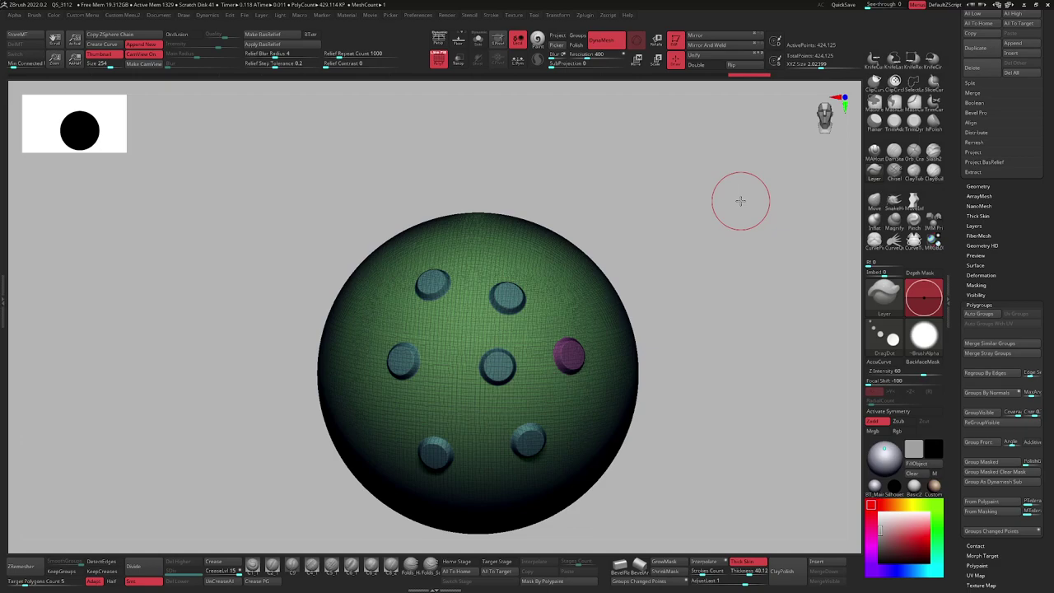
Mark undo history entry 4 of the bare sphere, return to the latest entry and run Groups Changed Points.
left_click_drag(733, 76, 170, 99)
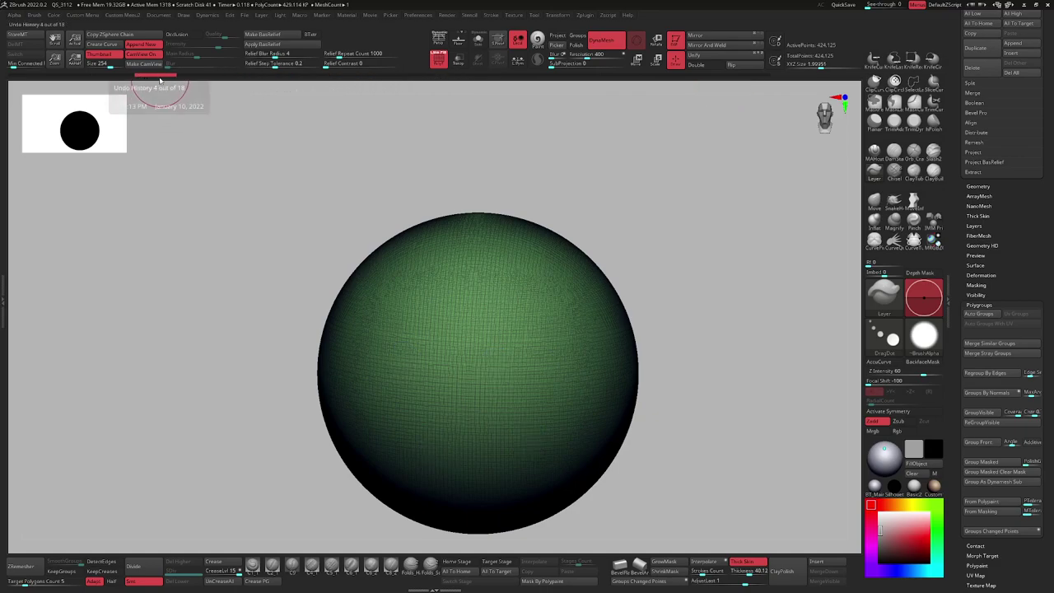
key("ctrl")
left_click_drag(161, 77, 743, 80)
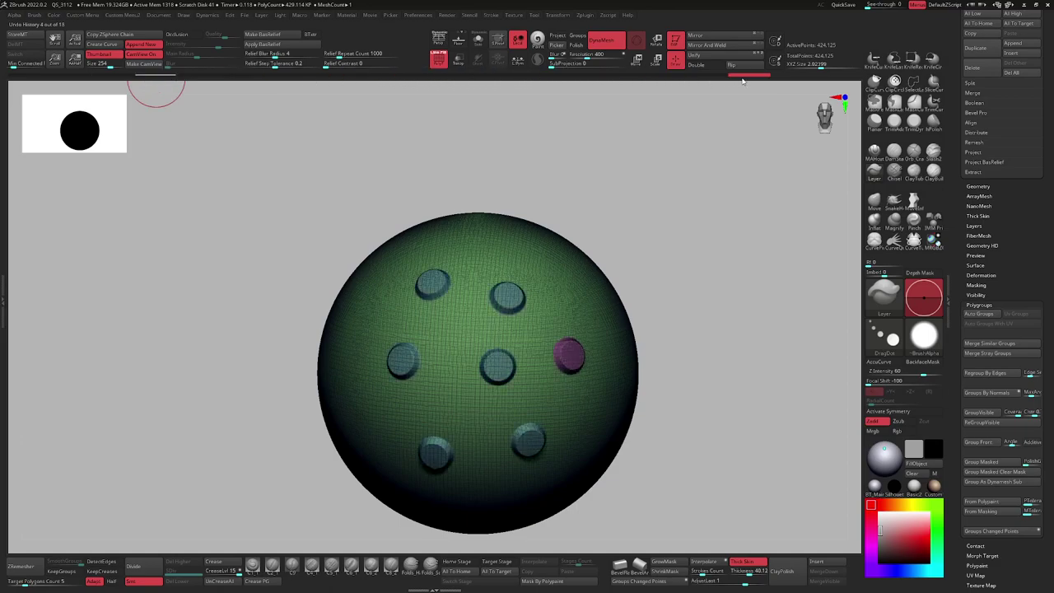
left_click(649, 582)
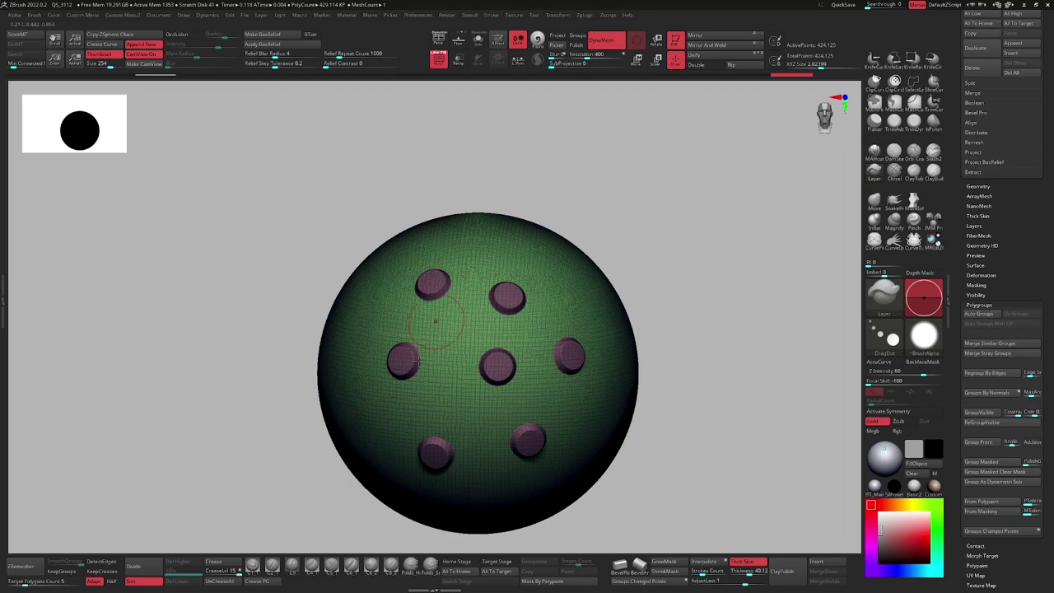
right_click_drag(539, 421, 519, 325)
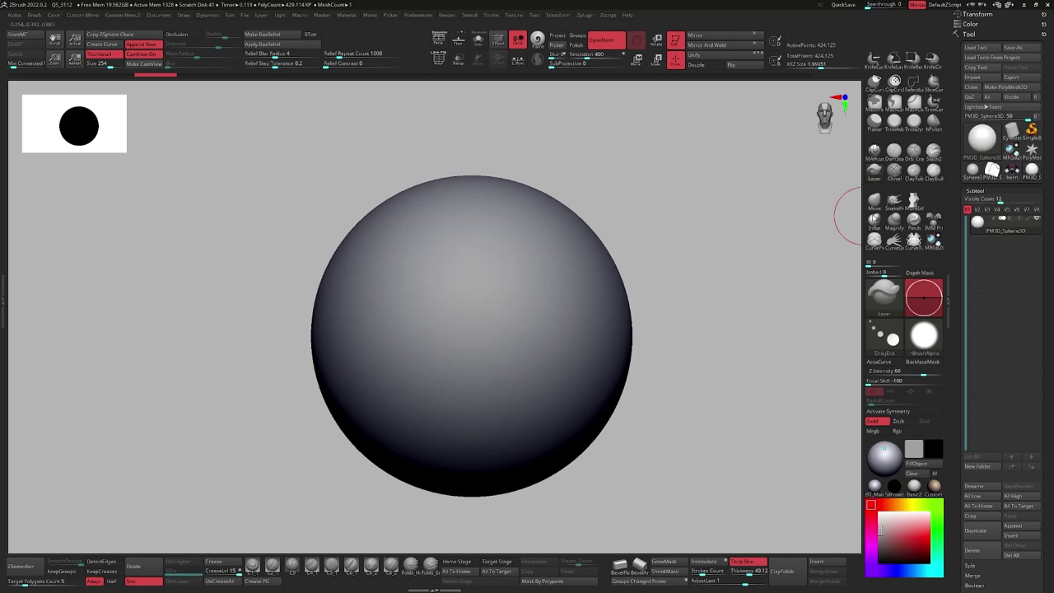
Pick the cylinder from the IMM Primitives brush, insert a large one on the sphere's side and undo it.
left_click(933, 222)
left_click_drag(683, 276, 686, 299, "alt")
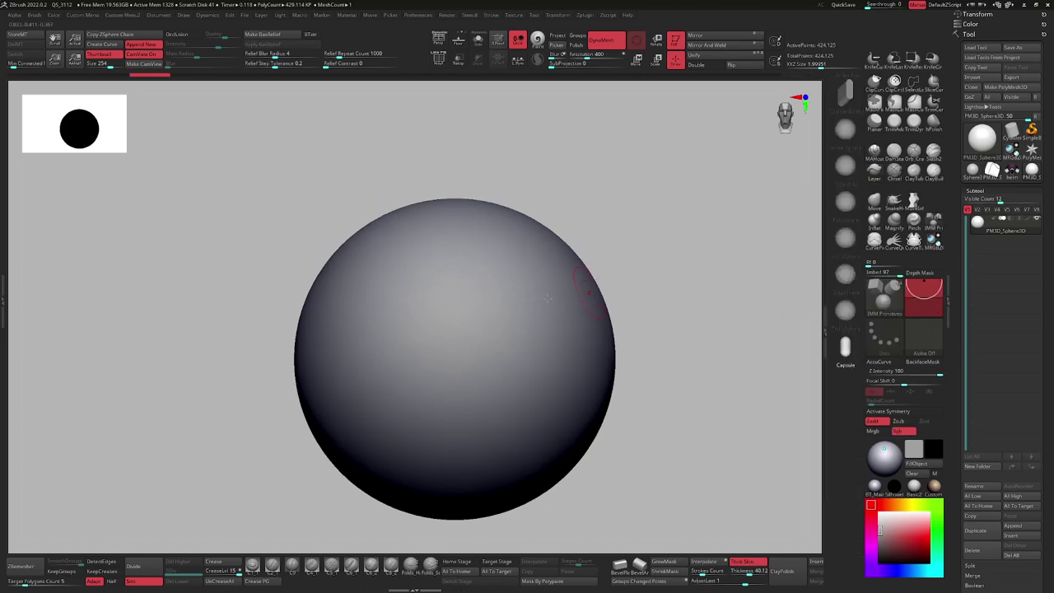
left_click_drag(845, 167, 846, 252)
mouse_move(846, 146)
left_mouse_down()
mouse_move(844, 297)
mouse_move(846, 278)
left_mouse_up()
left_click(846, 238)
mouse_move(527, 301)
left_mouse_down()
mouse_move(575, 368)
mouse_move(692, 339)
left_mouse_up()
right_click_drag(459, 318, 513, 290, "alt")
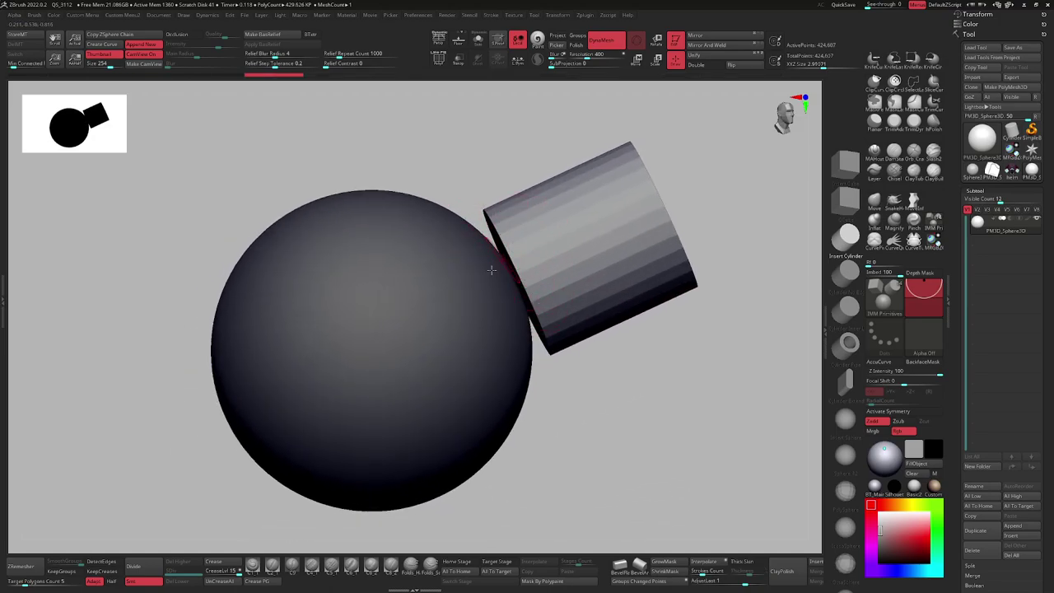
key("ctrl+z")
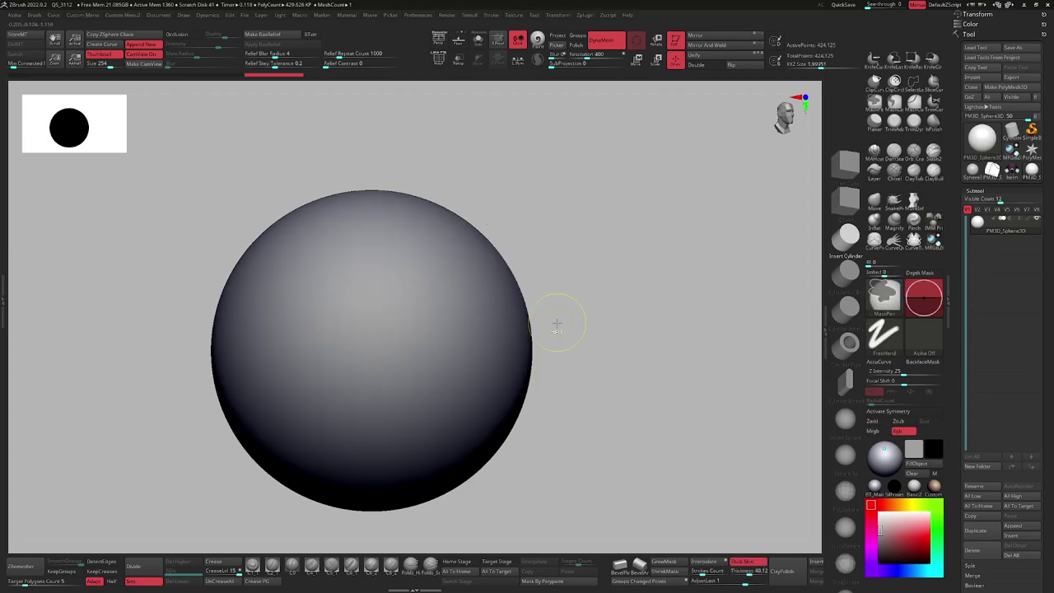
Insert a cylinder on the sphere's upper side with Projection Strength unchanged, inspect its shape and undo it.
right_click_drag(558, 322, 538, 313, "ctrl")
right_click_drag(428, 318, 452, 301, "alt")
left_click_drag(431, 278, 461, 321)
right_click_drag(450, 276, 531, 319, "alt")
right_click_drag(519, 313, 580, 311)
right_click_drag(445, 280, 507, 275, "alt")
key("ctrl+z")
Set the IMM Primitives brush's Projection Strength modifier to 100.
key("ctrl+2")
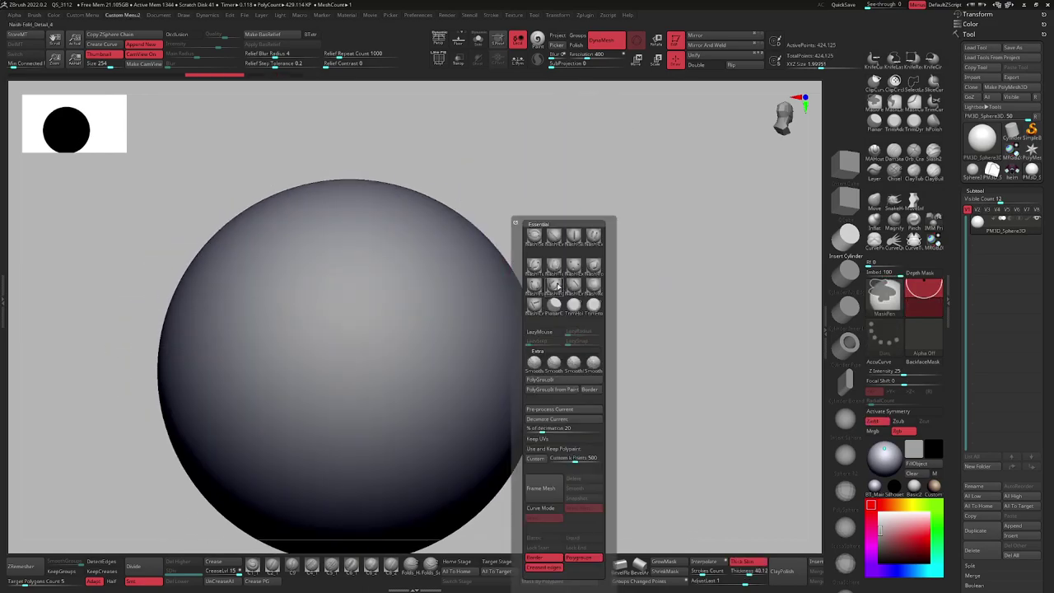
key("ctrl+1")
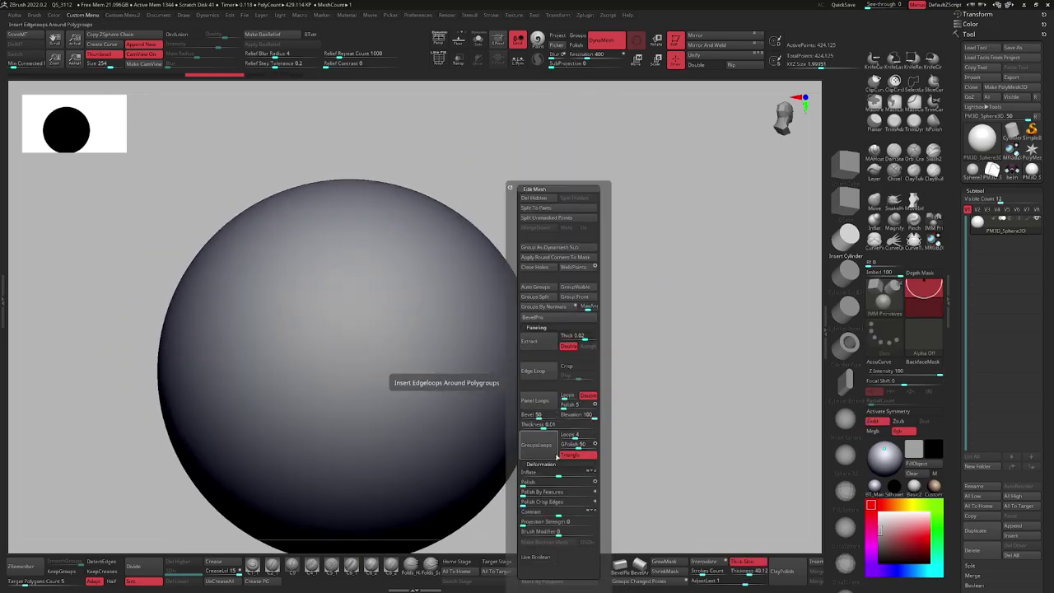
key("ctrl")
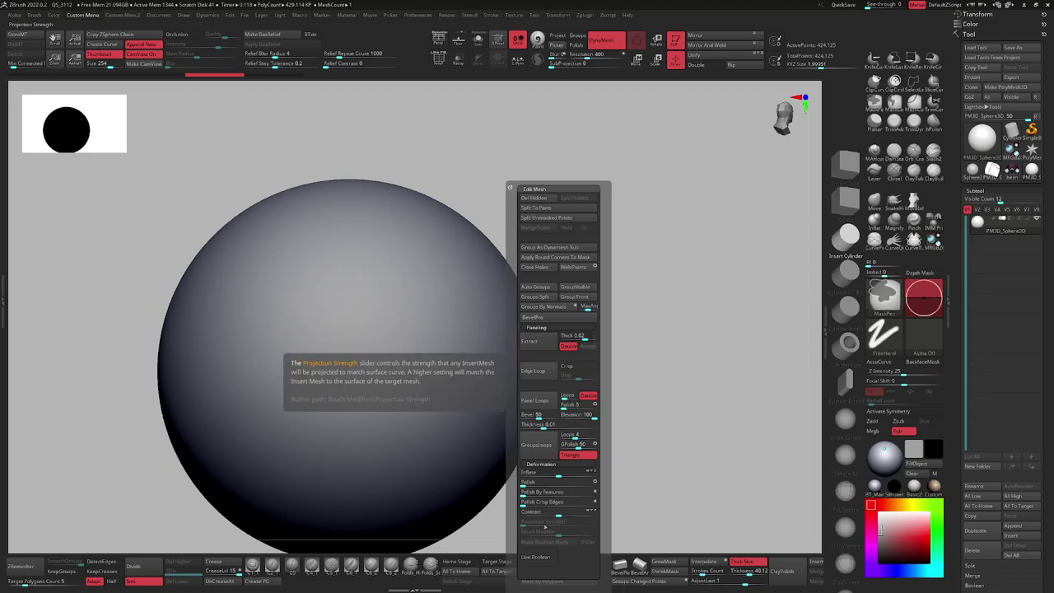
left_click(34, 16)
left_click_drag(74, 555, 76, 344)
left_click(65, 441, "shift")
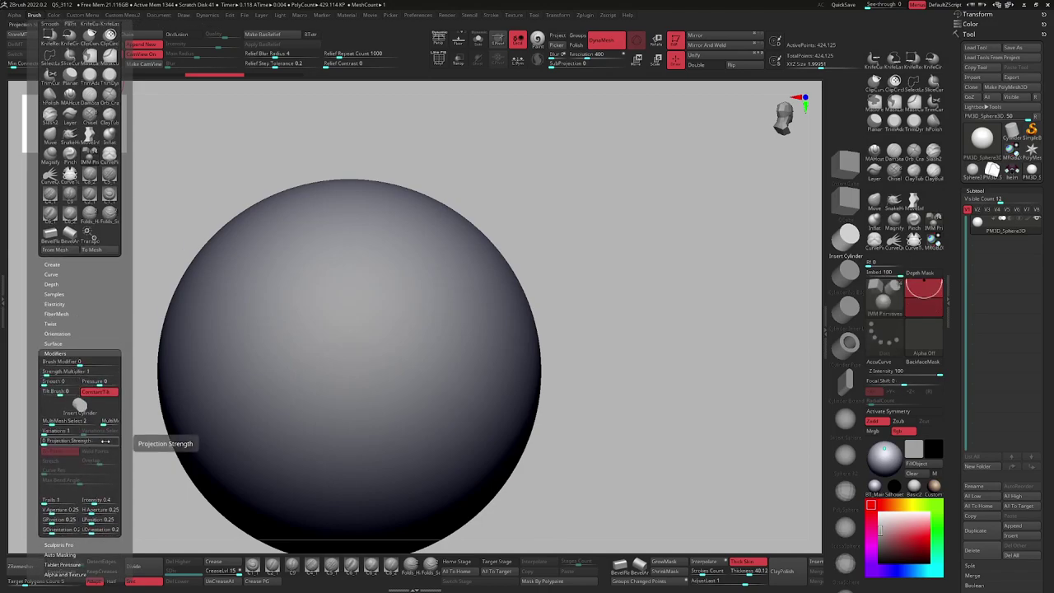
left_click_drag(102, 441, 108, 442)
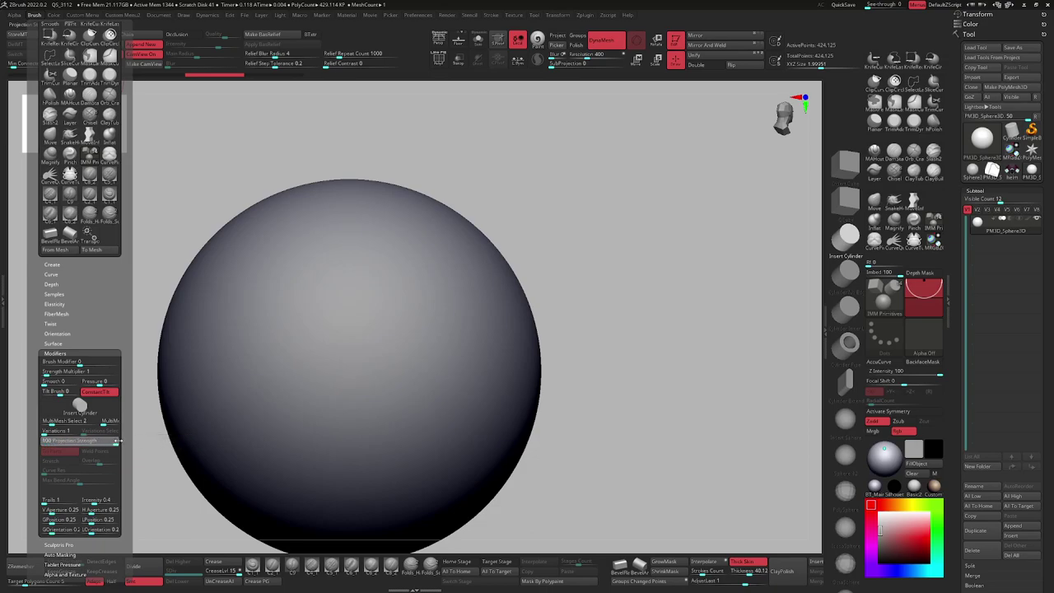
Insert a cylinder on the sphere using full Projection Strength, inspect how it projects and undo it.
left_click_drag(452, 276, 500, 385)
left_click_drag(562, 367, 545, 332)
left_click_drag(599, 364, 576, 368)
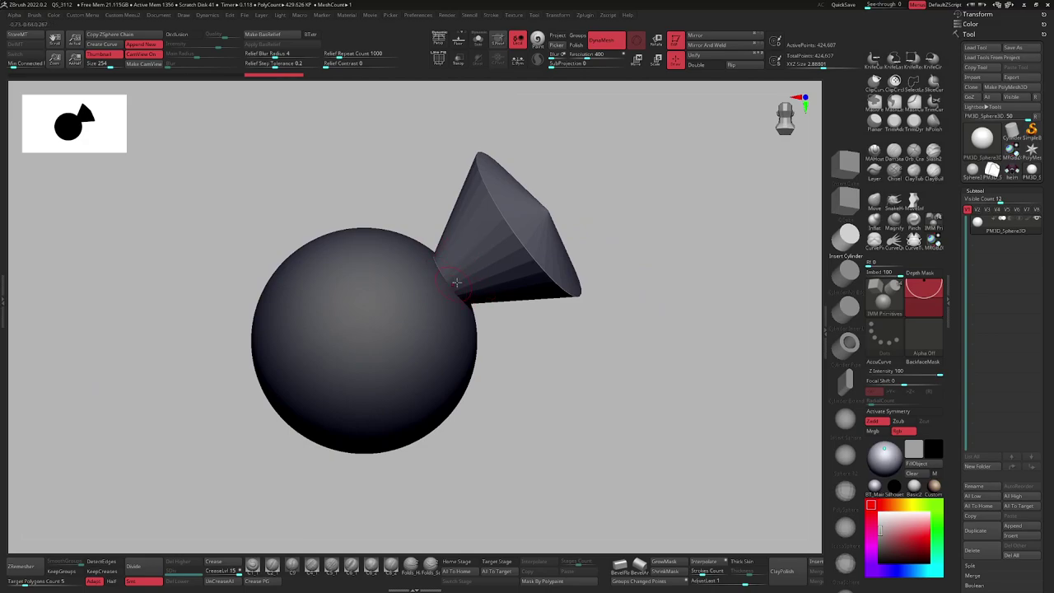
right_click_drag(454, 283, 474, 283, "alt")
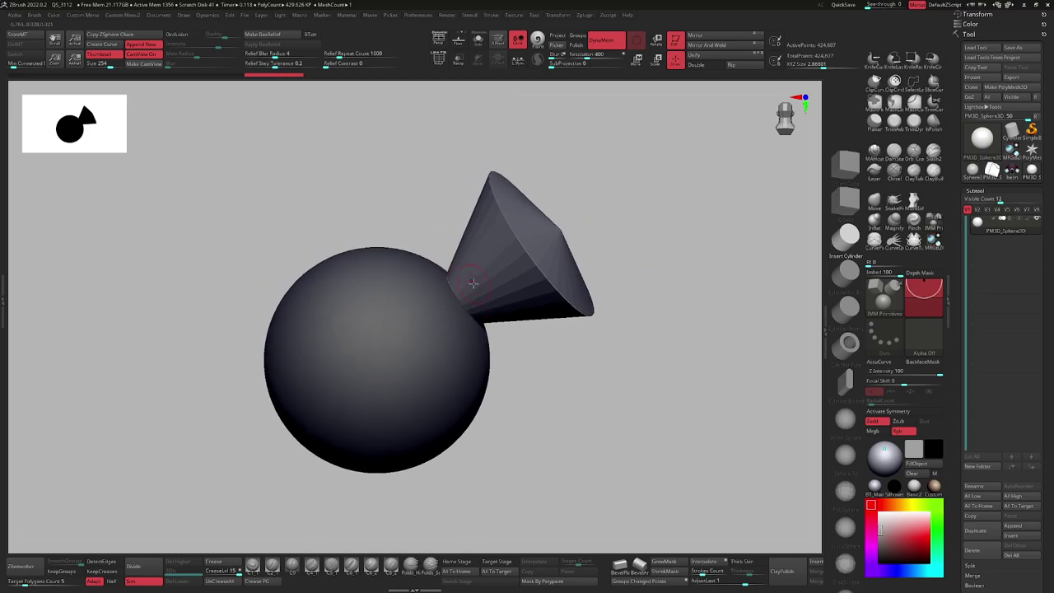
key("ctrl+z")
right_click_drag(419, 314, 431, 299)
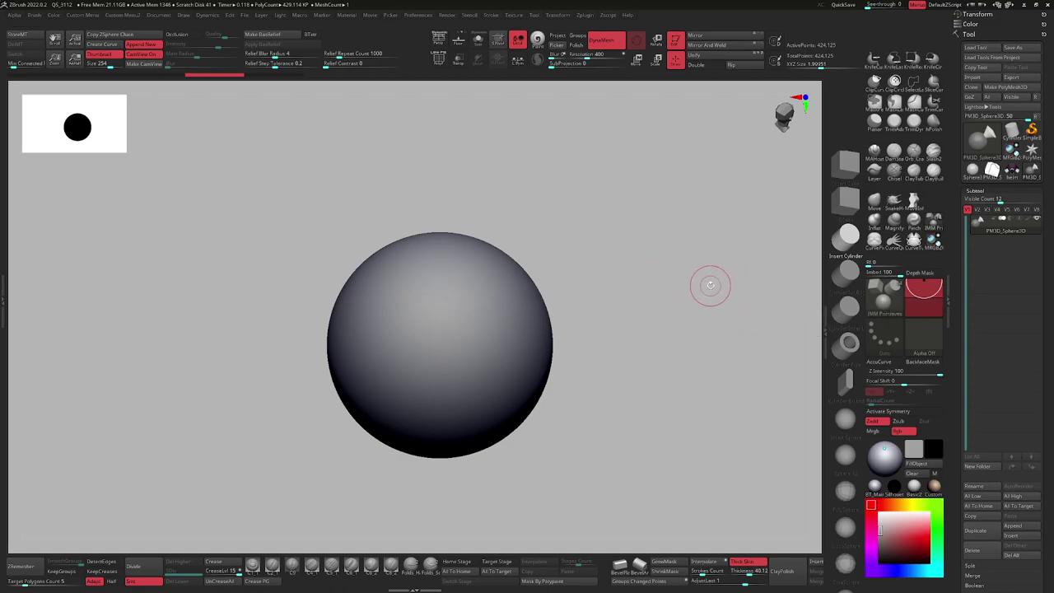
Choose the Nut01 part from the IMM MachineParts brush, insert it on the sphere's side and undo it.
key("b")
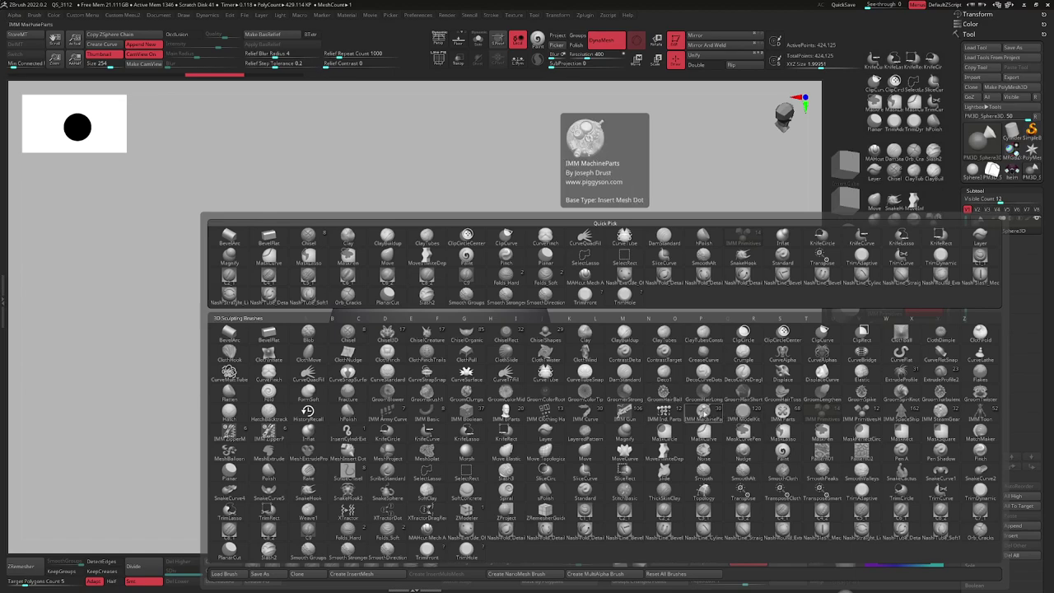
left_click(705, 411)
left_click(842, 242)
left_click_drag(489, 313, 495, 354)
right_click_drag(495, 354, 506, 319)
key("ctrl+z")
left_click_drag(506, 321, 593, 313)
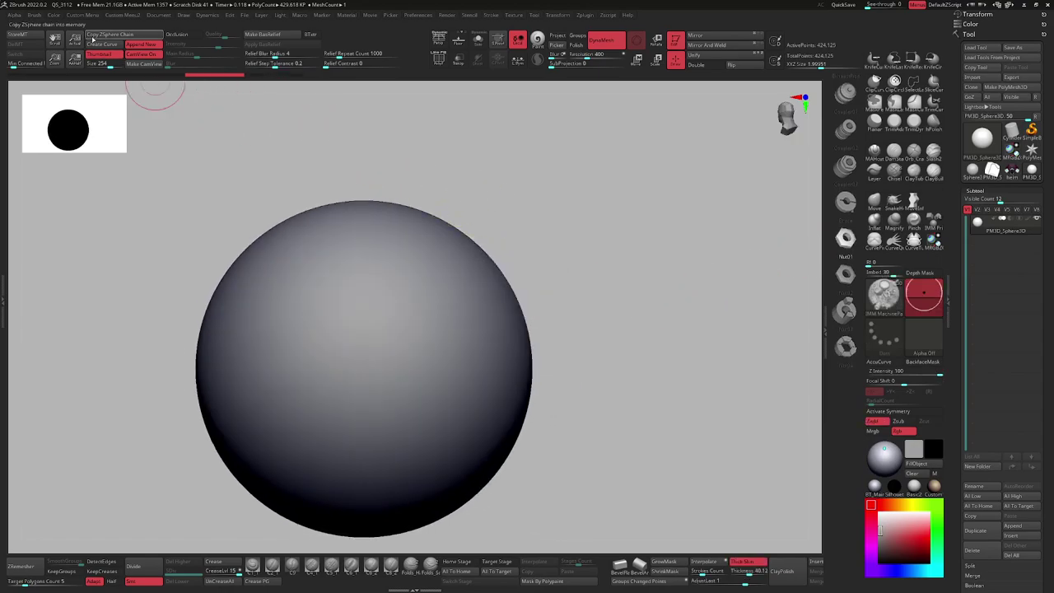
Raise the IMM MachineParts brush's Projection Strength to its maximum, insert the nut on the sphere's upper side and undo it.
left_click(34, 15)
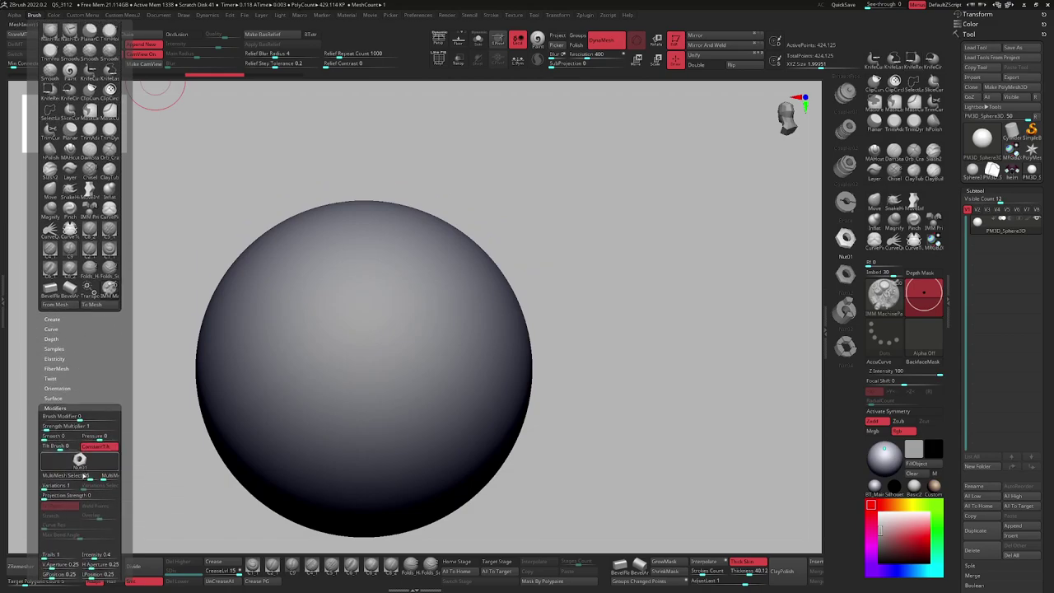
left_click_drag(51, 496, 118, 497)
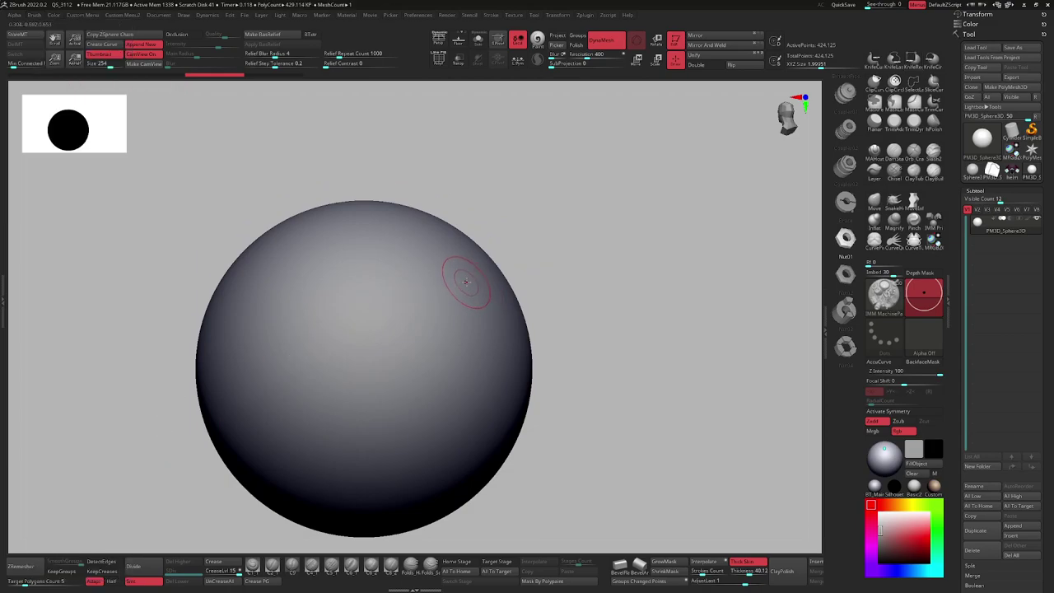
left_click_drag(475, 284, 512, 356)
left_click_drag(586, 299, 532, 283)
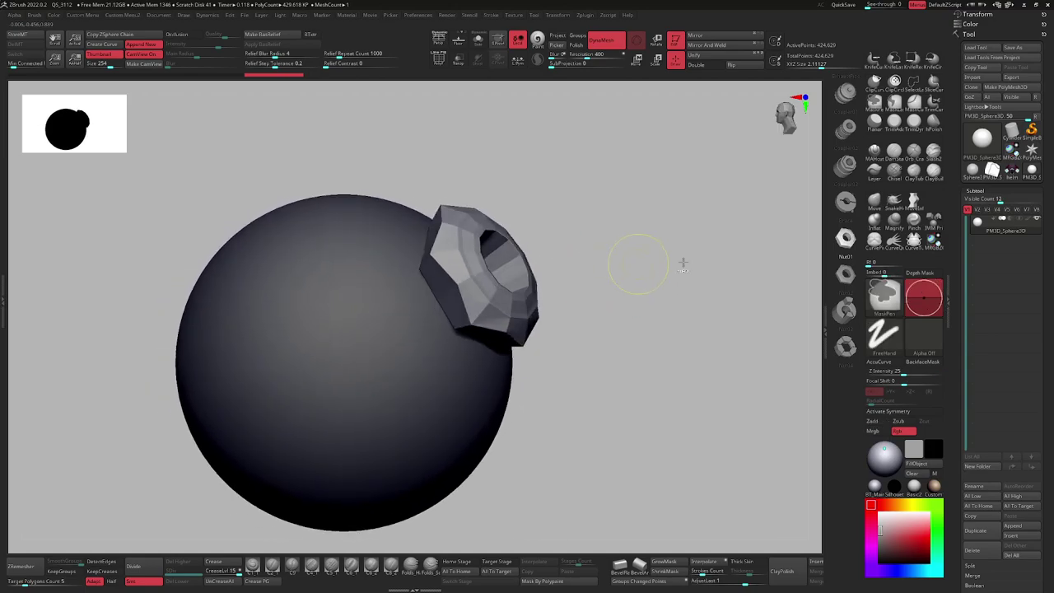
key("ctrl+z")
Choose the WireHarness part of the IMM MachineParts brush, insert it on the sphere's upper side and undo it.
left_click(846, 296)
left_click_drag(846, 298, 848, 568)
left_click(846, 350)
mouse_move(352, 356)
right_mouse_down("alt")
mouse_move(414, 323)
mouse_move(439, 324)
right_mouse_up("alt")
left_click_drag(458, 269, 505, 397)
mouse_move(477, 320)
right_mouse_down()
mouse_move(536, 306)
mouse_move(581, 317)
mouse_move(586, 305)
right_mouse_up()
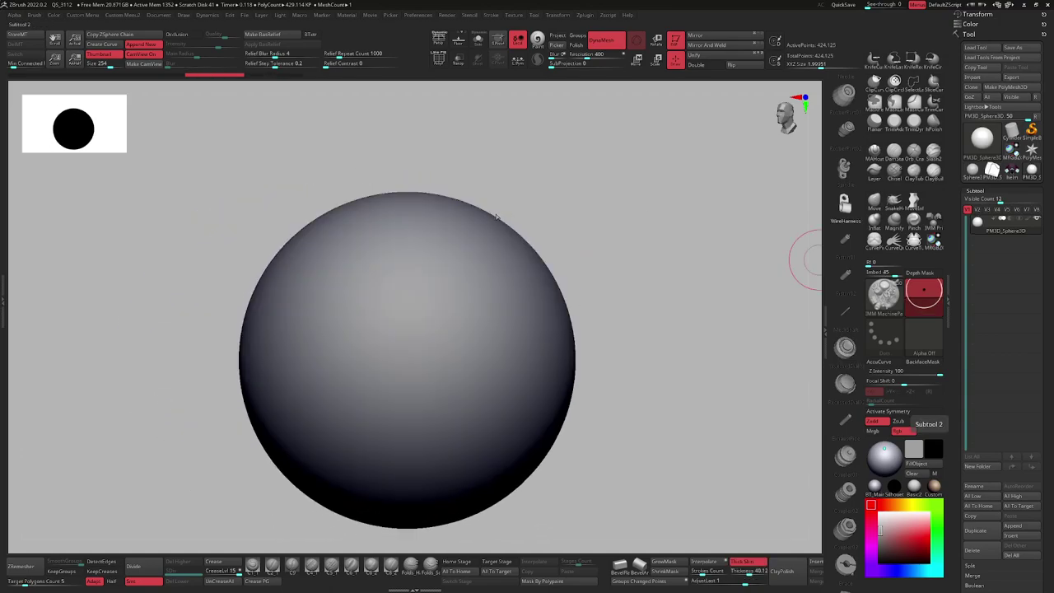
Insert the WireHarness part on the sphere, undo it and insert it again nearer the sphere's middle.
mouse_move(434, 292)
left_mouse_down()
mouse_move(462, 395)
mouse_move(499, 402)
left_mouse_up()
right_click_drag(588, 272, 624, 276)
key("ctrl+z")
left_click_drag(394, 261, 430, 370)
left_click_drag(585, 225, 806, 283)
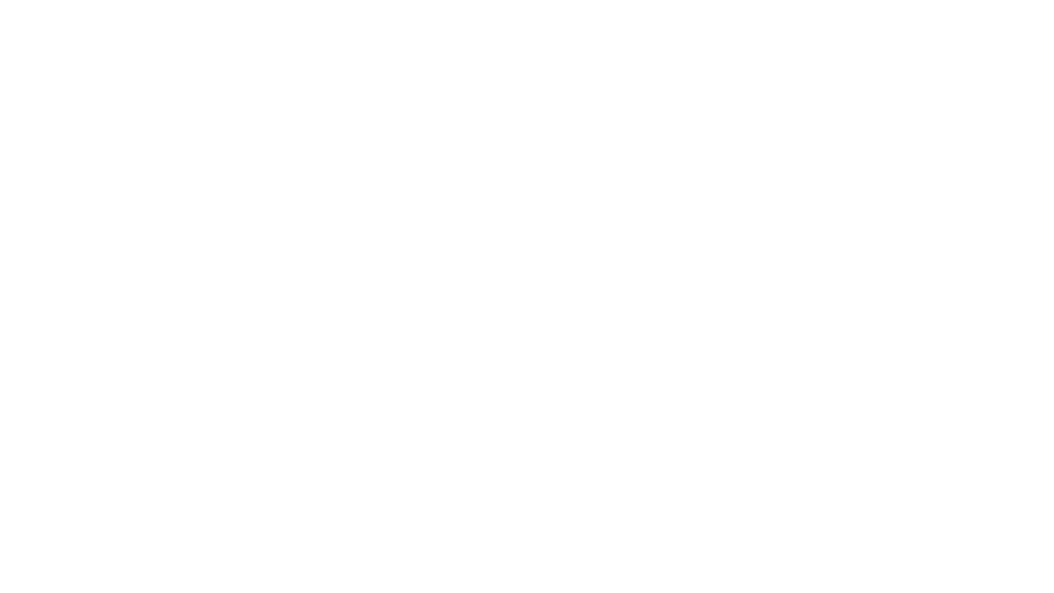